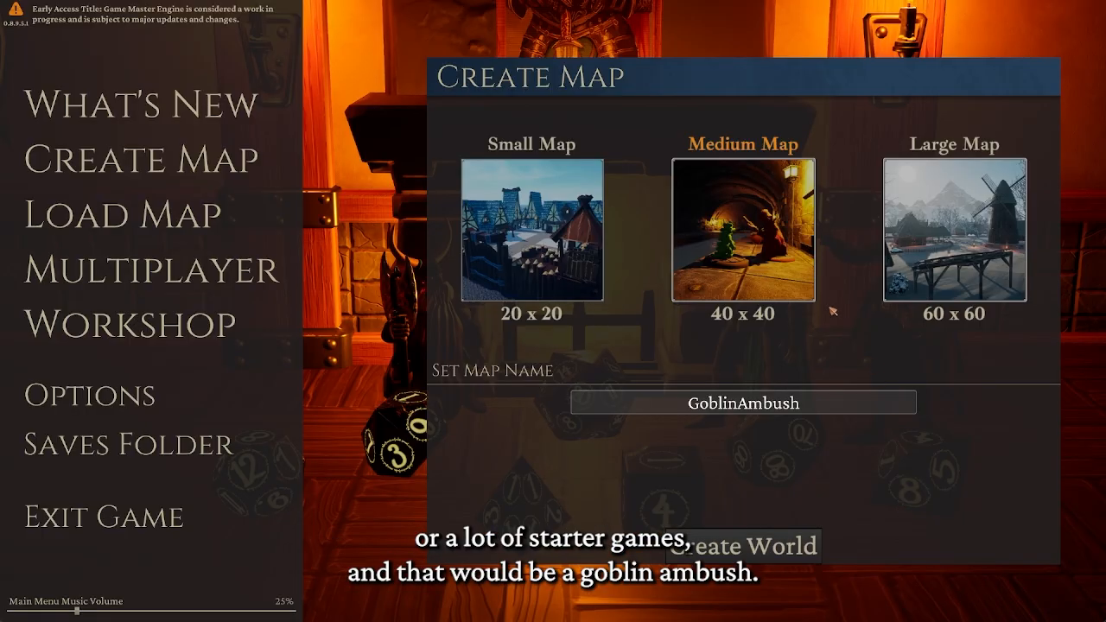
Create the medium 40 x 40 map named GoblinAmbush
left_click(754, 553)
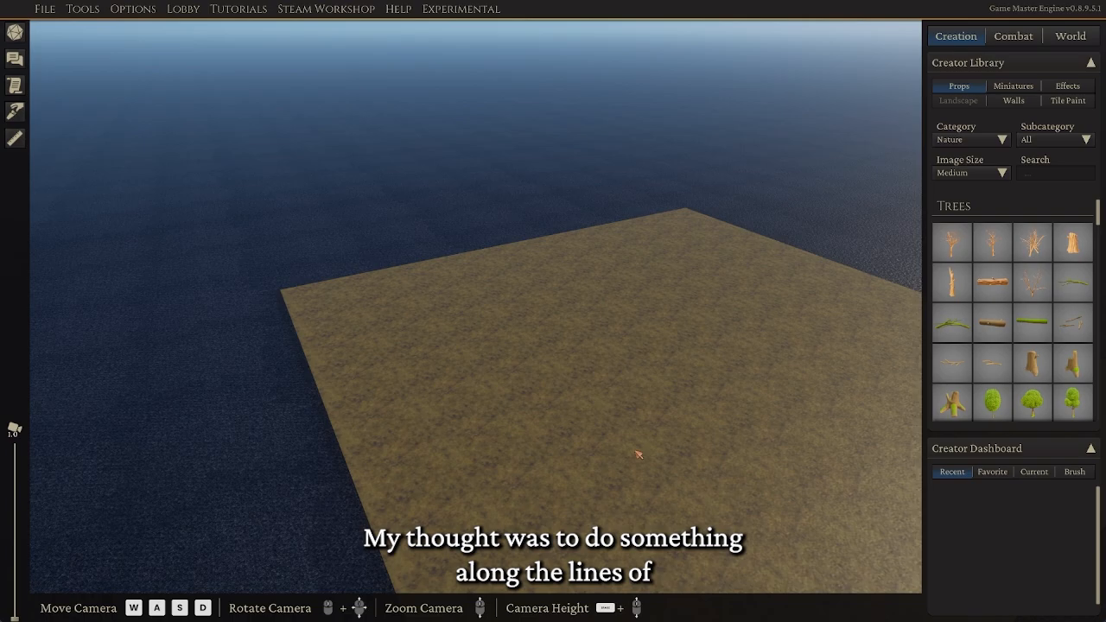
right_click_drag(638, 455, 632, 413)
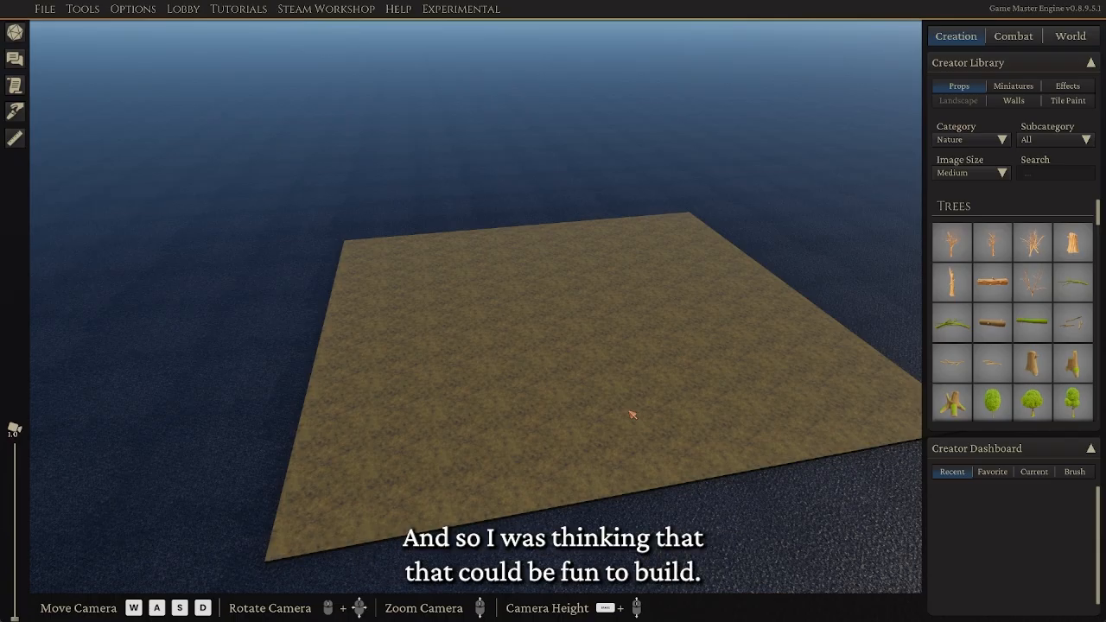
mouse_move(650, 404)
right_mouse_down()
mouse_move(650, 380)
mouse_move(657, 392)
right_mouse_up()
key("d")
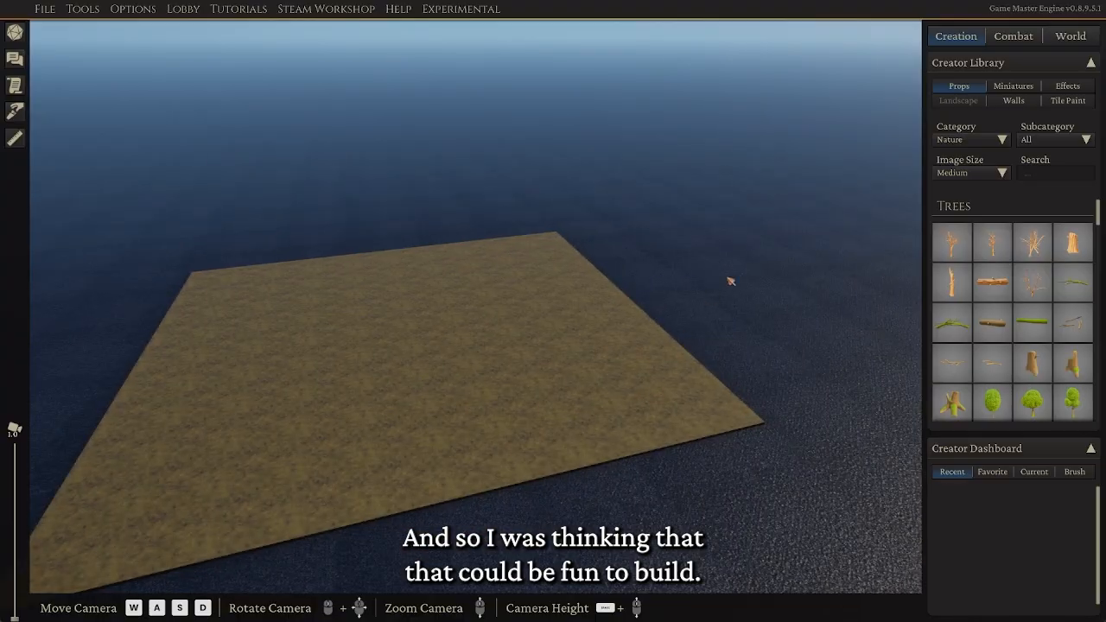
key("a")
scroll(996, 259, "down", 10)
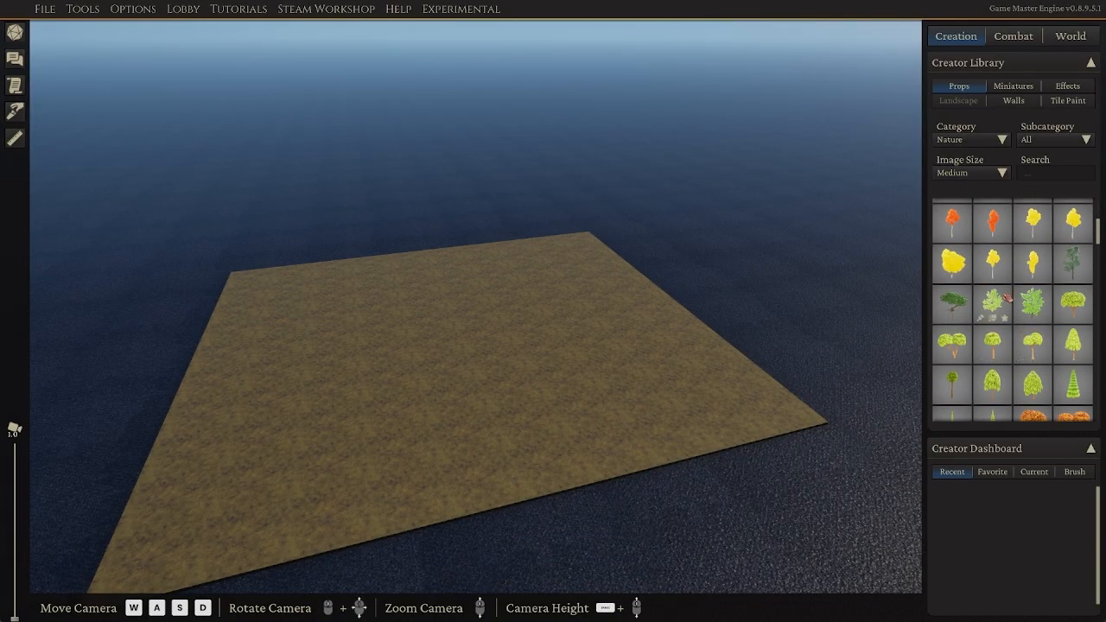
Place a caped human warrior miniature with a weapon on the open ground as a scale reference
left_click(1023, 89)
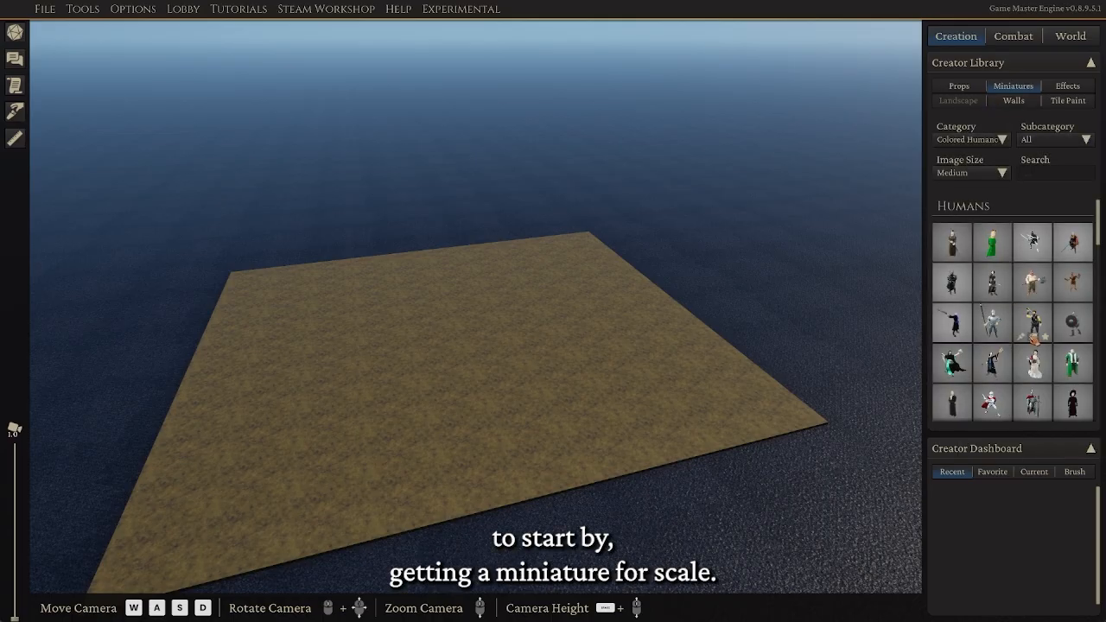
scroll(1033, 333, "down", 1)
scroll(1033, 333, "down", 2)
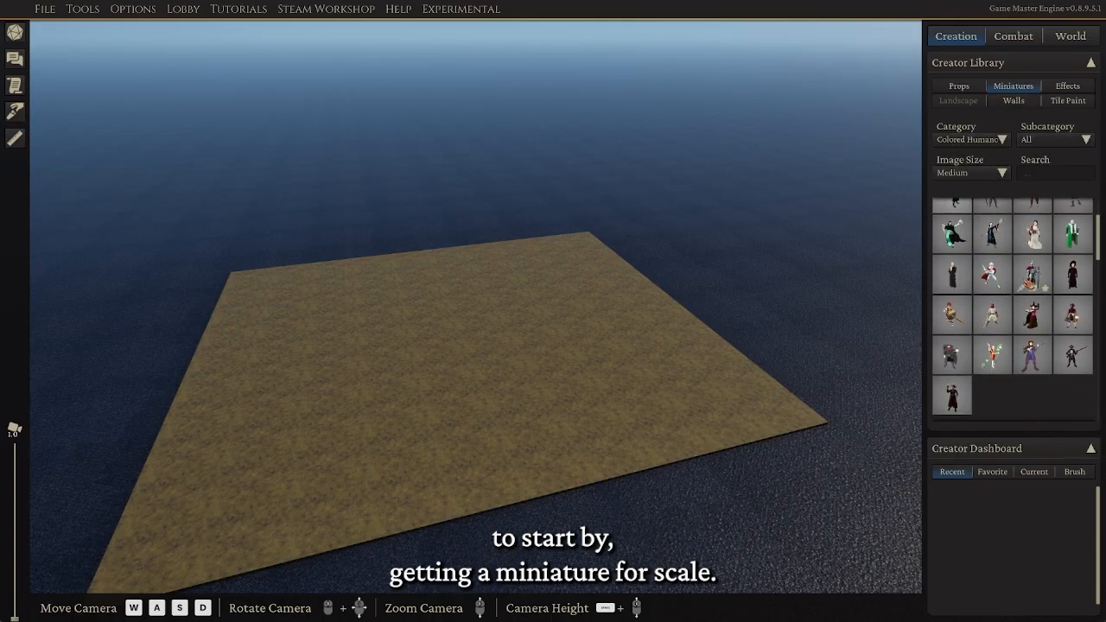
left_click(1040, 276)
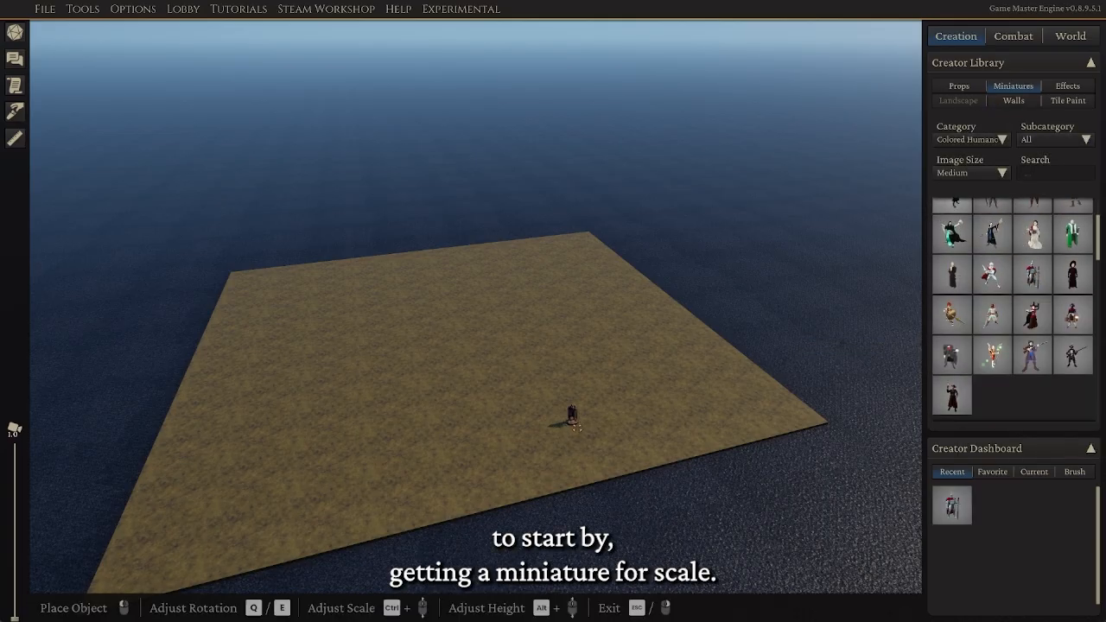
scroll(572, 422, "up", 5)
middle_click_drag(573, 422, 579, 328)
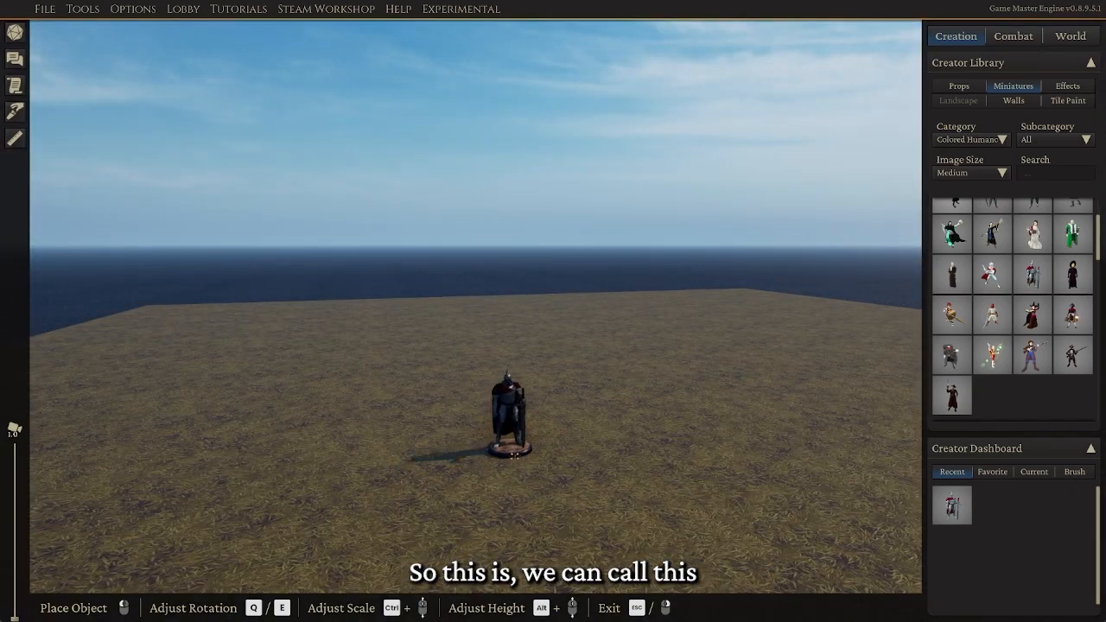
left_click(515, 475)
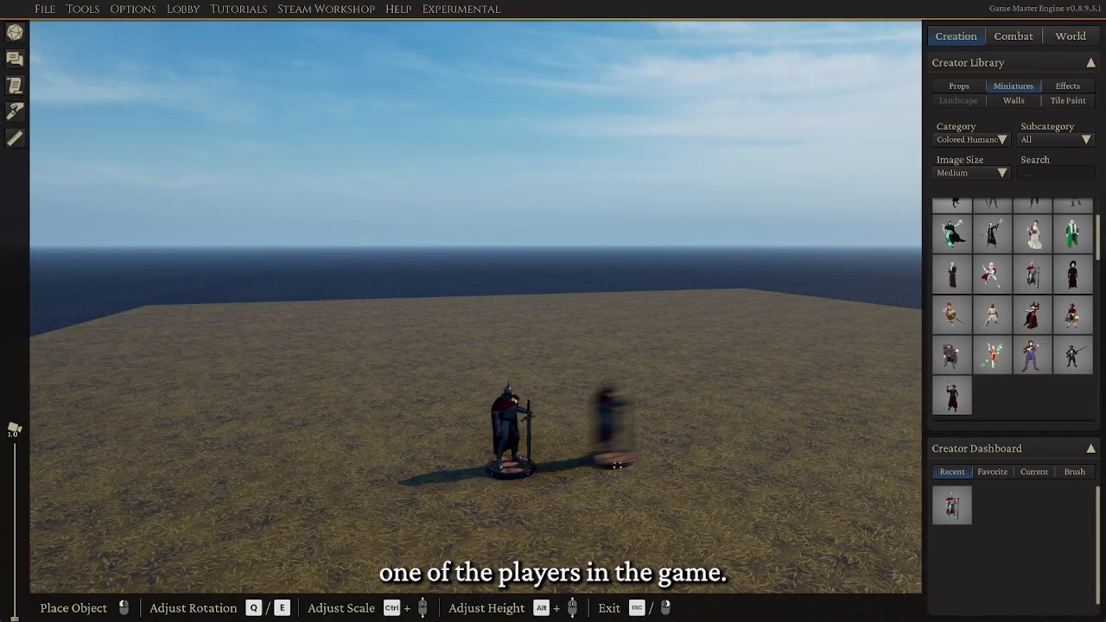
scroll(641, 410, "down", 5)
Browse the Nature props and examine the mossy and bare models in the Rocks section
left_click(960, 85)
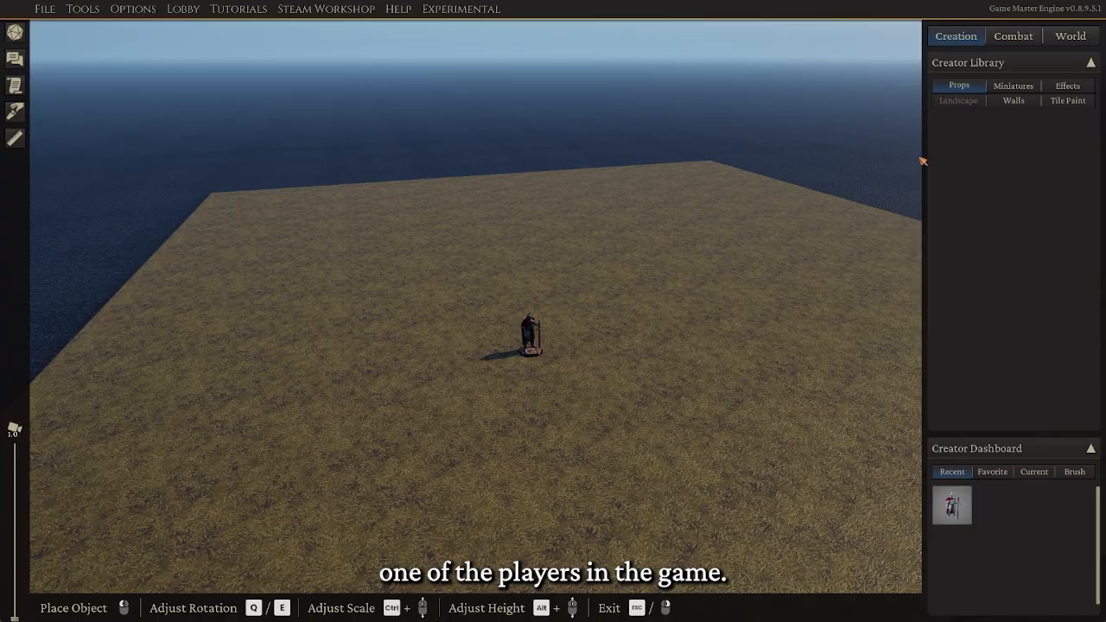
scroll(549, 370, "up", 2)
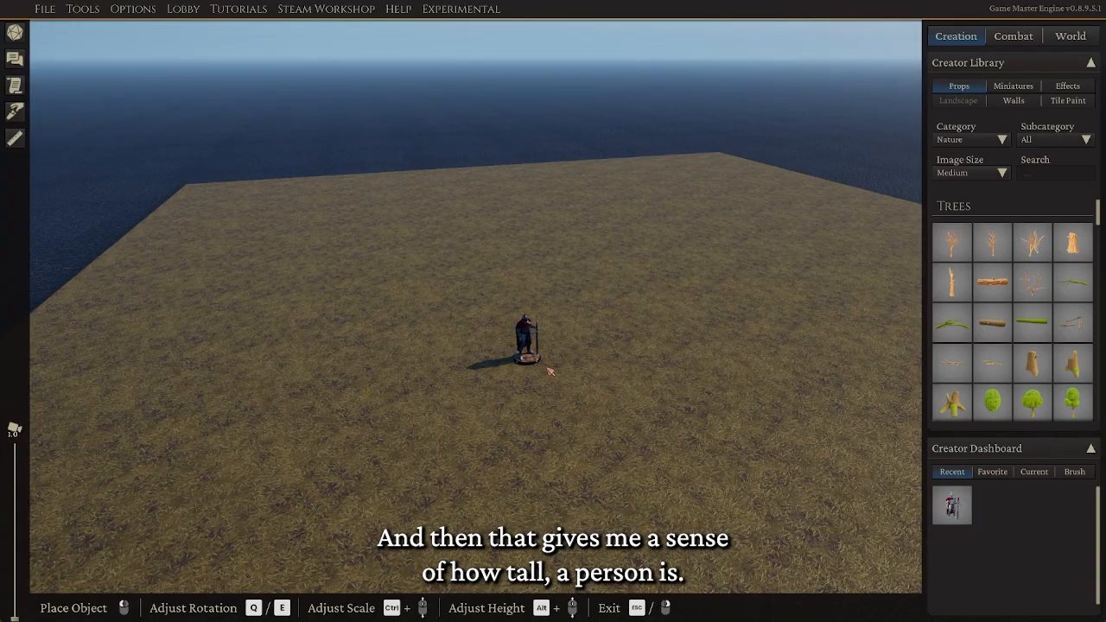
left_click_drag(531, 371, 538, 409)
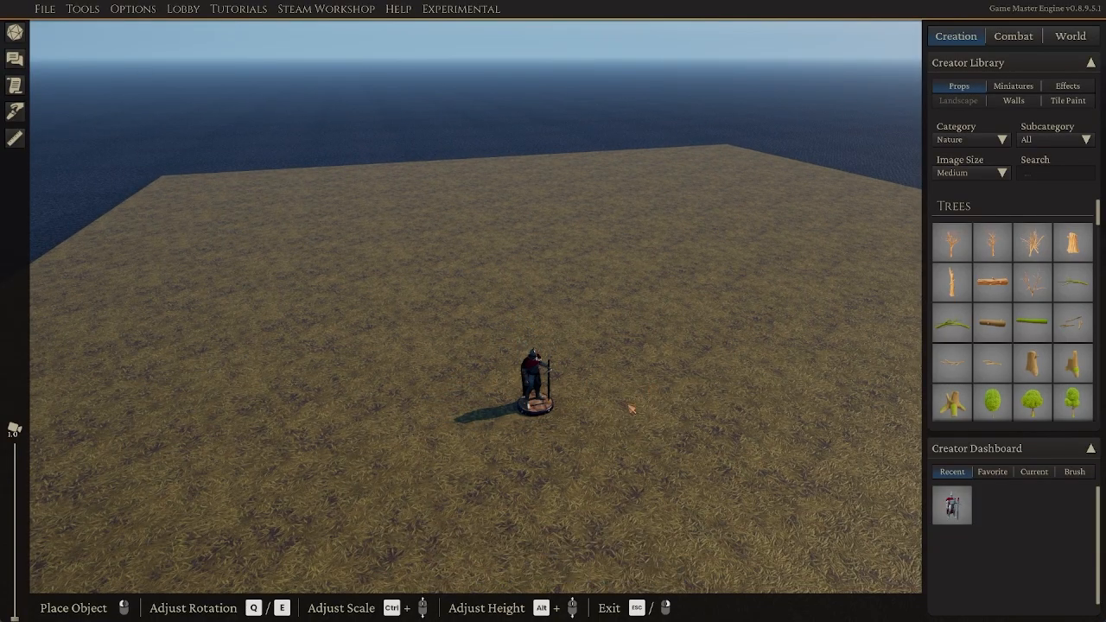
scroll(1032, 275, "down", 3)
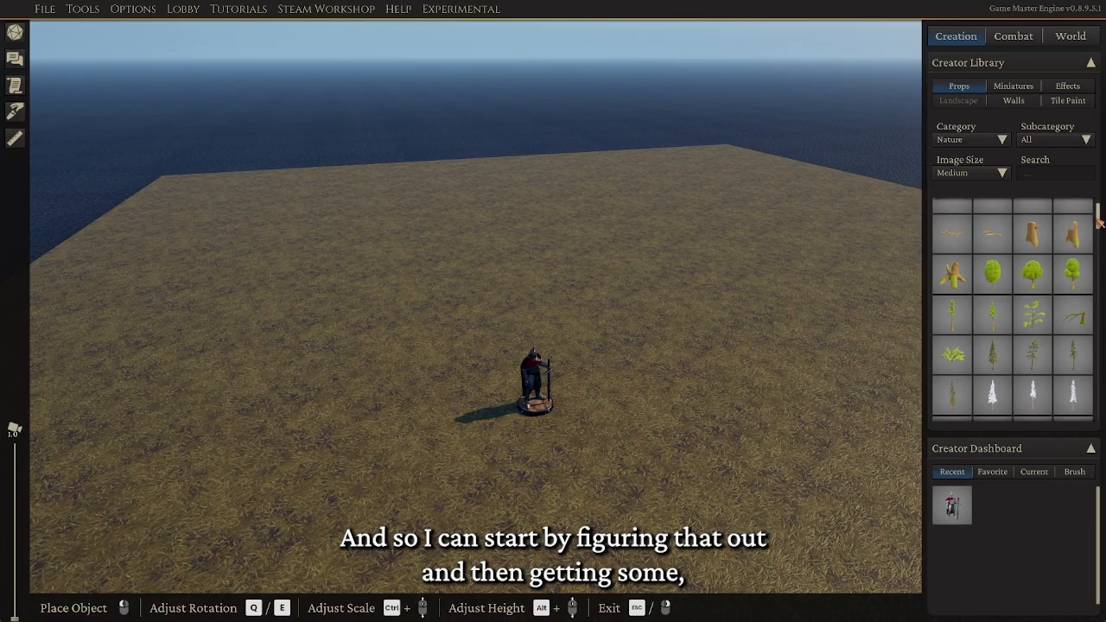
left_click_drag(1100, 223, 1093, 263)
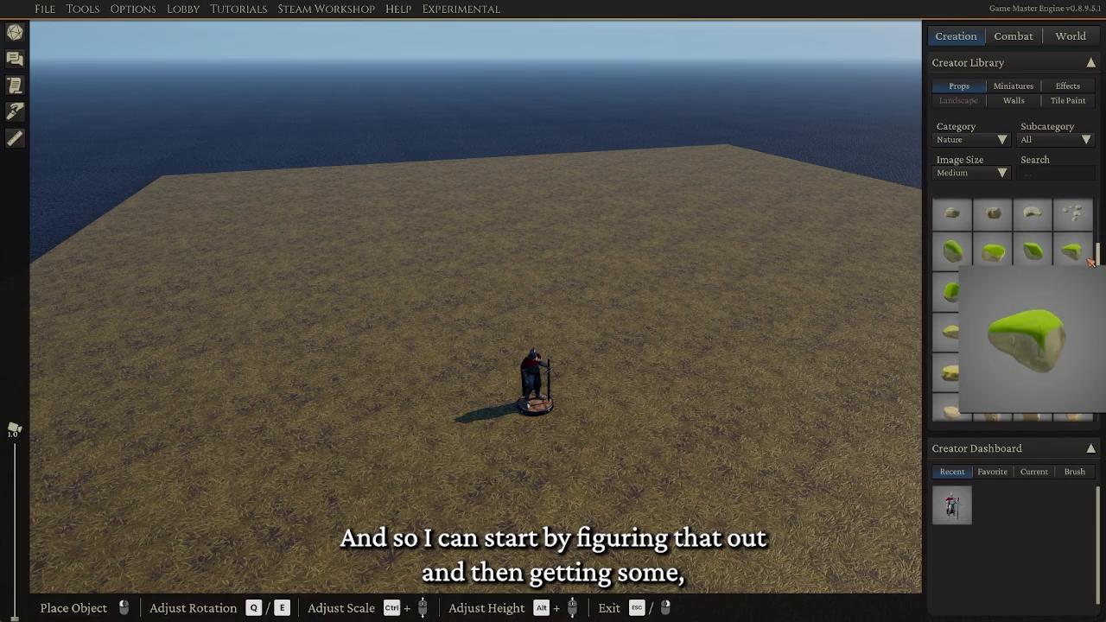
scroll(996, 299, "down", 5)
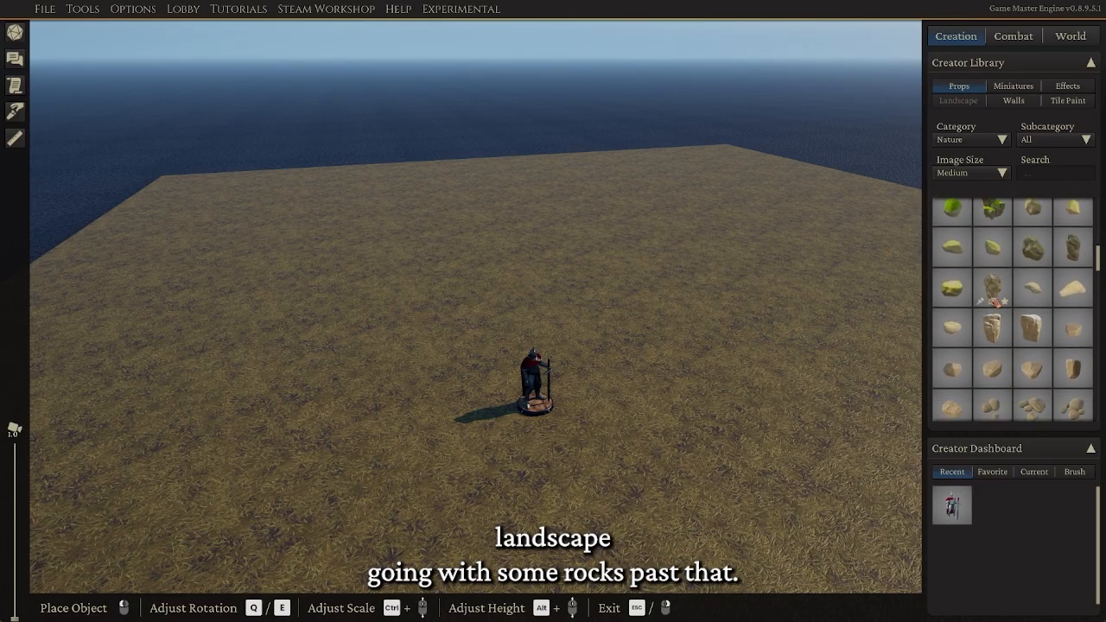
scroll(995, 300, "down", 3)
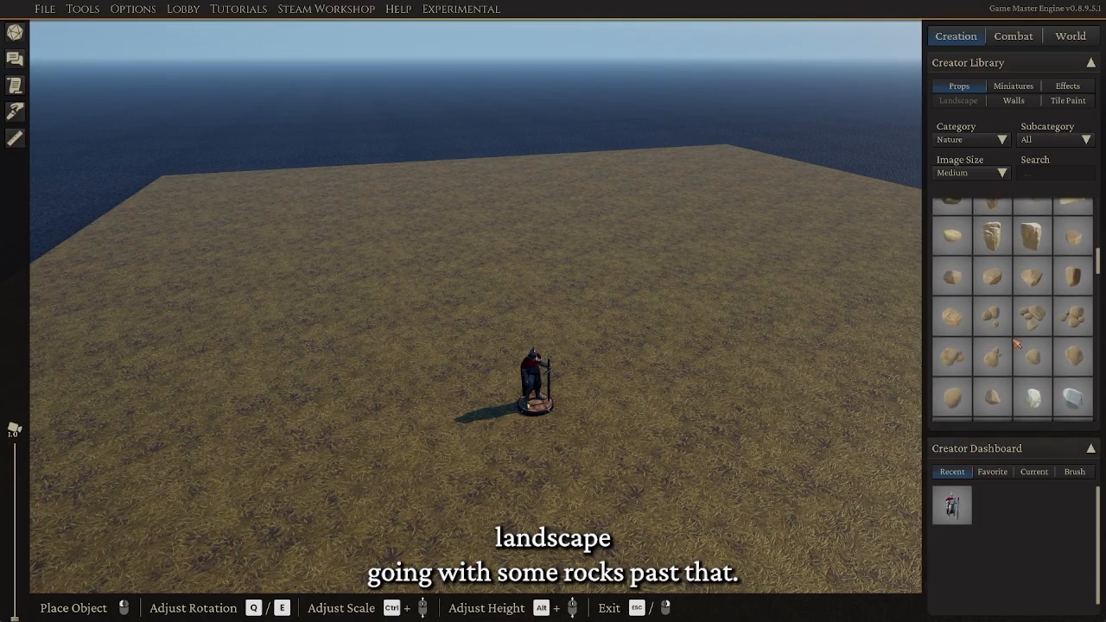
scroll(1017, 344, "up", 1)
scroll(1020, 299, "up", 4)
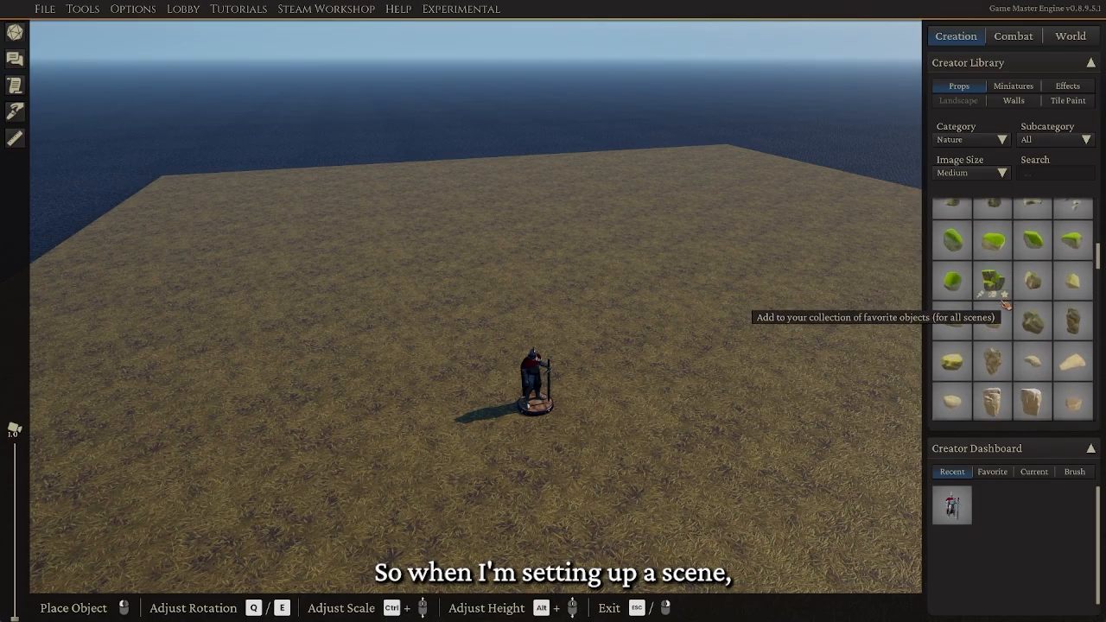
mouse_move(1007, 301)
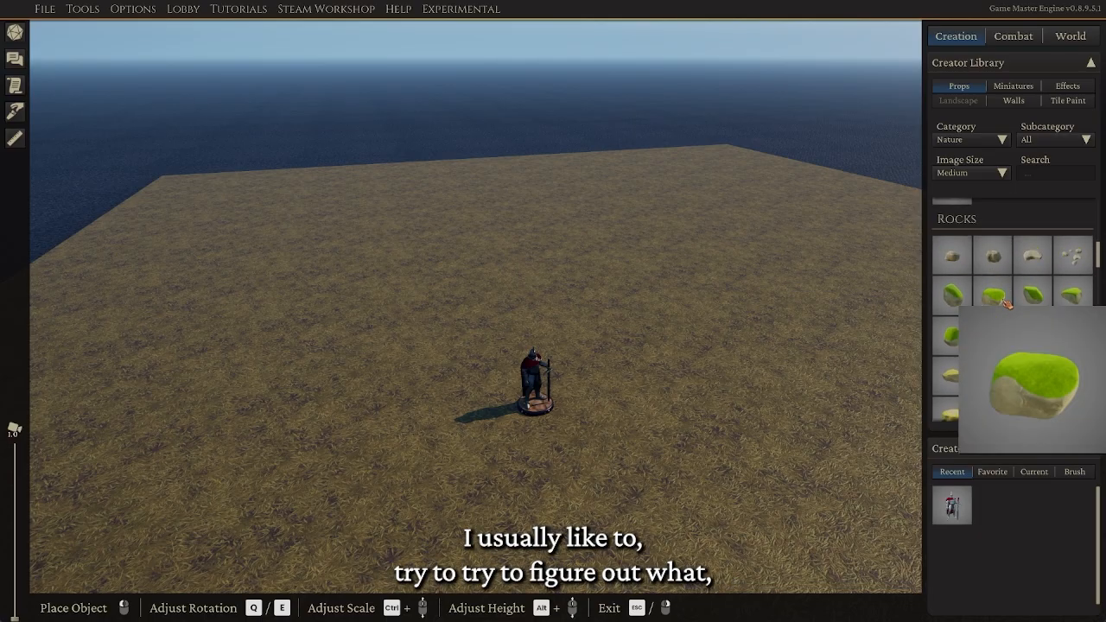
mouse_move(1005, 336)
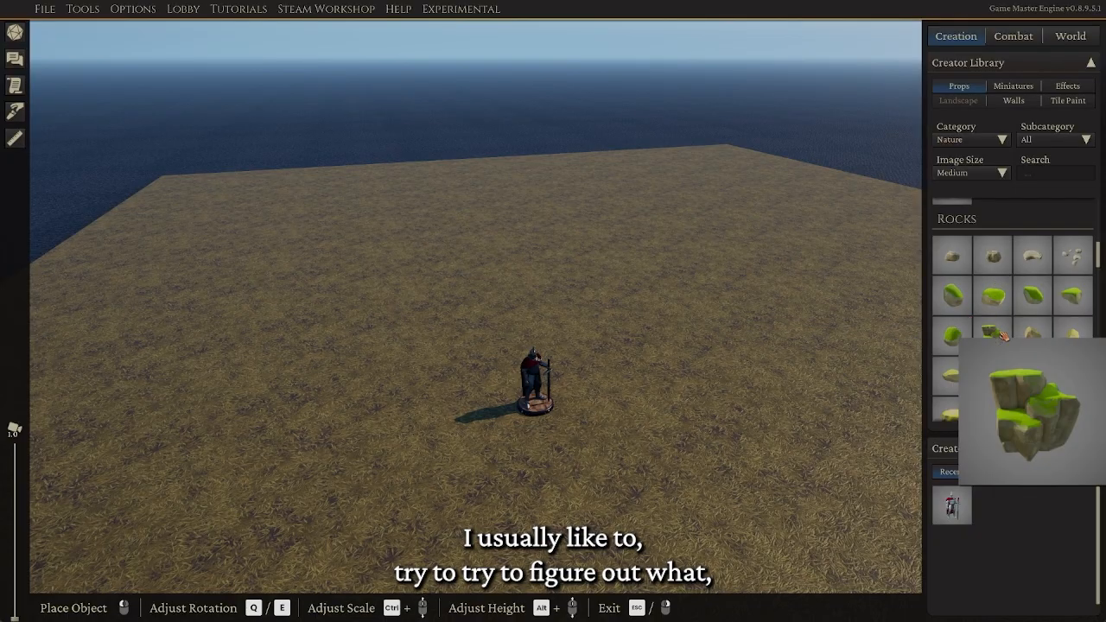
Place the mossy clustered rock, greatly enlarged, at the map's edge beyond the miniature to start a mountain range
middle_click_drag(804, 296, 741, 329)
left_click(994, 339)
middle_click_drag(740, 397, 699, 436)
scroll(698, 436, "down", 1)
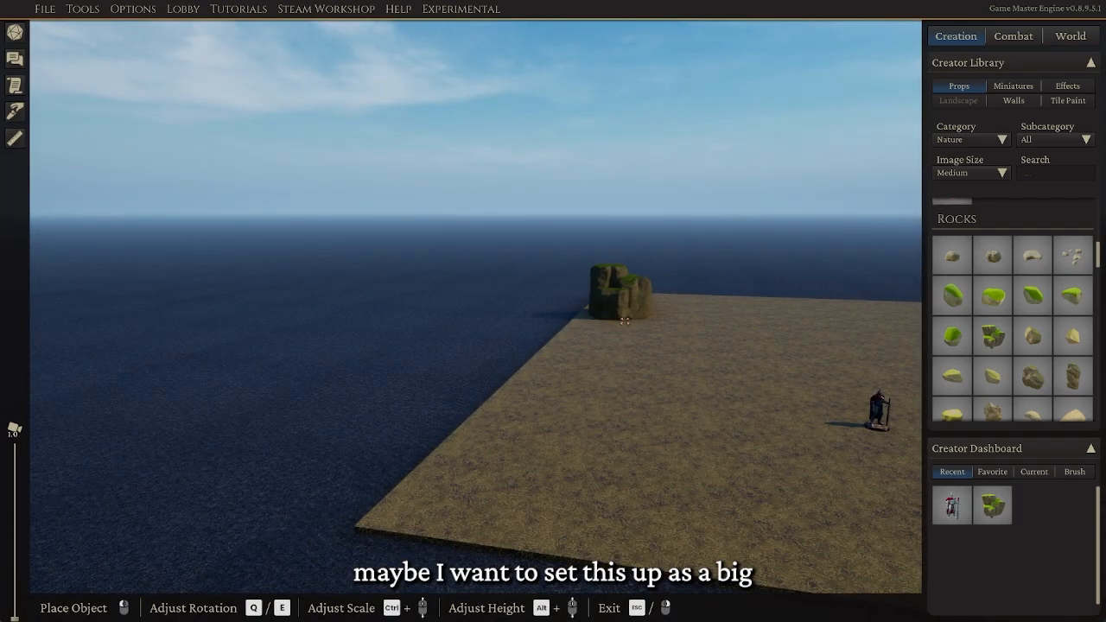
scroll(565, 302, "up", 10, "ctrl")
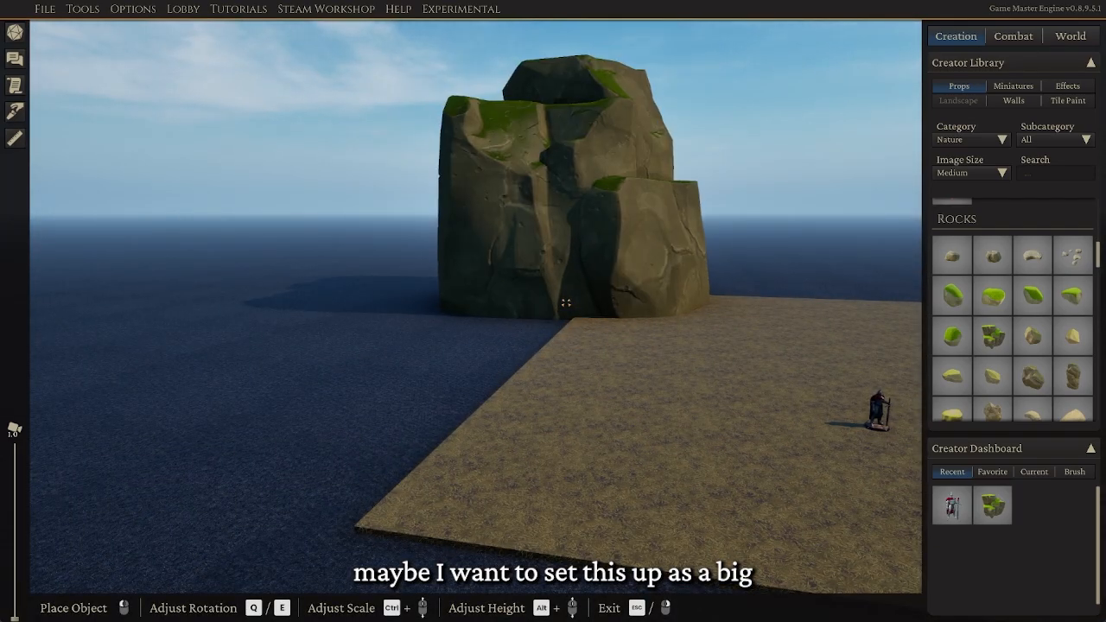
left_click(425, 320)
Extend the cliff along the map edge to the next corner with more rotated and enlarged mossy rocks, leaving a narrow ledge between the last two
key("d")
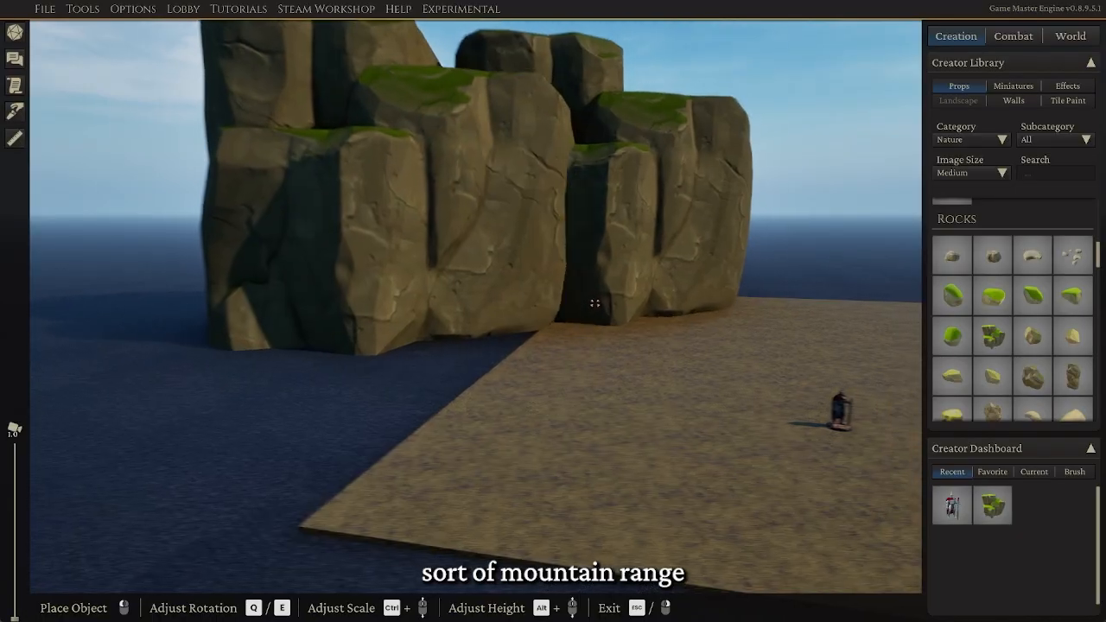
key("d")
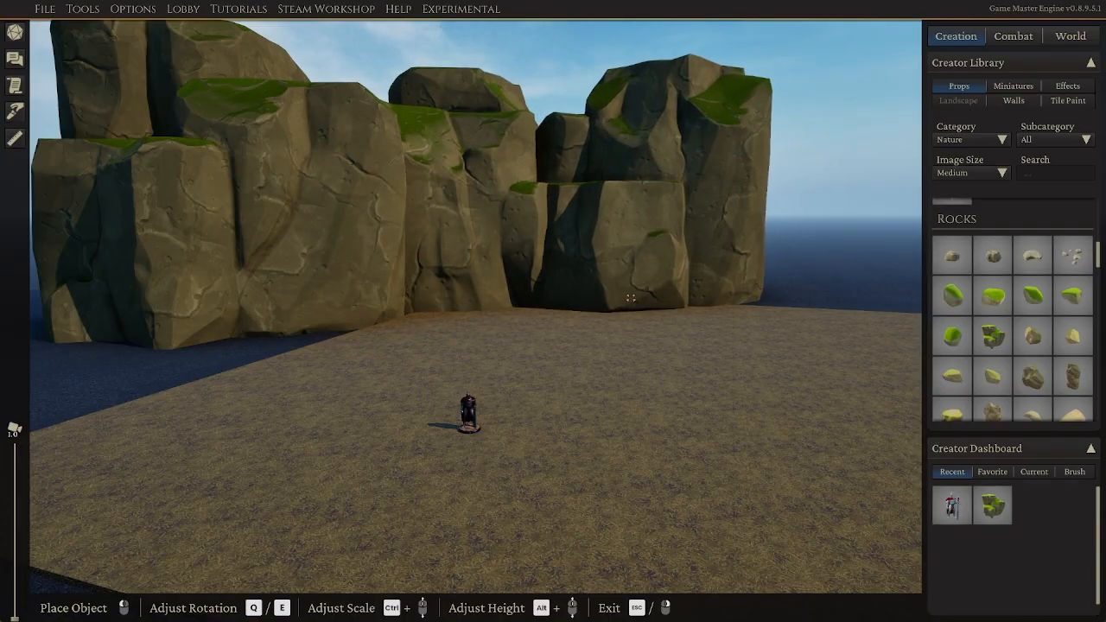
left_click(598, 298)
middle_click_drag(688, 312, 745, 320)
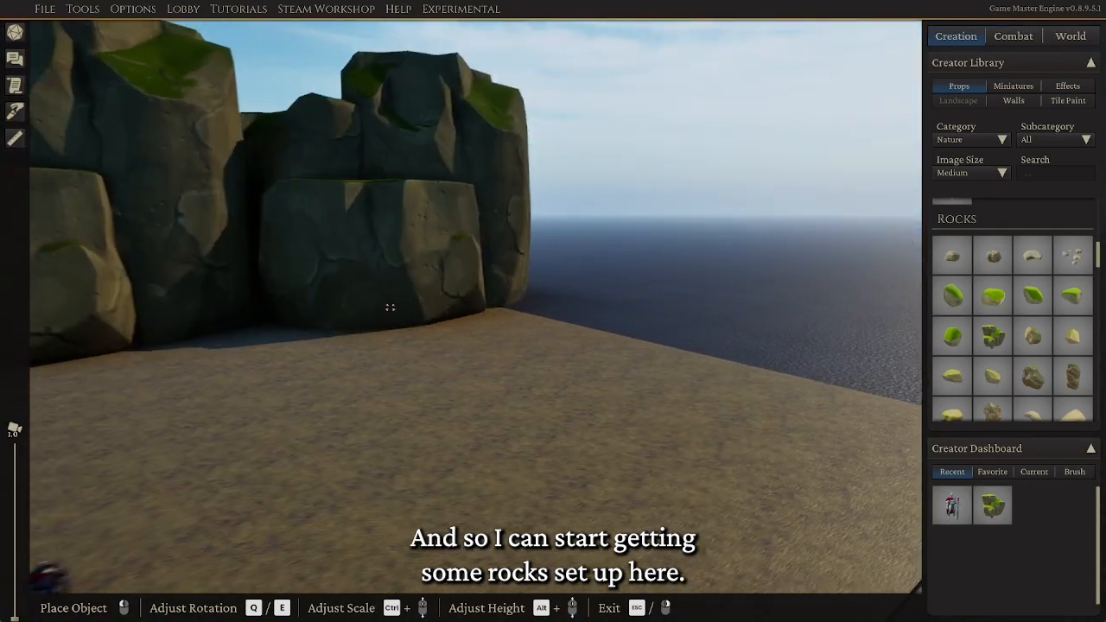
middle_click_drag(390, 307, 333, 314)
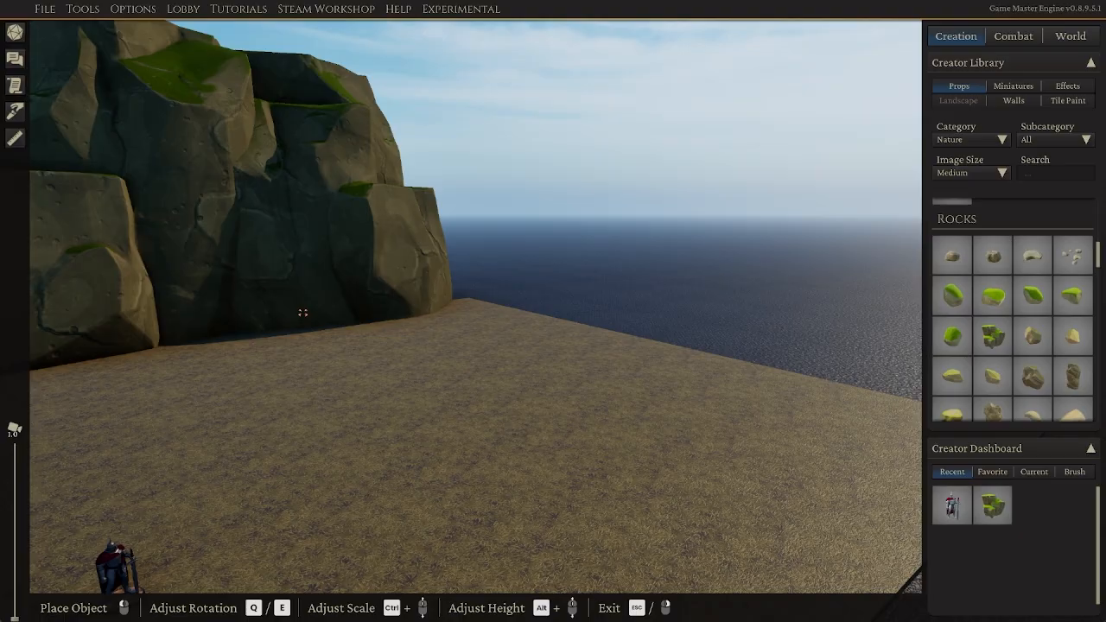
key("q")
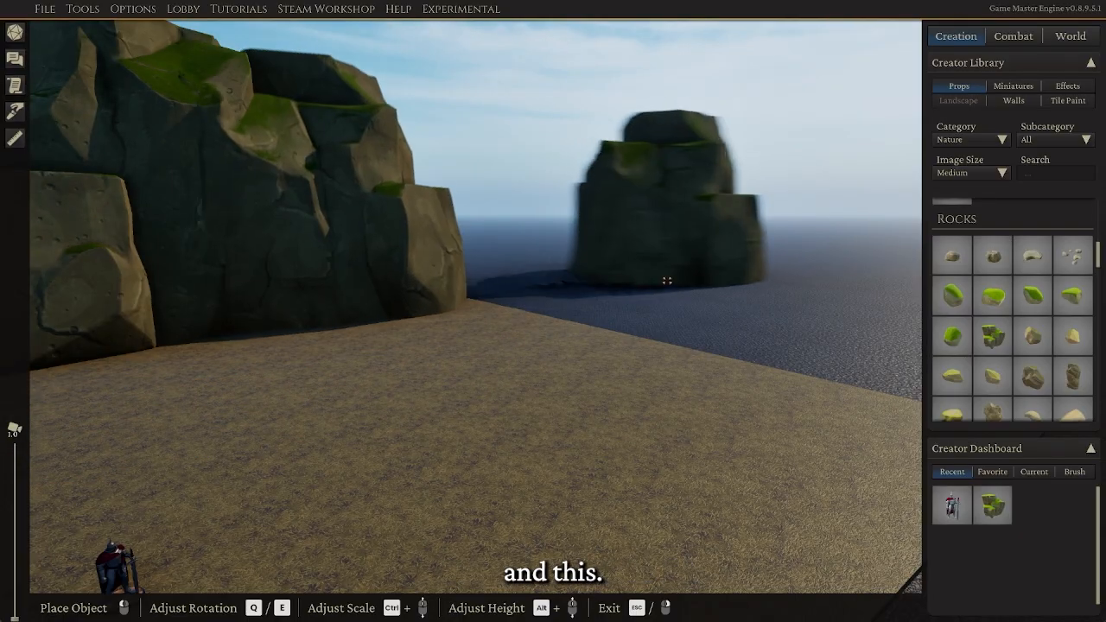
scroll(610, 296, "up", 6, "ctrl")
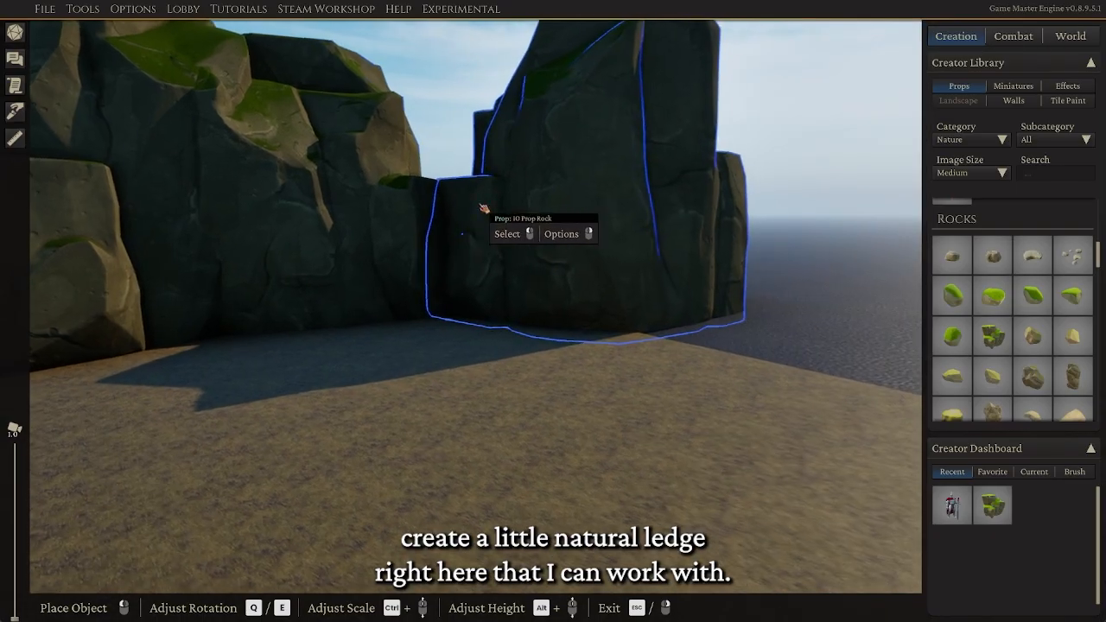
Examine the ledge between the two corner rocks up close as a path to the goblin camp
right_click_drag(484, 210, 593, 435)
scroll(574, 400, "down", 3)
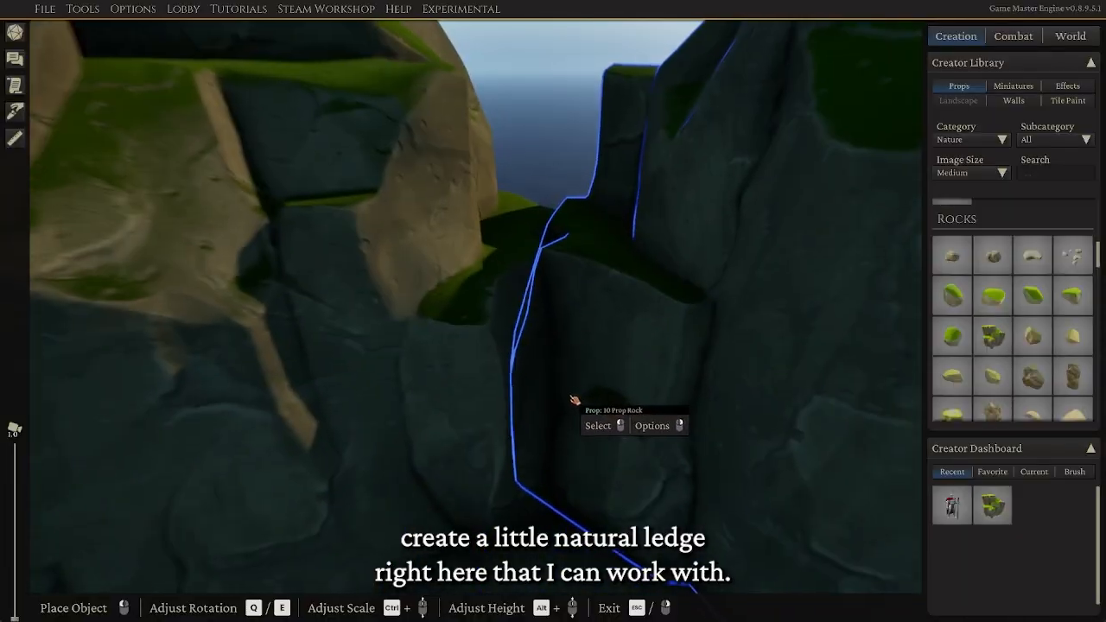
right_click_drag(576, 247, 450, 347)
scroll(578, 344, "down", 3)
left_click(541, 249)
right_click_drag(343, 277, 548, 388)
left_click(481, 441)
key("w")
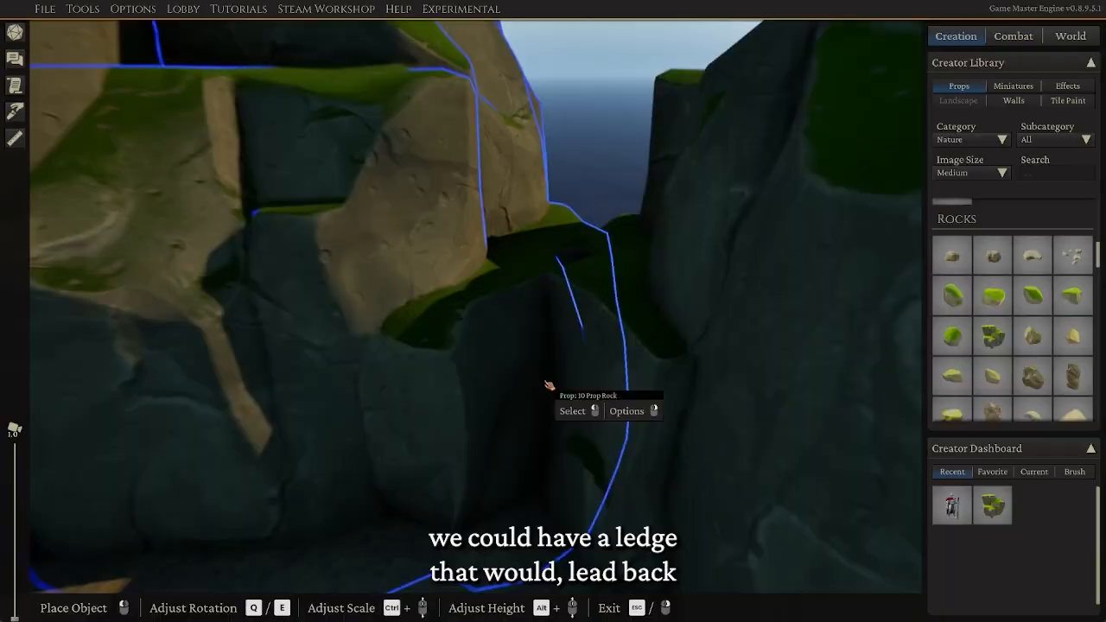
key("w")
right_click_drag(571, 257, 541, 286)
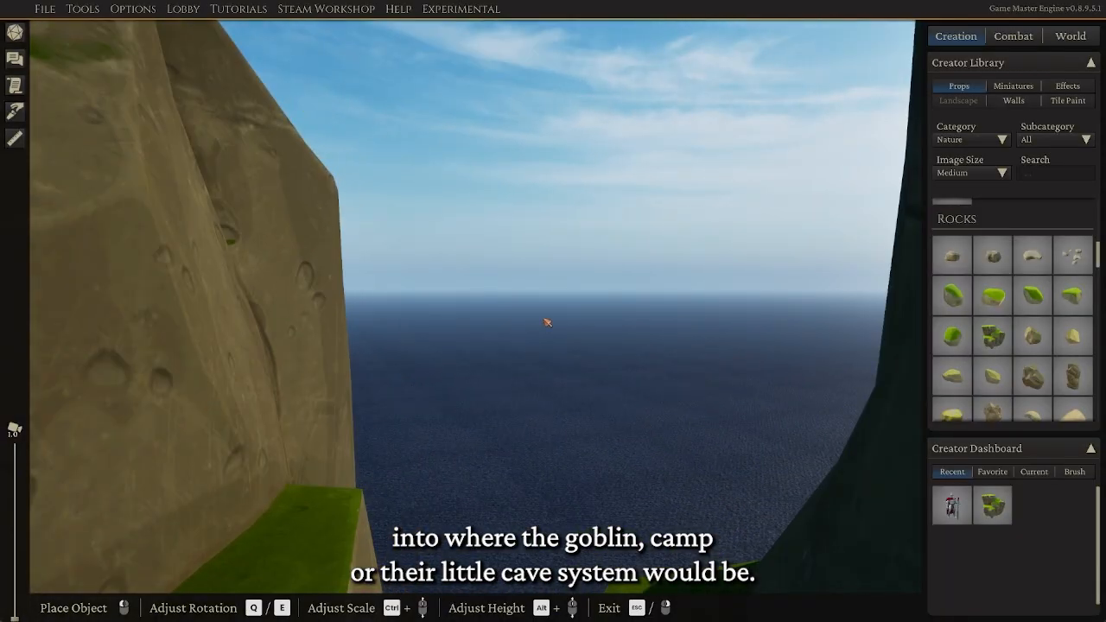
key("s")
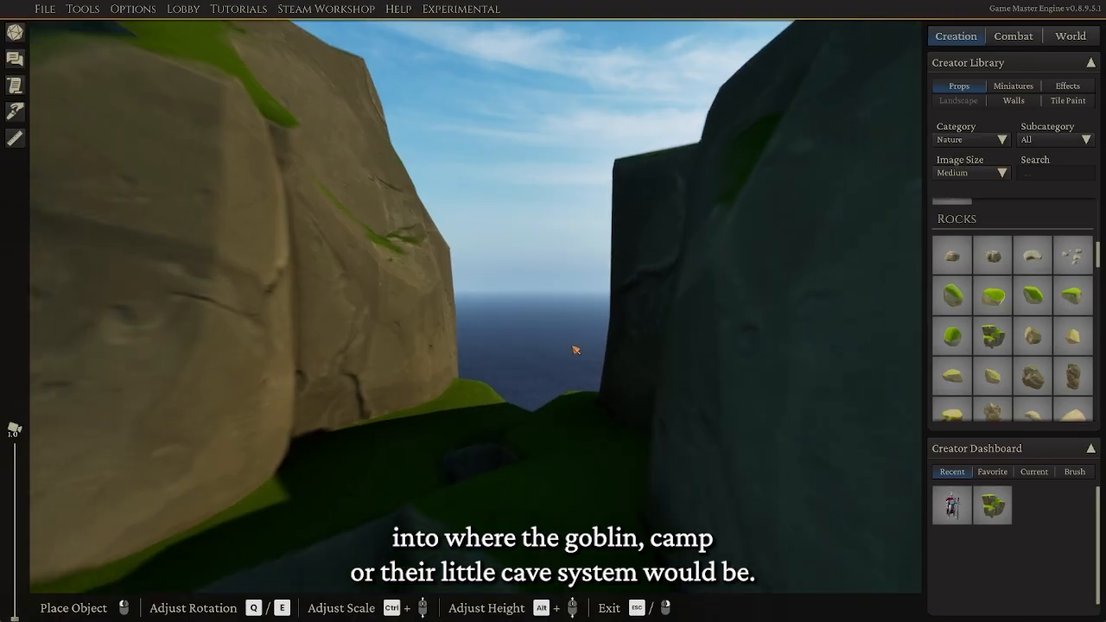
right_click_drag(558, 348, 472, 351)
key("s")
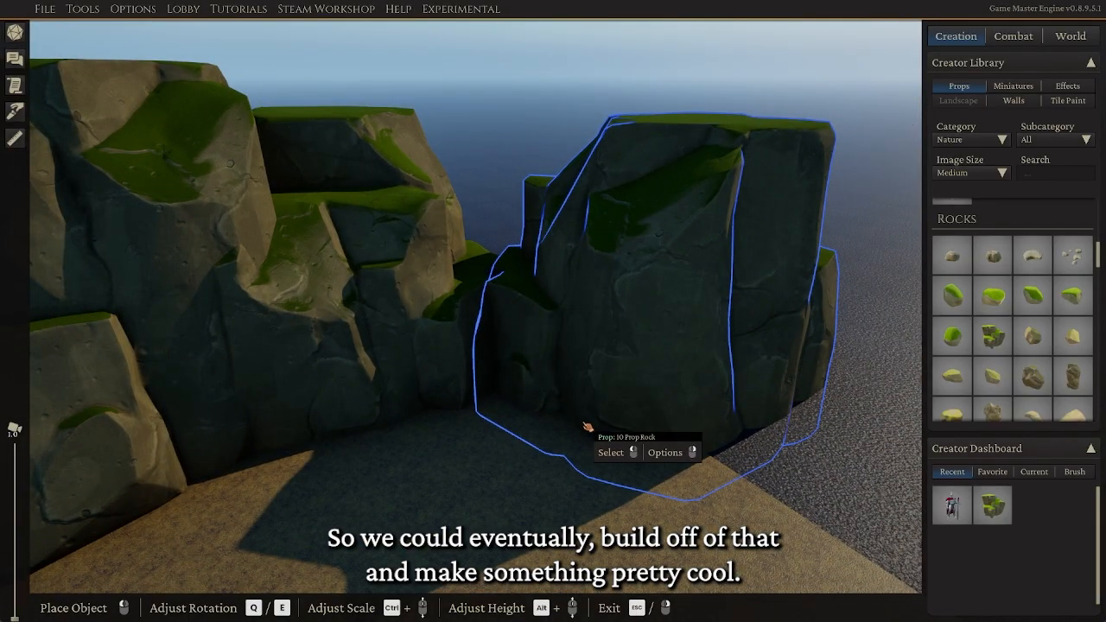
key("s")
right_click_drag(615, 433, 670, 445)
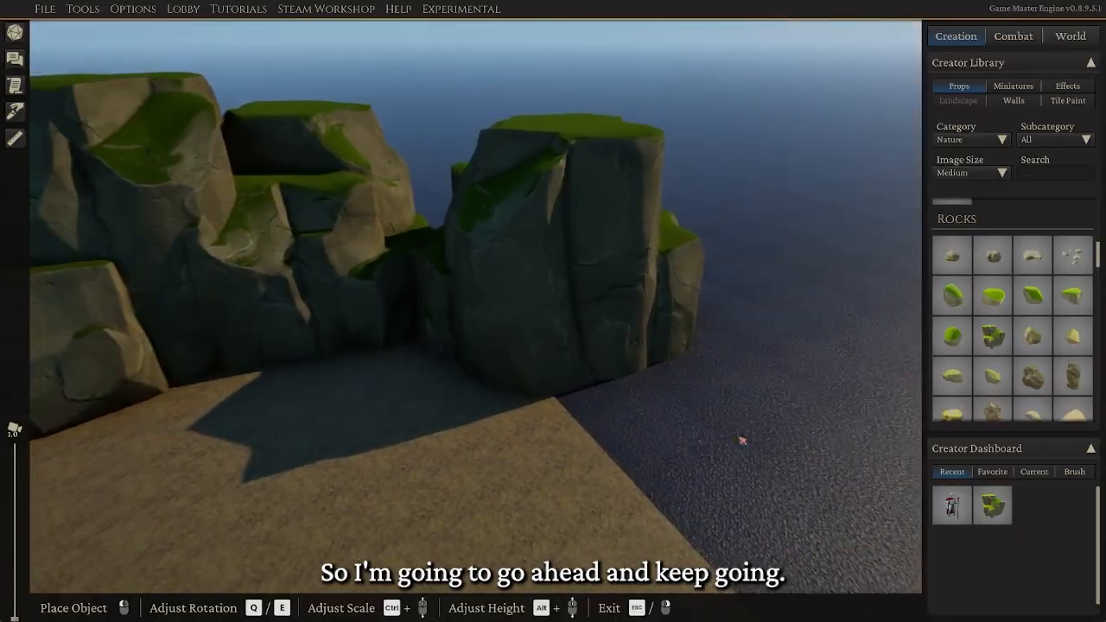
Place another enlarged mossy rock beside the corner rock to continue the cliff along the adjoining map edge
left_click(1086, 376)
key("s")
scroll(581, 380, "up", 5, "ctrl")
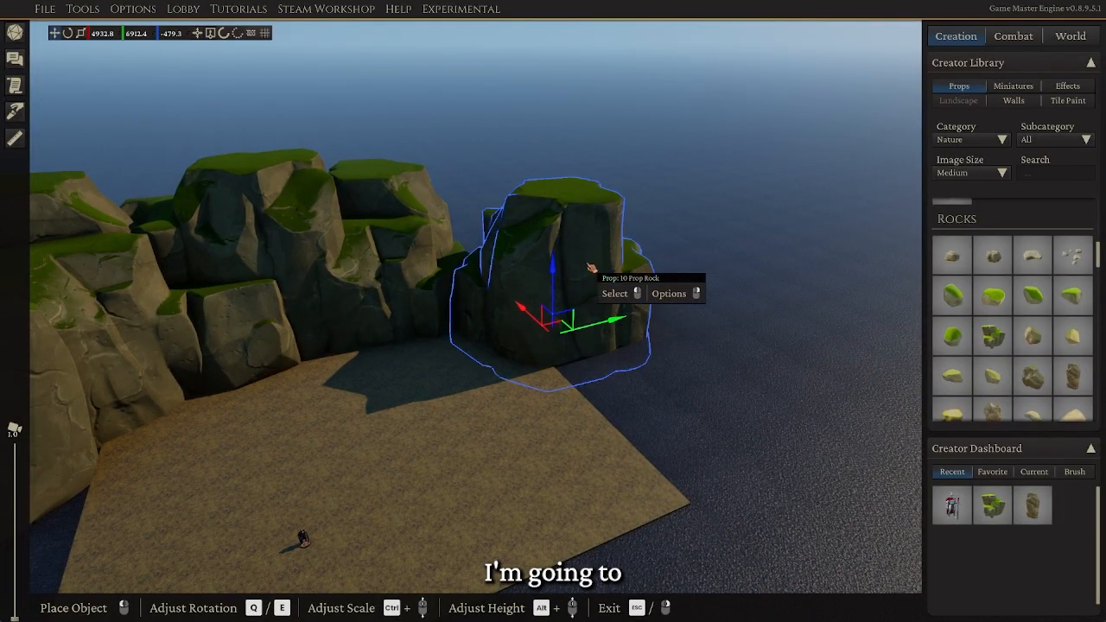
left_click(637, 319)
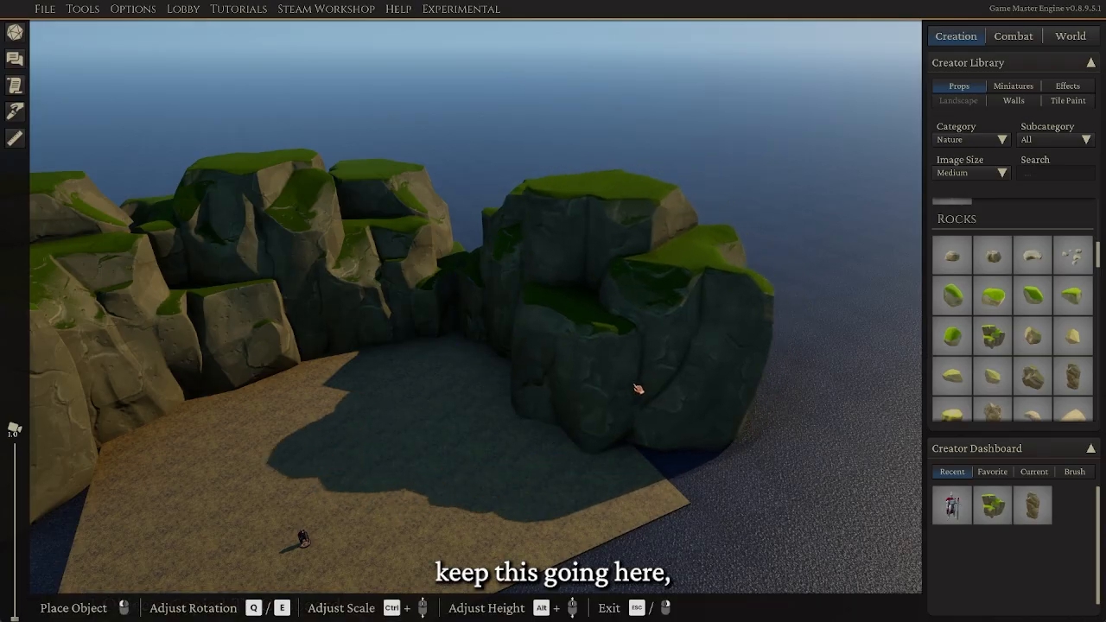
Place more rotated, enlarged mossy clustered rocks at the open ends of the cliff to continue the mountain range
right_click_drag(637, 388, 705, 432)
key("e")
left_click(537, 361)
key("e")
left_click(629, 399)
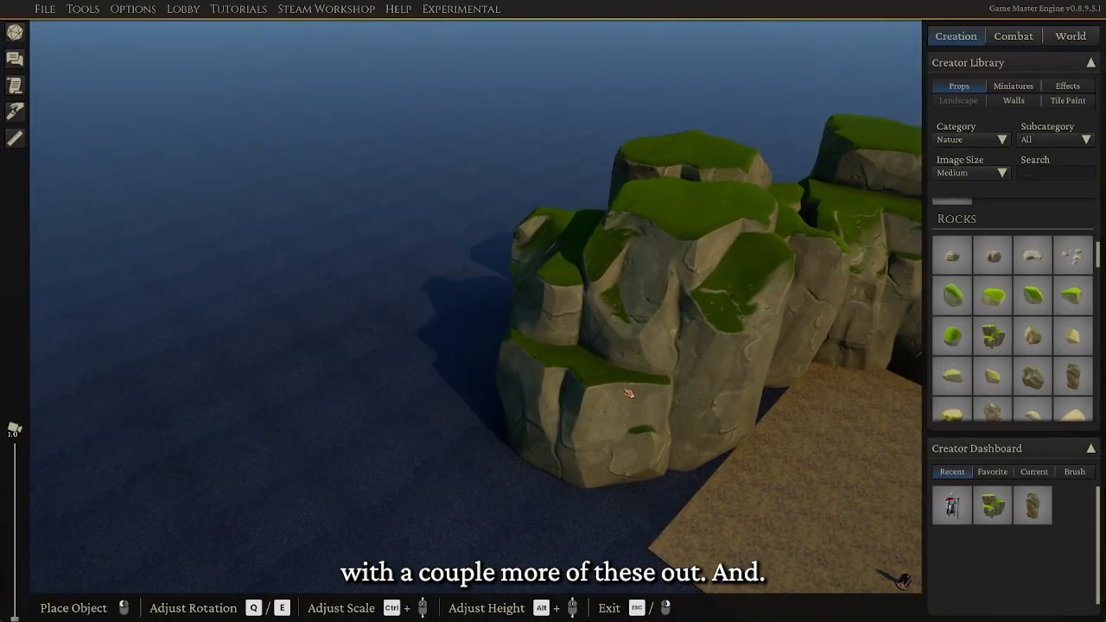
key("e")
left_click(642, 395)
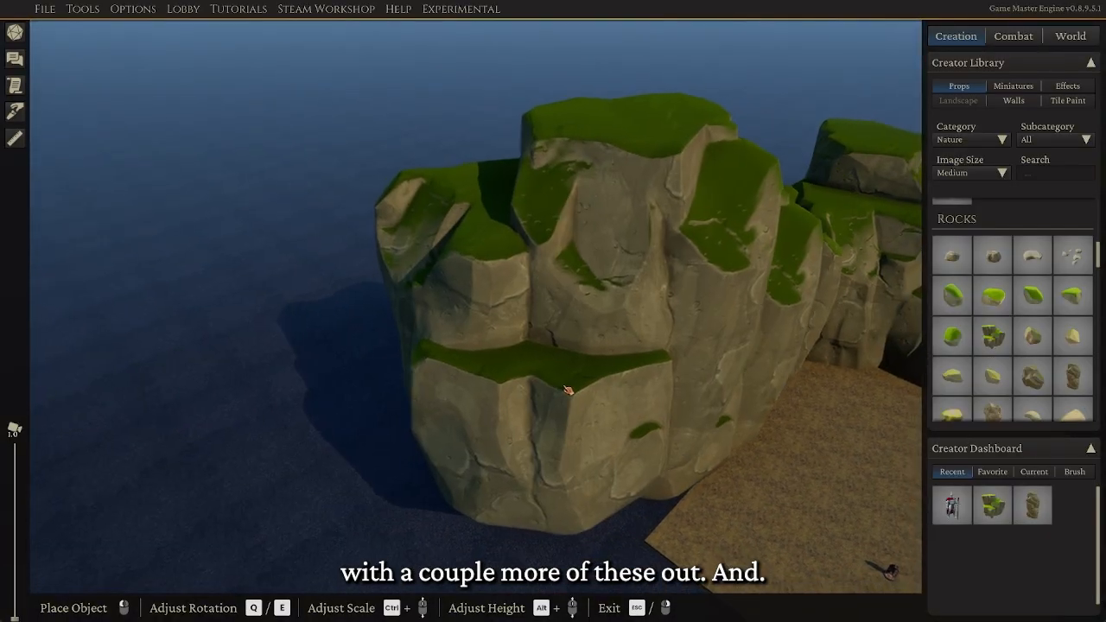
Add one last rotated clustered rock past the cliff's end beside the map edge and stop placing rocks
right_click_drag(565, 388, 484, 486)
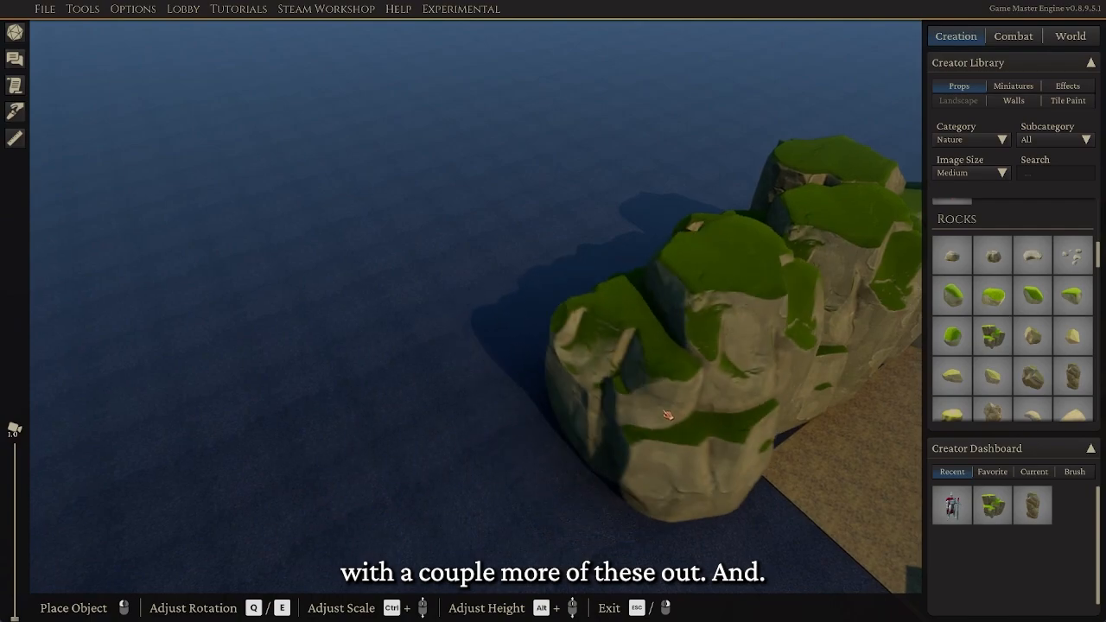
key("e")
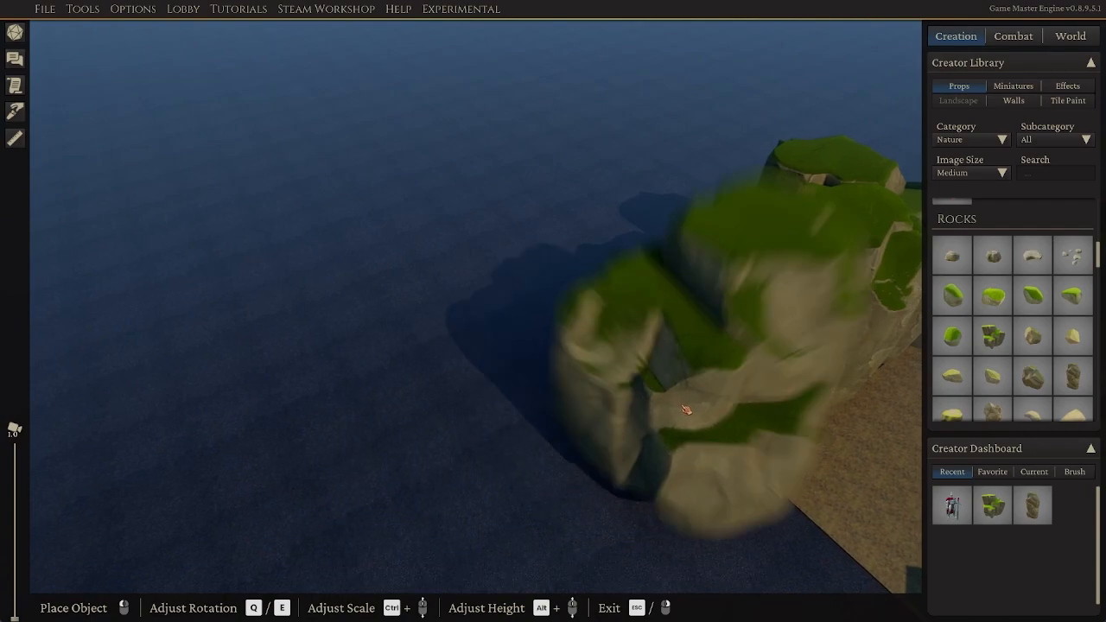
left_click(689, 410)
right_click_drag(689, 409, 790, 444)
right_click(770, 391)
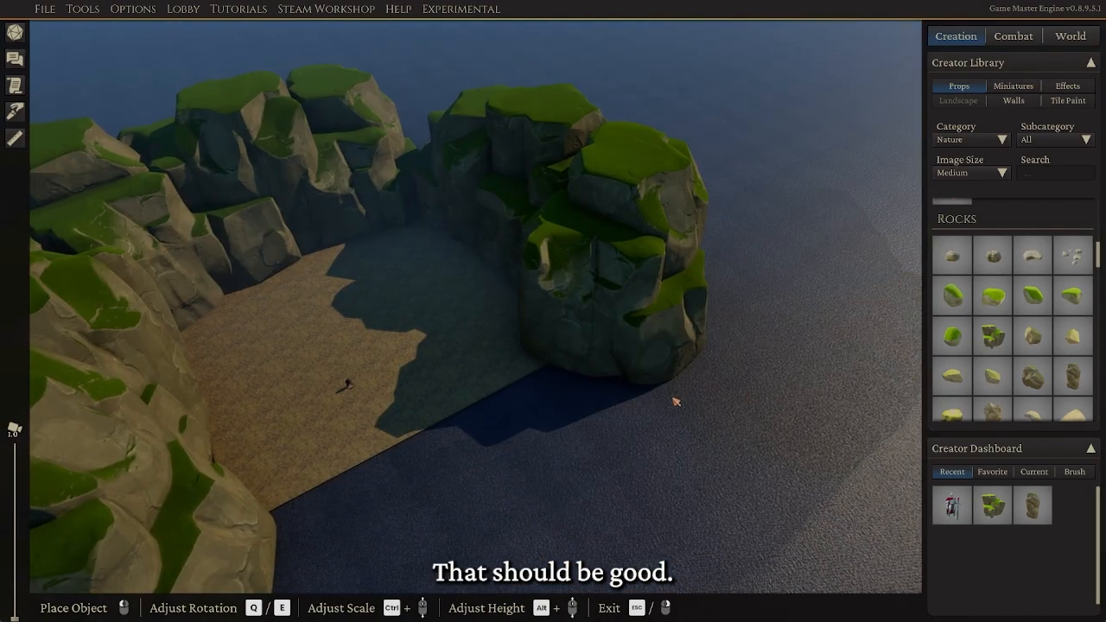
Place smaller mossy boulders, varied in size and rotation, along the cliff base to cover gaps around the clearing
right_click_drag(677, 401, 648, 347)
key("w")
key("s")
left_click(953, 298)
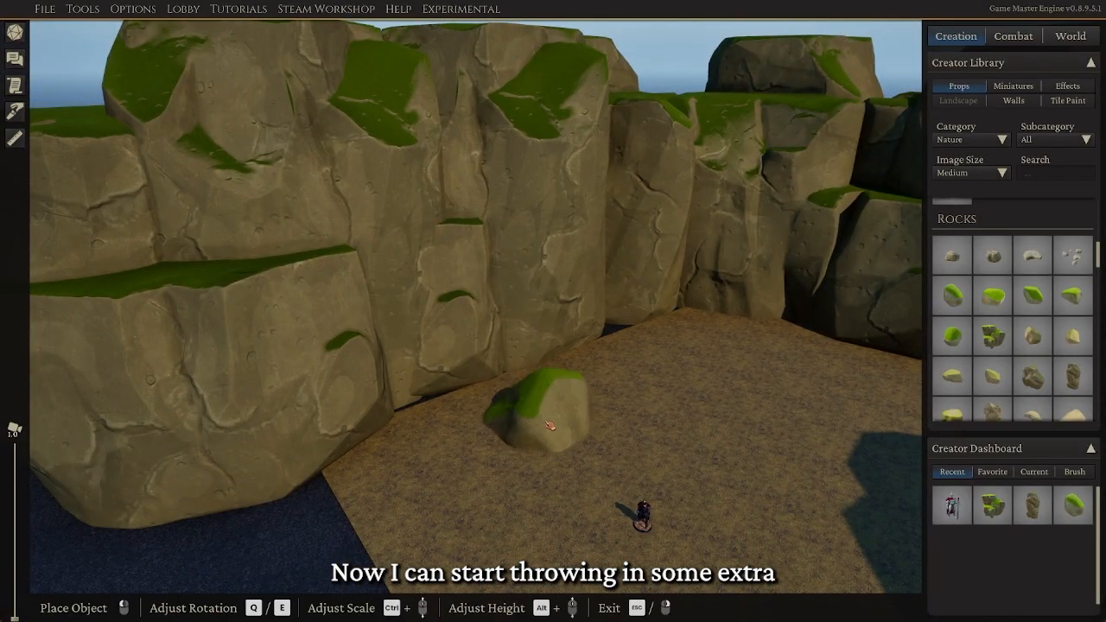
left_click(428, 389)
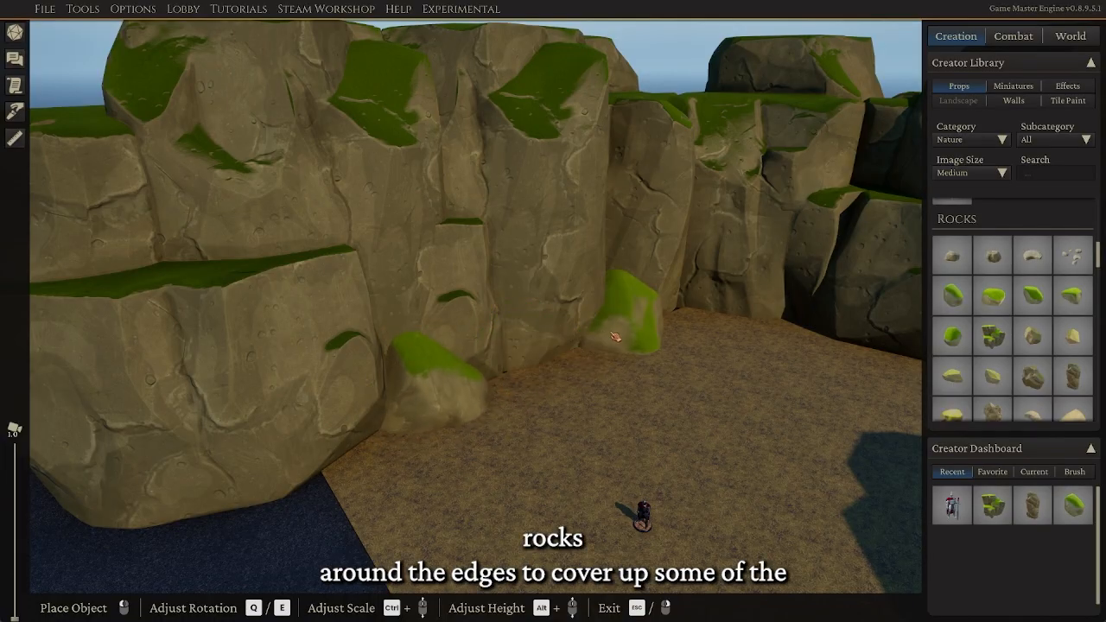
right_click_drag(617, 331, 723, 375)
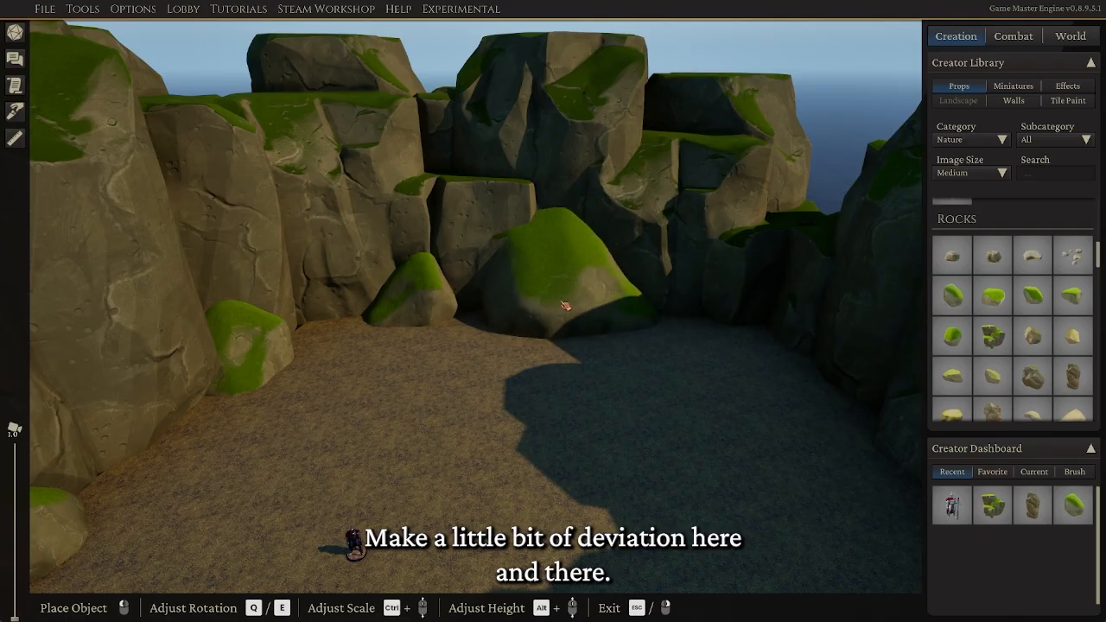
right_click_drag(746, 405, 302, 444)
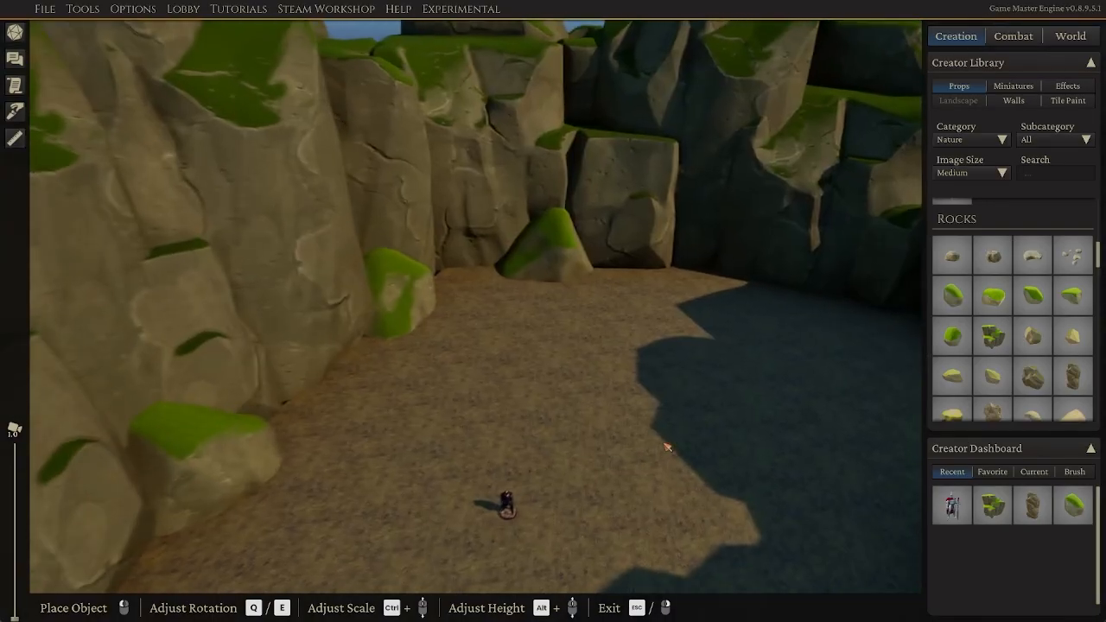
key("w")
right_click_drag(667, 448, 553, 400)
Place two canvas A-frame tents from the Exterior category's Campsite props in the clearing near the miniature, each rotated differently
scroll(1042, 345, "up", 4)
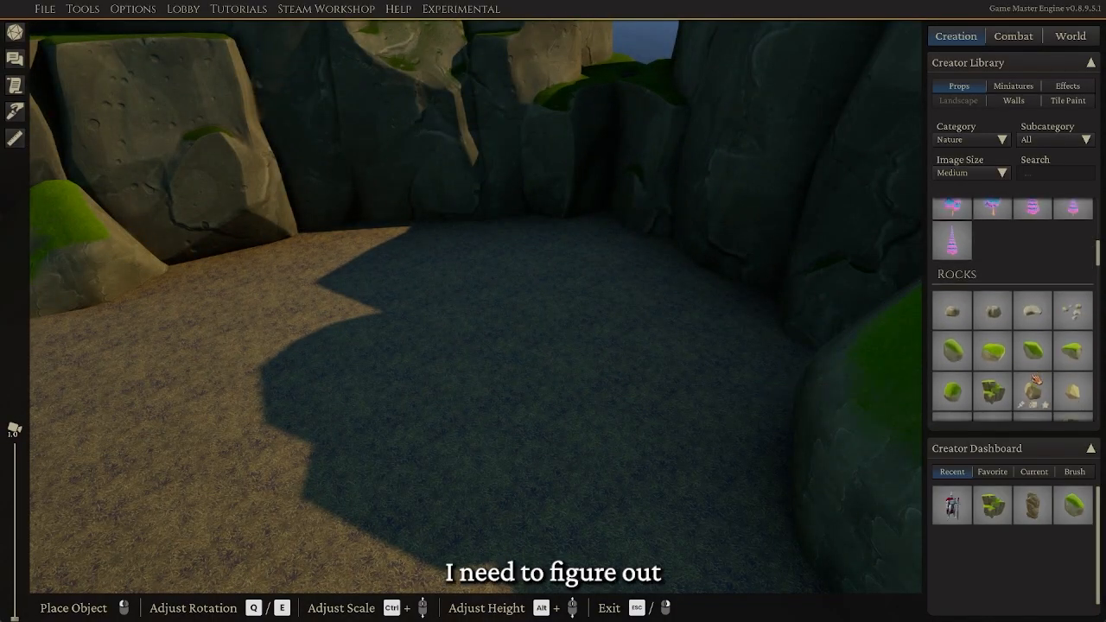
scroll(1024, 386, "down", 3)
key("s")
mouse_move(613, 383)
right_mouse_down()
mouse_move(533, 407)
mouse_move(568, 397)
mouse_move(629, 411)
mouse_move(571, 386)
mouse_move(588, 374)
mouse_move(487, 355)
mouse_move(618, 361)
mouse_move(614, 386)
right_mouse_up()
key("w")
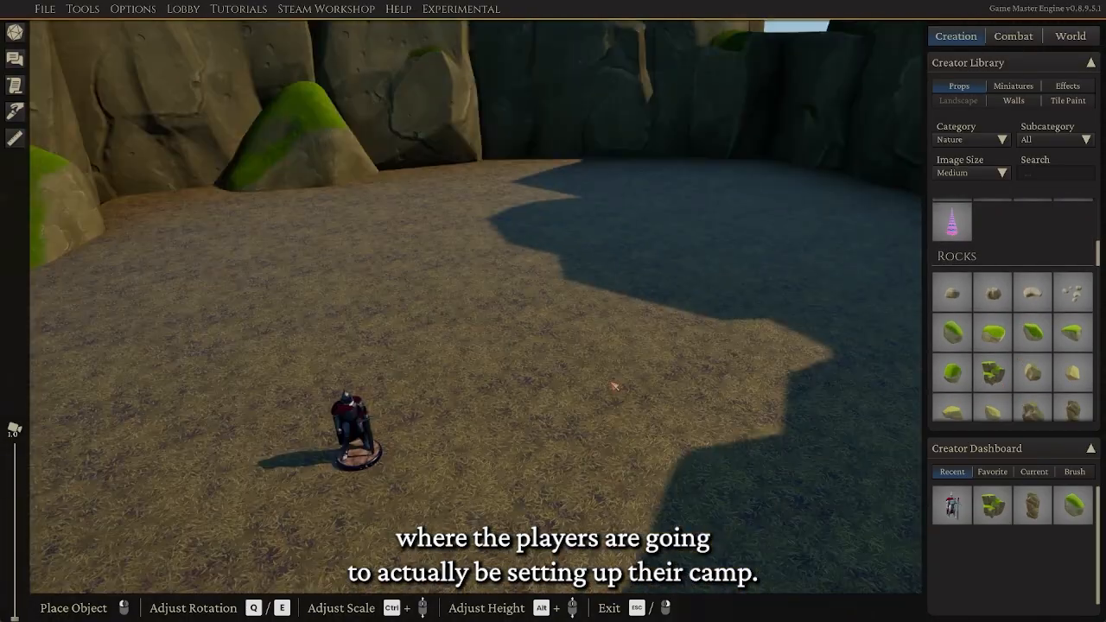
key("s")
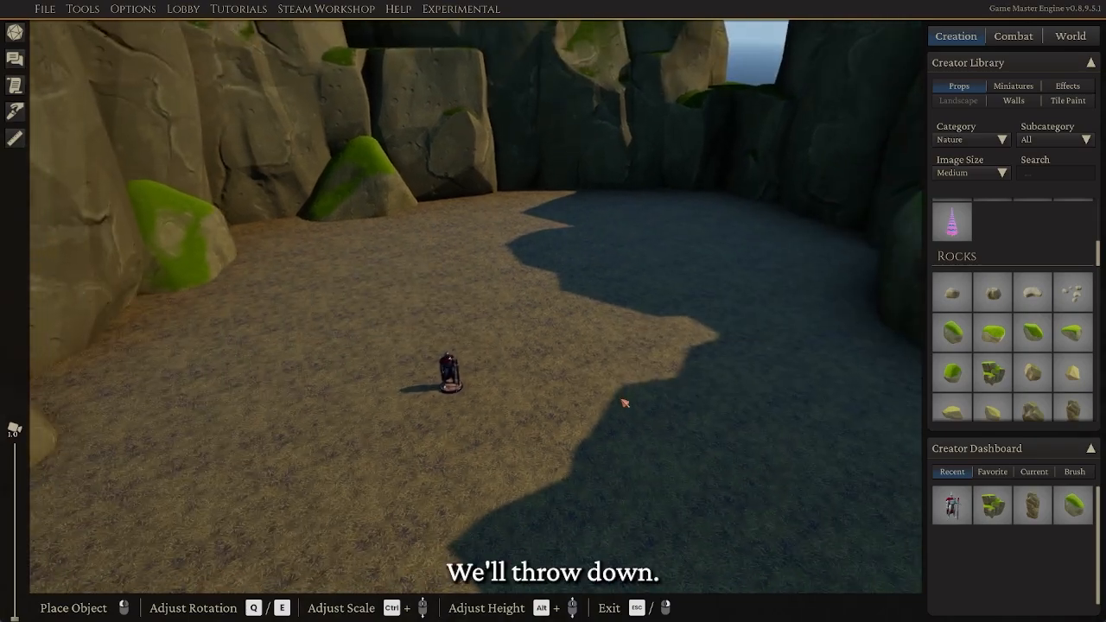
left_click(975, 140)
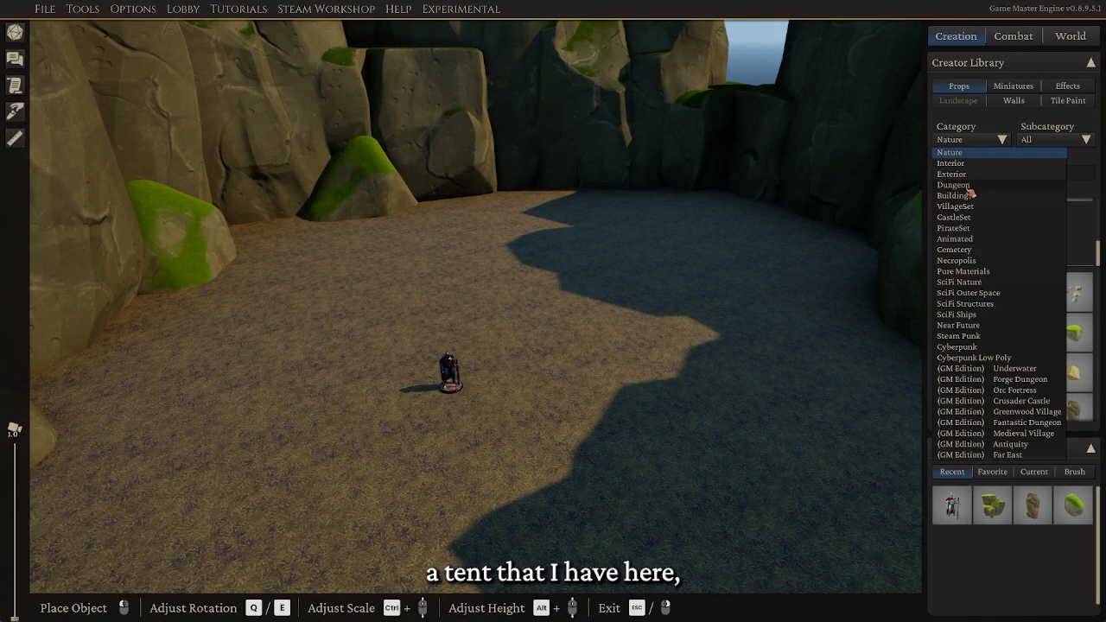
left_click(968, 189)
scroll(1007, 324, "down", 3)
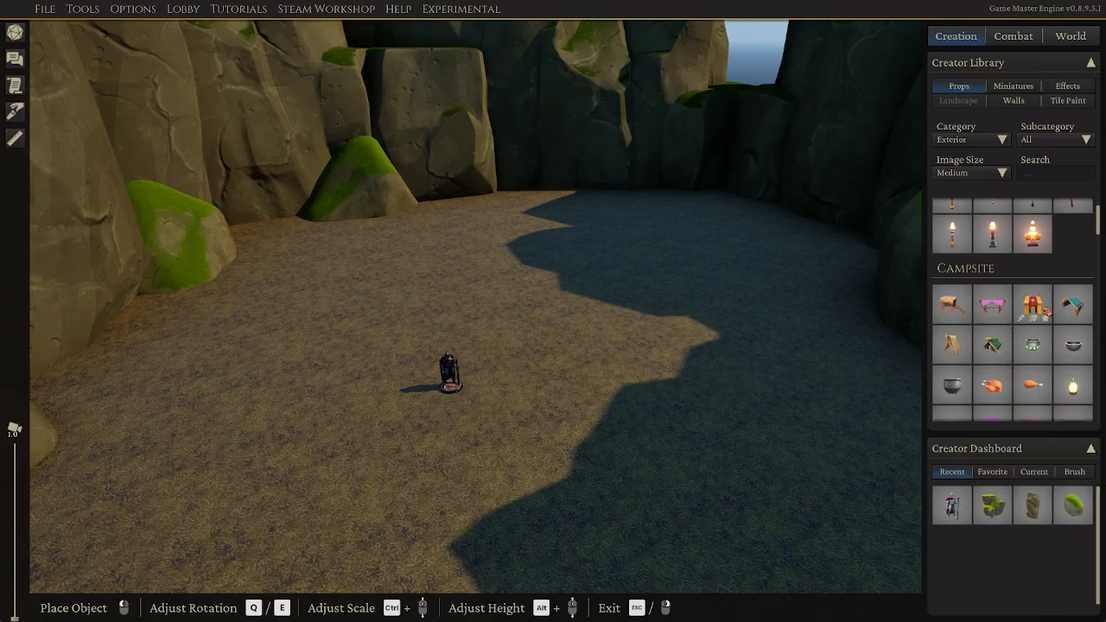
left_click(952, 344)
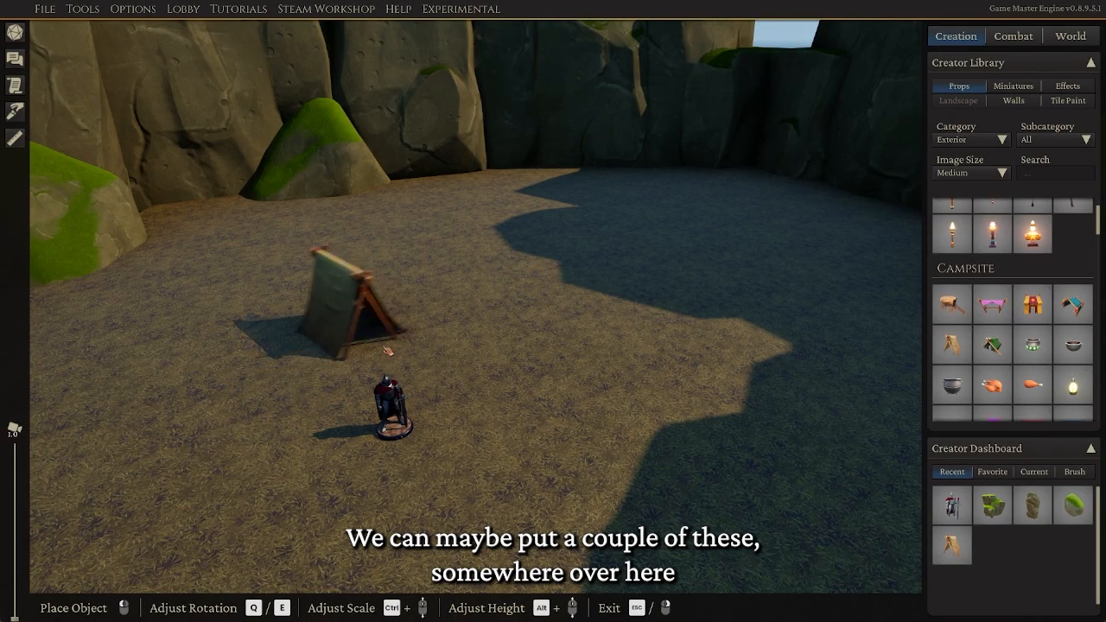
middle_click_drag(534, 354, 427, 315)
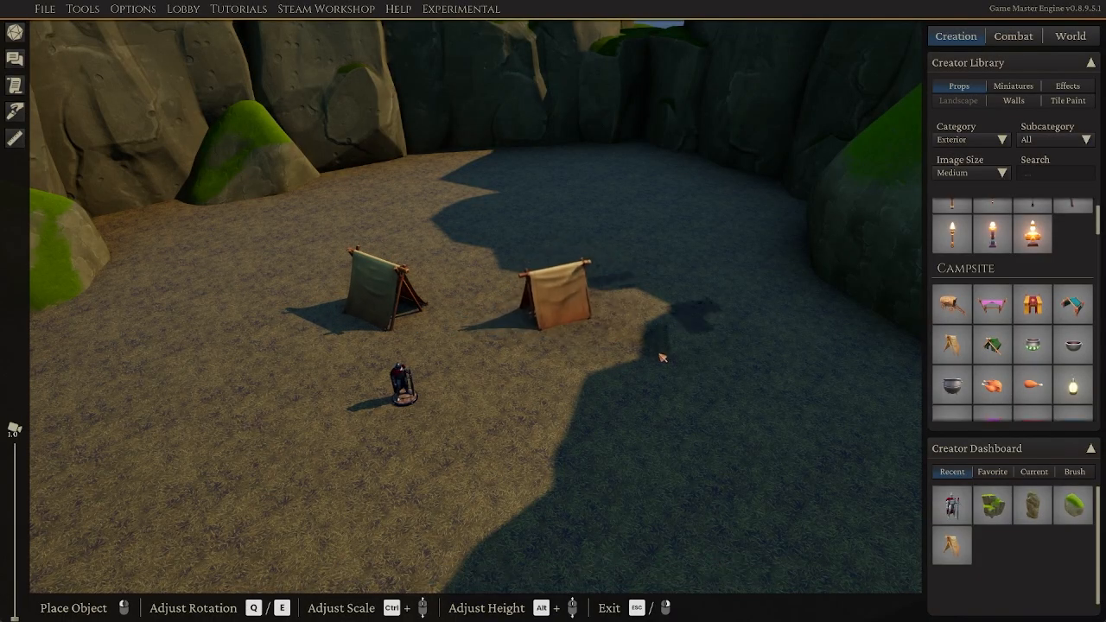
Place a burning campfire between the two tents, well away from the ledge, and set a wooden cooking spit over it
middle_click_drag(662, 358, 492, 257)
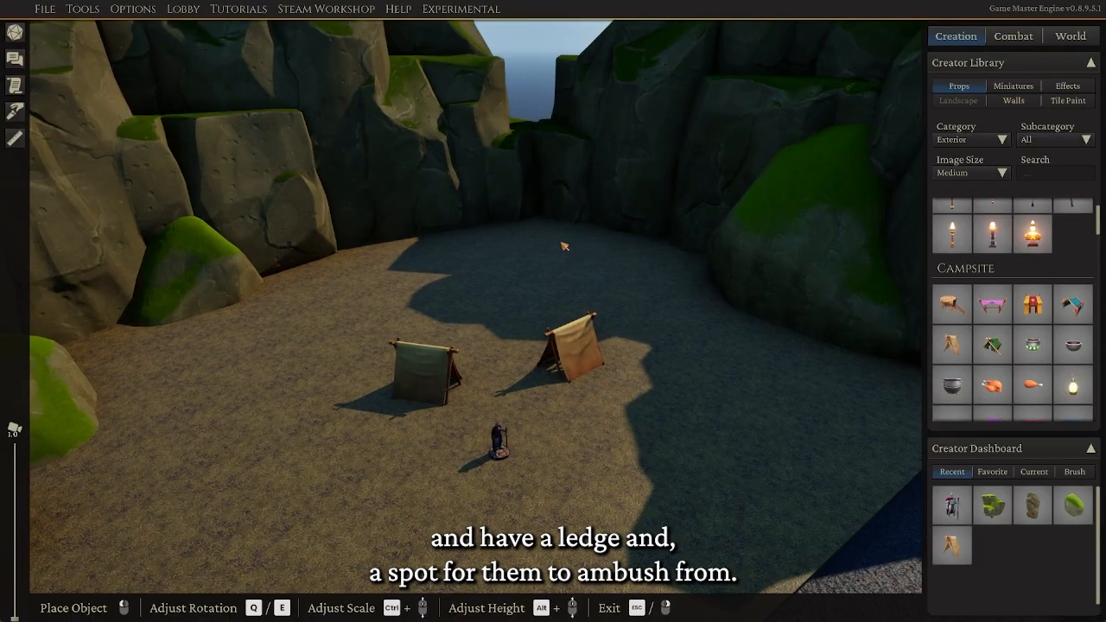
middle_click_drag(564, 247, 763, 202)
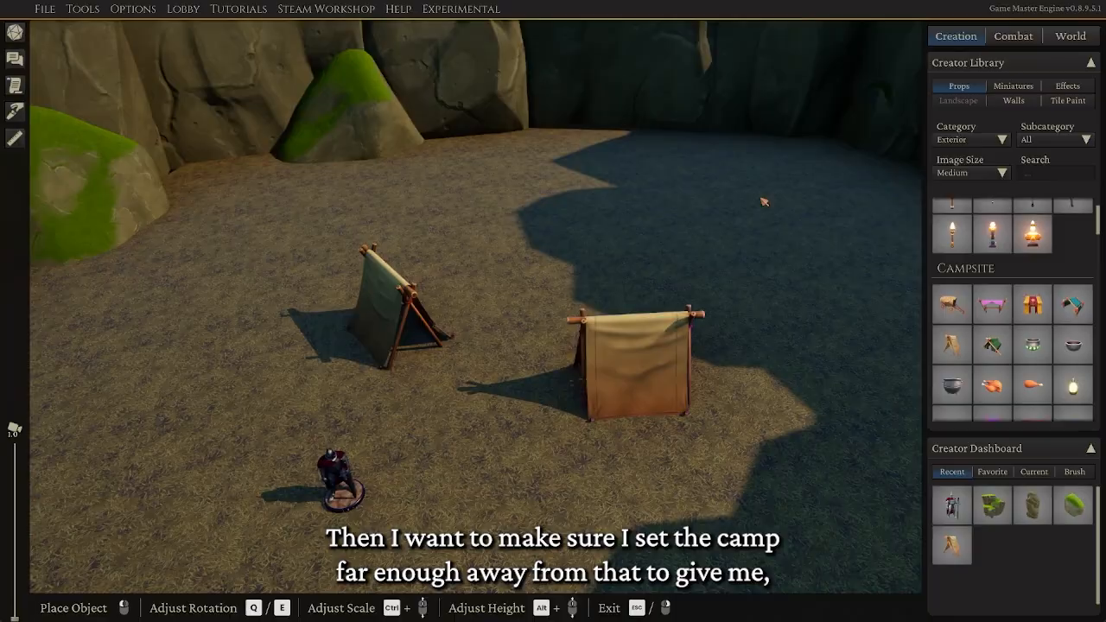
middle_click_drag(686, 262, 430, 257)
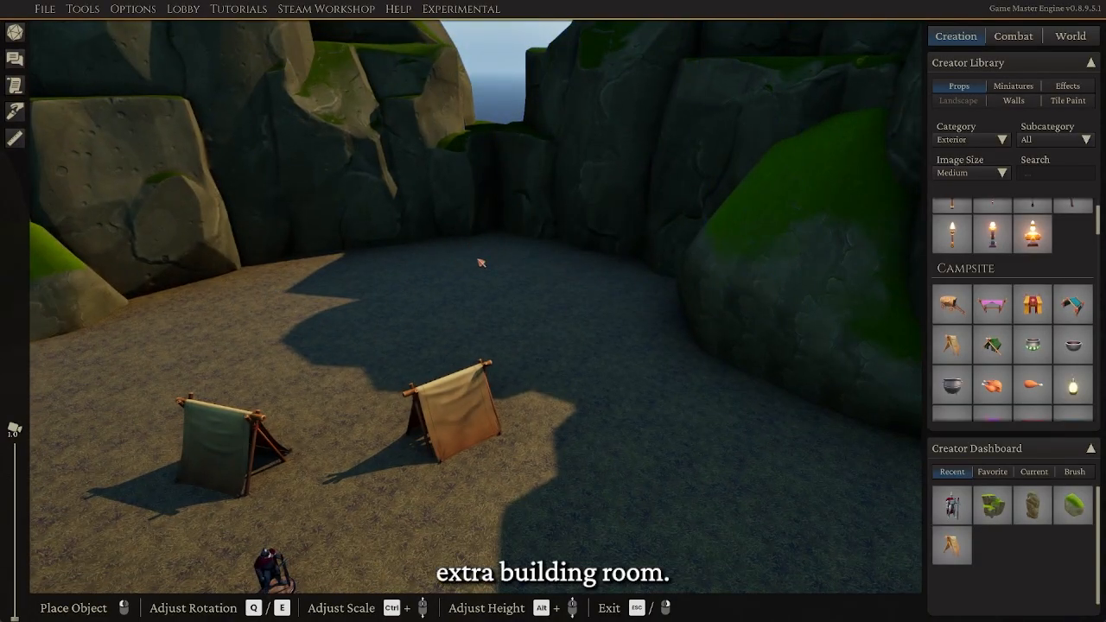
middle_click_drag(557, 274, 676, 373)
scroll(679, 374, "up", 3)
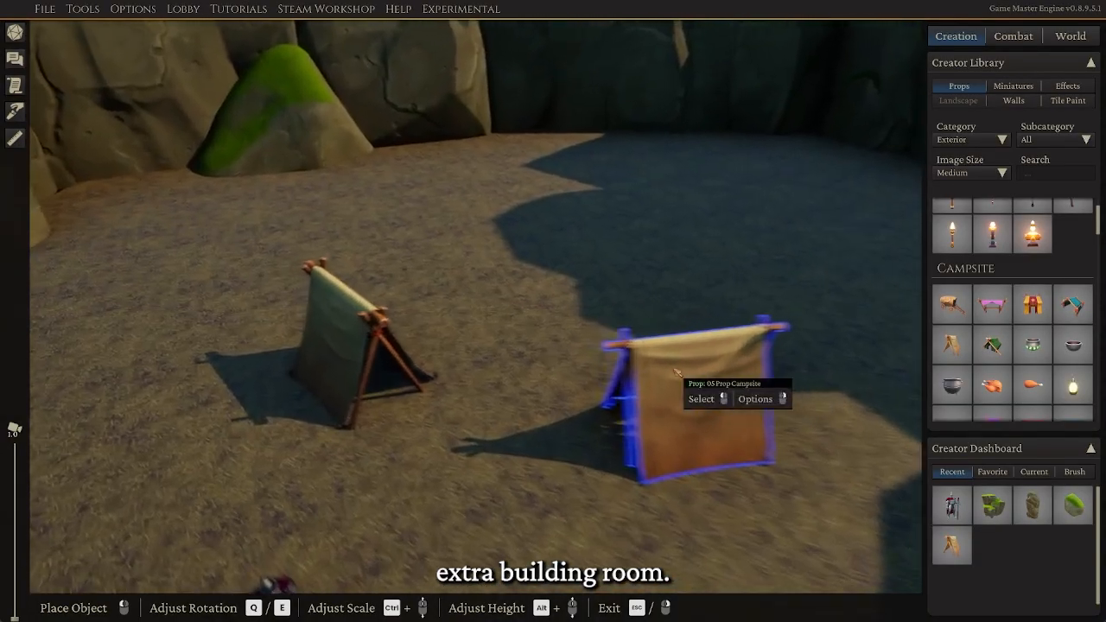
scroll(1042, 341, "down", 5)
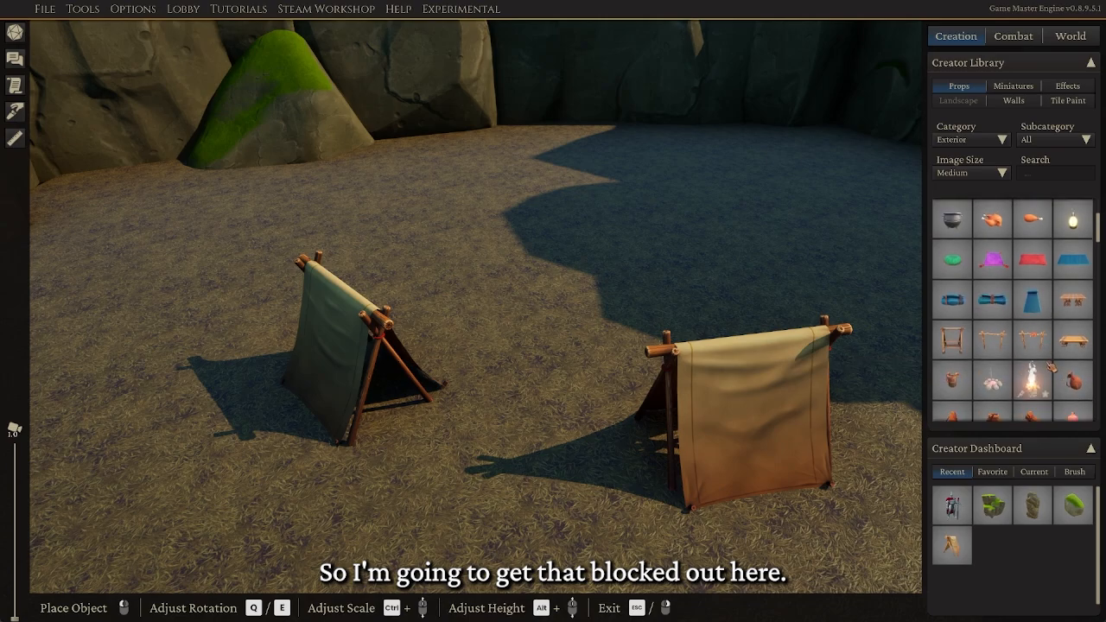
left_click(1039, 355)
scroll(506, 446, "down", 5)
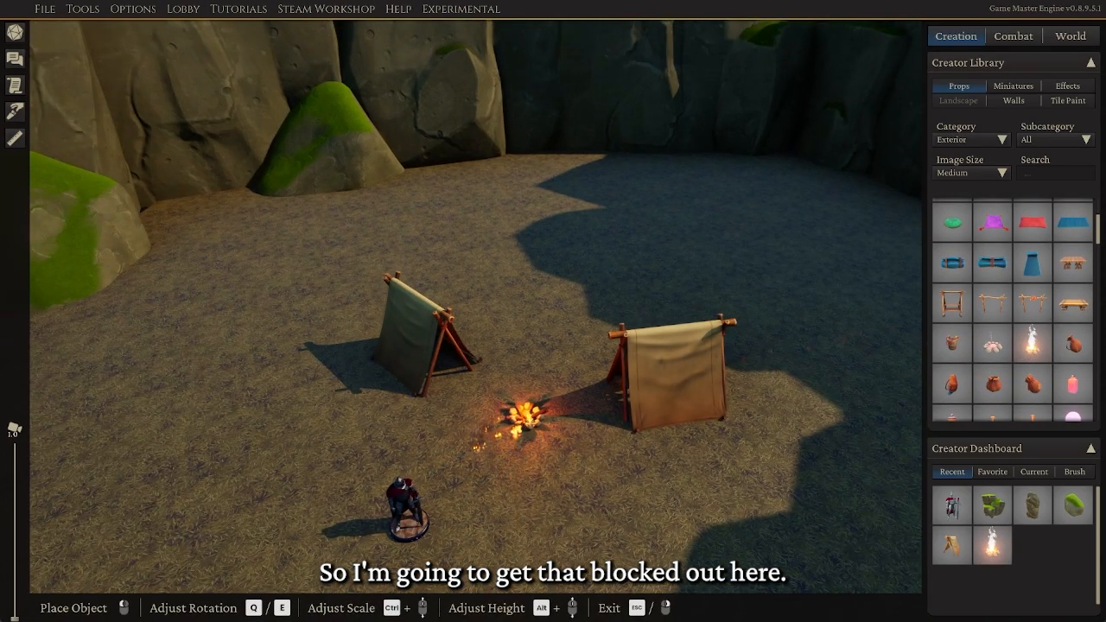
left_click(519, 417)
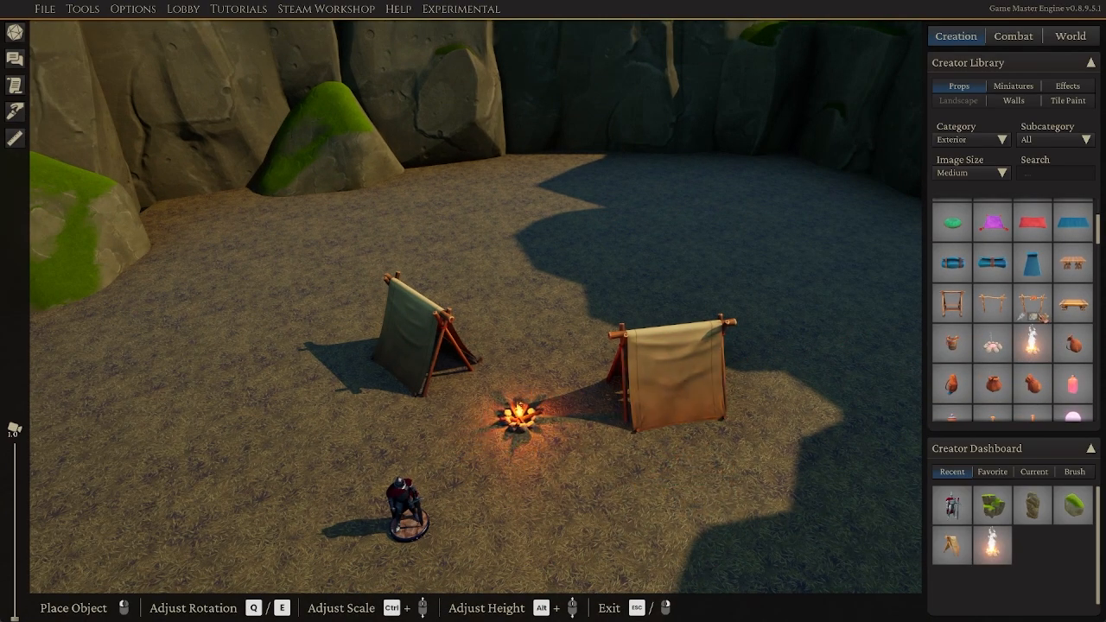
left_click(1035, 307)
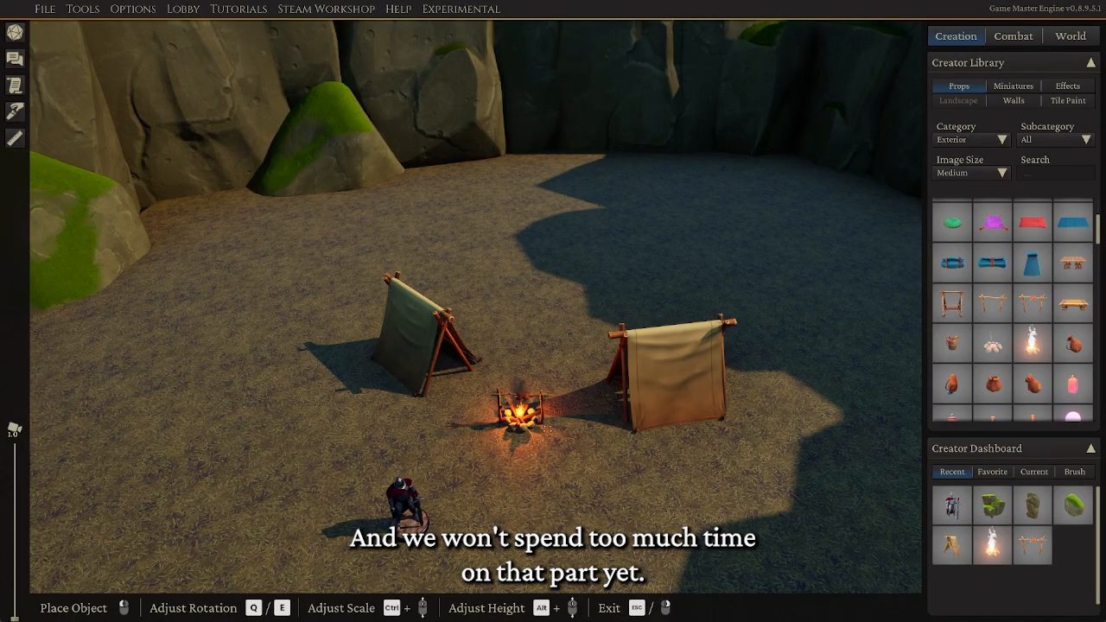
Switch the prop library to the Nature category and add the full pine tree to a brush
middle_click_drag(589, 483, 657, 481)
key("s")
scroll(1039, 368, "down", 5)
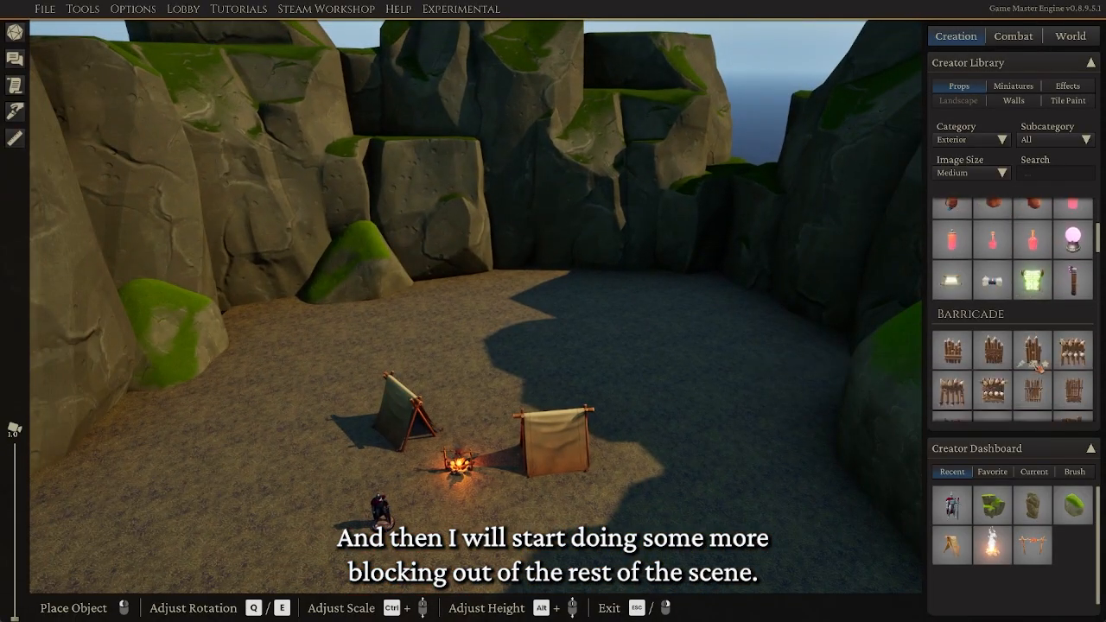
scroll(1035, 359, "down", 10)
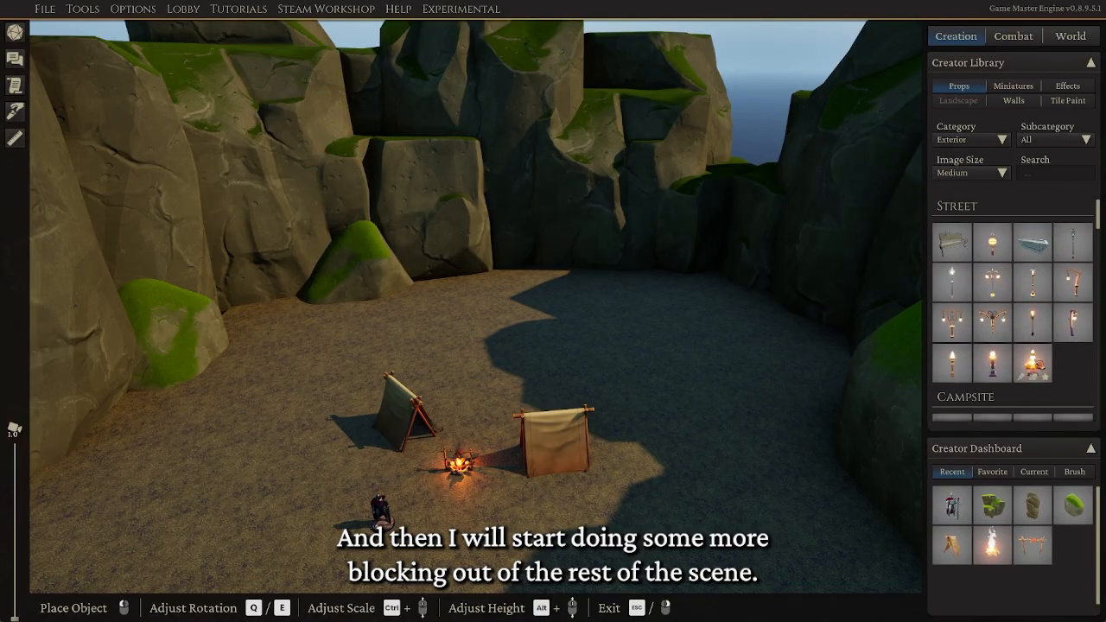
scroll(1045, 351, "down", 2)
left_click(996, 141)
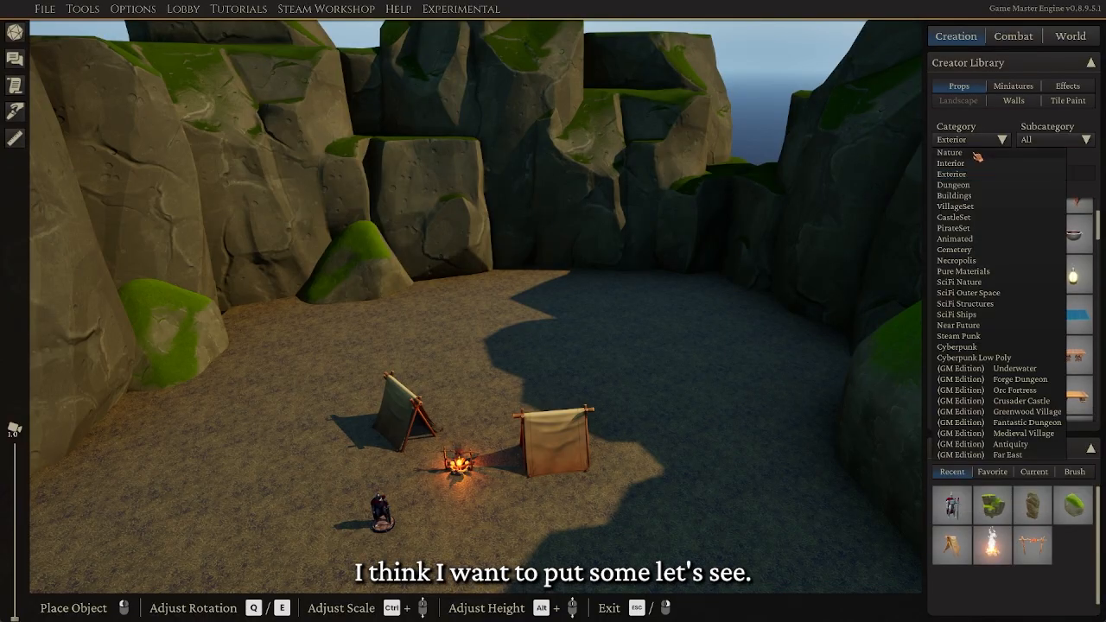
left_click(976, 154)
mouse_move(1003, 302)
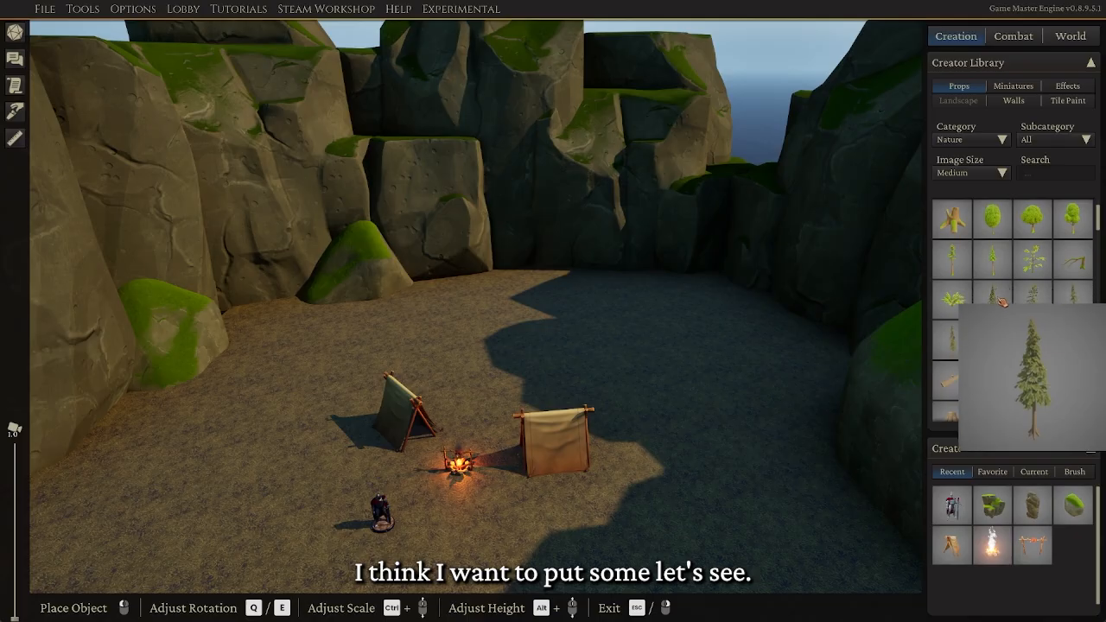
left_click(1003, 301)
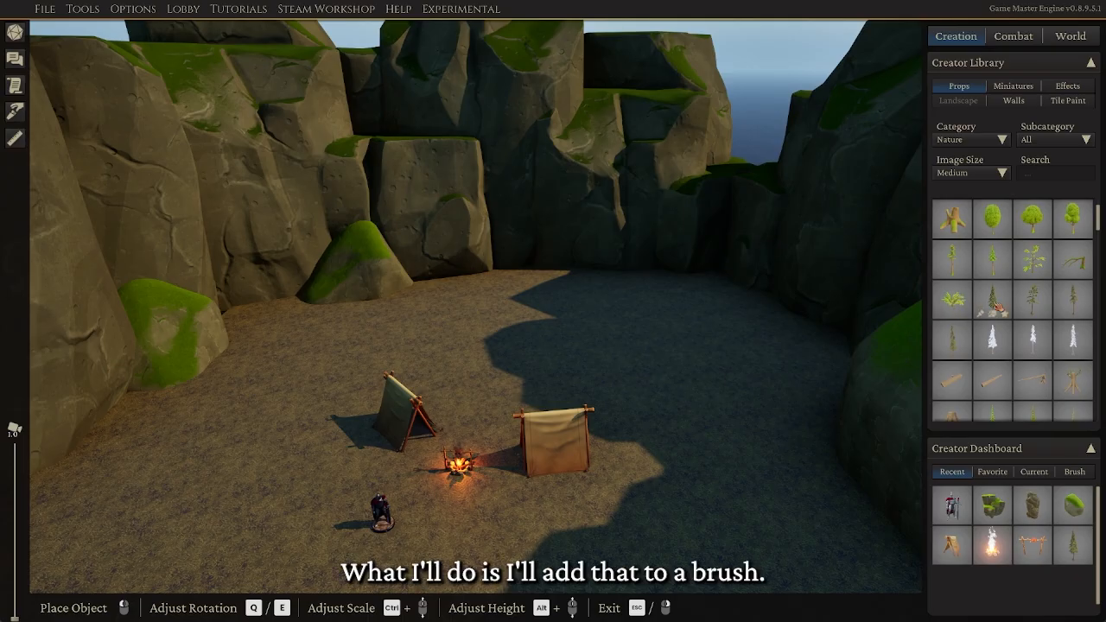
left_click(988, 315)
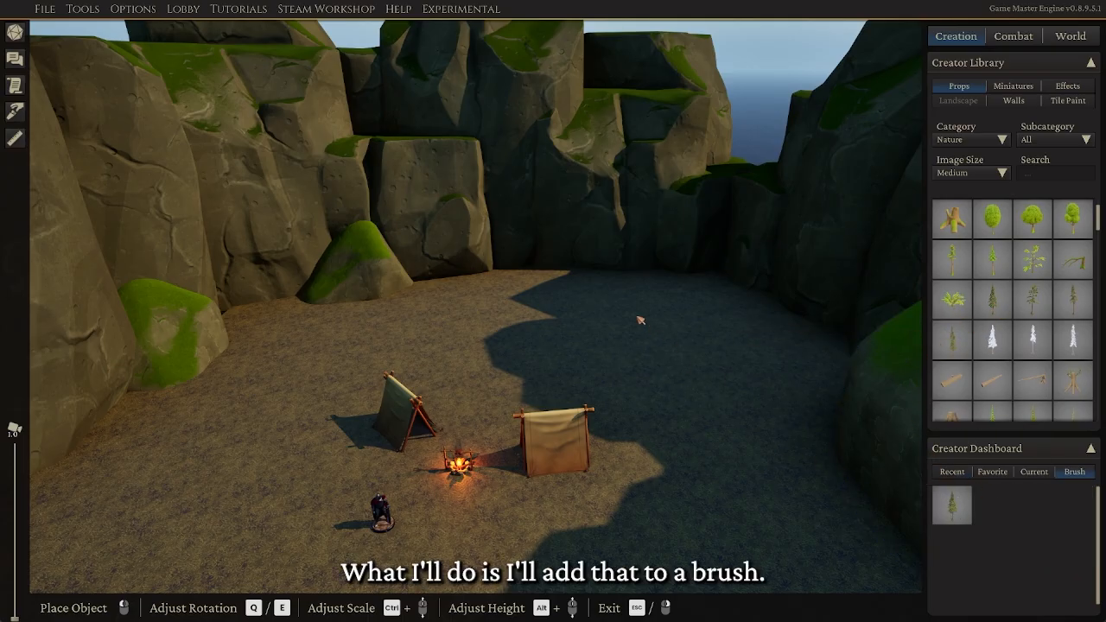
Paint pine trees along the cliff bases on both sides of the camp, leaving the clearing around the tents open
mouse_move(535, 348)
middle_mouse_down()
mouse_move(608, 363)
mouse_move(460, 344)
middle_mouse_up()
key("s")
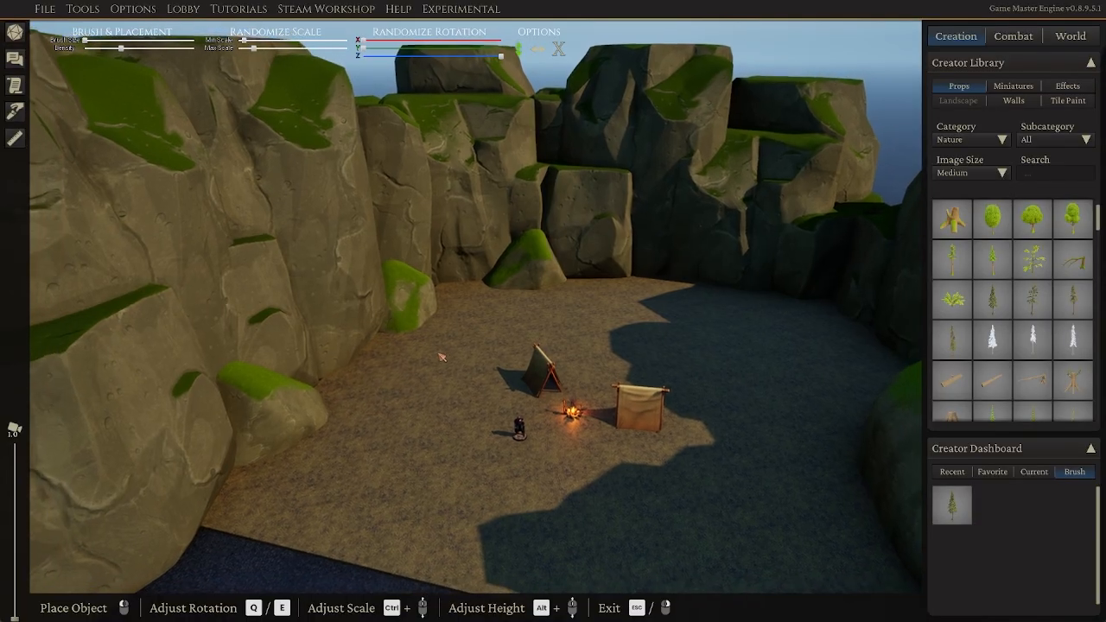
mouse_move(680, 289)
left_mouse_down()
mouse_move(449, 294)
mouse_move(378, 421)
mouse_move(298, 441)
mouse_move(216, 486)
left_mouse_up()
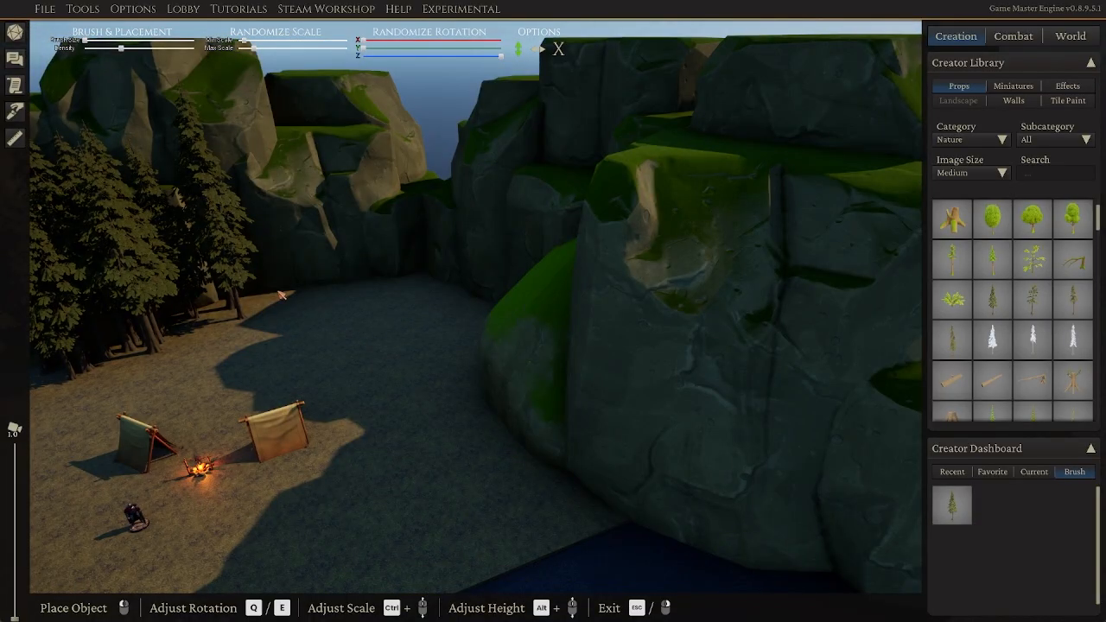
left_click_drag(278, 312, 320, 308)
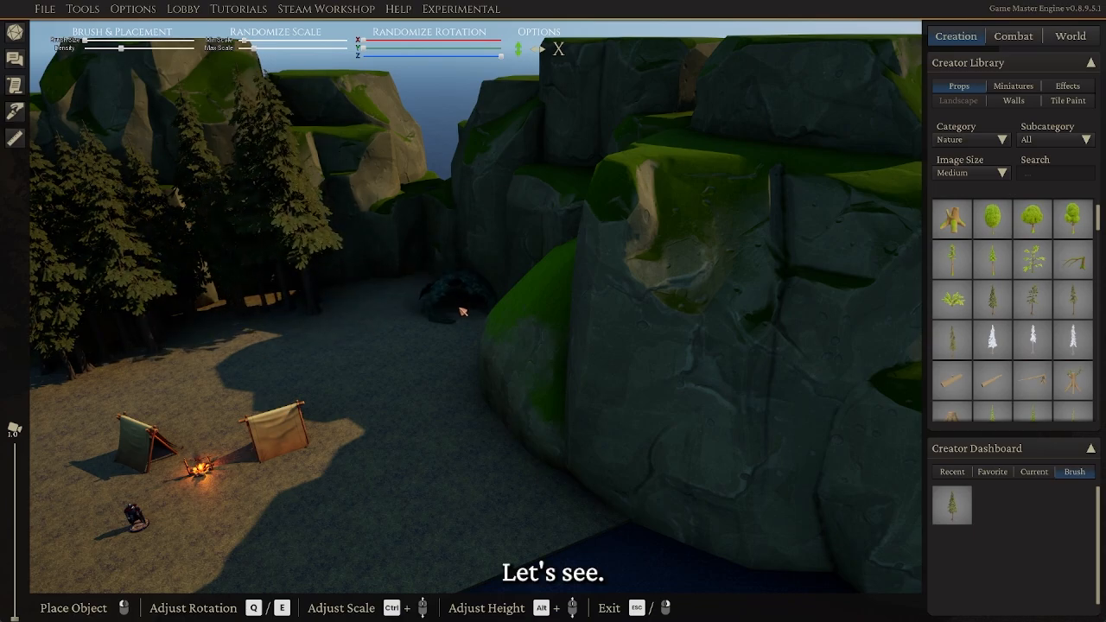
mouse_move(469, 398)
left_mouse_down()
mouse_move(452, 335)
mouse_move(464, 420)
mouse_move(506, 468)
mouse_move(500, 490)
left_mouse_up()
key("s")
key("a")
mouse_move(600, 489)
left_mouse_down()
mouse_move(636, 487)
mouse_move(535, 480)
left_mouse_up()
key("s")
mouse_move(535, 480)
middle_mouse_down()
mouse_move(497, 452)
mouse_move(535, 475)
middle_mouse_up()
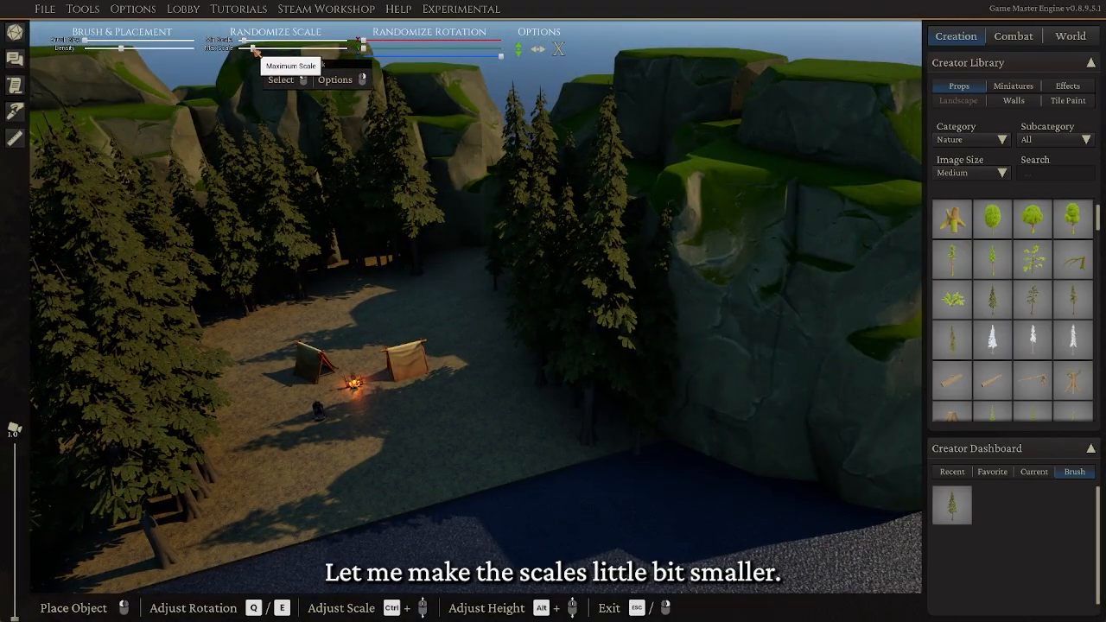
Lower the tree brush's maximum scale slightly and paint pine trees over the mossy cliff tops around the camp
key("s")
middle_click_drag(275, 94, 381, 209)
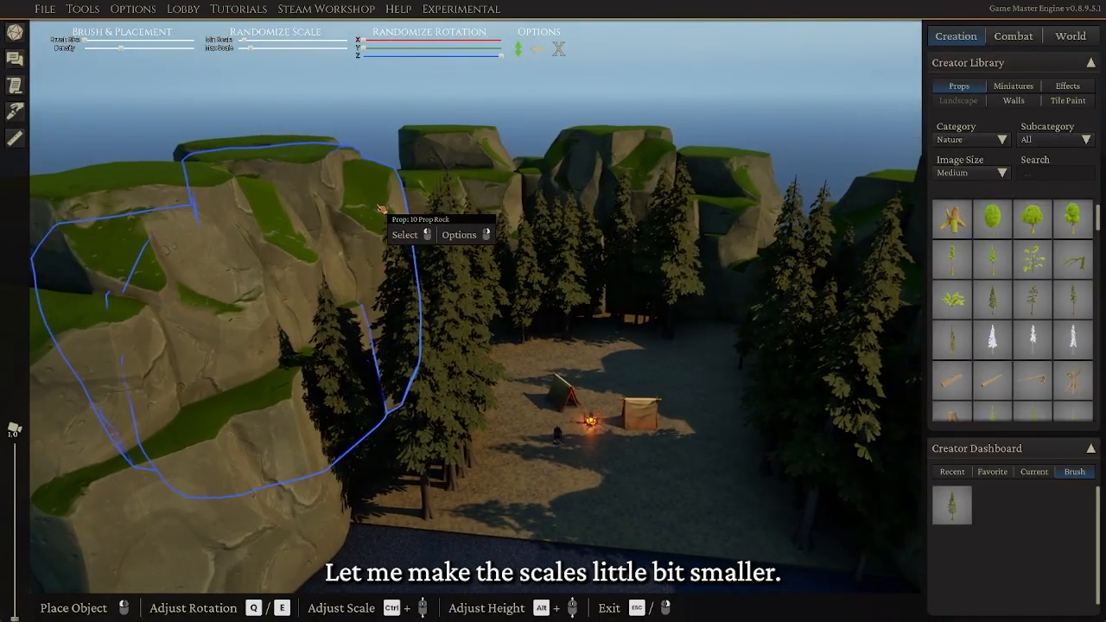
mouse_move(256, 389)
left_mouse_down()
mouse_move(284, 370)
mouse_move(369, 217)
mouse_move(446, 175)
mouse_move(299, 223)
mouse_move(238, 400)
mouse_move(115, 229)
left_mouse_up()
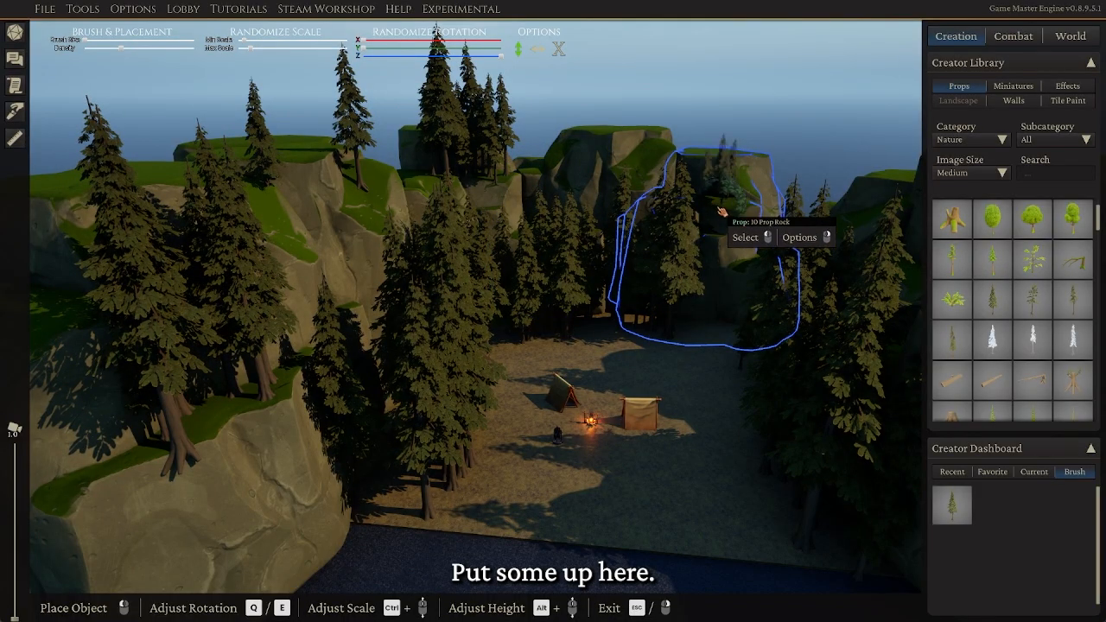
middle_click_drag(585, 231, 607, 249)
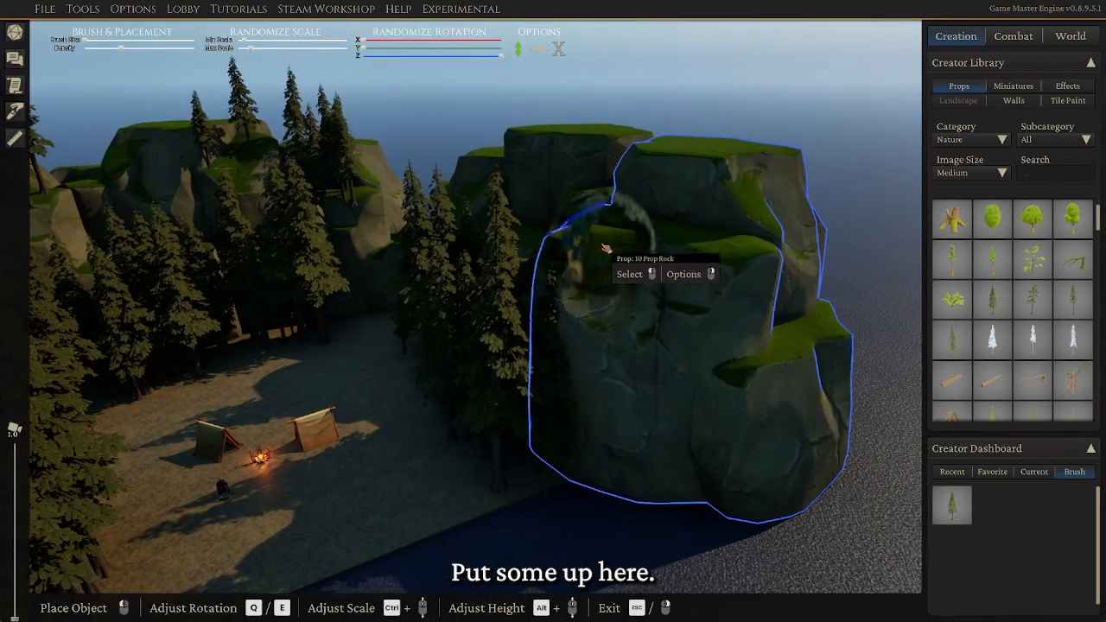
left_click_drag(613, 240, 649, 323)
middle_click_drag(649, 323, 649, 375)
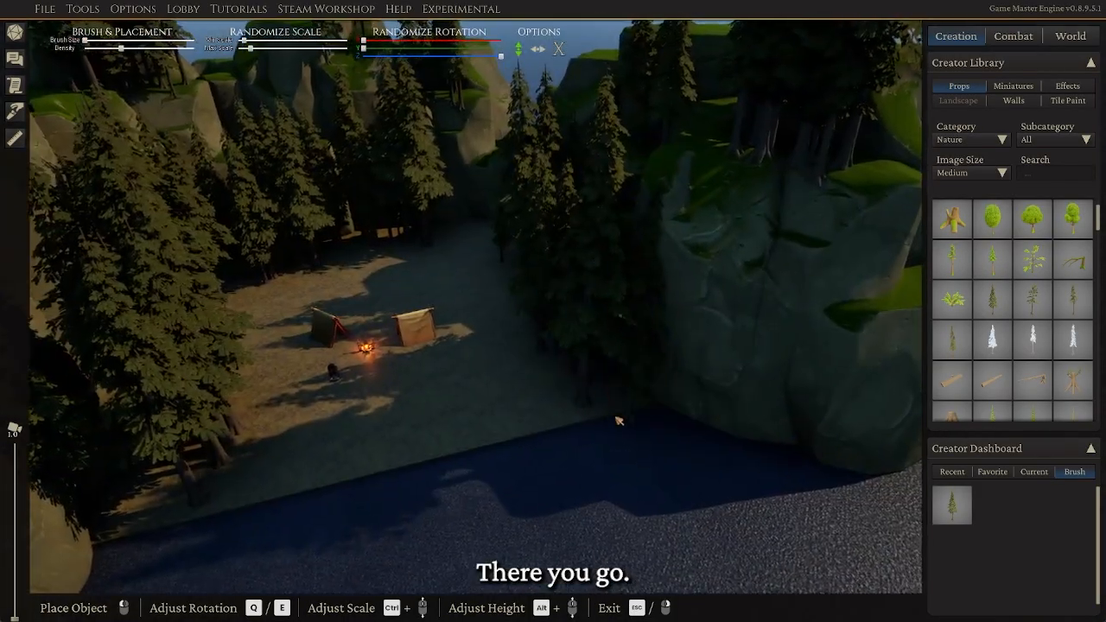
Paint more pine trees at the foot of the front cliffs on both sides, leaving the clearing's entrance open
middle_click_drag(617, 420, 588, 442)
left_click_drag(474, 372, 588, 472)
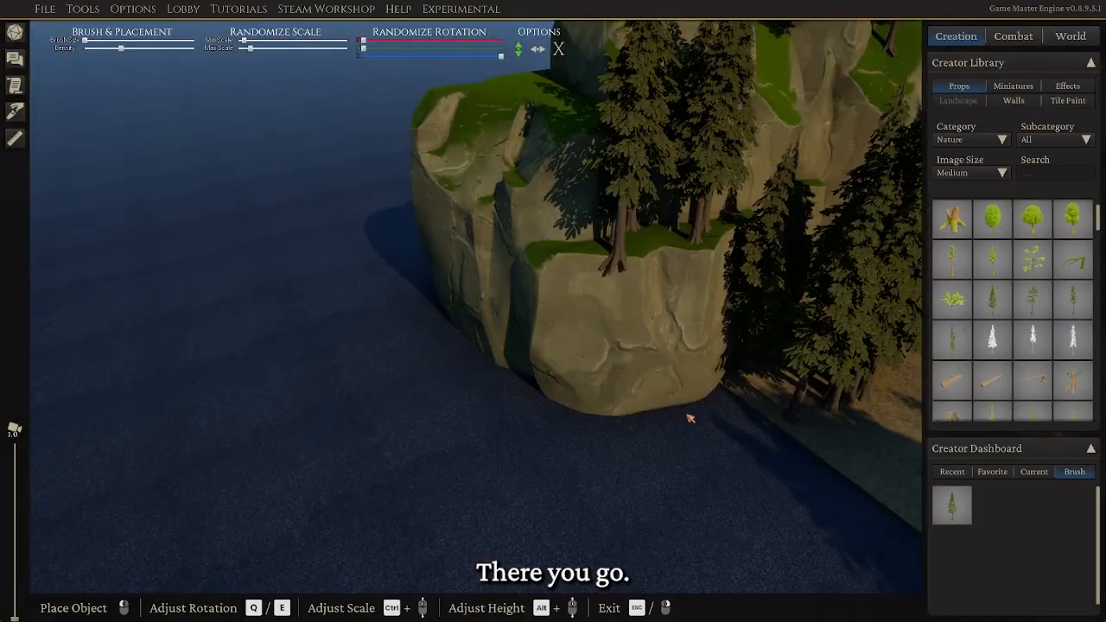
left_click_drag(745, 417, 607, 462)
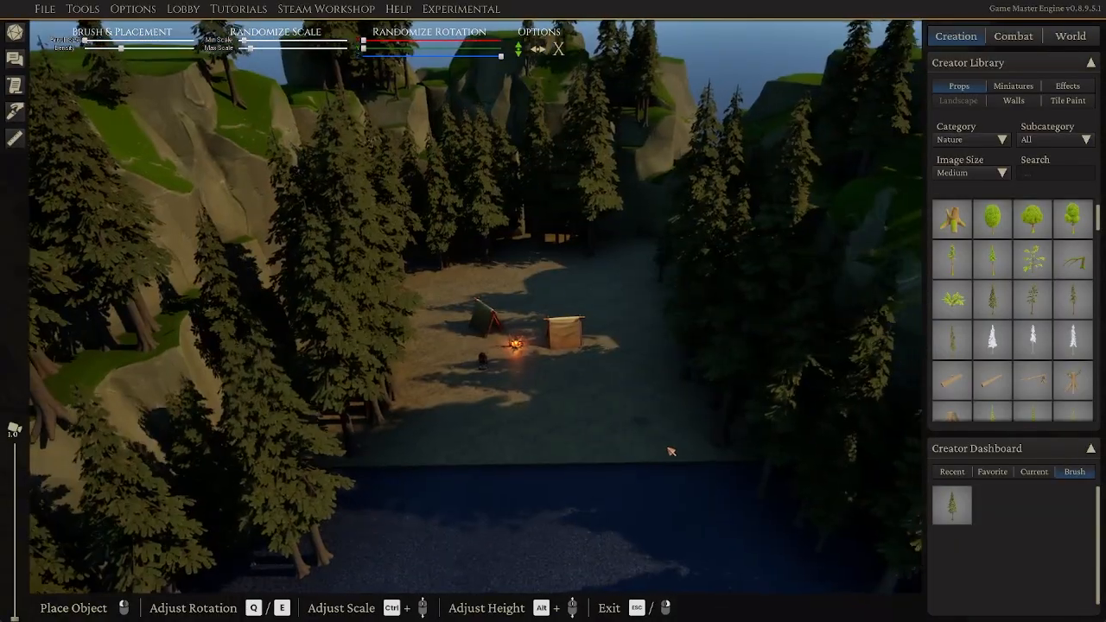
Inspect the campsite and surrounding pines from close to the ground, checking how the trees fill the empty space
scroll(607, 459, "up", 3)
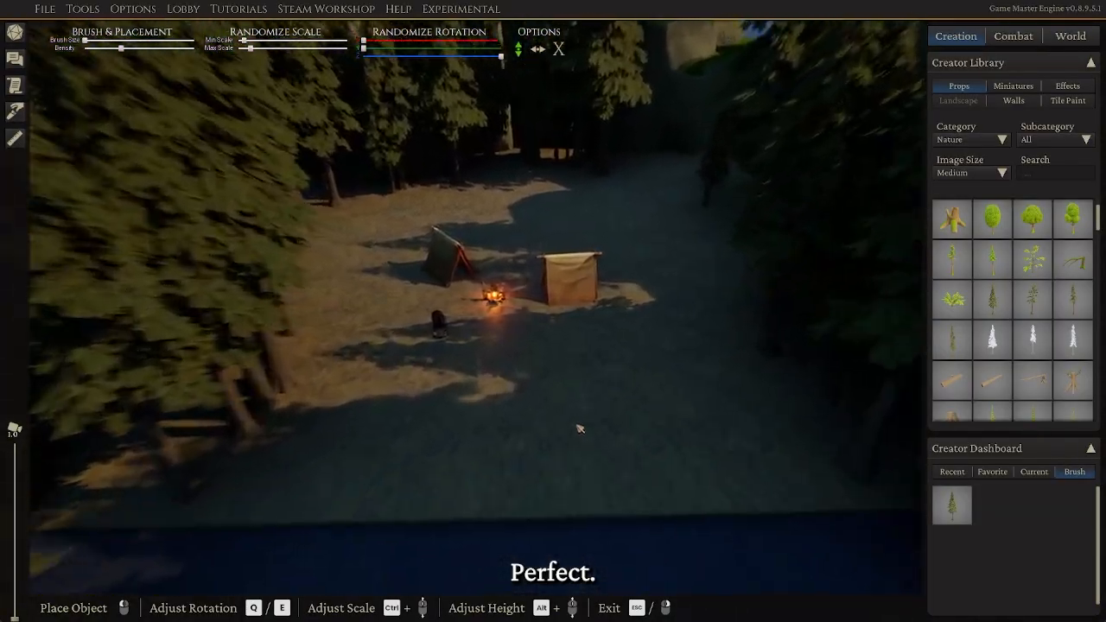
key("w")
middle_click_drag(580, 429, 548, 354)
key("s")
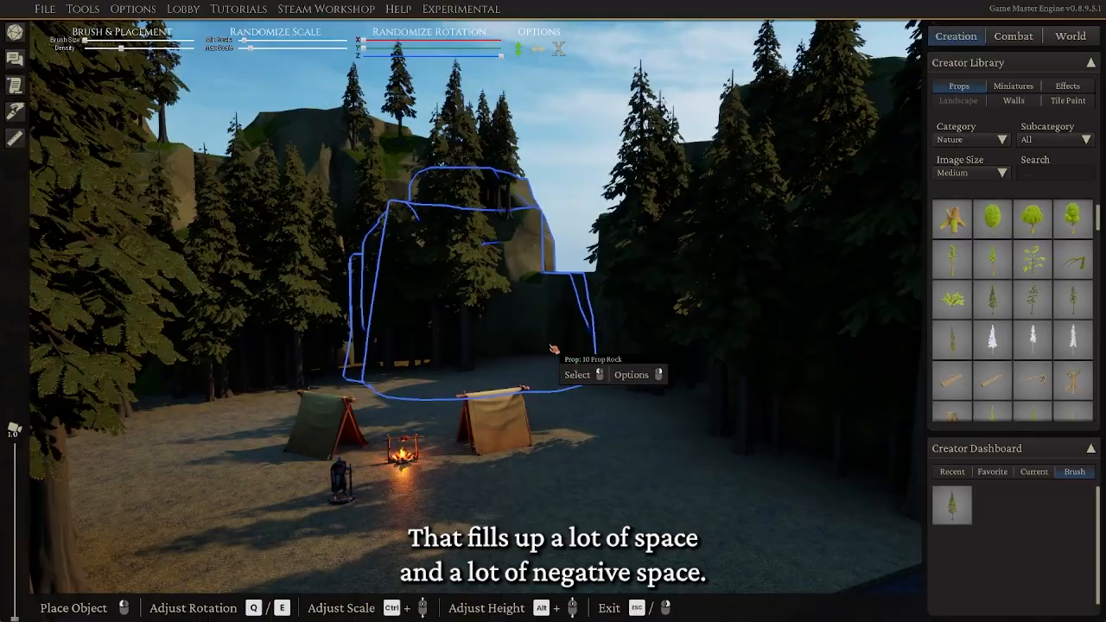
key("w")
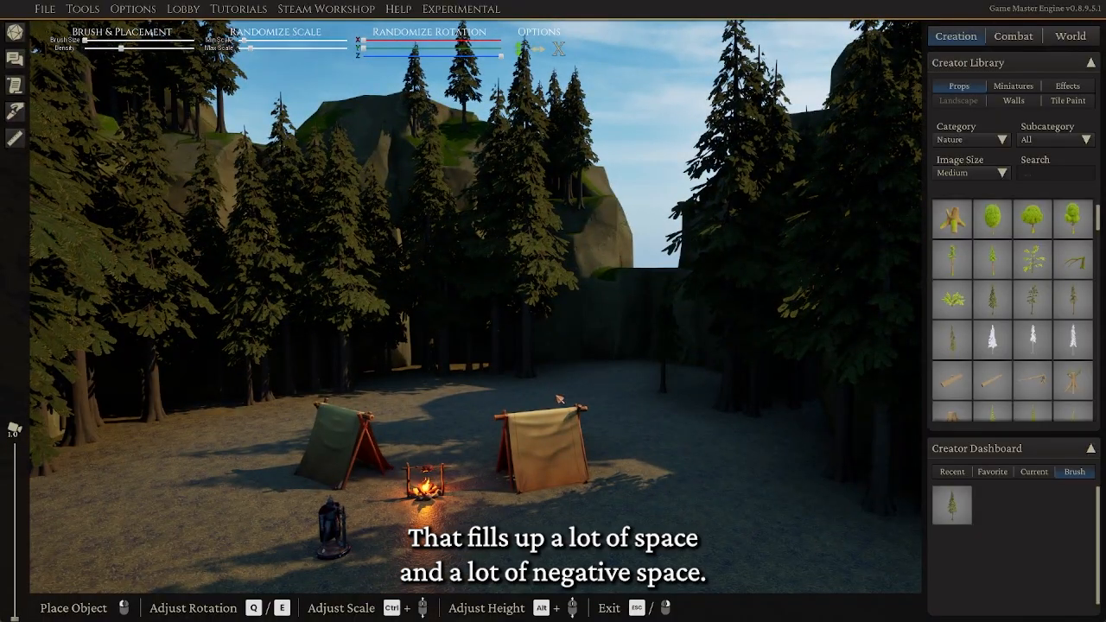
key("s")
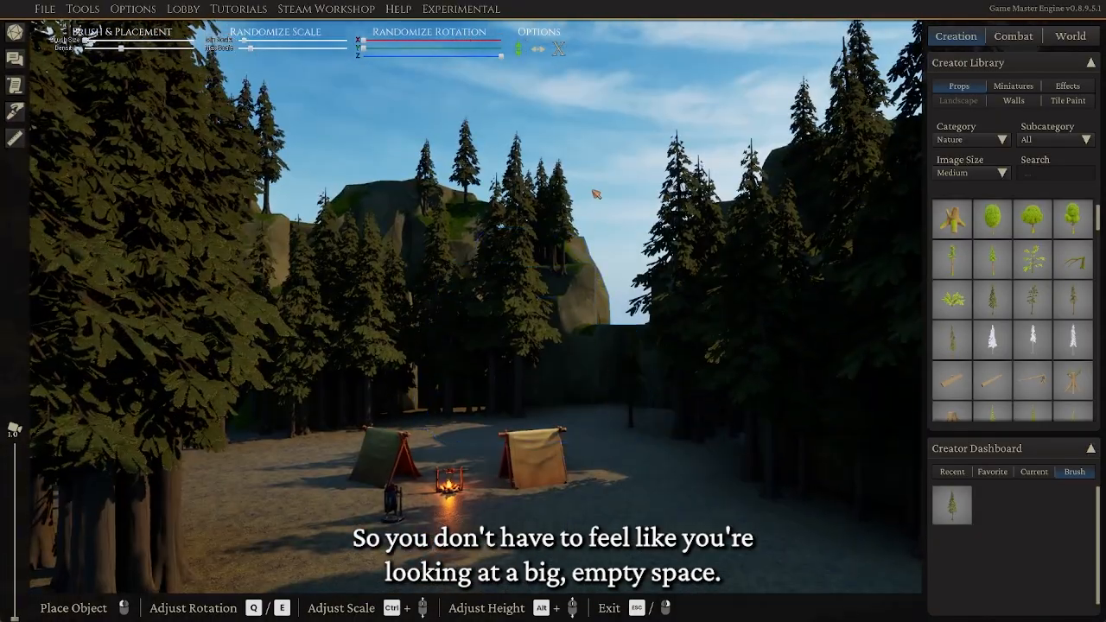
middle_click_drag(619, 273, 615, 253)
middle_click_drag(675, 281, 699, 362)
key("s")
key("w")
key("w")
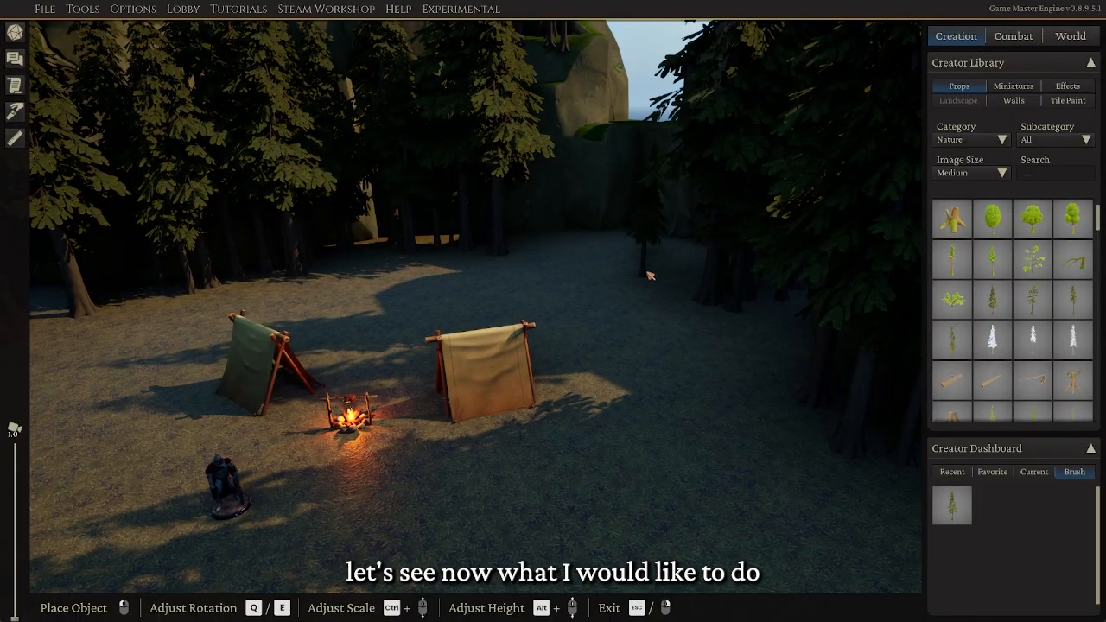
Move the lone pine at the back of the clearing forward toward the forest edge beside the tents
left_click_drag(650, 283, 779, 352)
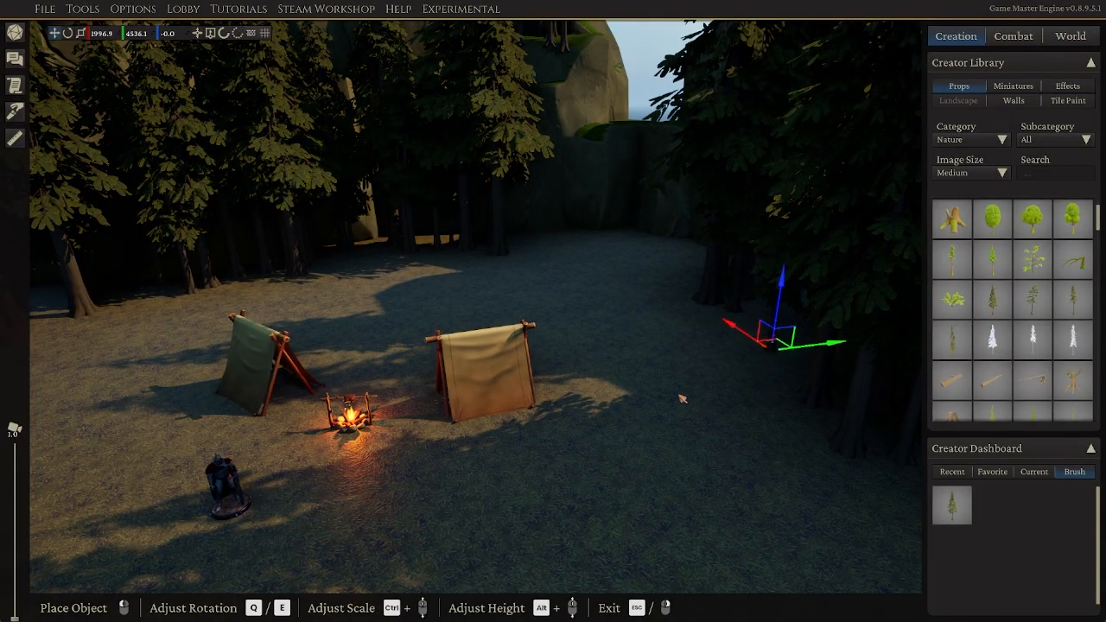
left_click(683, 400)
middle_click_drag(682, 400, 588, 259)
key("d")
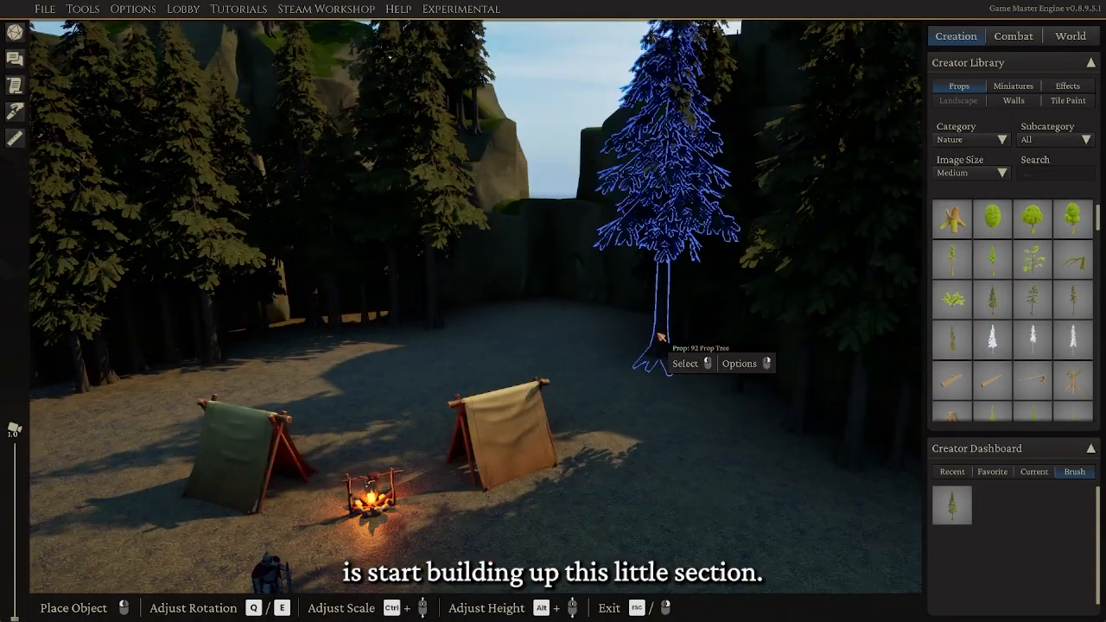
Move the knight miniature closer so it stands right beside the campfire
key("s")
middle_click_drag(637, 338, 632, 313)
key("w")
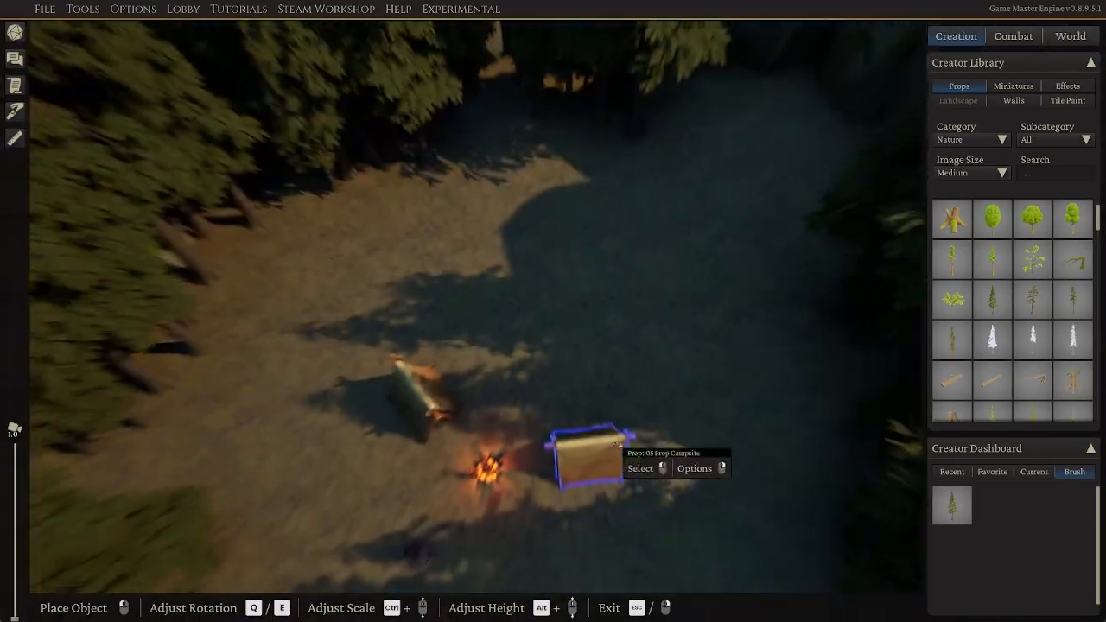
key("s")
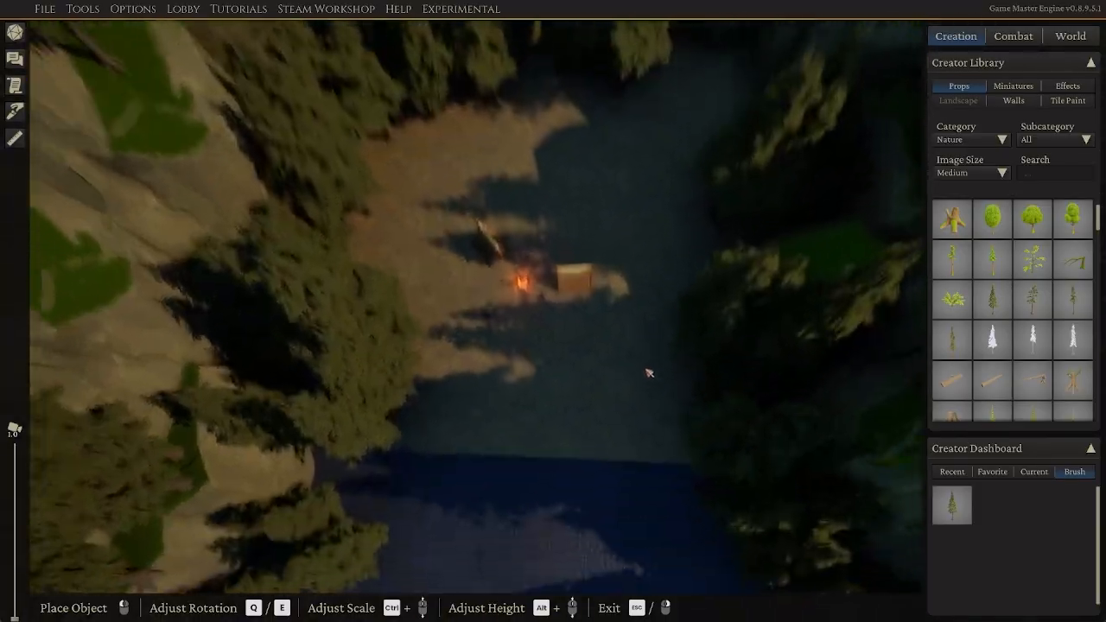
key("w")
middle_click_drag(630, 389, 641, 418)
key("s")
left_click_drag(488, 393, 495, 356)
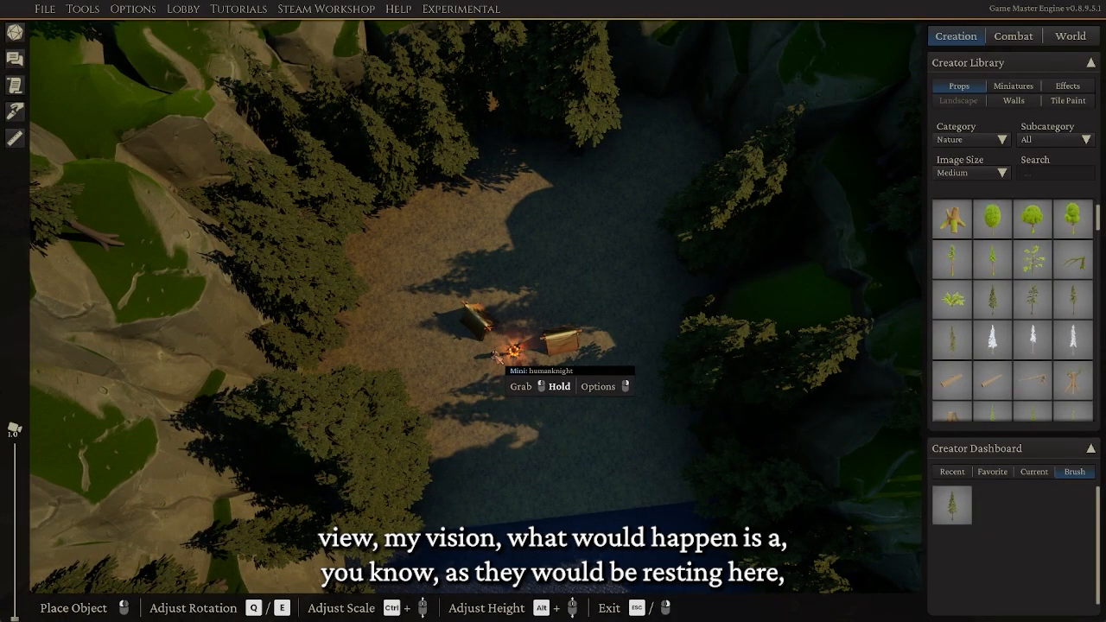
Examine the ledge behind the camp and browse the Nature props for something suited to a natural ramp
middle_click_drag(634, 172, 636, 150)
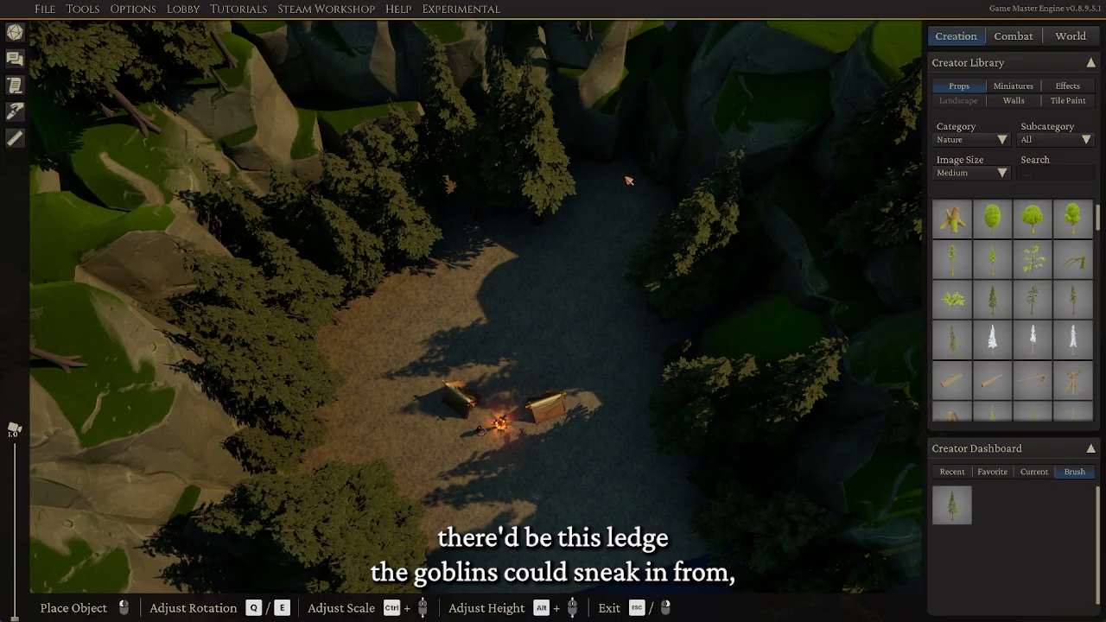
middle_click_drag(615, 323, 595, 316)
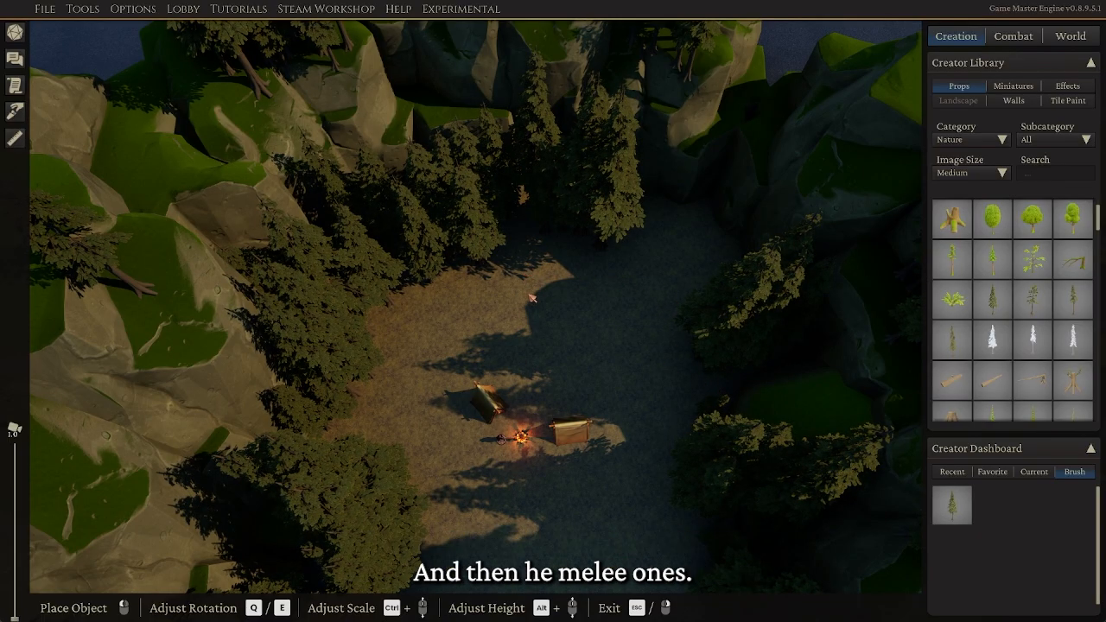
scroll(641, 316, "up", 5)
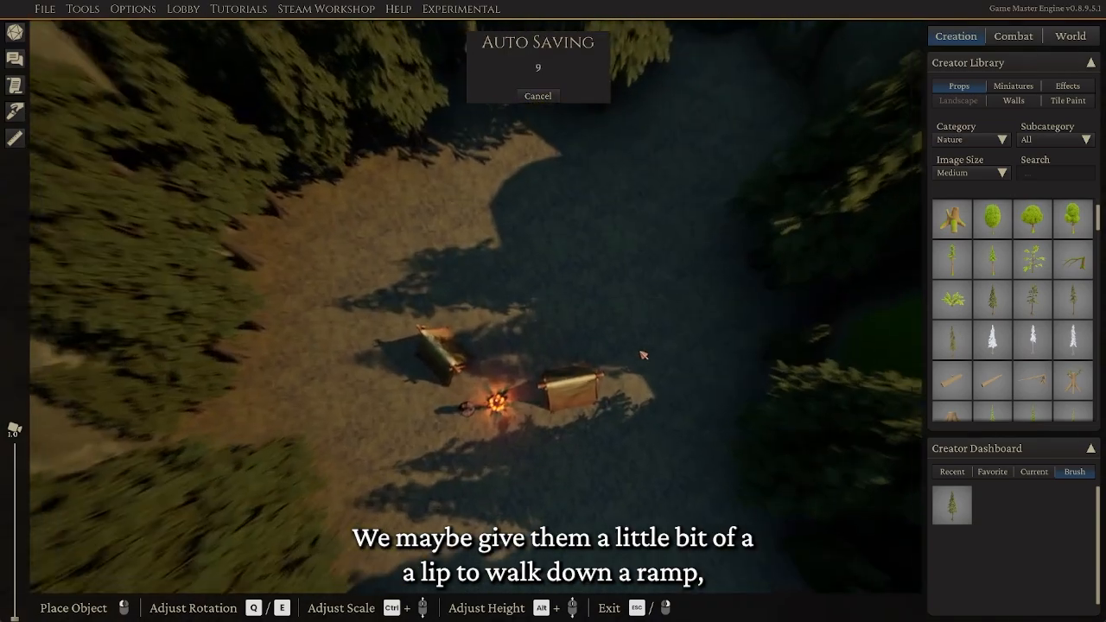
middle_click_drag(643, 351, 649, 214)
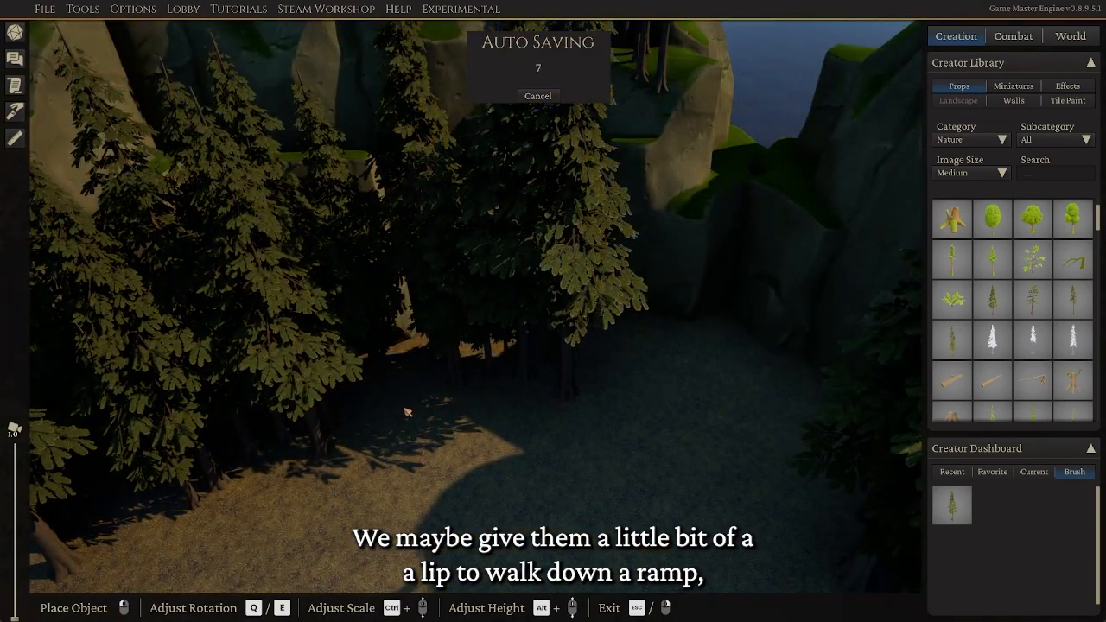
scroll(547, 424, "down", 2)
scroll(553, 420, "down", 4)
scroll(1028, 253, "up", 5)
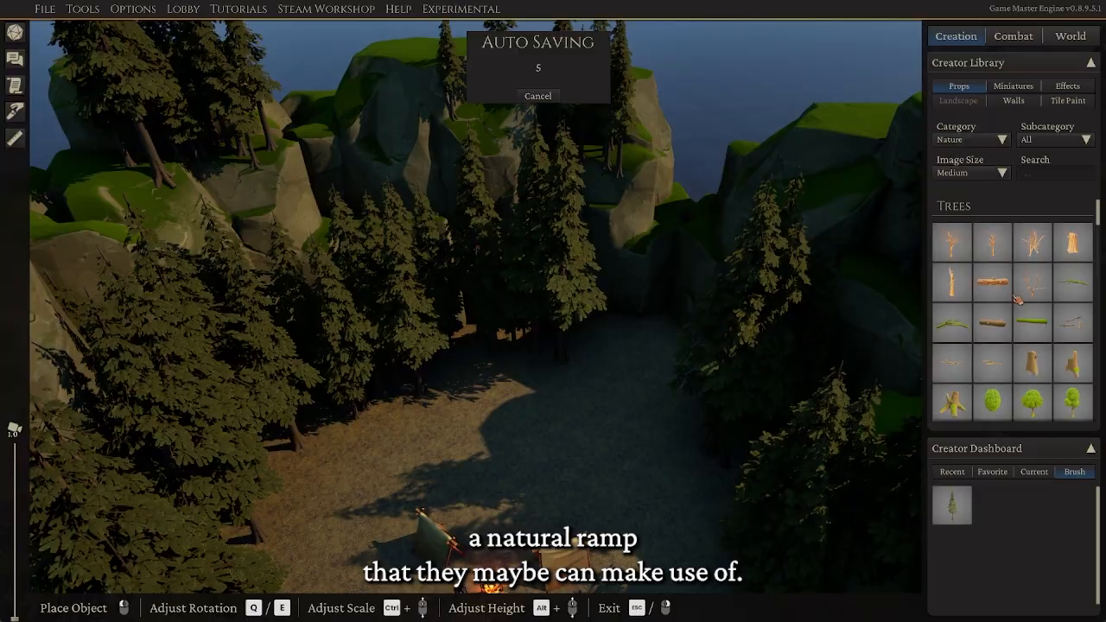
scroll(1022, 320, "down", 4)
scroll(1023, 321, "down", 3)
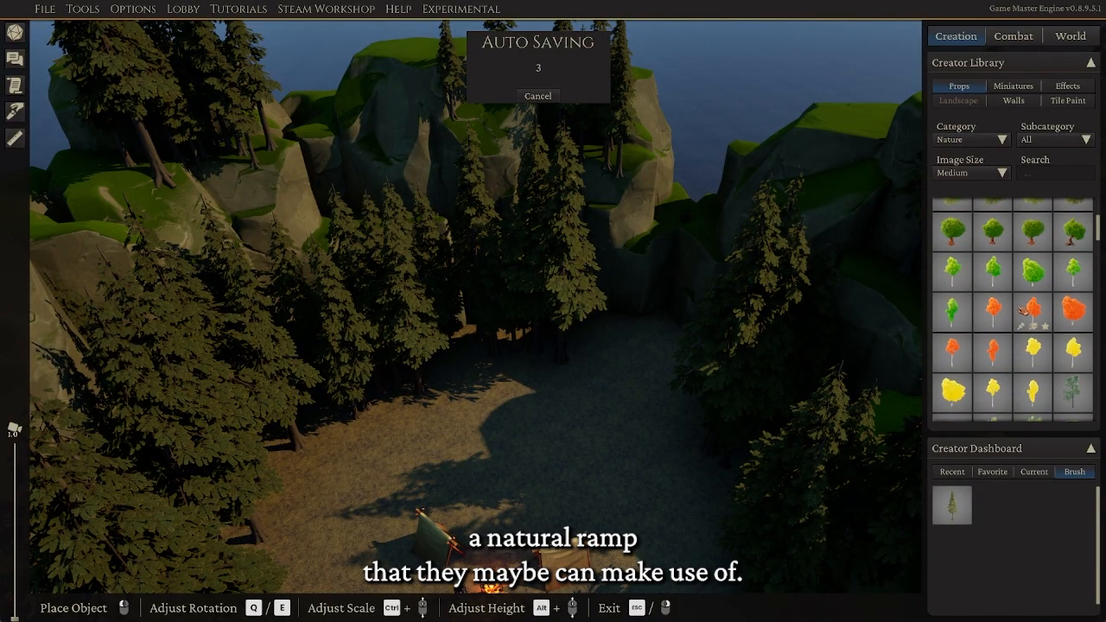
scroll(1012, 336, "down", 4)
scroll(1020, 314, "up", 6)
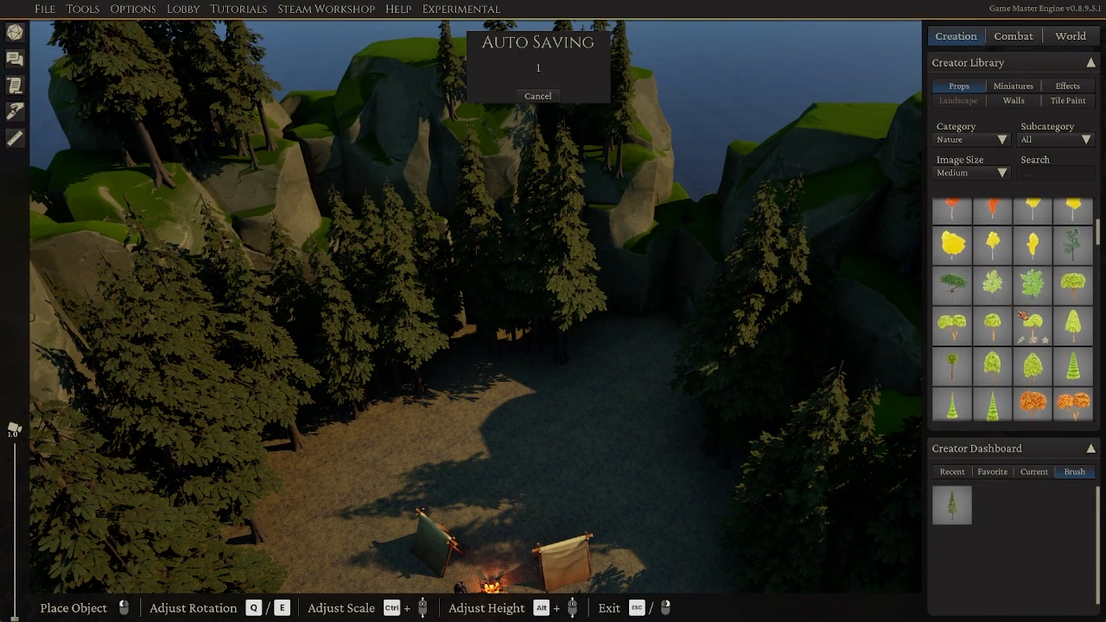
scroll(1025, 316, "up", 5)
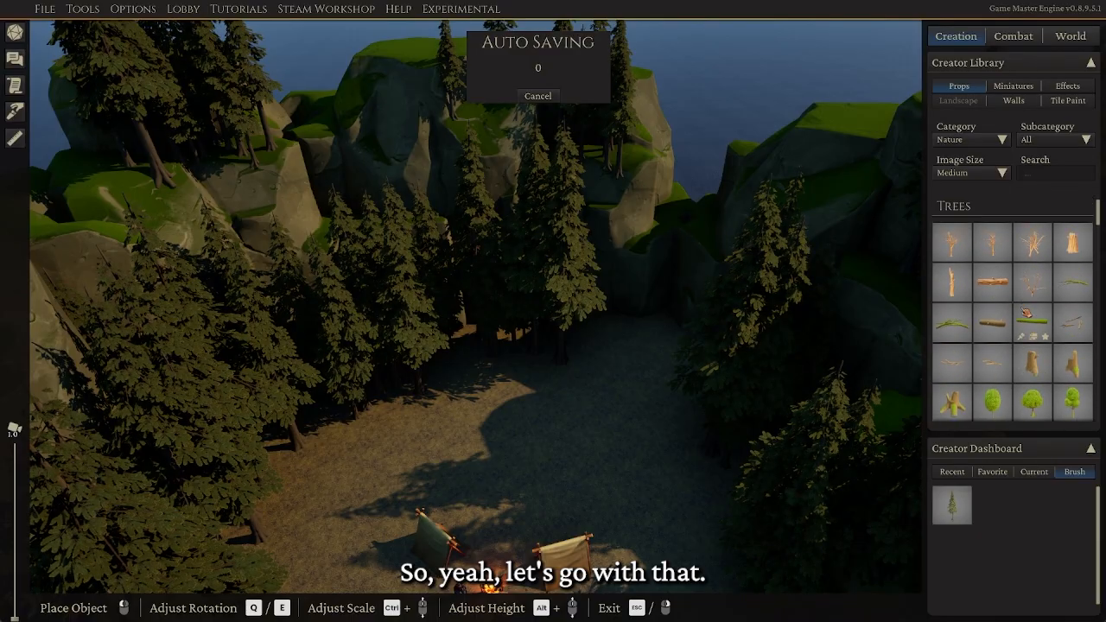
scroll(1099, 227, "down", 7)
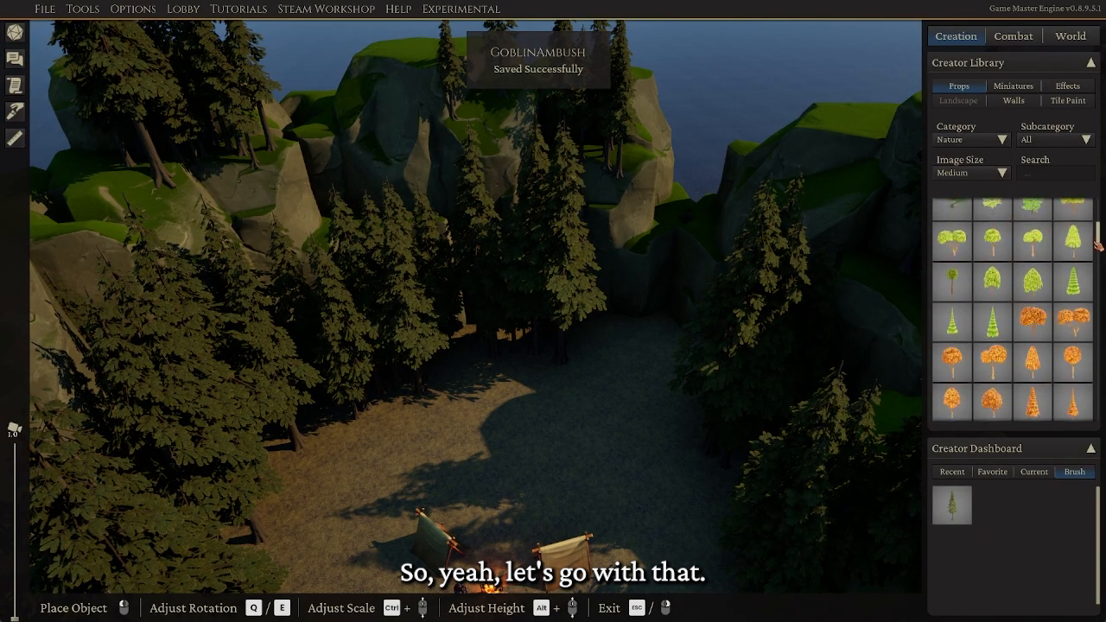
Place the flat moss-topped rock from the Rocks props against the ledge behind the camp as a natural ramp
left_click(960, 474)
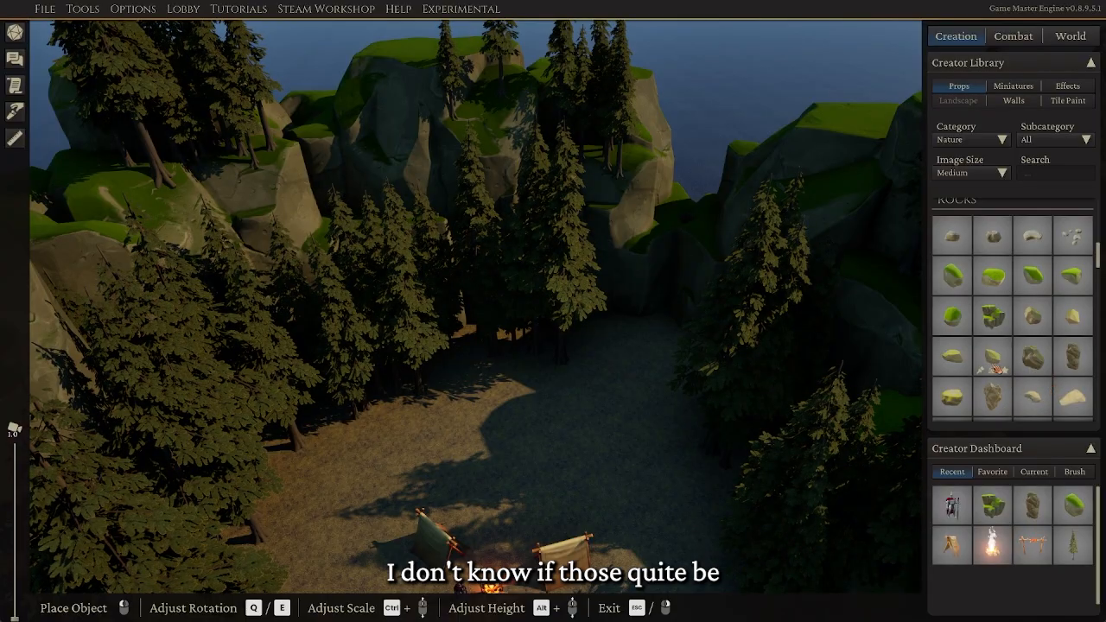
scroll(1008, 379, "down", 3)
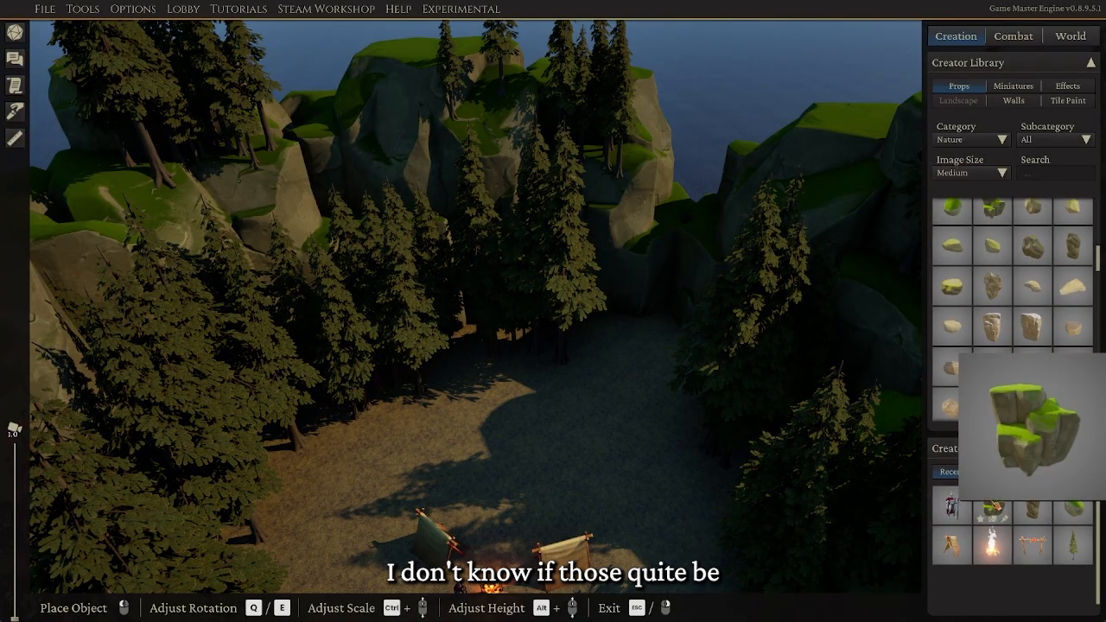
scroll(994, 329, "up", 1)
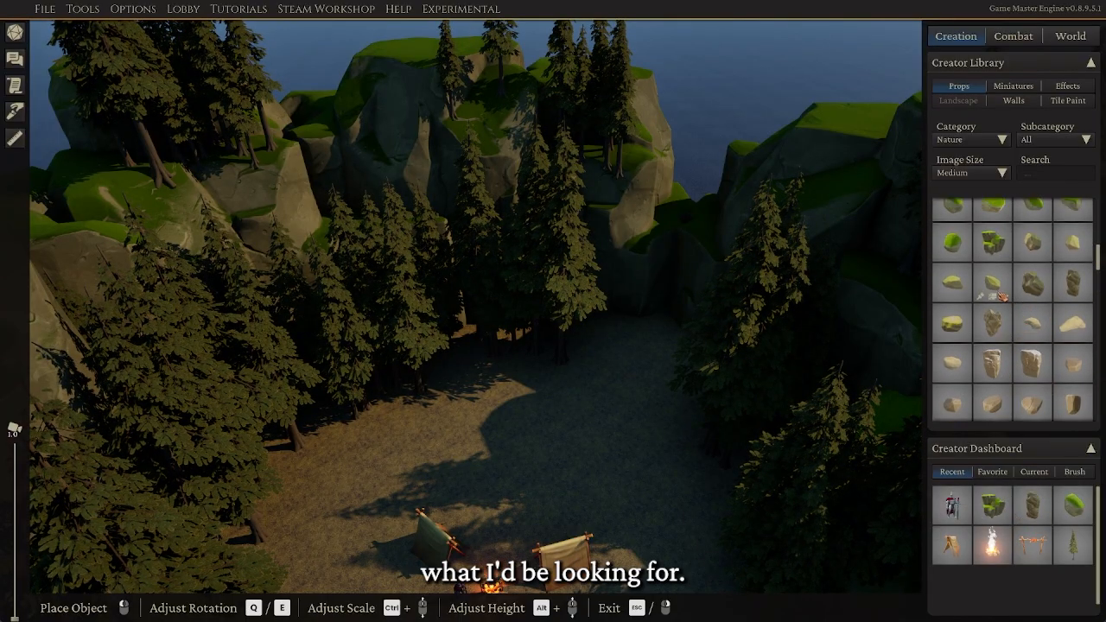
left_click(953, 325)
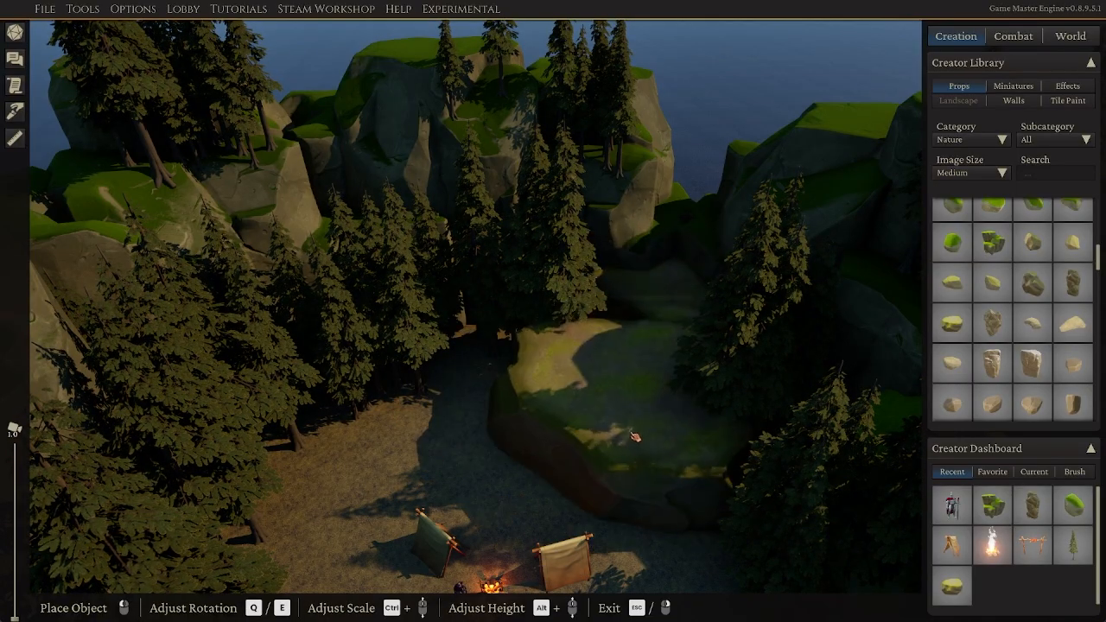
right_click(629, 436)
Take the sword-wielding goblin chief from the Goblins and Orcs miniatures and check its scale against the stepped ledge behind the camp
left_click(1031, 90)
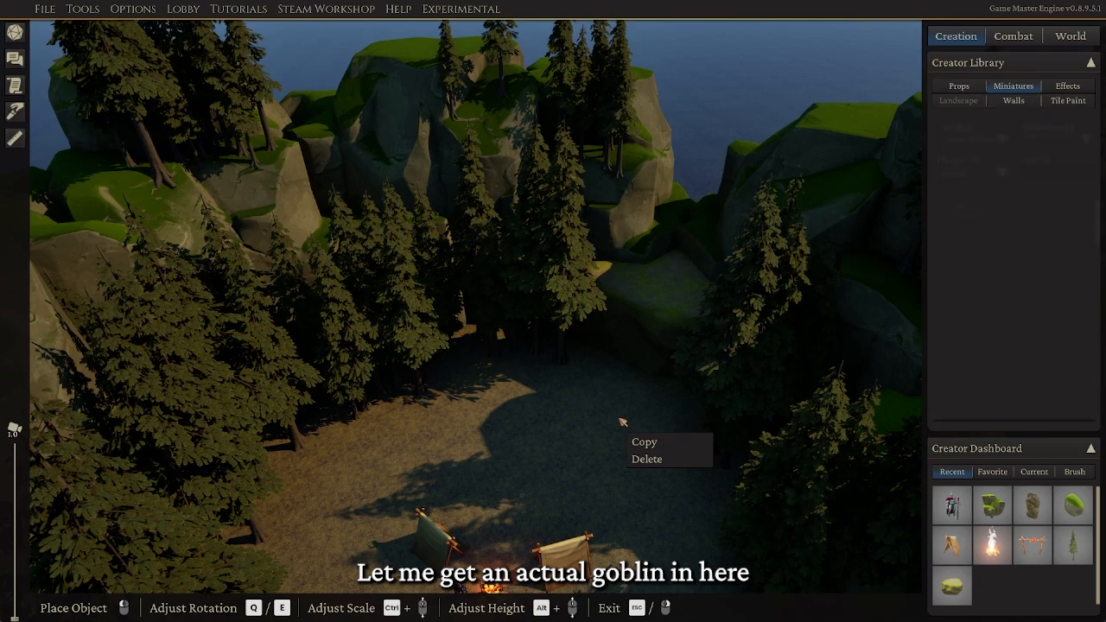
scroll(1008, 340, "down", 10)
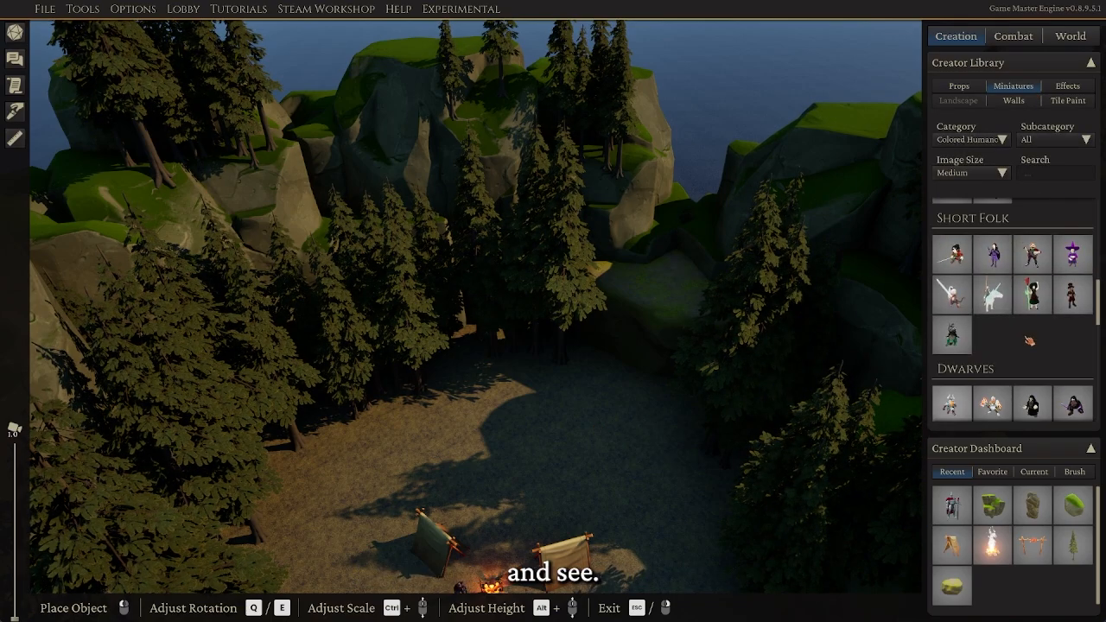
scroll(1008, 341, "down", 2)
key("w")
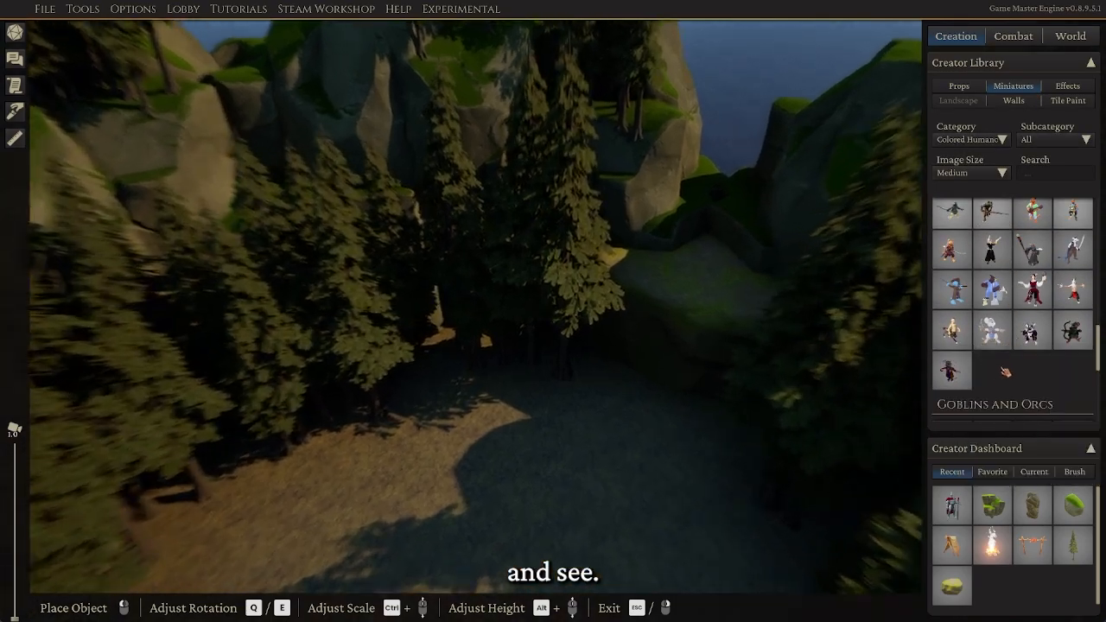
scroll(1028, 314, "down", 2)
scroll(1029, 315, "down", 2)
key("d")
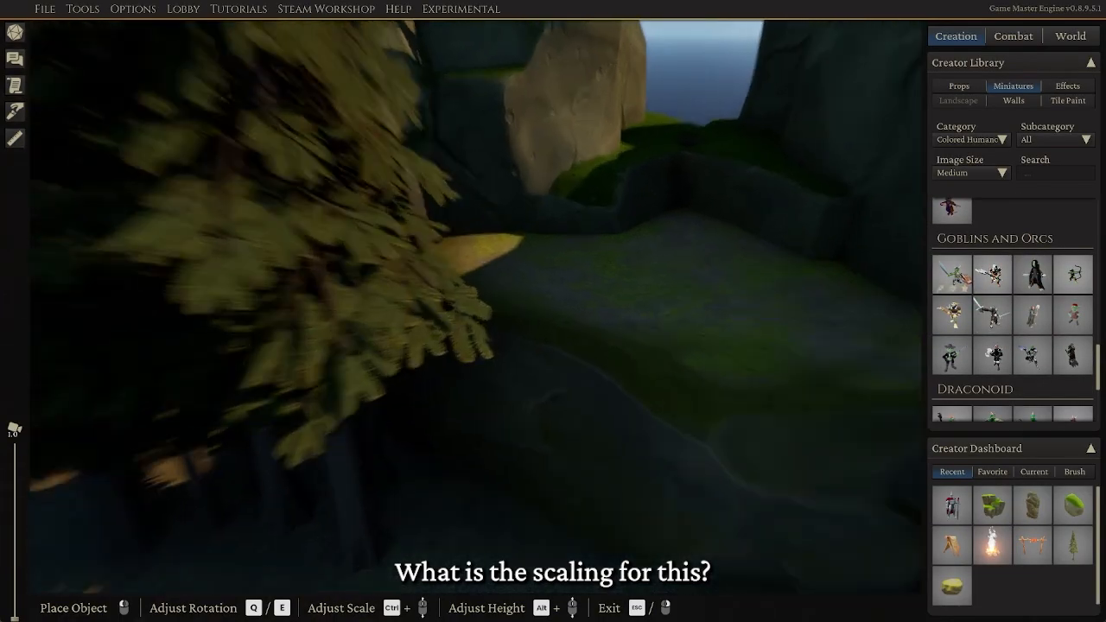
left_click(992, 316)
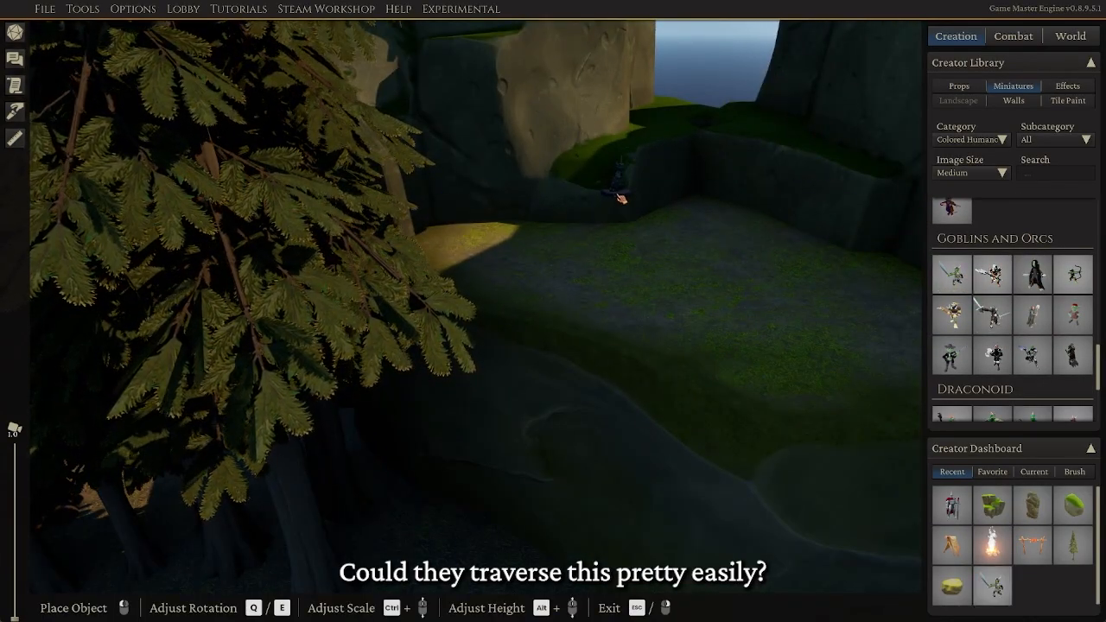
scroll(622, 262, "down", 3)
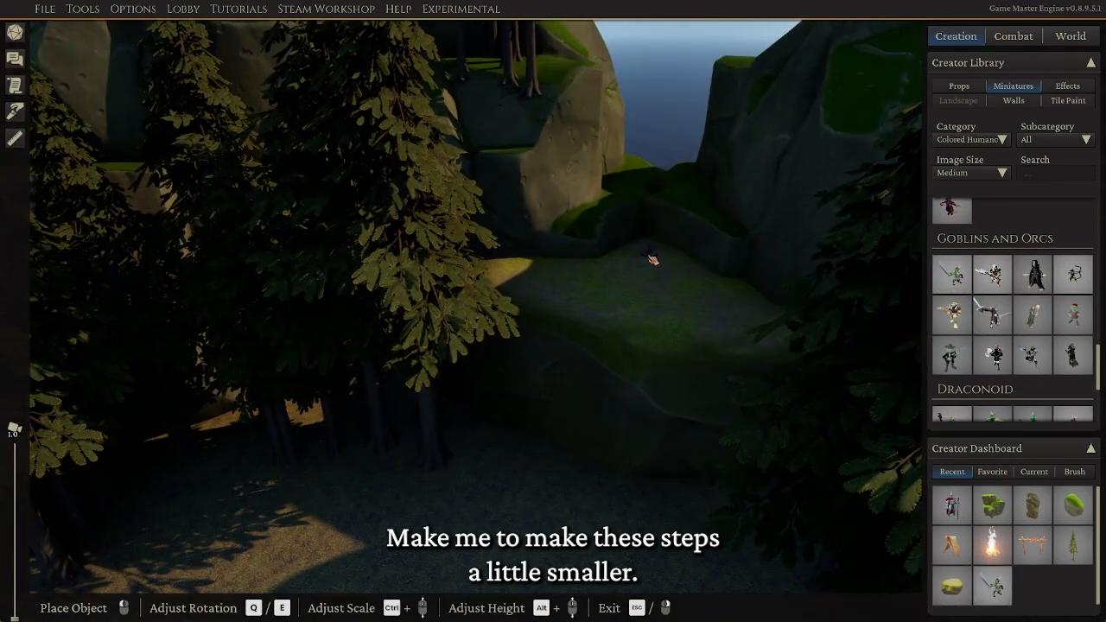
scroll(653, 259, "up", 3)
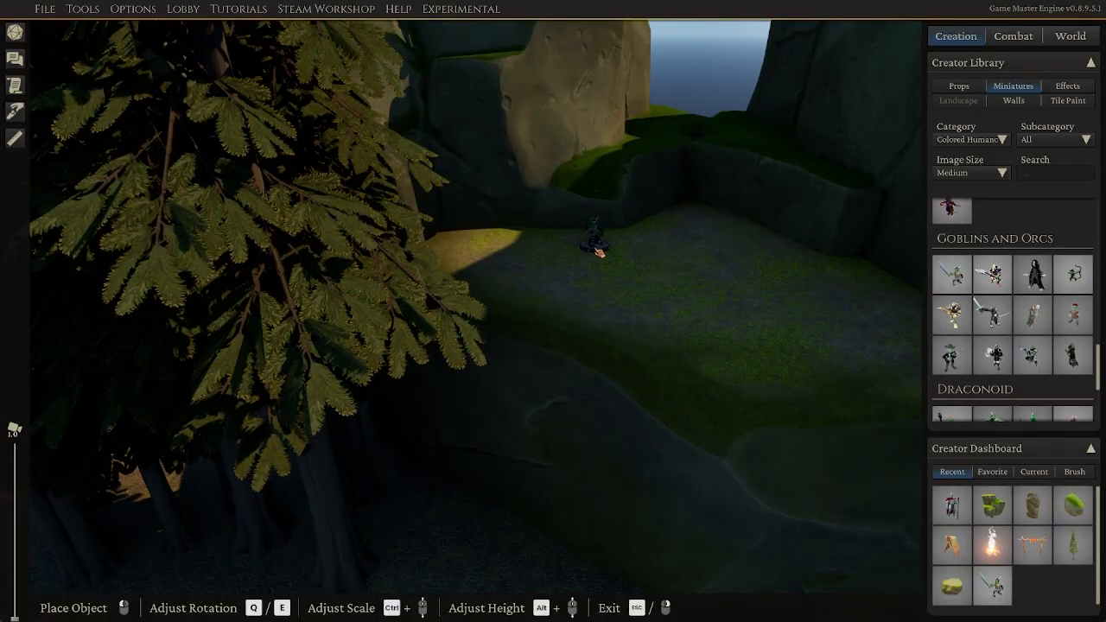
mouse_move(653, 299)
middle_mouse_down()
mouse_move(701, 235)
mouse_move(638, 247)
mouse_move(656, 309)
middle_mouse_up()
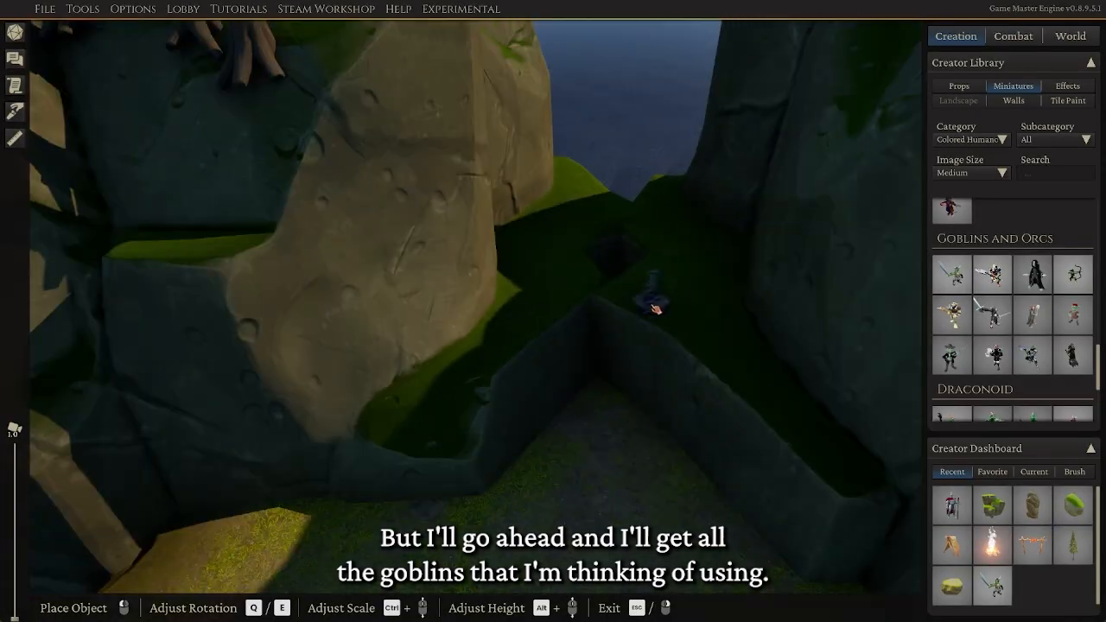
Place two goblin chiefs, two goblin archers and one robed goblin with a staff on the grassy ledge between the cliffs
left_click(560, 297)
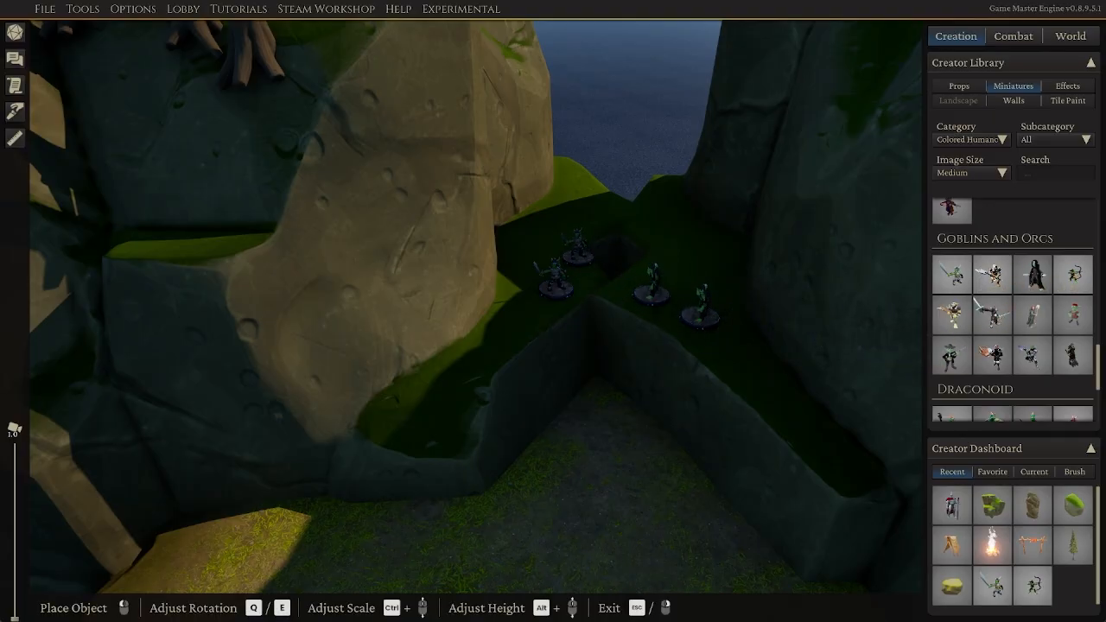
mouse_move(1033, 315)
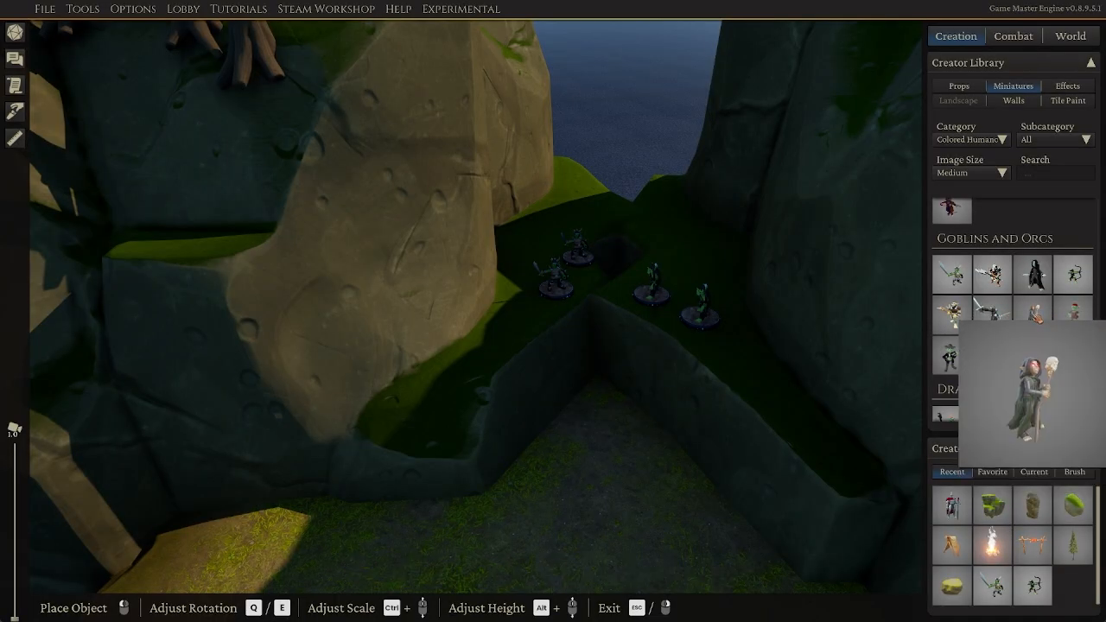
left_click(1035, 320)
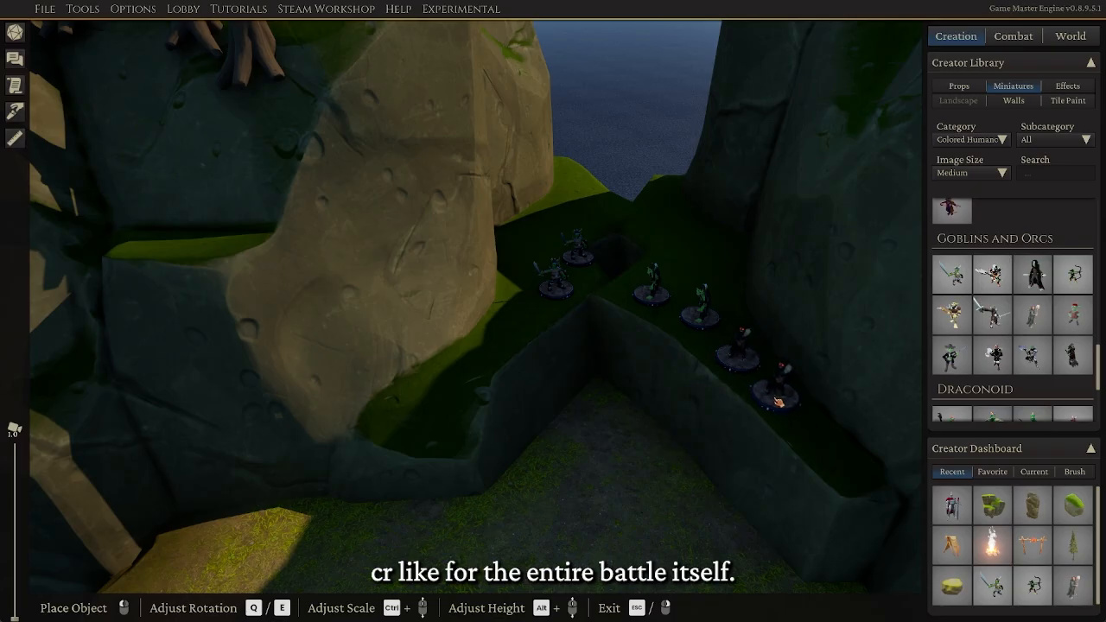
right_click(678, 243)
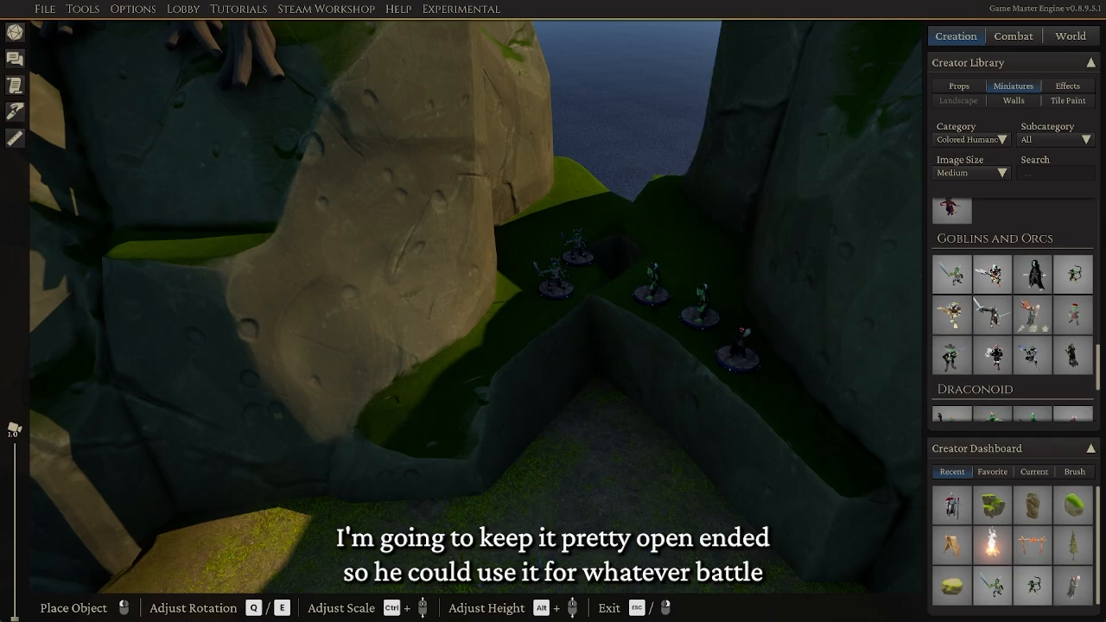
Place one large bugbear miniature from Goblins and Orcs beside the goblin group on the grassy ledge
mouse_move(1041, 325)
mouse_move(994, 274)
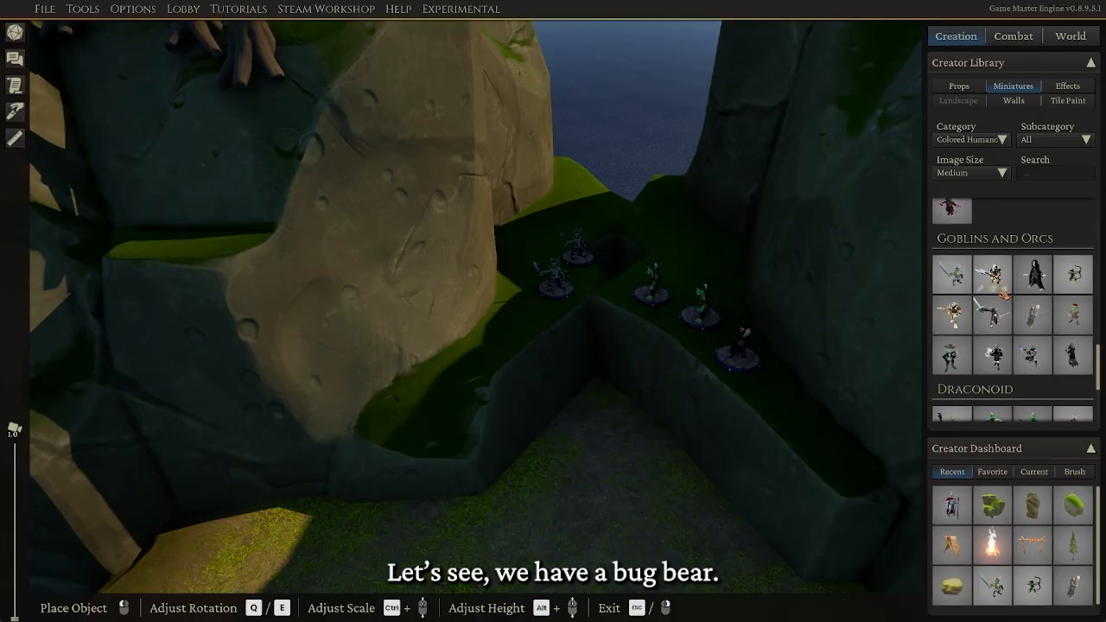
mouse_move(1040, 271)
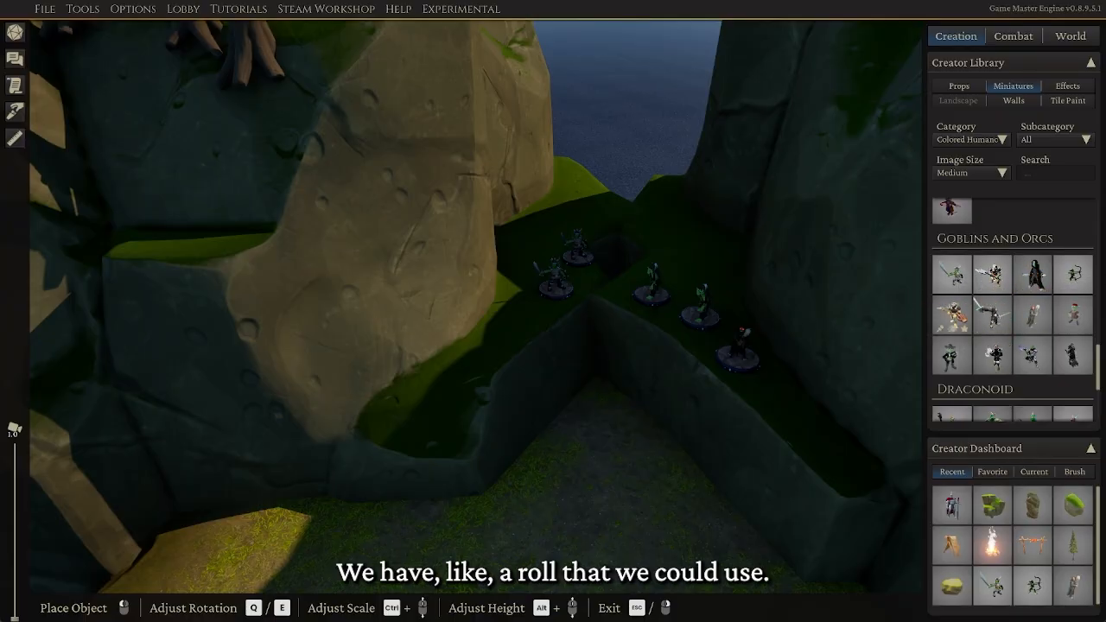
left_click(952, 313)
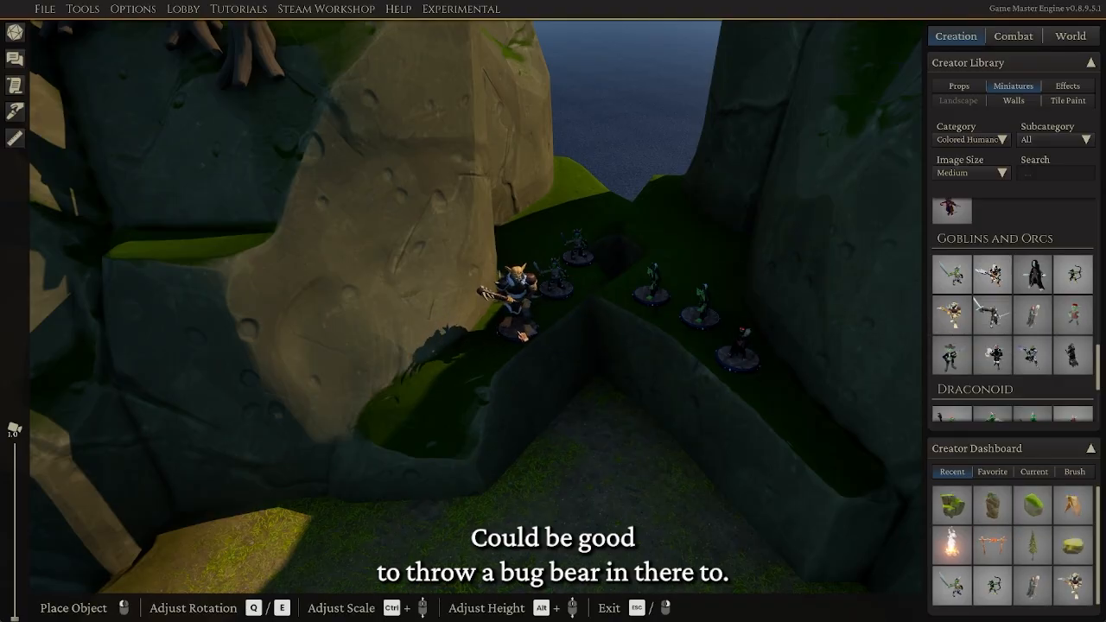
left_click(521, 334)
right_click(661, 229)
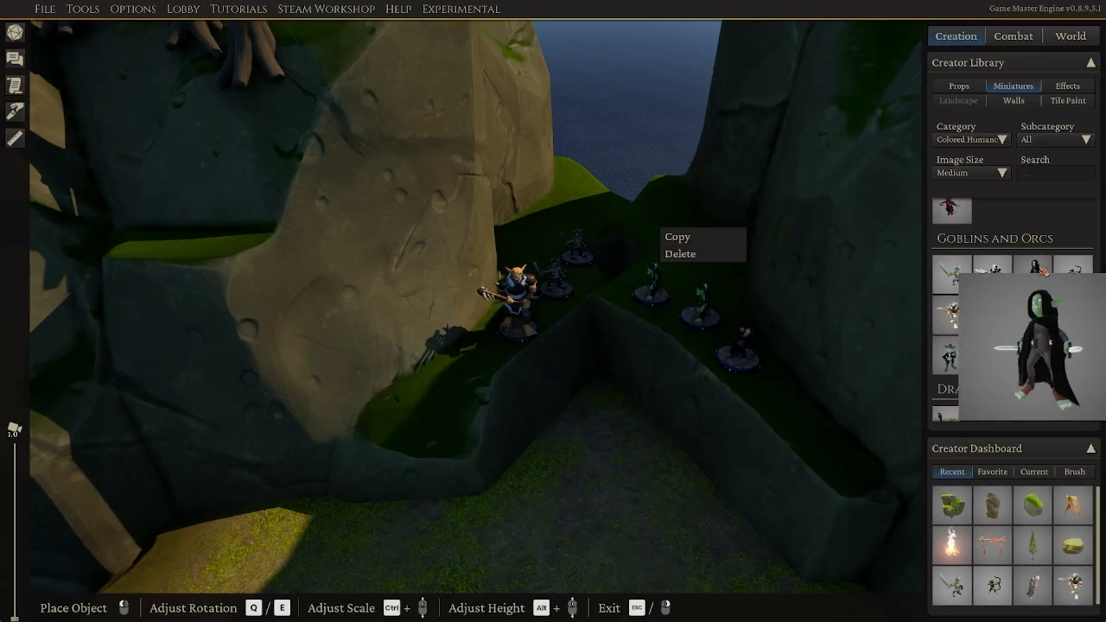
middle_click_drag(644, 389, 640, 320)
scroll(689, 348, "up", 3)
scroll(662, 244, "down", 3)
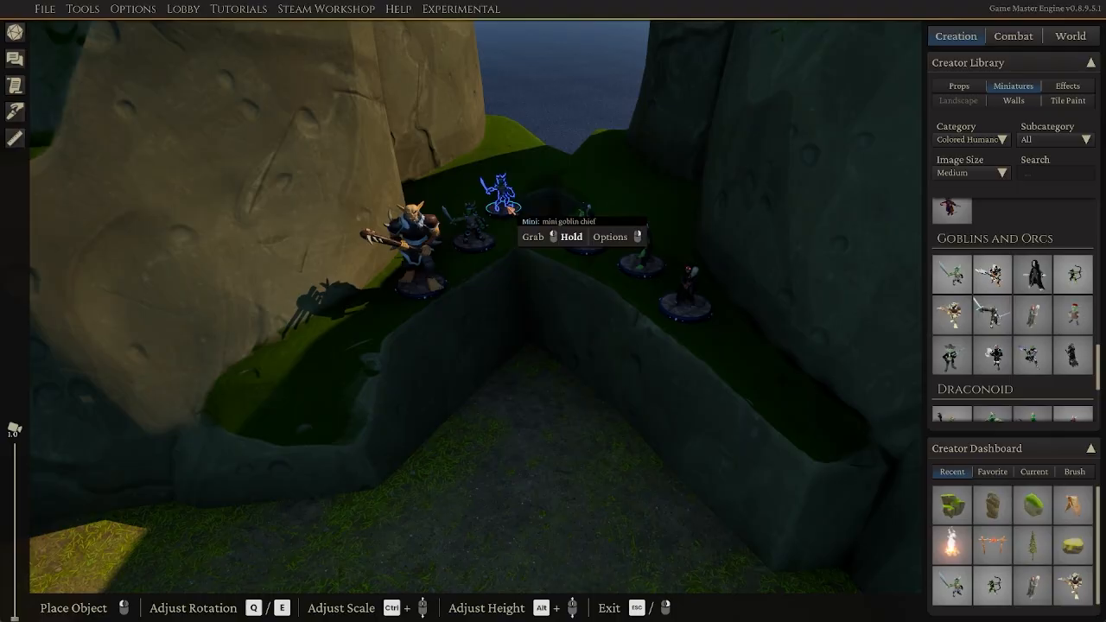
Copy the flat moss-topped ramp rock and place the copies in a descending row along the forest edge behind the tents
middle_click_drag(544, 290, 605, 250)
scroll(545, 294, "down", 5)
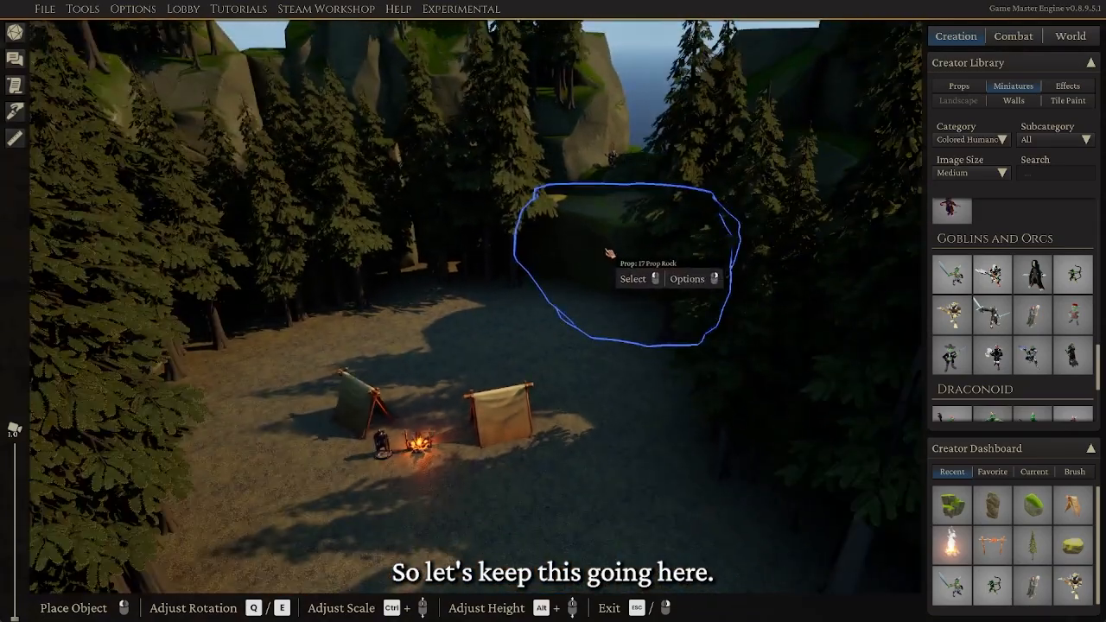
right_click(600, 273)
left_click(619, 298)
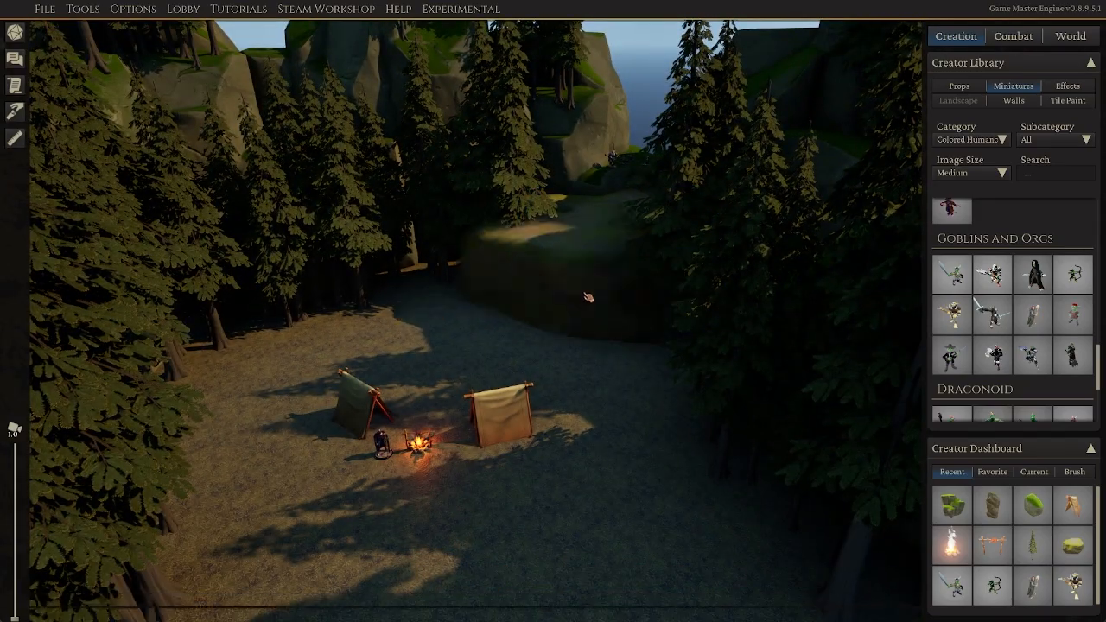
middle_click_drag(554, 329, 494, 291)
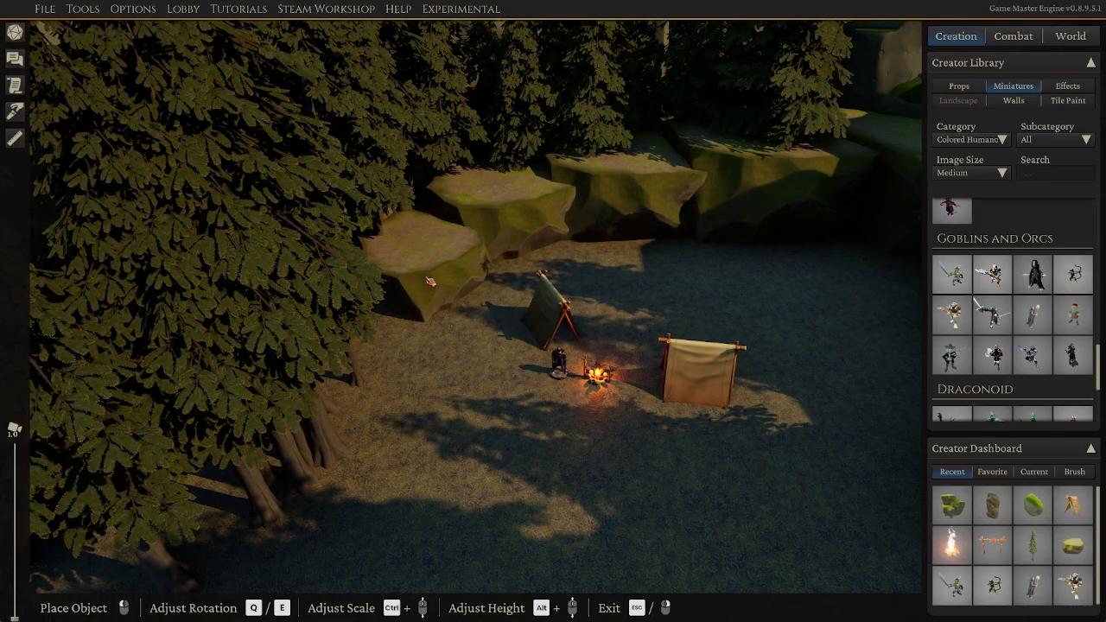
left_click(442, 275)
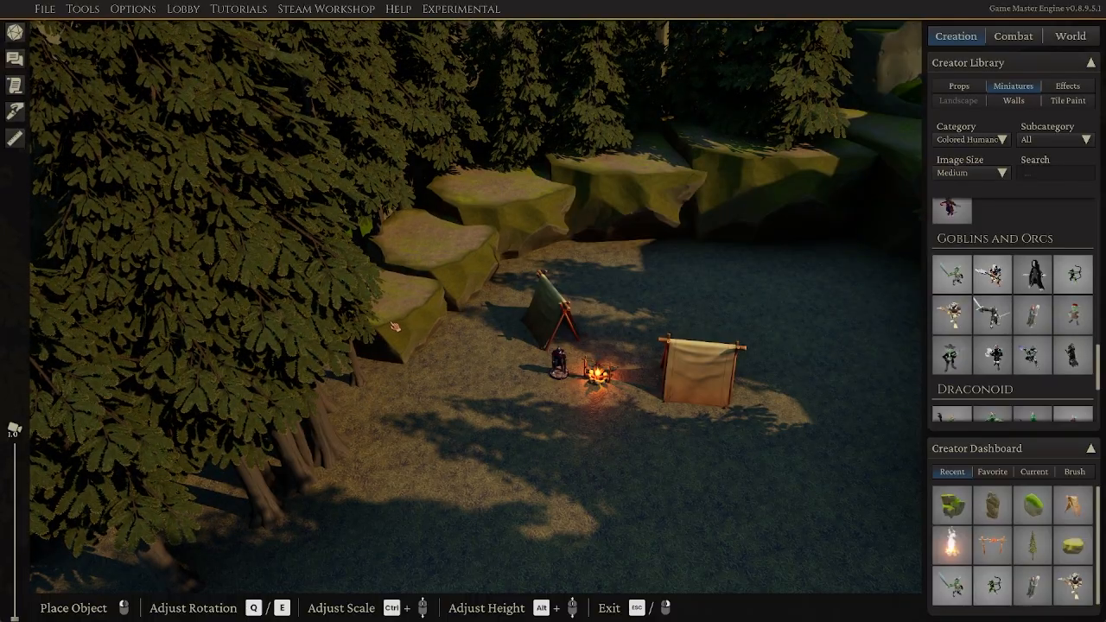
right_click(662, 301)
Examine the new rock row and browse the Nature props for varied rocks, trying a round mossy one against the row
middle_click_drag(662, 302, 461, 333)
scroll(481, 313, "down", 5)
scroll(395, 329, "up", 4)
scroll(462, 334, "down", 5)
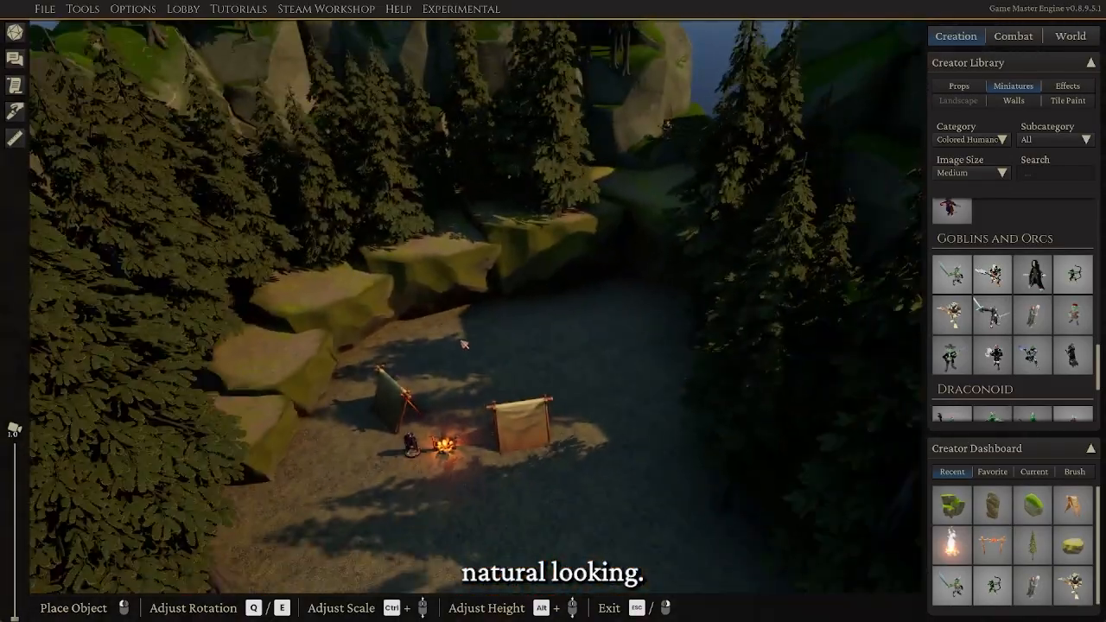
scroll(467, 336, "up", 3)
scroll(1005, 190, "down", 2)
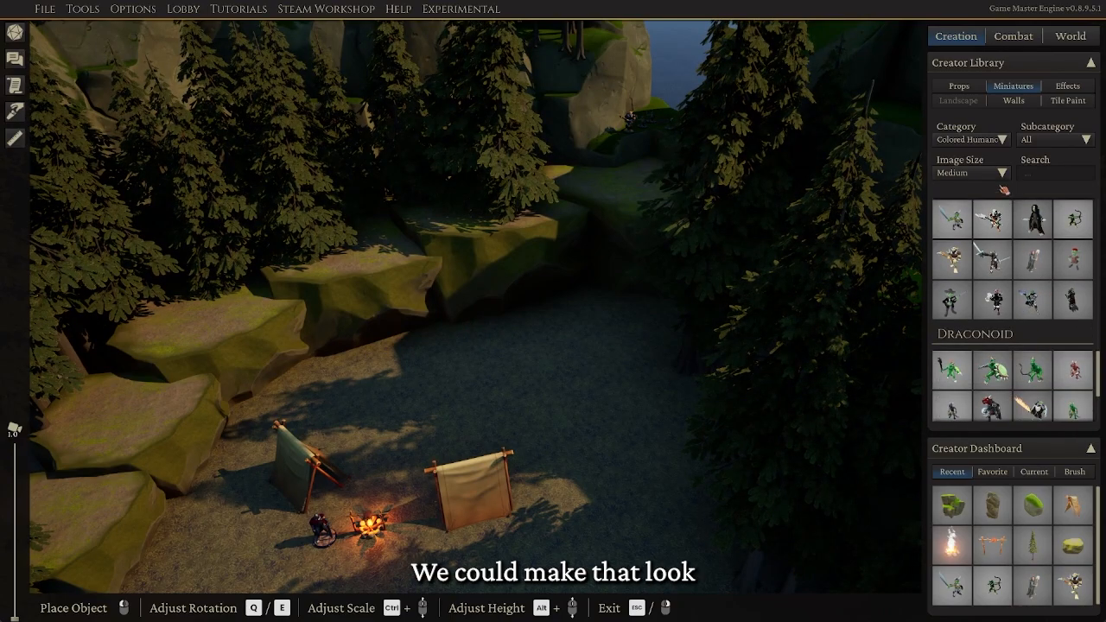
left_click(974, 88)
scroll(1091, 246, "down", 3)
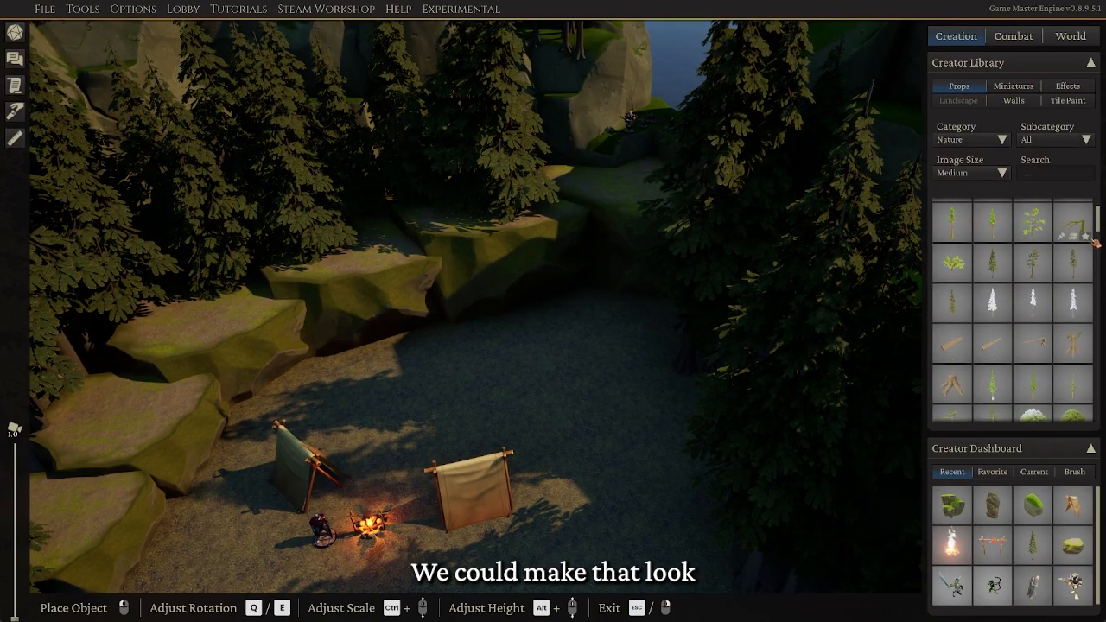
scroll(1096, 245, "down", 10)
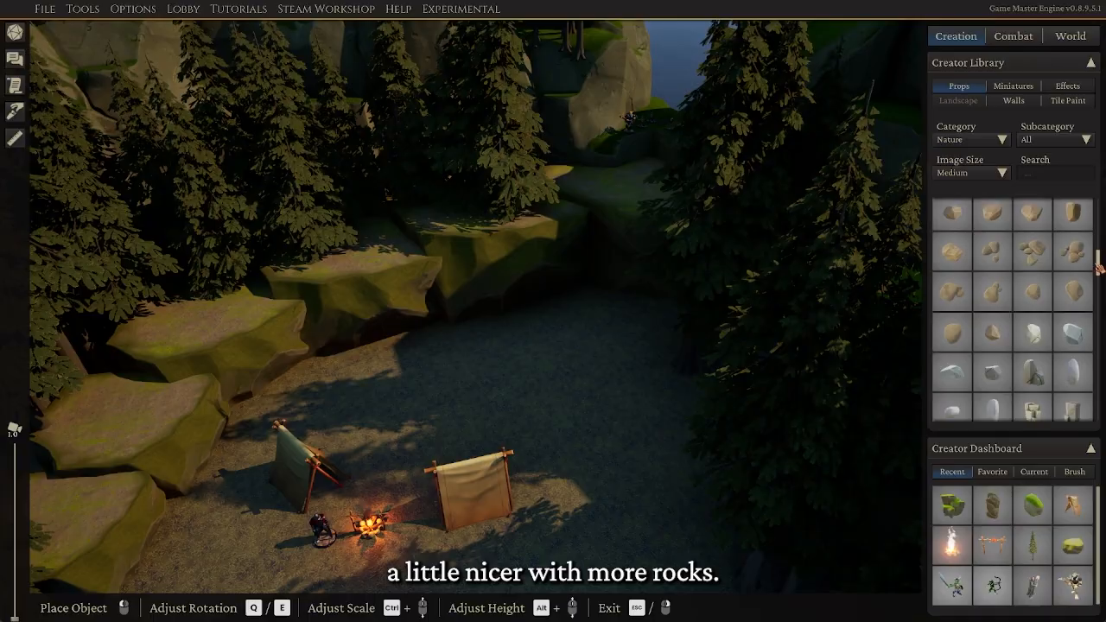
scroll(1099, 264, "up", 3)
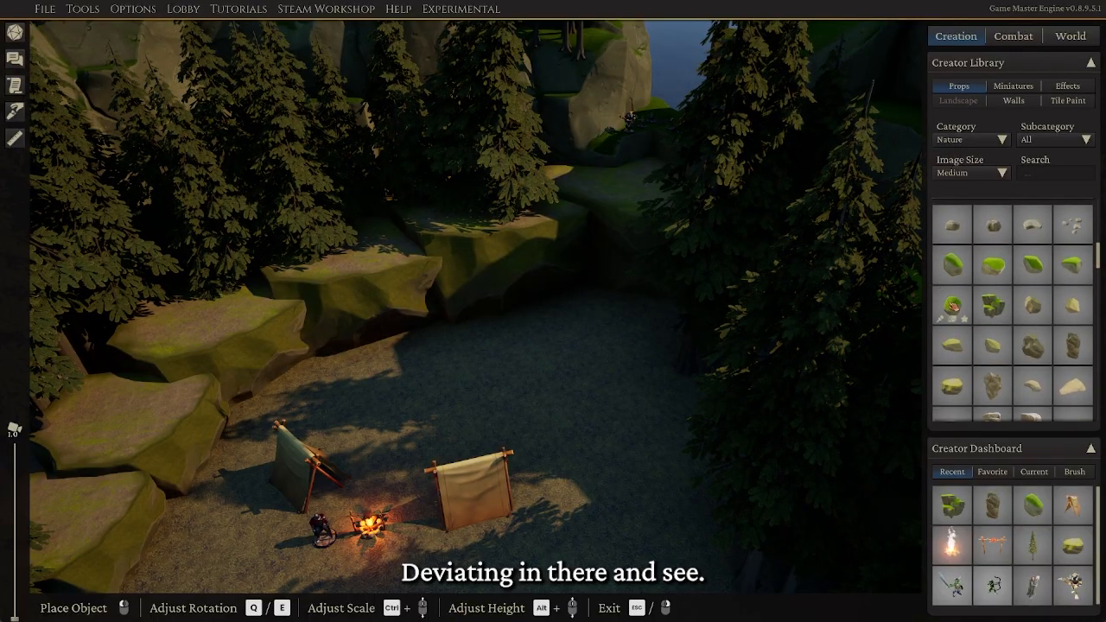
scroll(272, 380, "down", 3)
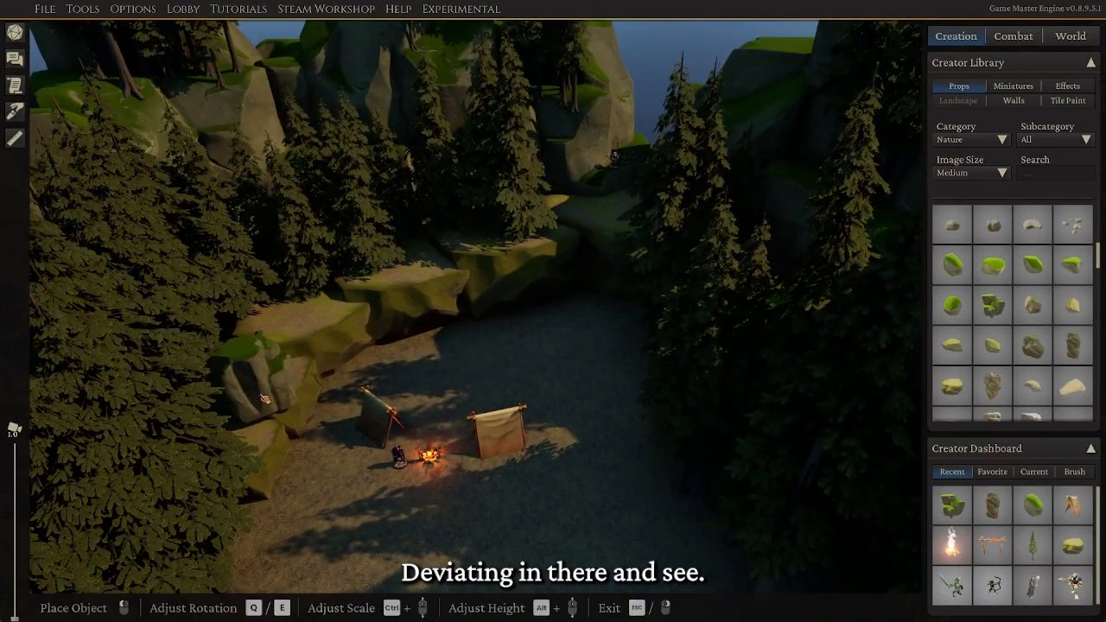
scroll(324, 346, "up", 2)
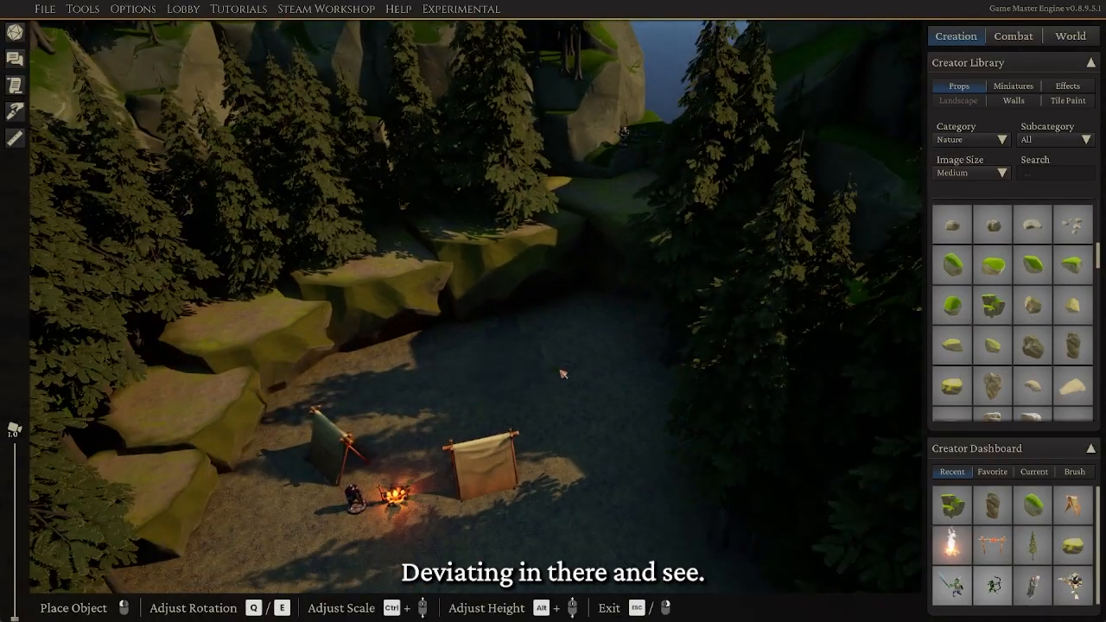
Place two faceted moss-topped grey boulders against the rock row behind the tents, enlarging and rotating the second one
left_click(1032, 353)
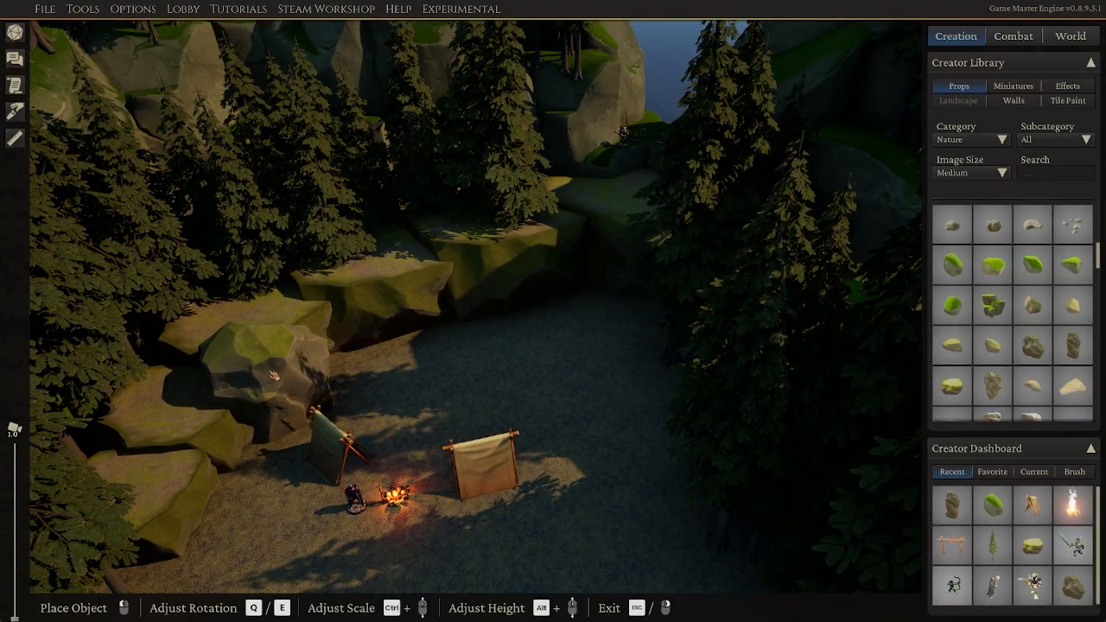
left_click(263, 370)
scroll(449, 287, "up", 5, "ctrl")
key("e")
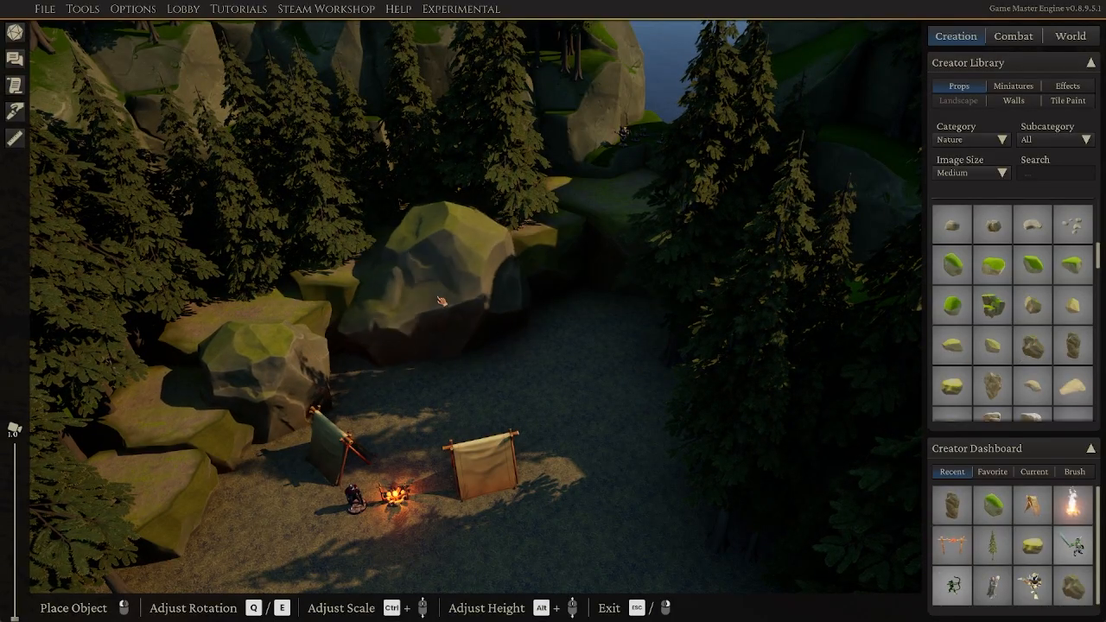
key("e")
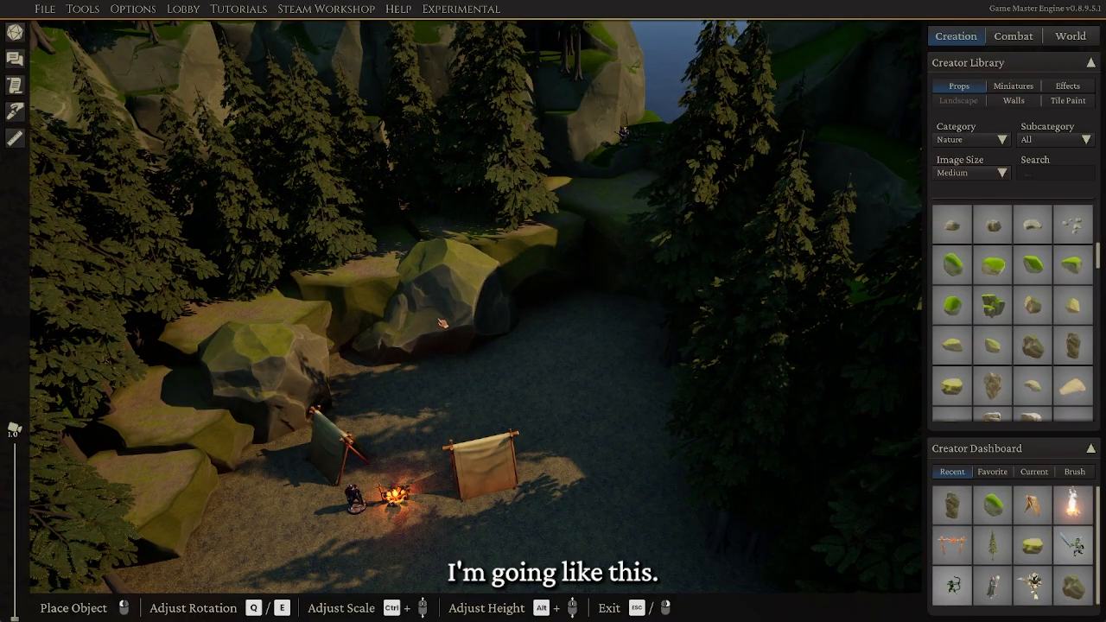
left_click(445, 317)
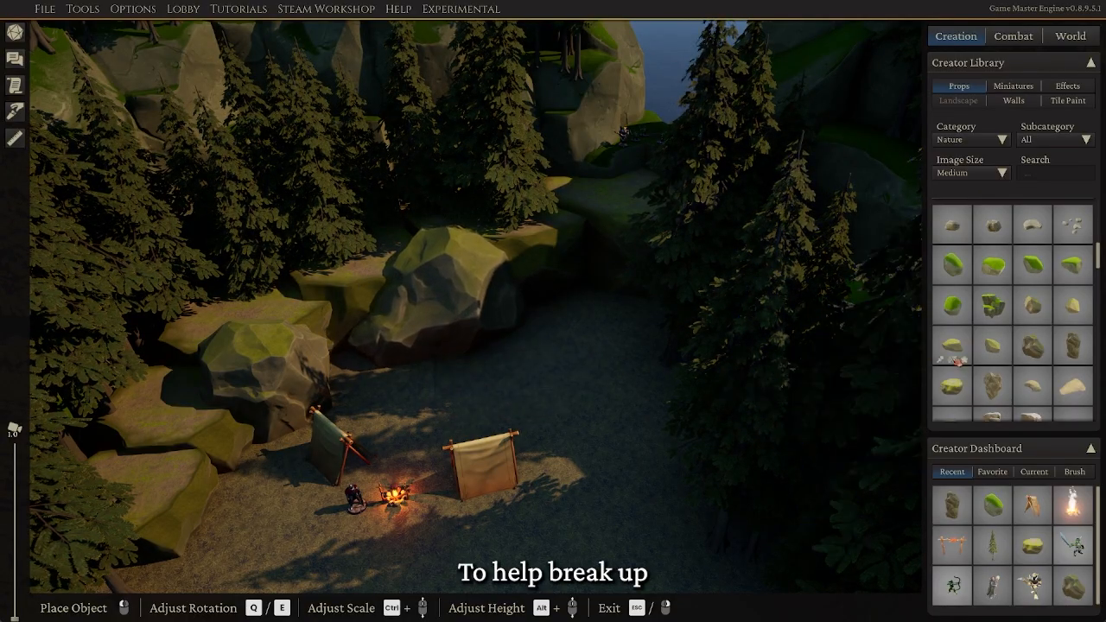
Place a large angular moss-covered rock between the two grey boulders, directly behind the tents
scroll(994, 367, "down", 1)
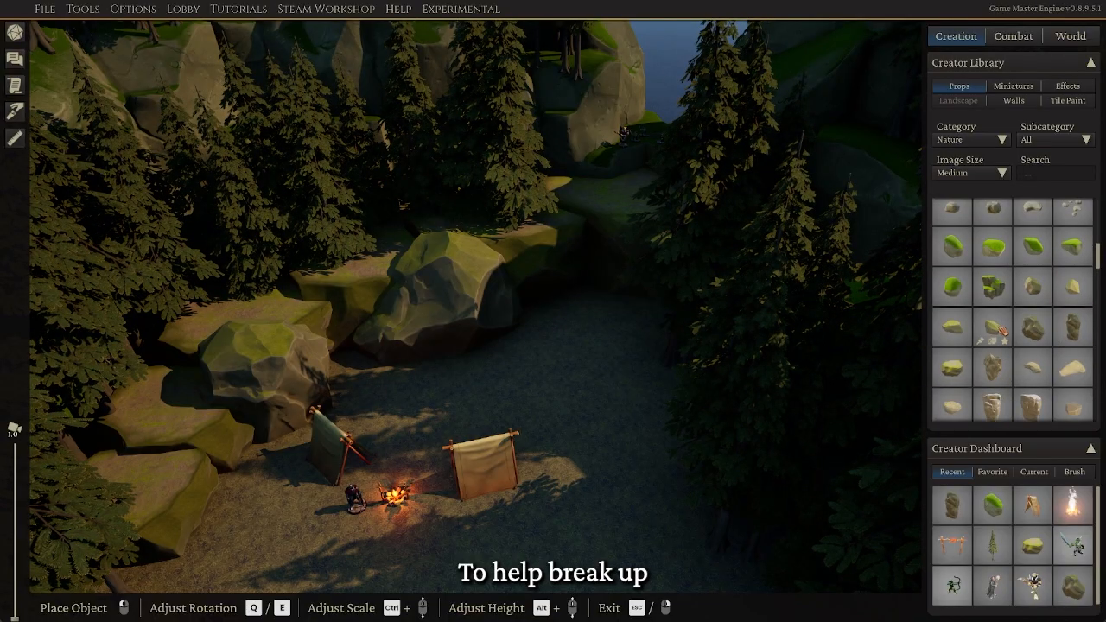
left_click(994, 328)
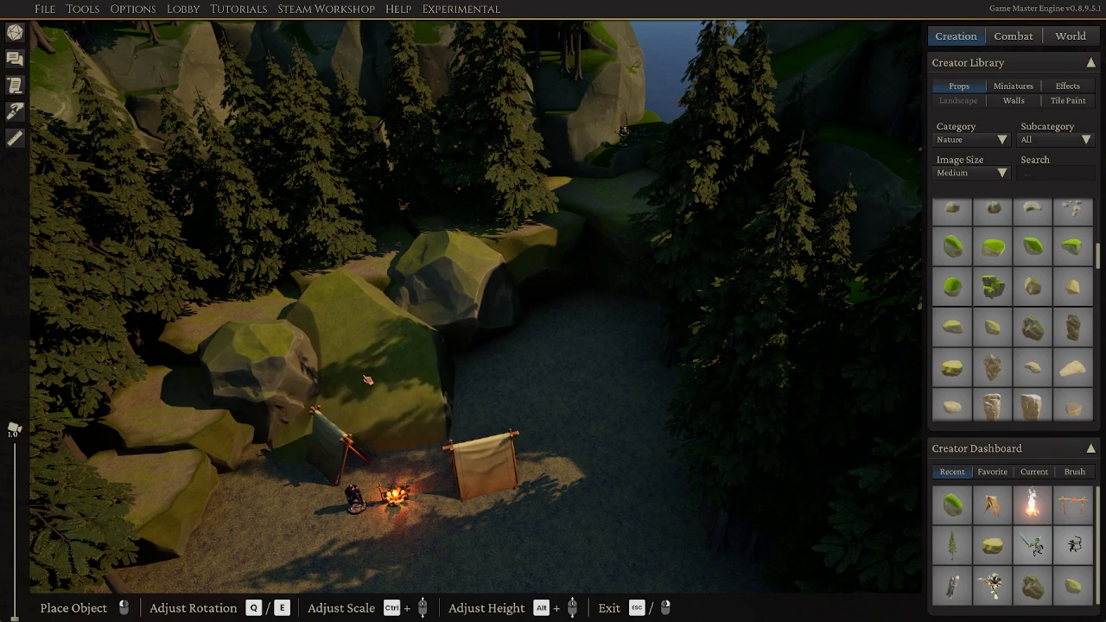
left_click(368, 380)
right_click(562, 390)
middle_click_drag(562, 390, 508, 385)
scroll(586, 343, "up", 2)
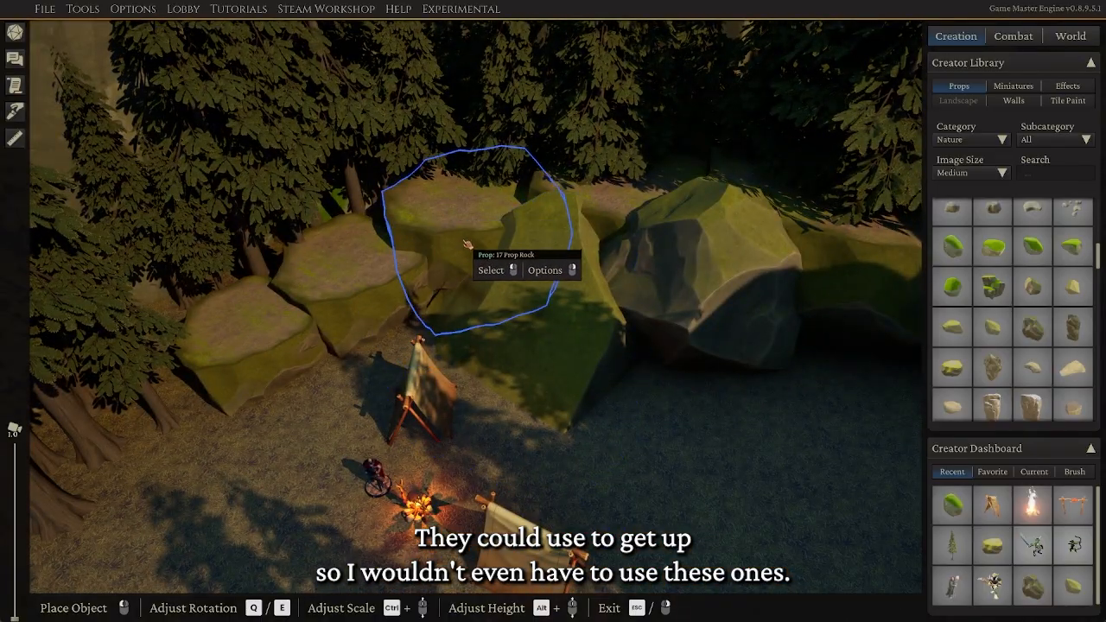
Delete the three flat moss-topped rocks at the lower end of the descending row behind the tents
key("Delete")
left_click(321, 289)
key("Delete")
left_click(259, 354)
key("Delete")
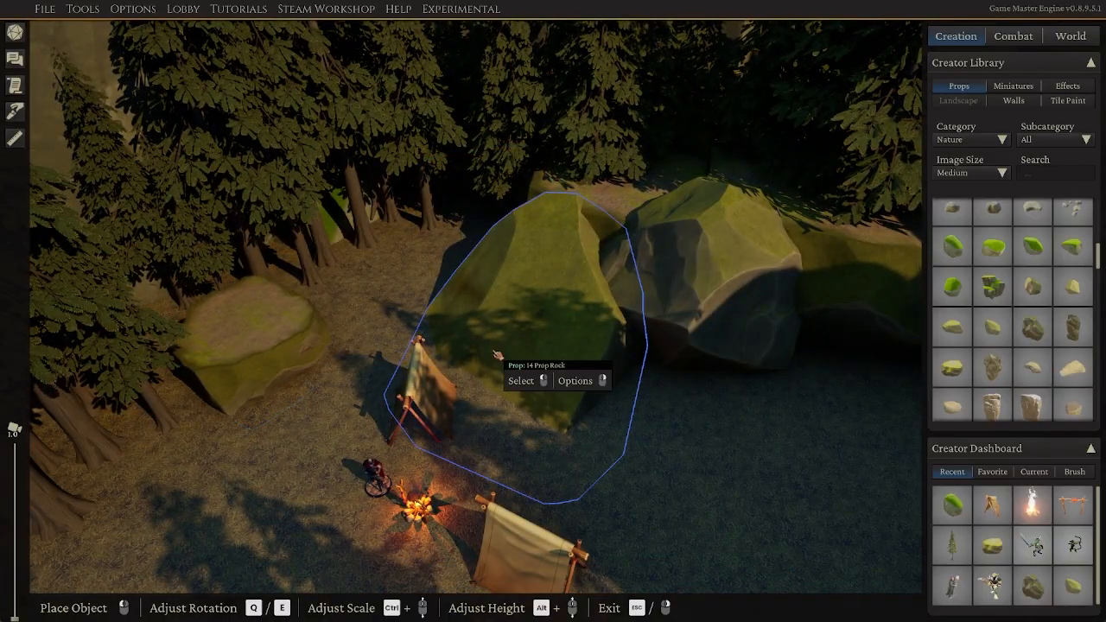
Move the large angular moss-covered rock back from the tents to the forest edge, closing the end of the rock ramp
middle_click_drag(496, 358, 510, 327)
left_click(312, 386)
middle_click_drag(314, 388, 442, 413)
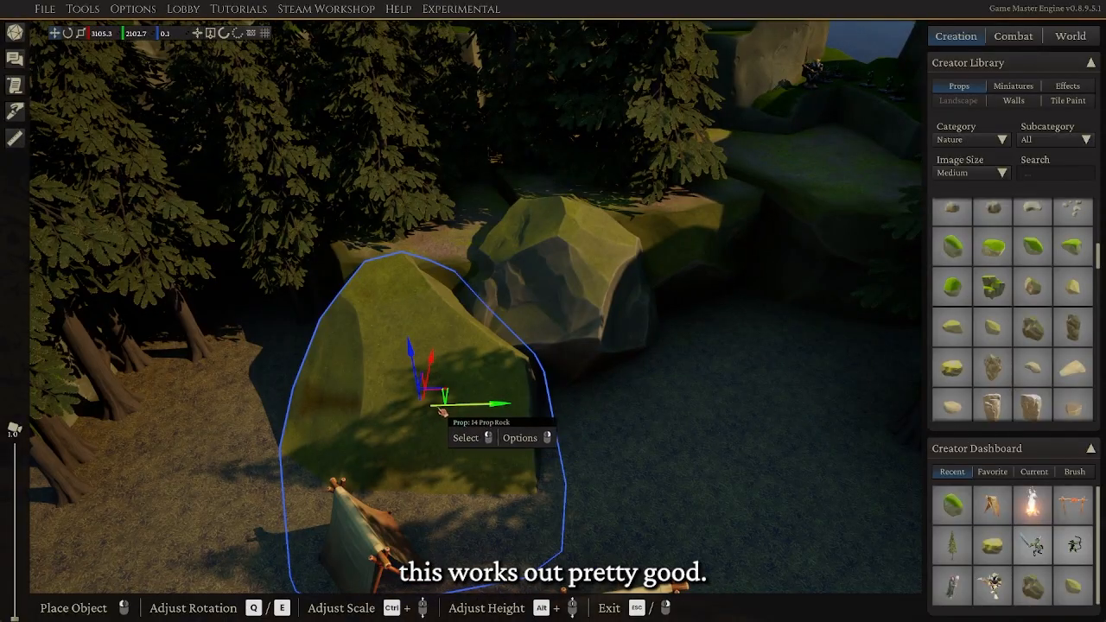
left_click_drag(421, 406, 286, 391)
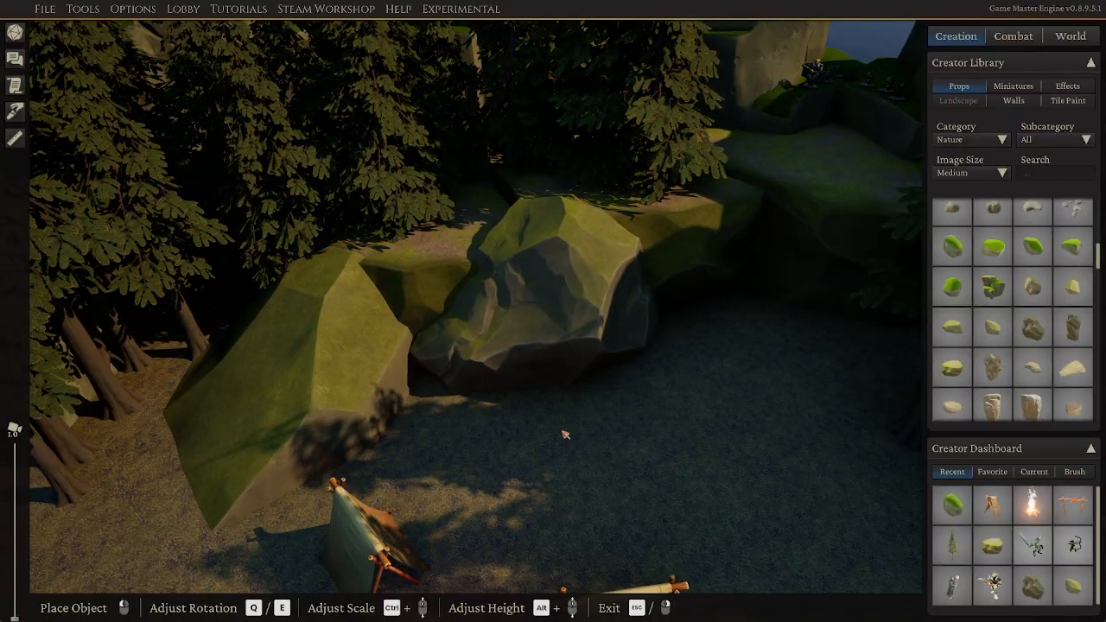
Move the pines standing in the way on the rock ramp back toward the forest behind it
scroll(565, 435, "down", 3)
middle_click_drag(553, 406, 531, 388)
scroll(524, 386, "down", 1)
scroll(521, 385, "up", 3)
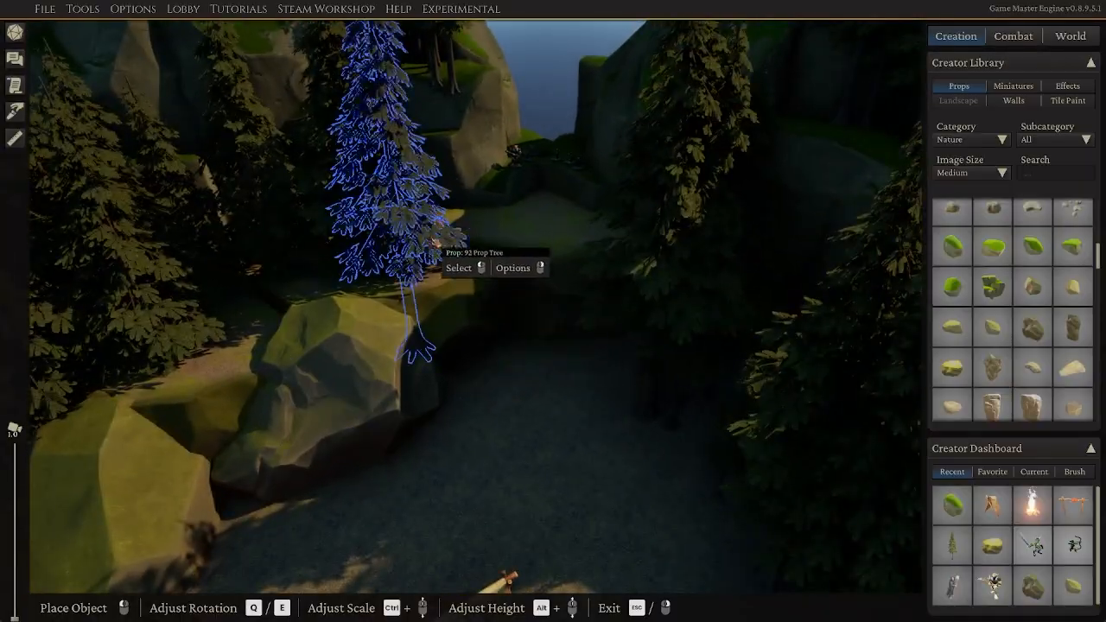
scroll(410, 215, "down", 2)
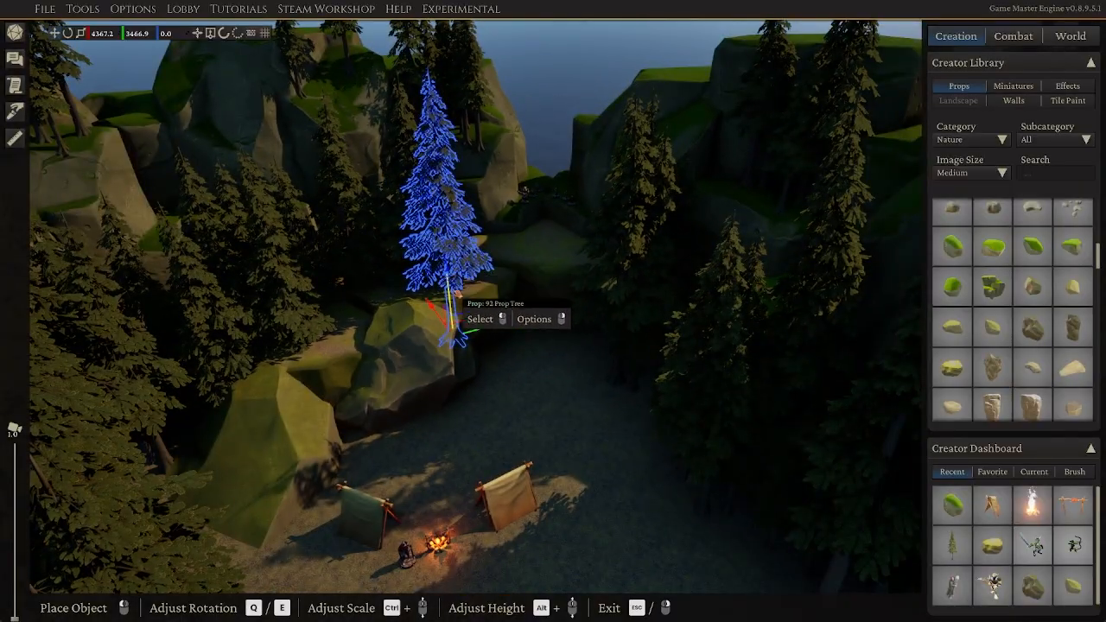
left_click_drag(374, 282, 329, 302)
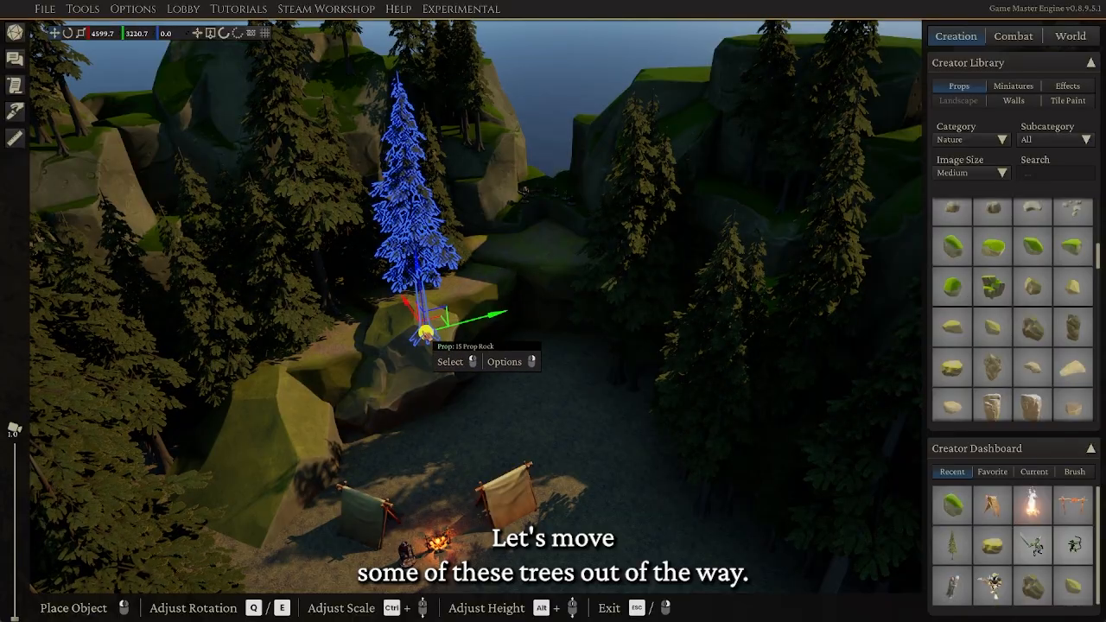
left_click_drag(425, 334, 487, 239)
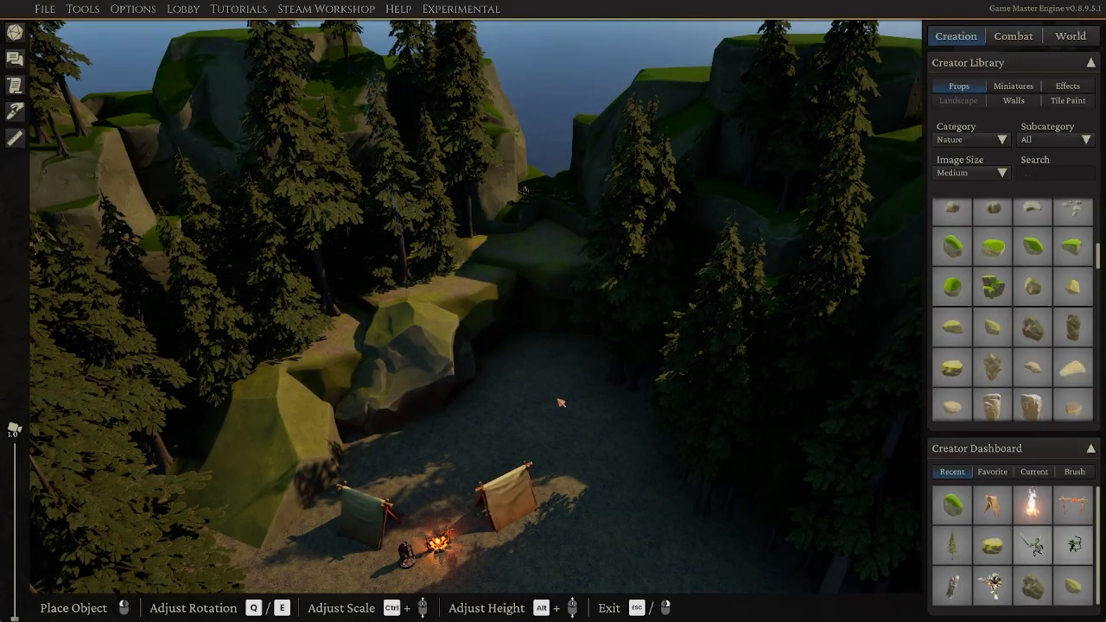
Clear the pines beside the ledge and extend the raised ground there with copies of the flat moss-topped rock
scroll(558, 410, "down", 3)
mouse_move(556, 420)
middle_mouse_down()
mouse_move(484, 430)
mouse_move(525, 360)
mouse_move(559, 336)
mouse_move(612, 325)
mouse_move(602, 385)
mouse_move(613, 381)
mouse_move(558, 386)
mouse_move(525, 410)
middle_mouse_up()
scroll(515, 397, "up", 5)
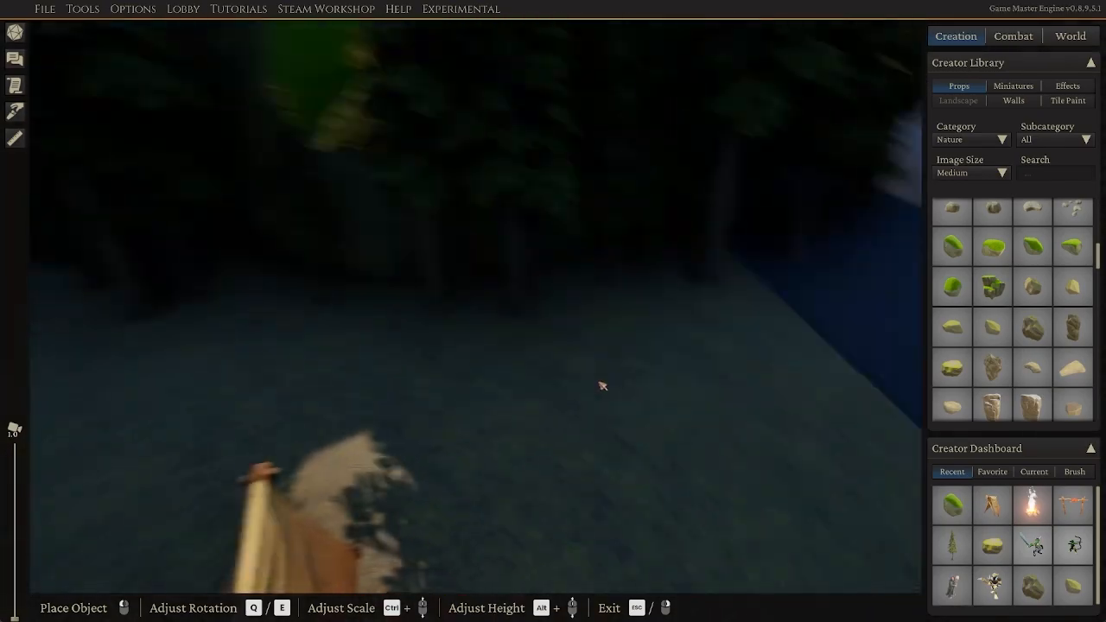
key("b")
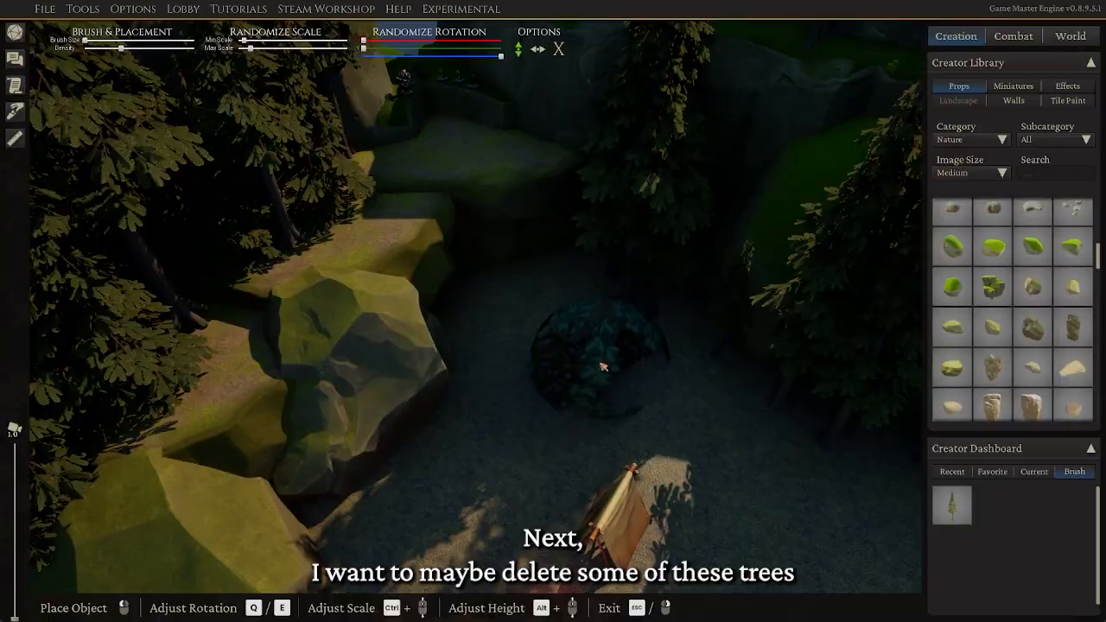
mouse_move(615, 364)
middle_mouse_down()
mouse_move(551, 367)
mouse_move(469, 314)
mouse_move(521, 356)
middle_mouse_up()
left_click(470, 314)
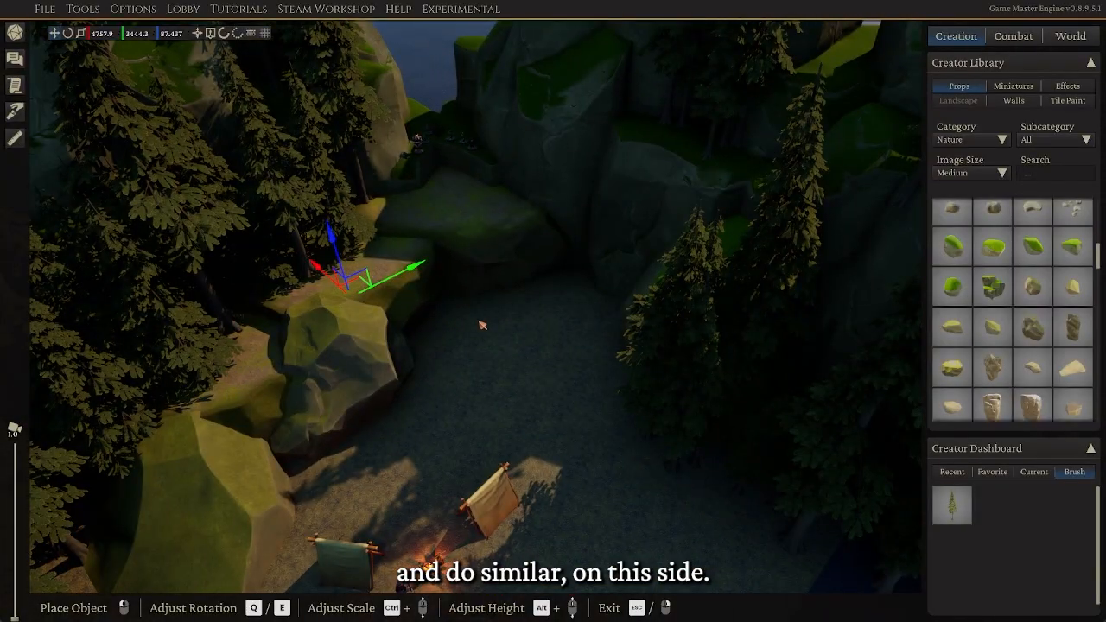
left_click(436, 311)
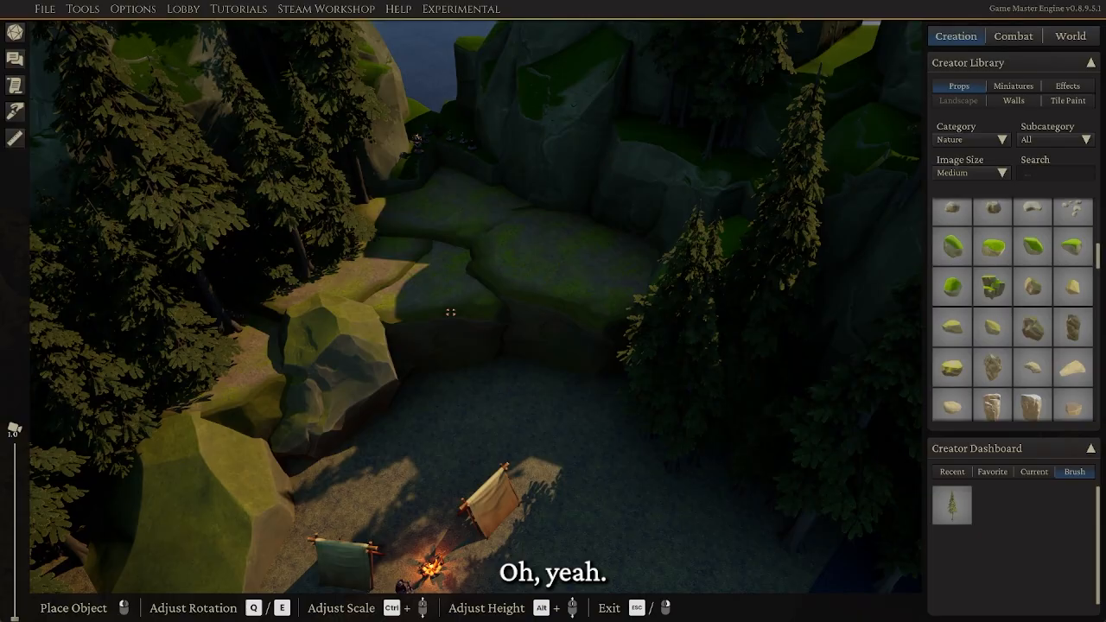
Brush more pine trees back in along the cleared side of the clearing, in front of the cliffs
mouse_move(536, 385)
middle_mouse_down()
mouse_move(513, 420)
mouse_move(493, 398)
mouse_move(501, 326)
mouse_move(556, 354)
mouse_move(519, 338)
mouse_move(547, 382)
middle_mouse_up()
scroll(504, 327, "down", 3)
scroll(512, 332, "up", 3)
scroll(535, 346, "down", 4)
scroll(547, 382, "down", 3)
middle_click_drag(553, 459, 531, 461)
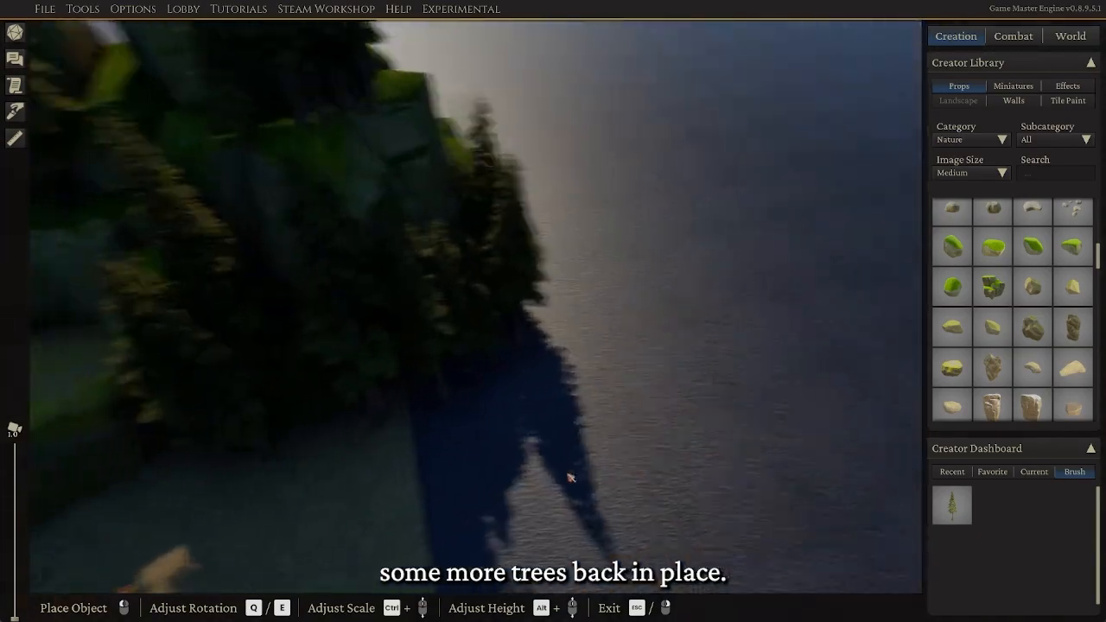
scroll(531, 461, "down", 2)
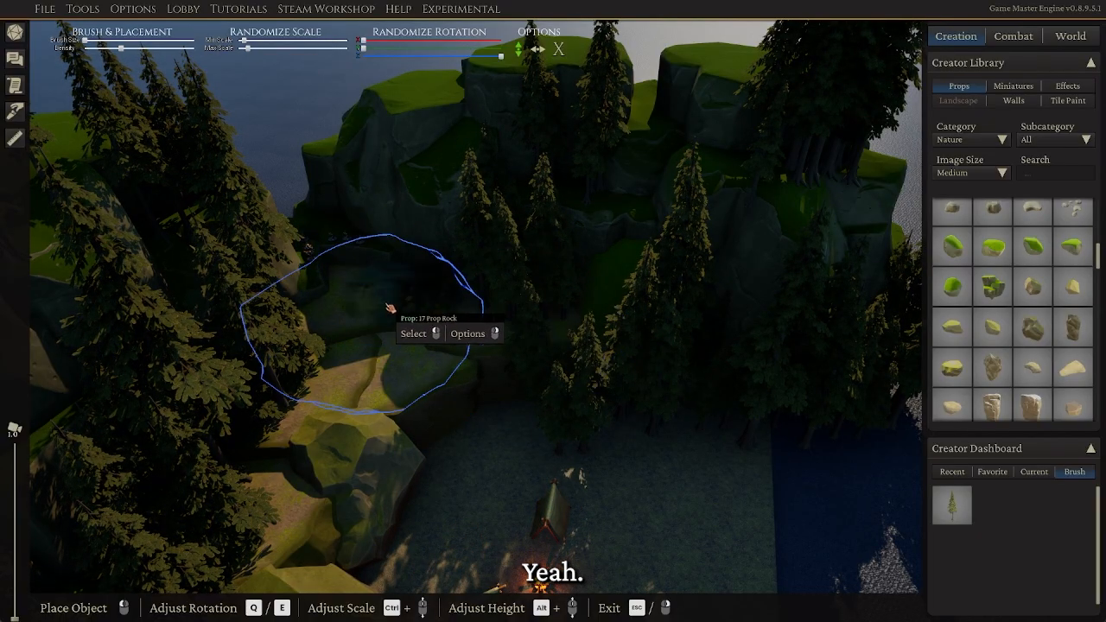
Examine the ledge, the rock ramp and the campsite from close up and from the open side of the map
scroll(507, 369, "up", 6)
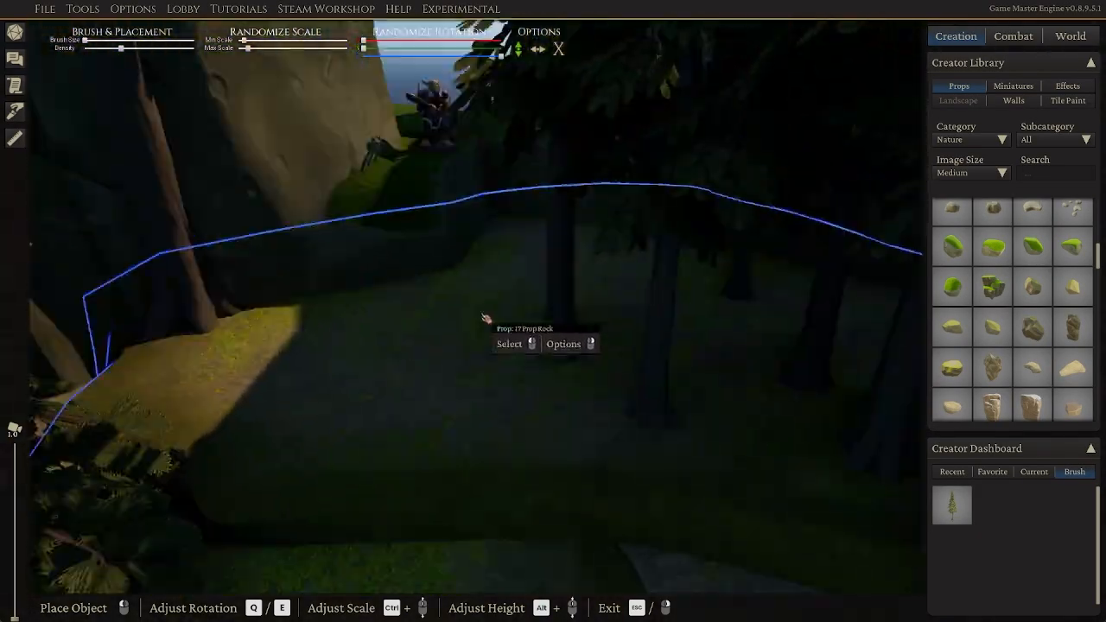
key("s")
middle_click_drag(485, 319, 576, 438)
key("s")
middle_click_drag(555, 375, 583, 138)
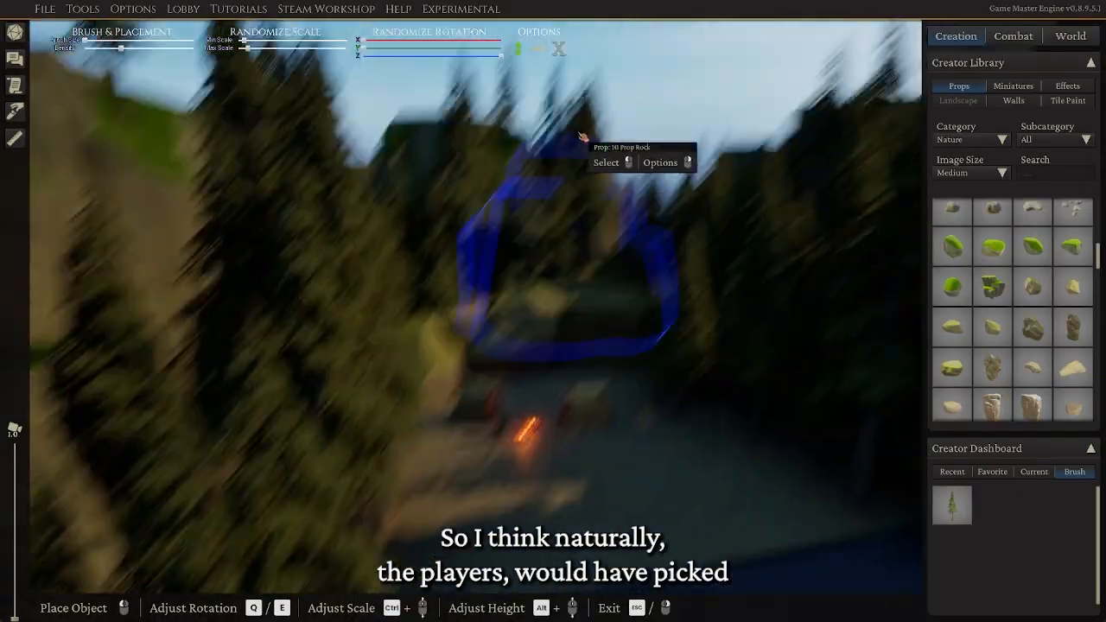
scroll(603, 273, "up", 3)
middle_click_drag(604, 276, 604, 317)
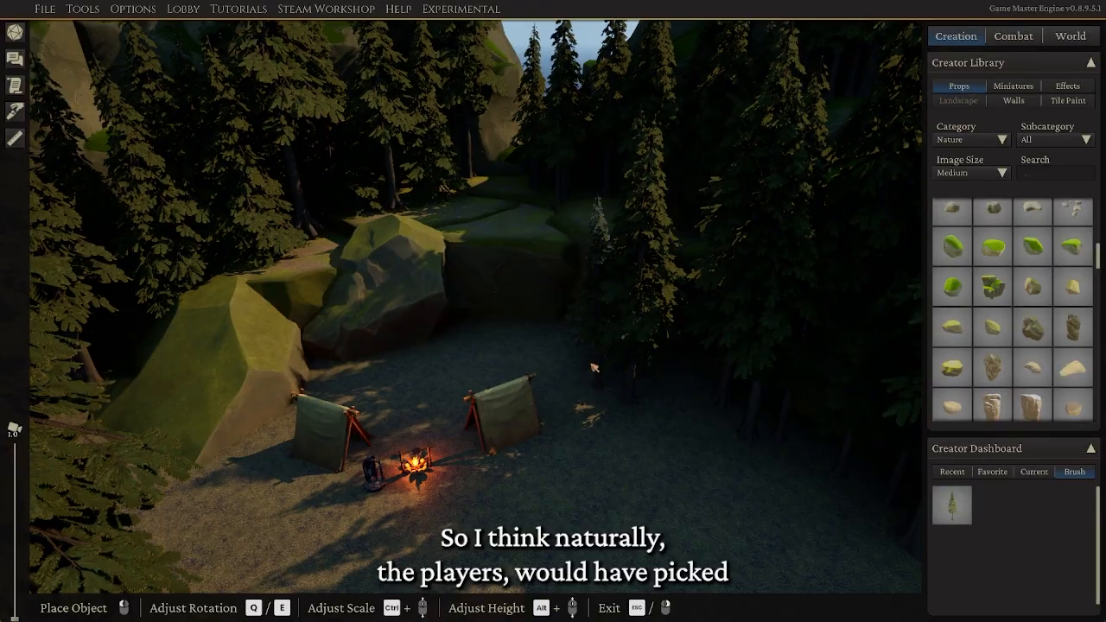
middle_click_drag(593, 368, 554, 325)
key("s")
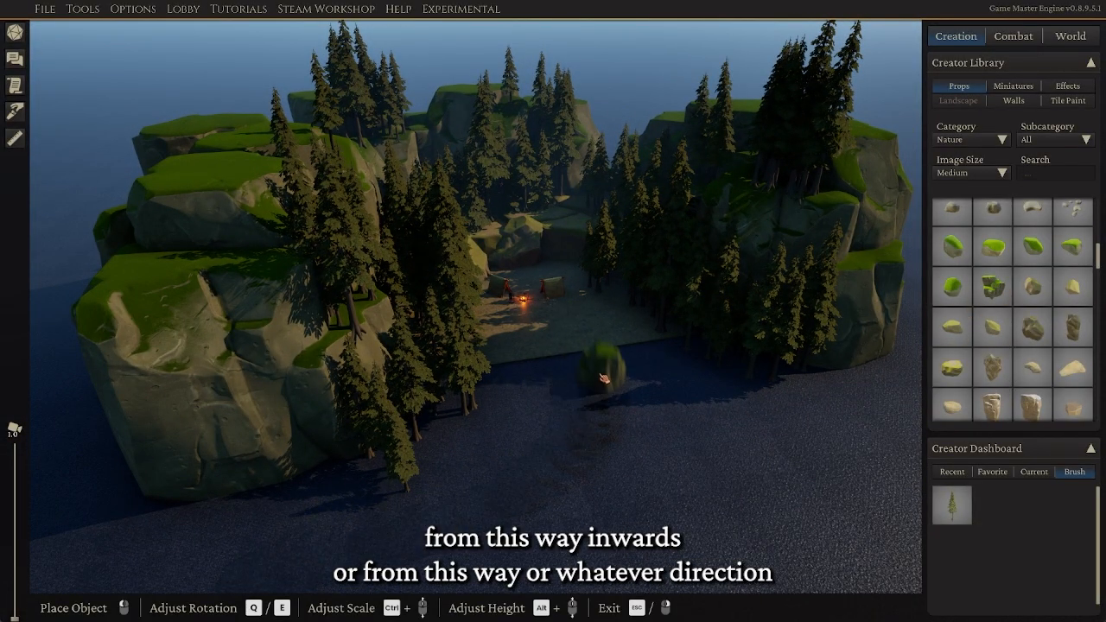
key("s")
key("d")
key("w")
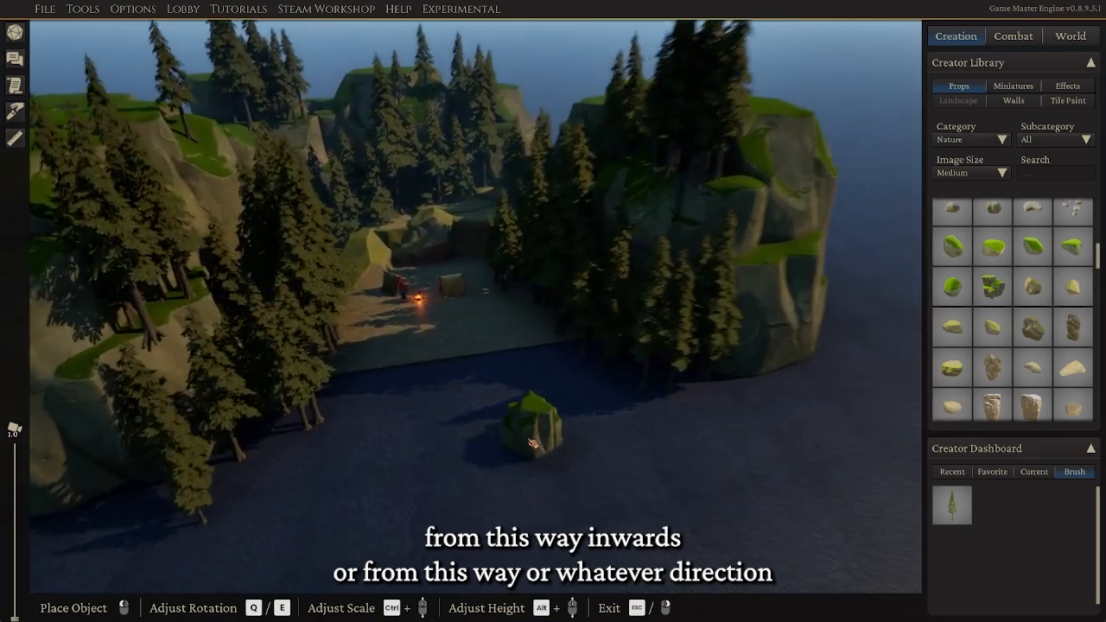
key("w")
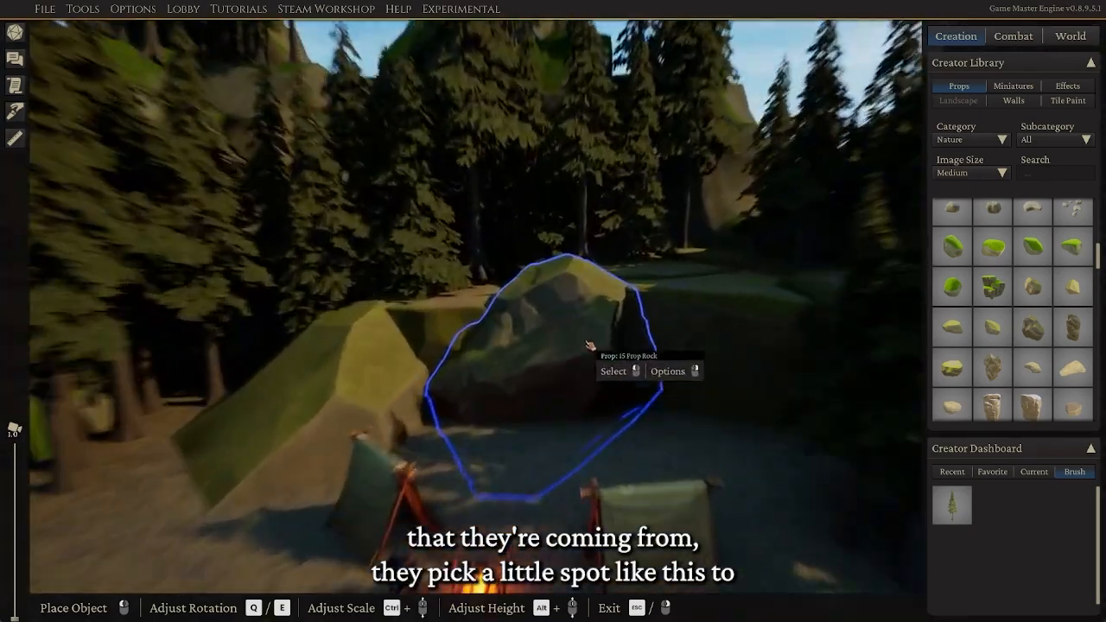
middle_click_drag(591, 345, 611, 424)
key("s")
key("w")
key("w")
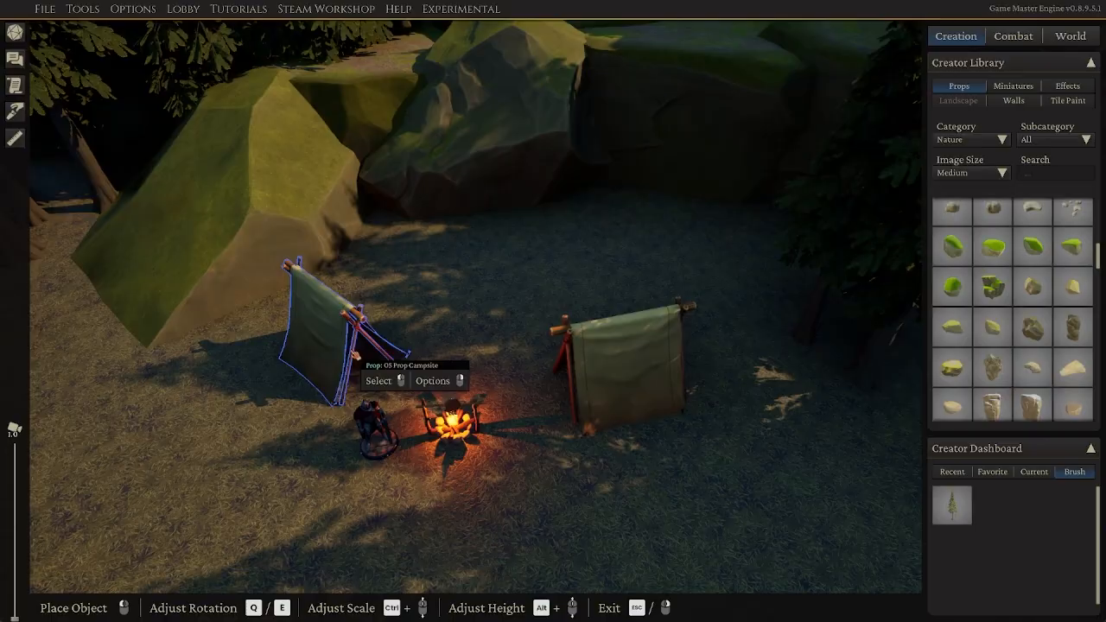
Move both tents closer to the cliff wall and rotate the second one to face the other across the camp
left_click_drag(383, 374, 433, 323)
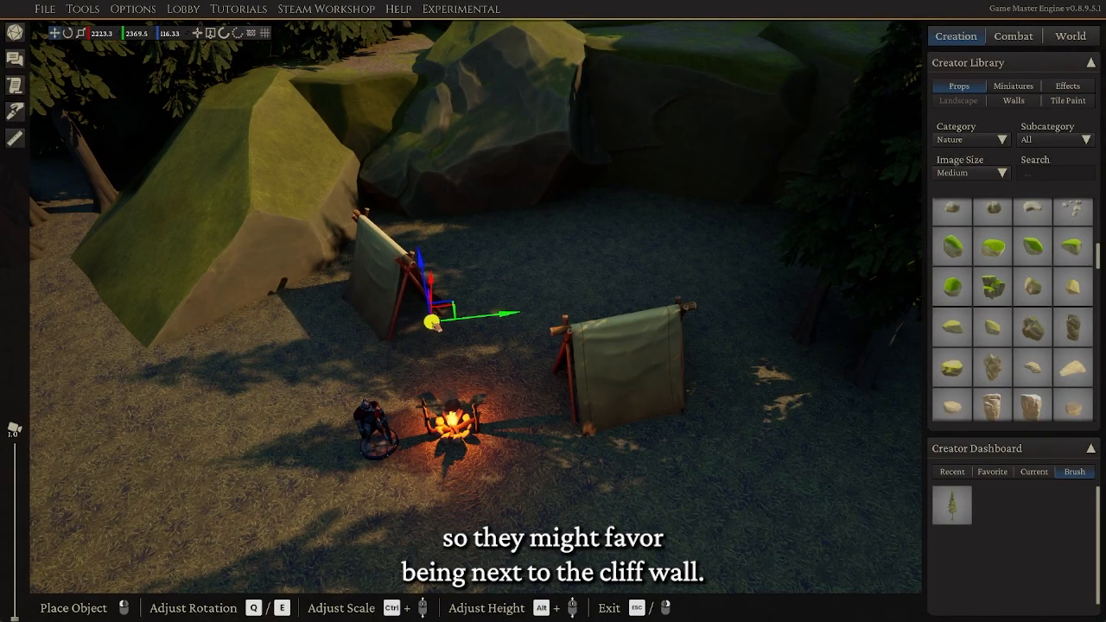
left_click(654, 398)
left_click_drag(566, 403, 624, 369)
key("e")
Move the campfire together with its cooking spit into the space between the two tents
middle_click_drag(586, 457, 577, 465)
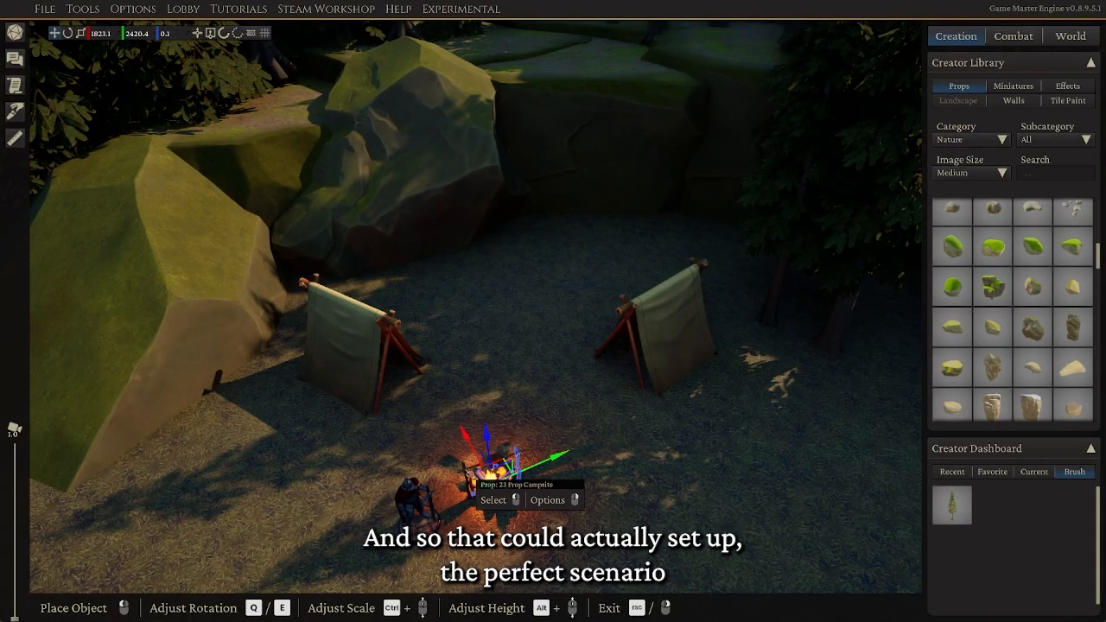
middle_click_drag(562, 482, 618, 496)
scroll(617, 496, "up", 3)
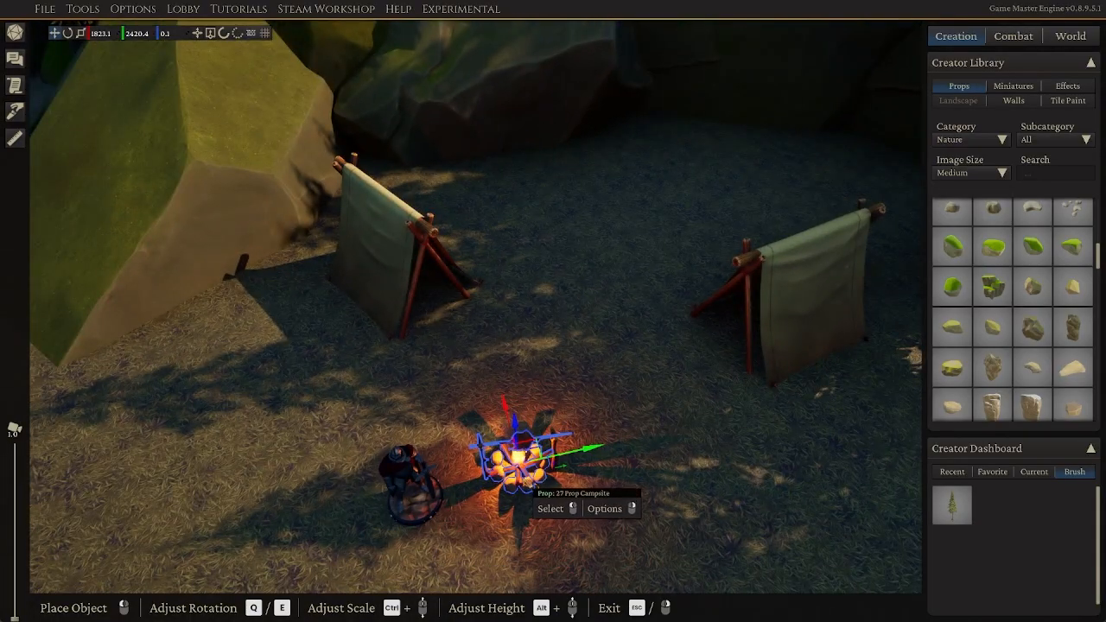
left_click_drag(519, 465, 585, 375)
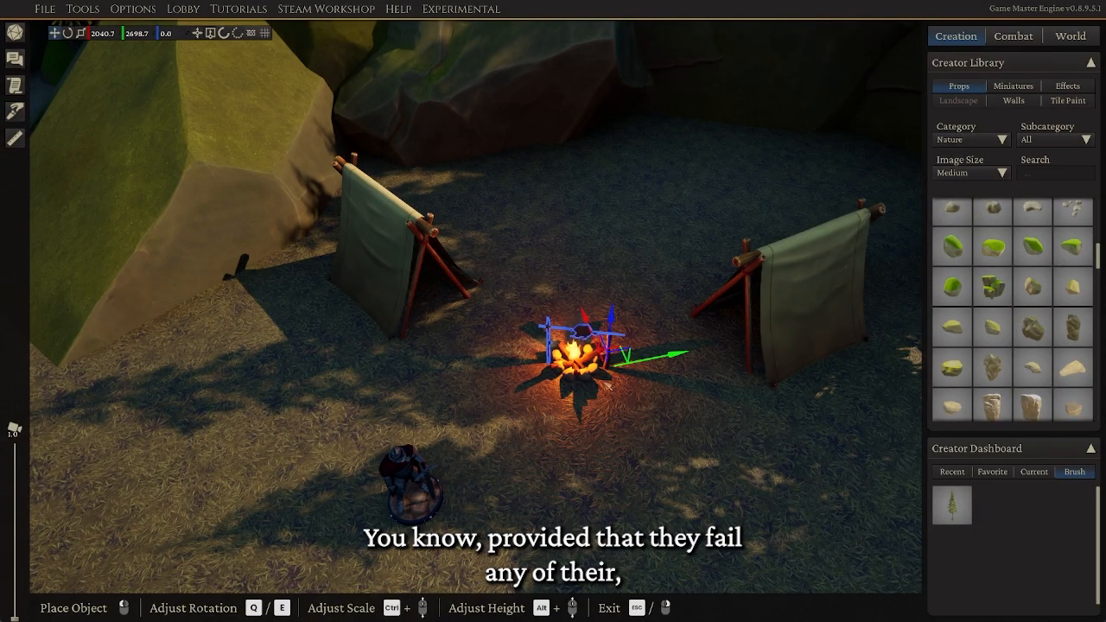
Move the human knight miniature beside the tent nearest the angular moss-covered rock
scroll(643, 428, "down", 5)
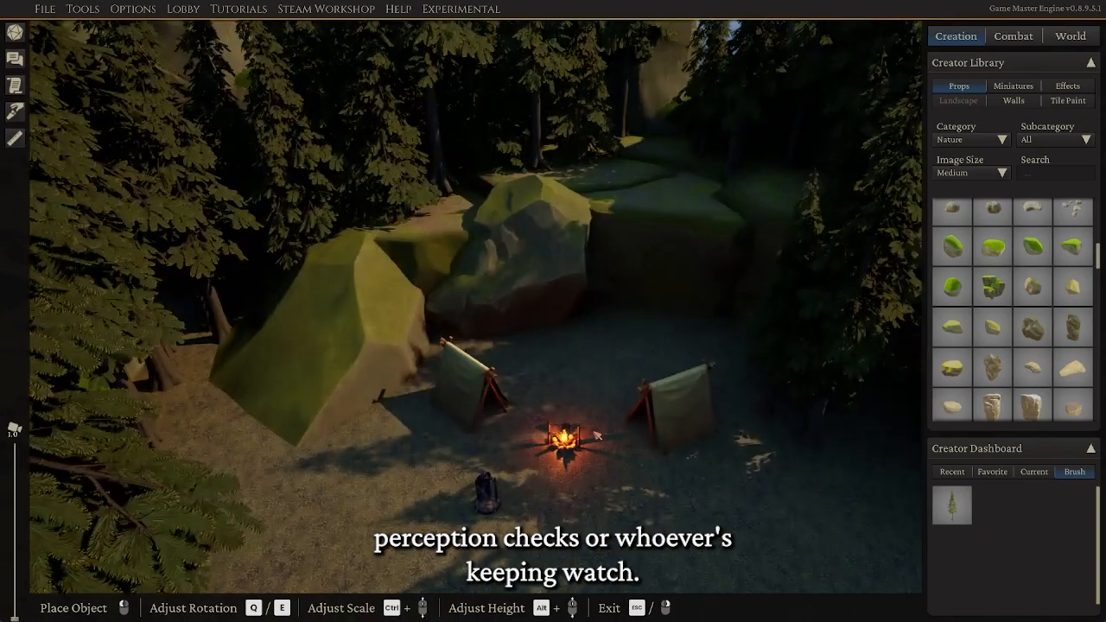
scroll(566, 488, "up", 2)
left_click_drag(456, 582, 483, 475)
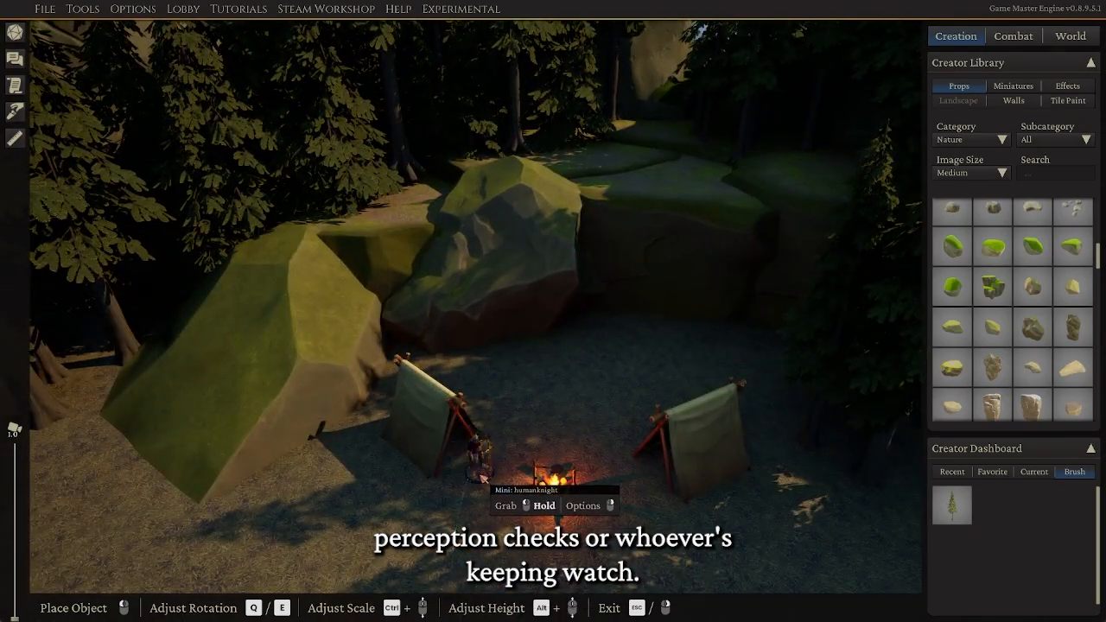
Place the black-hooded human rogue miniature with curved blades by the campfire, in front of the other tent
scroll(637, 358, "down", 3)
middle_click_drag(637, 358, 553, 380)
scroll(551, 363, "up", 3)
left_click(1009, 89)
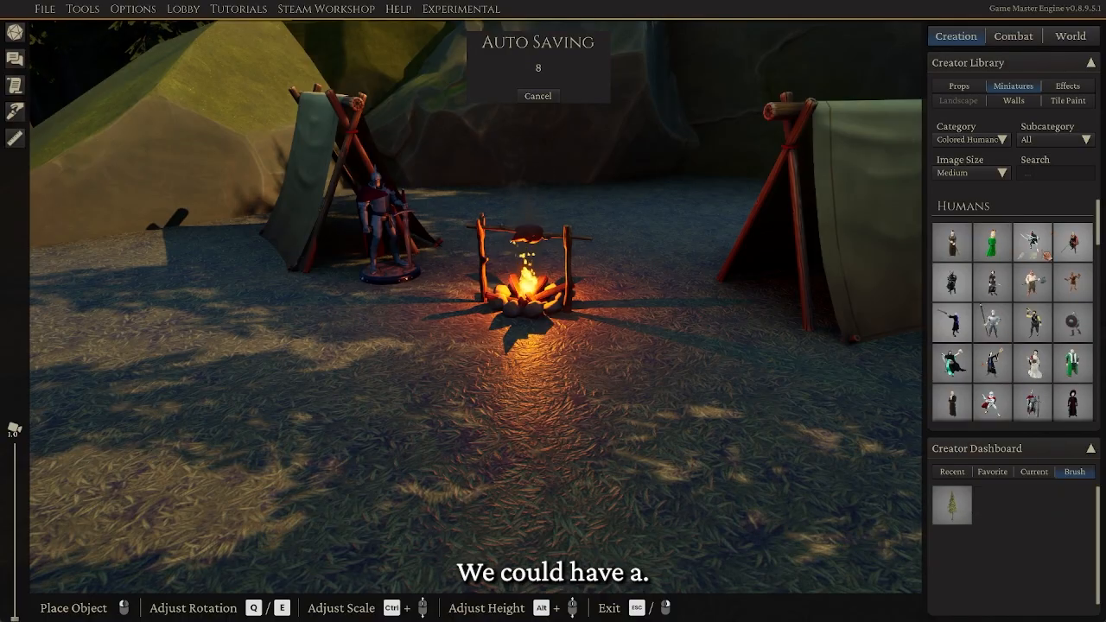
scroll(1029, 346, "down", 2)
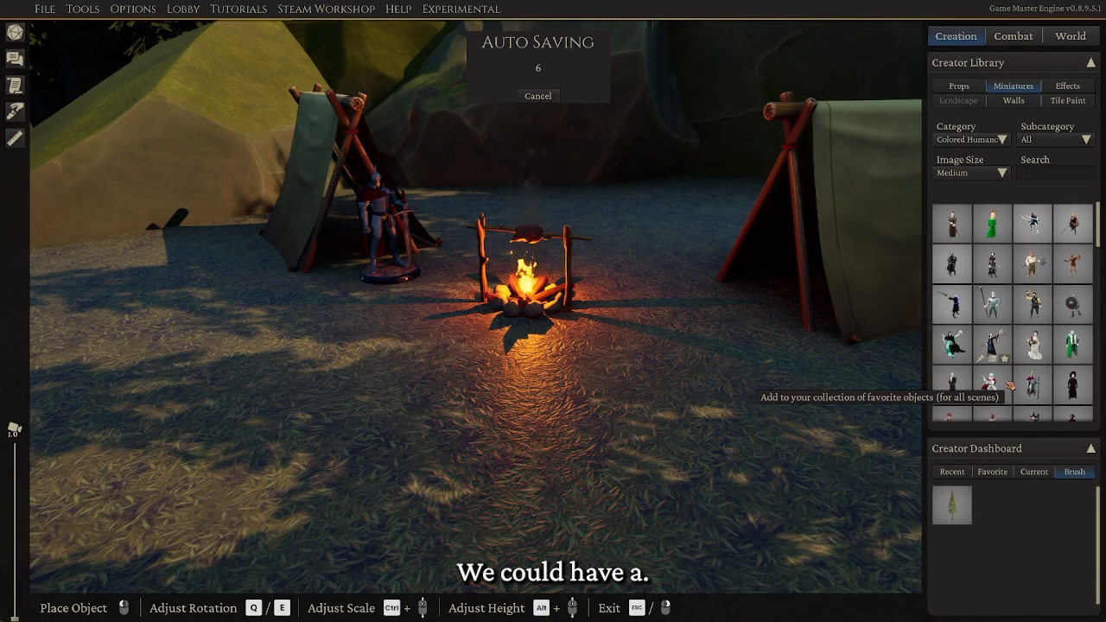
scroll(1024, 364, "down", 1)
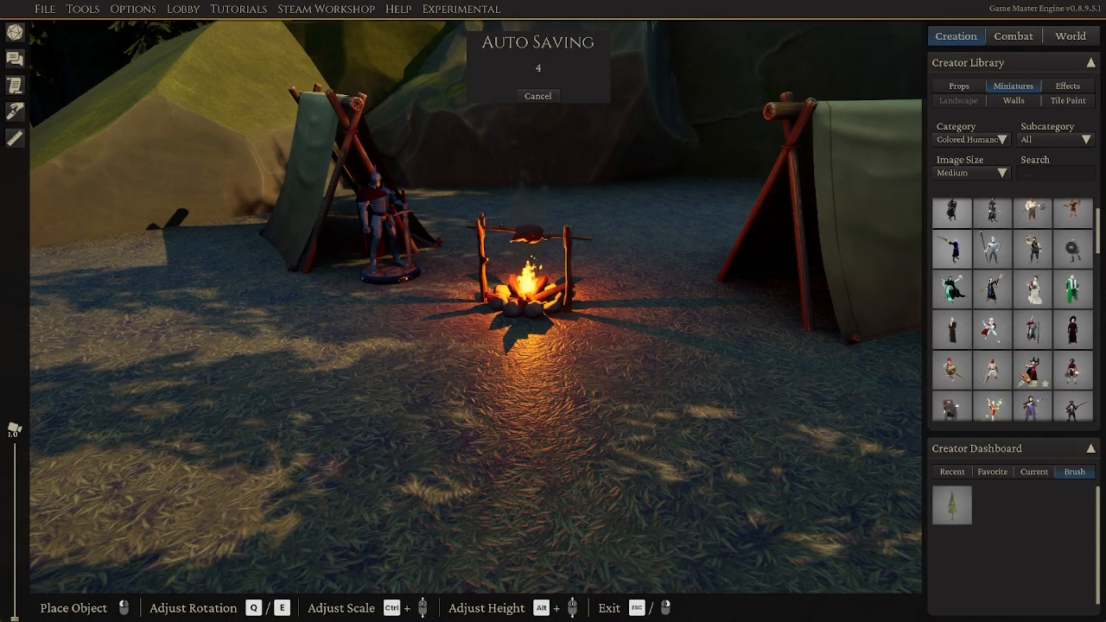
mouse_move(1041, 363)
scroll(1054, 285, "up", 3)
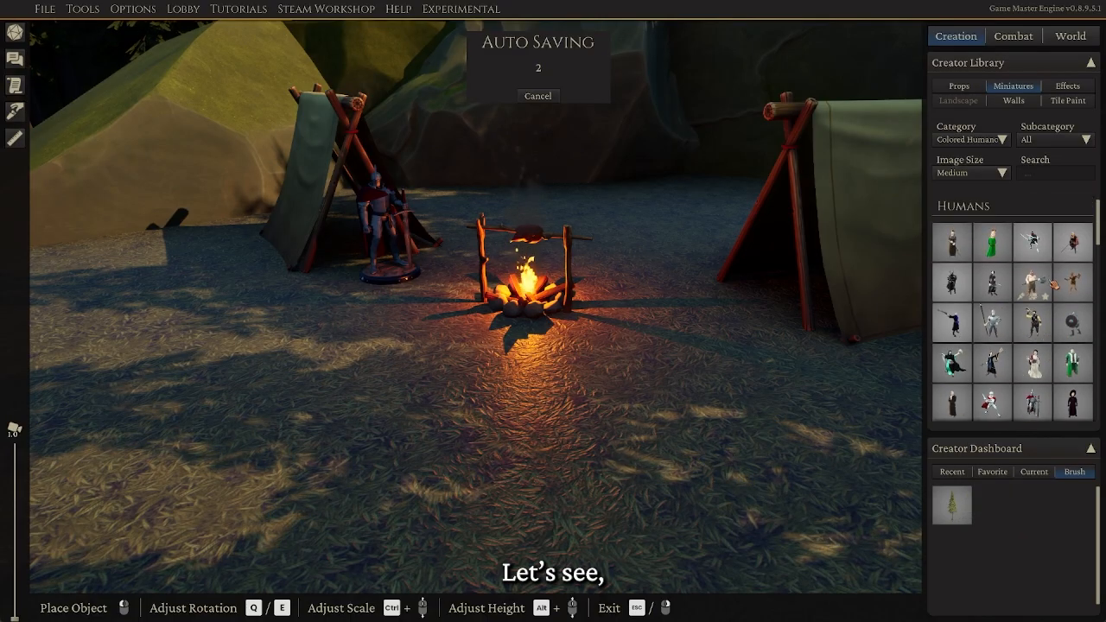
left_click(1039, 242)
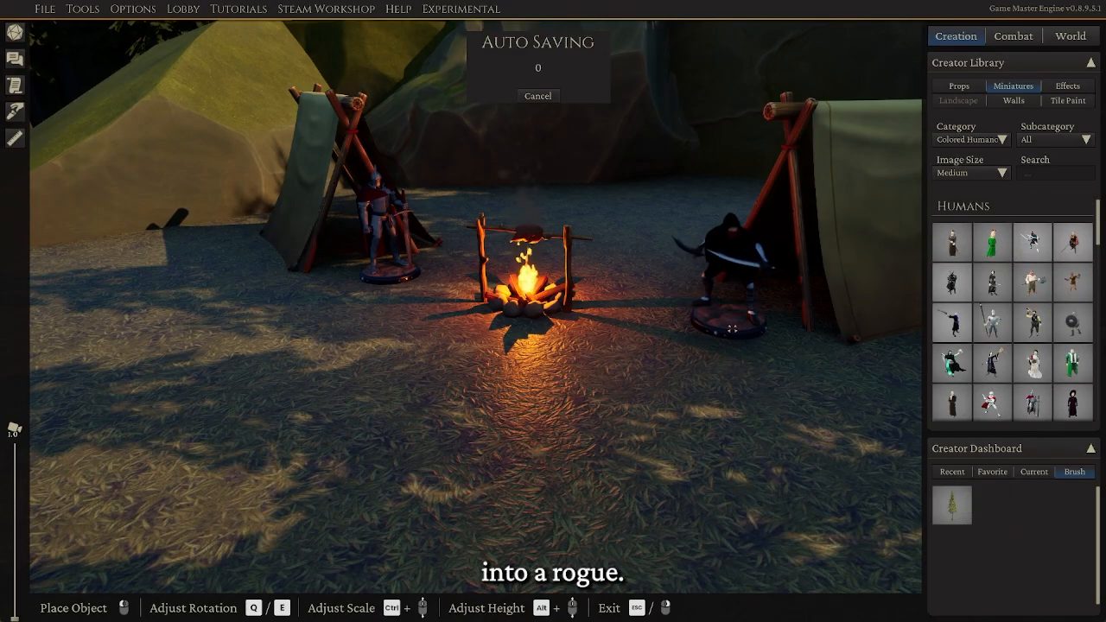
left_click(719, 311)
right_click(730, 408)
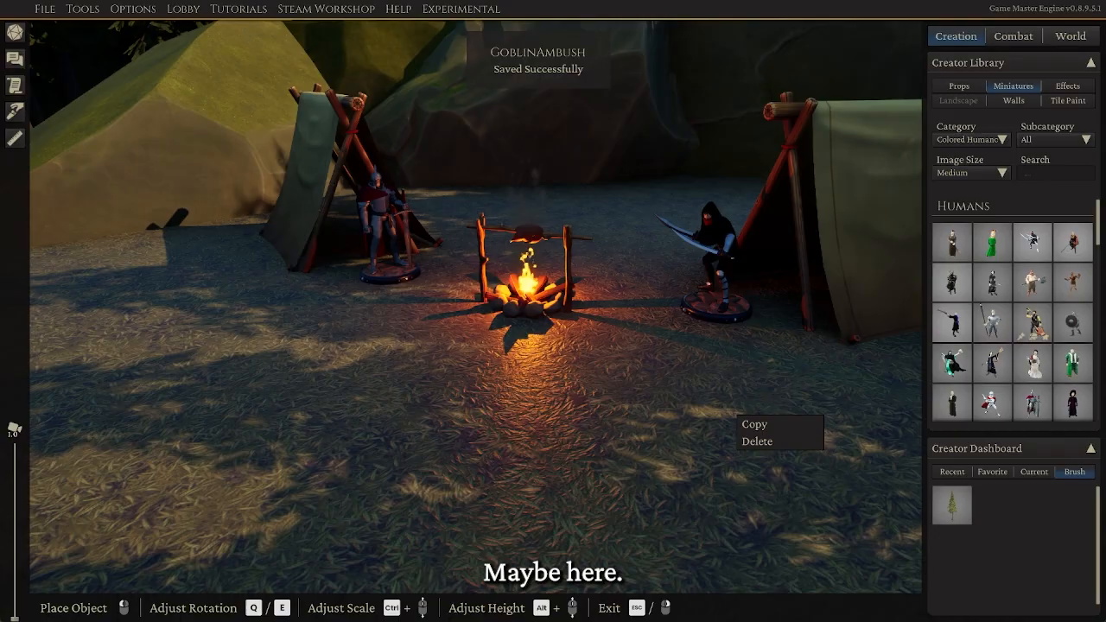
Place the elf bard miniature with the green and blue dress beside the black-hooded rogue, in front of the tent
scroll(1012, 371, "down", 4)
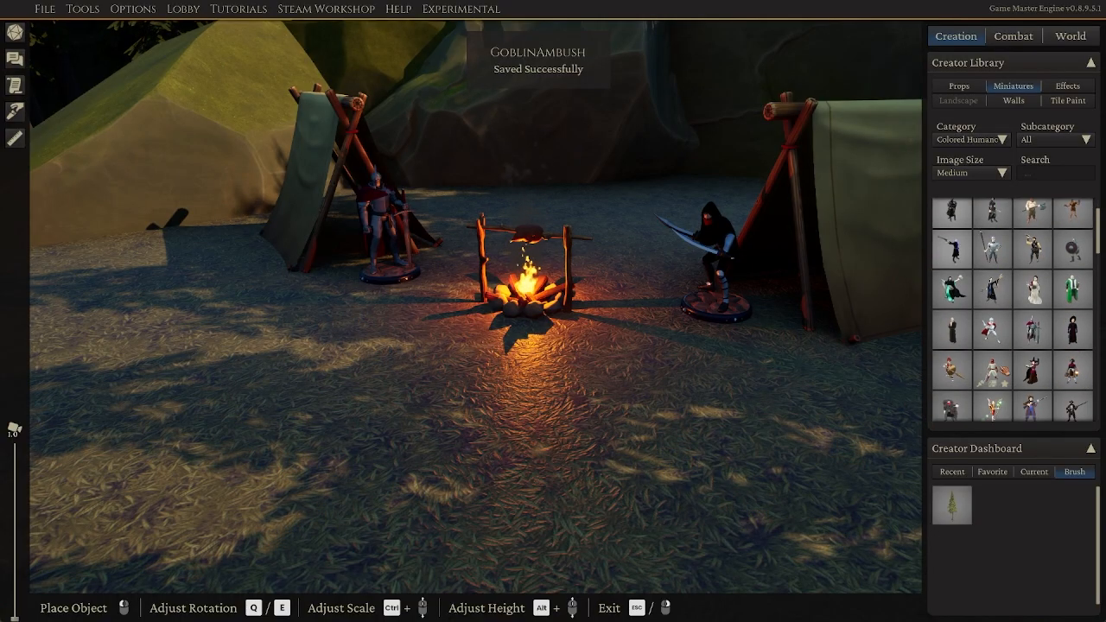
scroll(1013, 371, "down", 3)
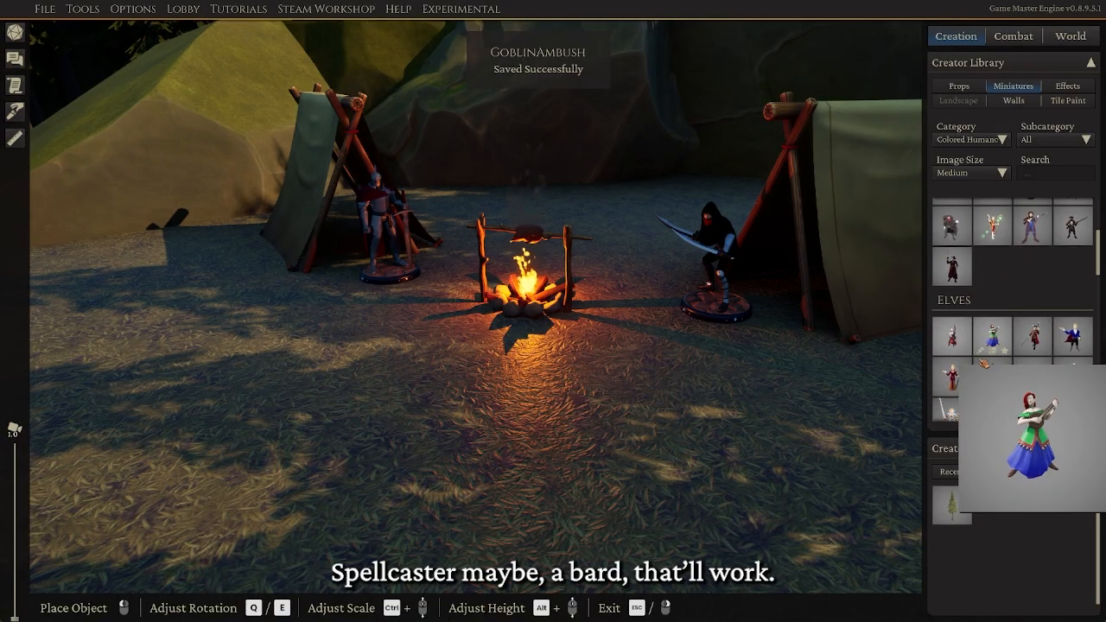
left_click(993, 279)
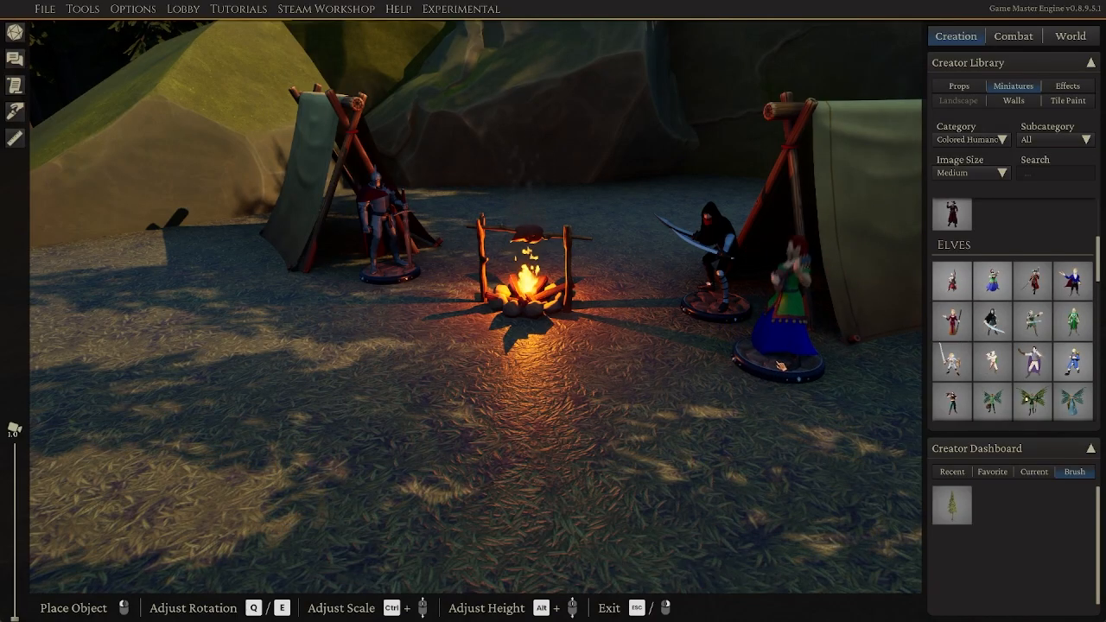
left_click(780, 366)
right_click(603, 451)
left_click(582, 527)
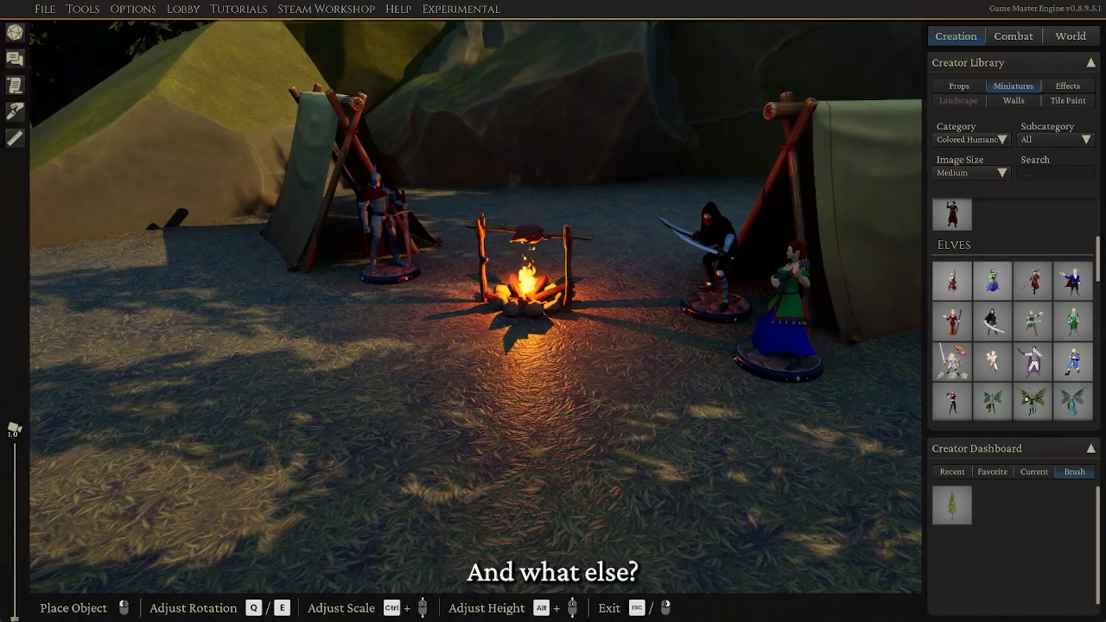
Place the red-caped dwarf cleric miniature beside the knight, near the tent by the mossy rock
scroll(1013, 311, "down", 8)
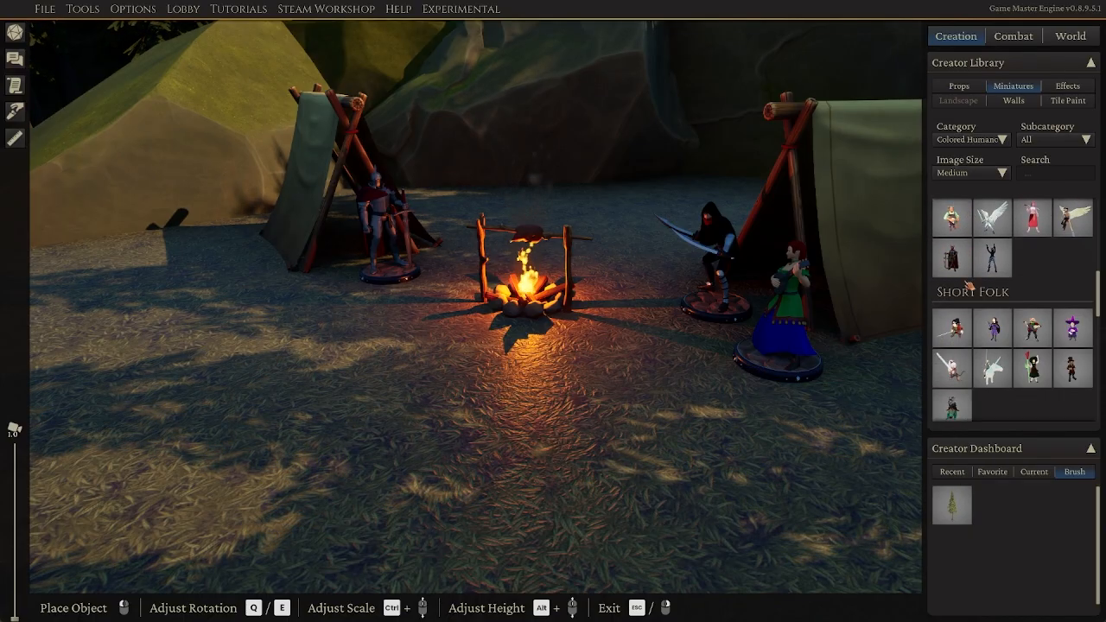
scroll(993, 320, "up", 2)
scroll(994, 346, "down", 4)
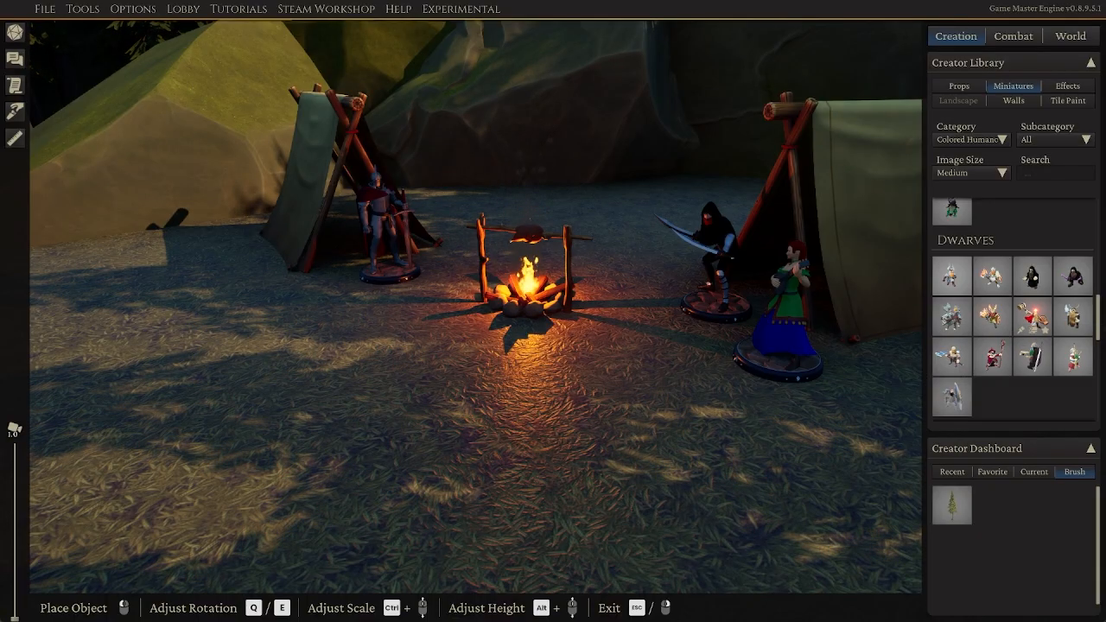
left_click(1033, 316)
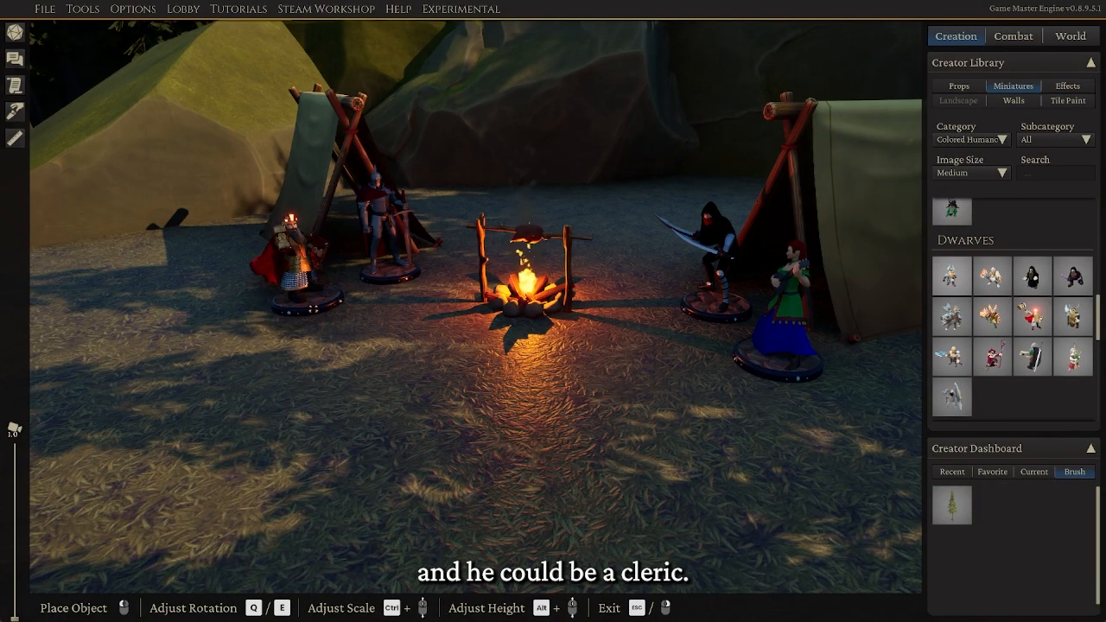
left_click(307, 301)
right_click(398, 416)
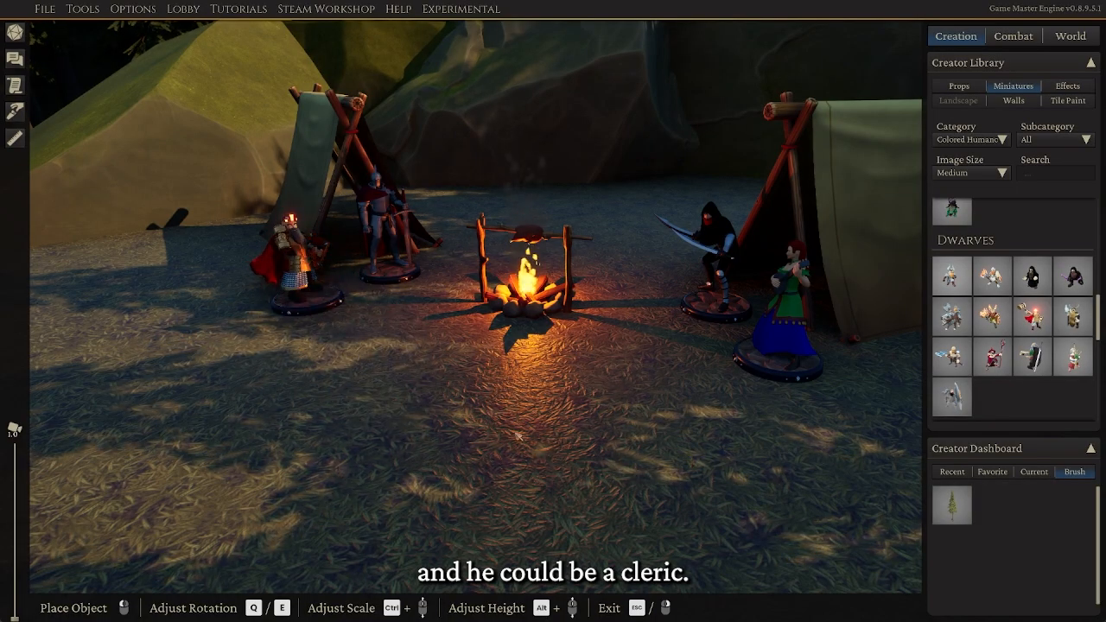
Examine the finished camp from above and from around the tents, including the surrounding rocks and pines
right_click_drag(518, 436, 565, 434)
scroll(487, 476, "down", 8)
key("s")
scroll(549, 413, "down", 6)
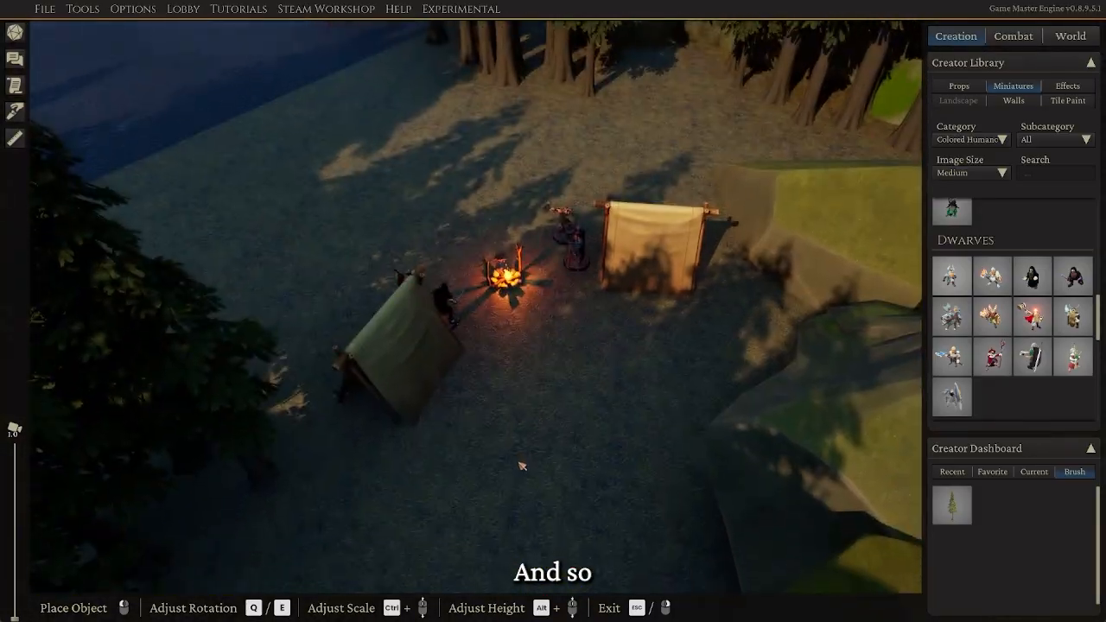
scroll(522, 467, "down", 3)
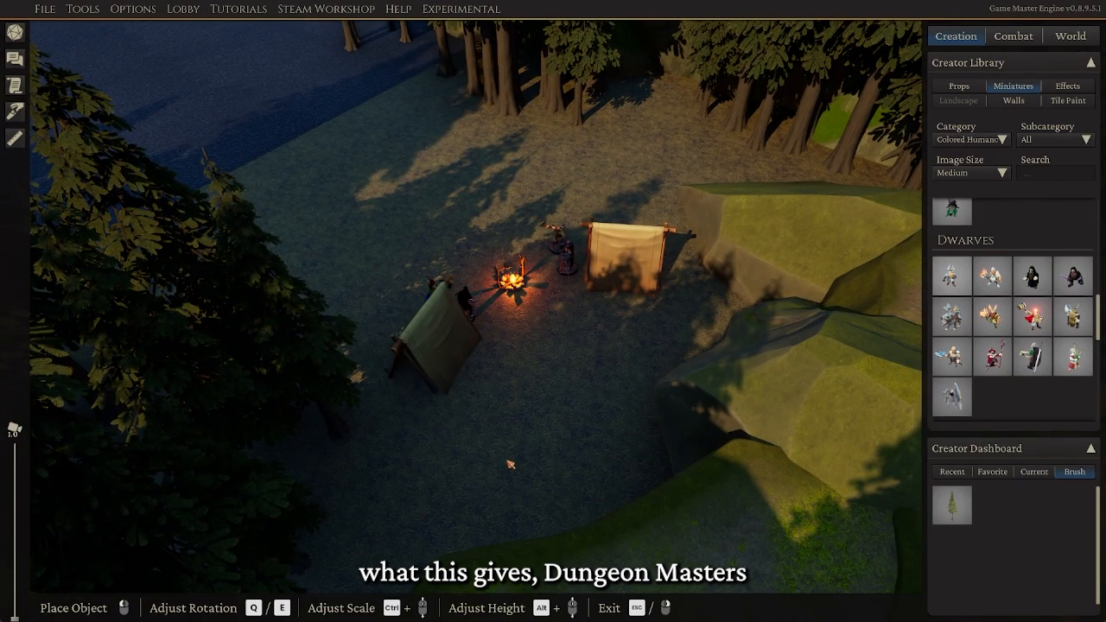
middle_click_drag(511, 455, 581, 434)
scroll(495, 432, "up", 3)
middle_click_drag(536, 488, 467, 489)
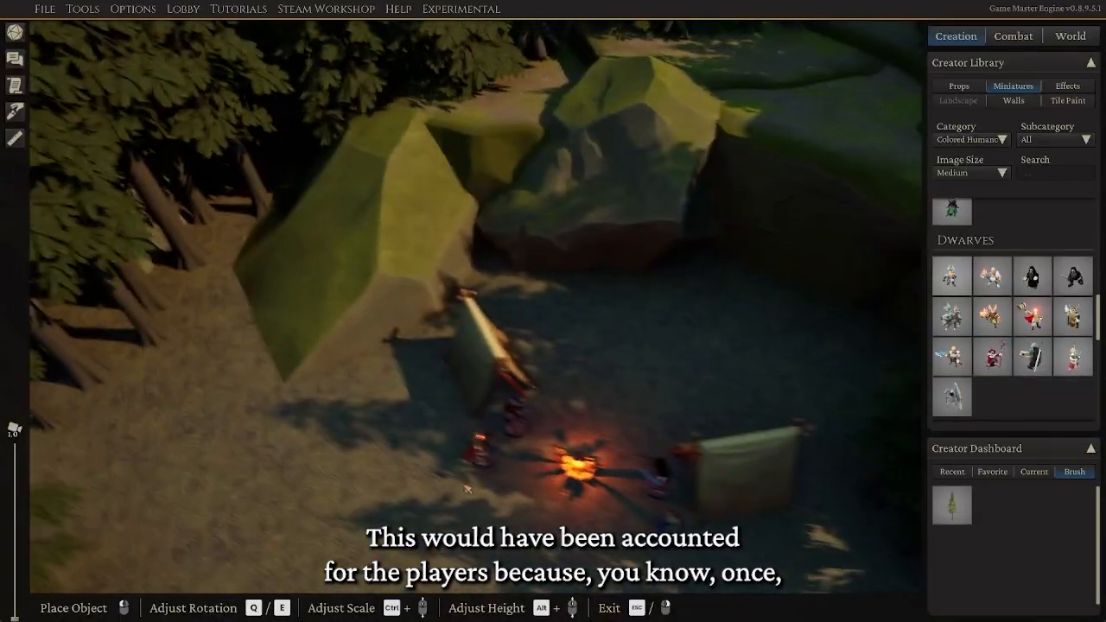
middle_click_drag(554, 451, 585, 303)
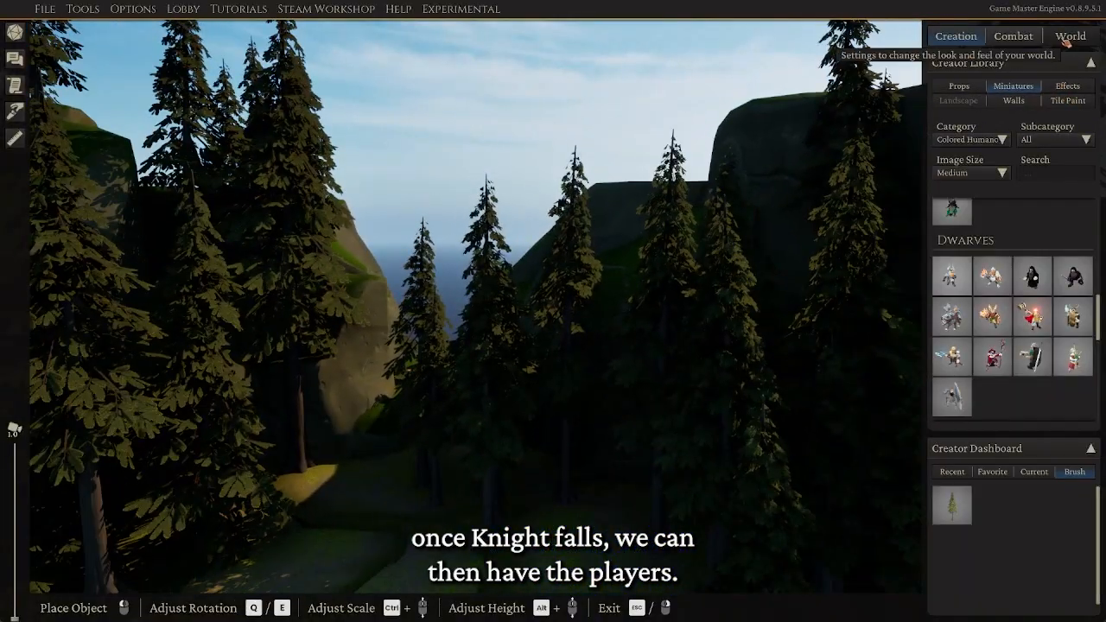
Set the world's time of day to 63%, moon radius to 37% and sun inclination to -58%
left_click(1070, 36)
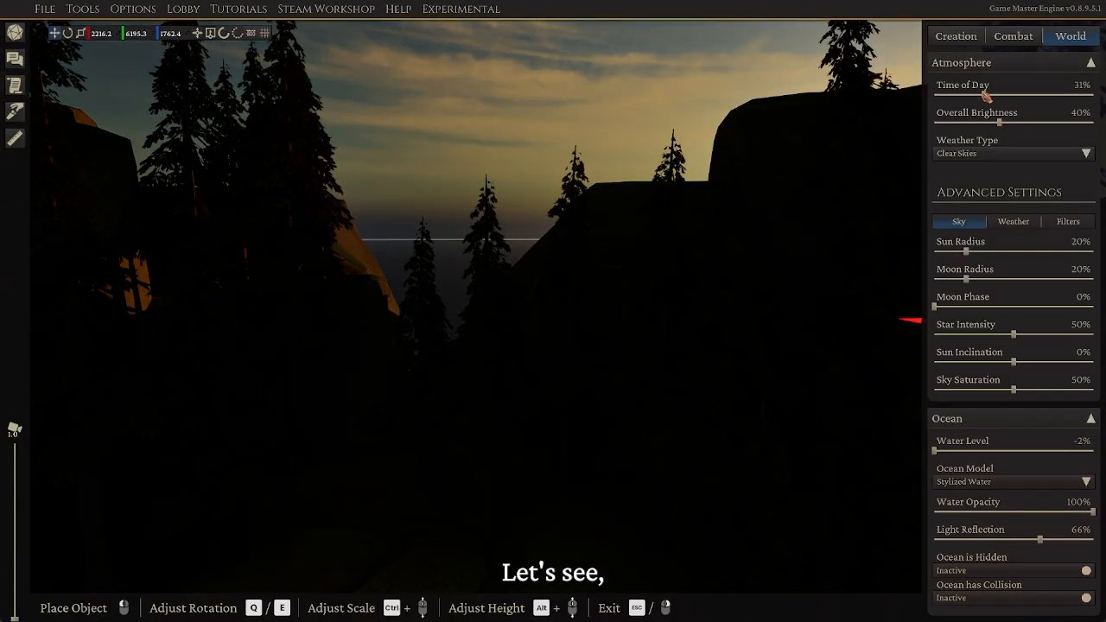
left_click_drag(1001, 101, 1036, 130)
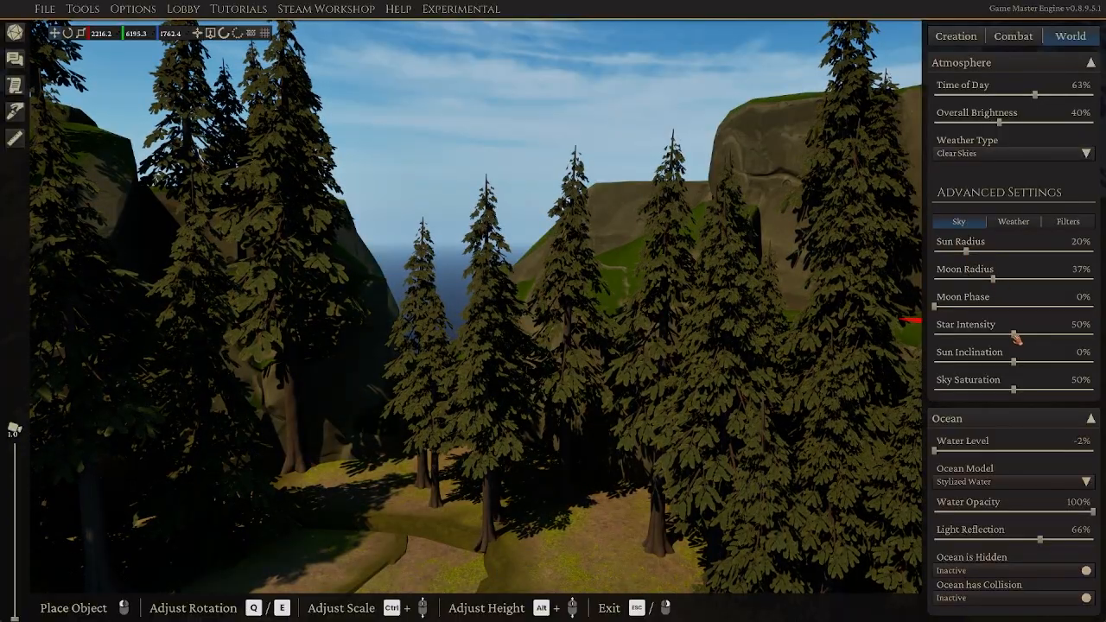
left_click_drag(1019, 364, 972, 370)
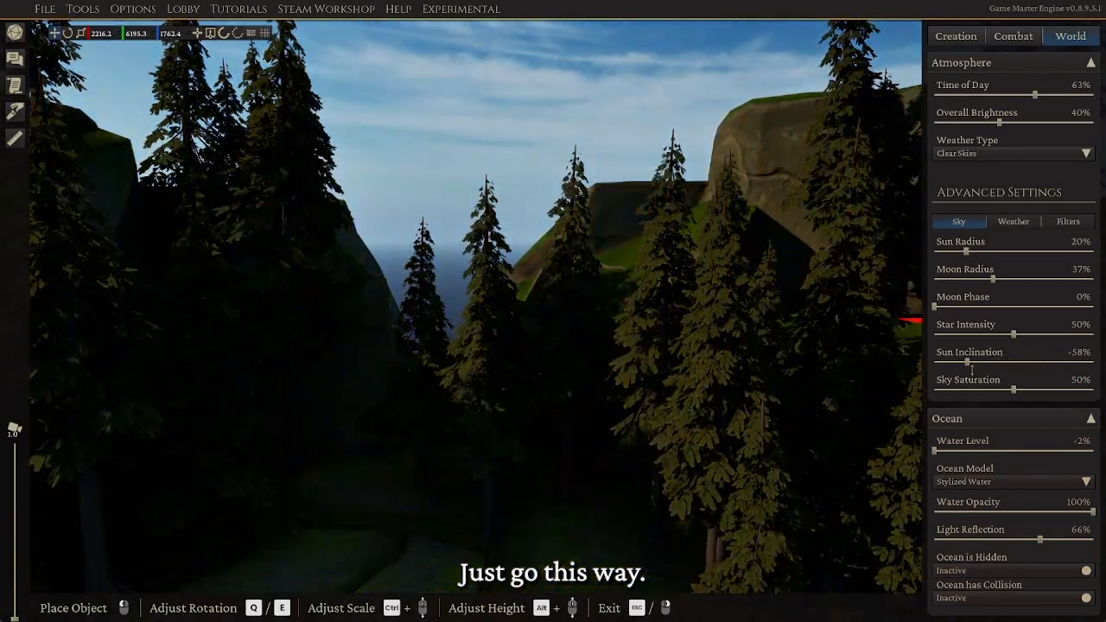
Darken the scene to dusk by setting time of day to 78% and overall brightness to 62%
middle_click_drag(593, 304, 627, 286)
key("s")
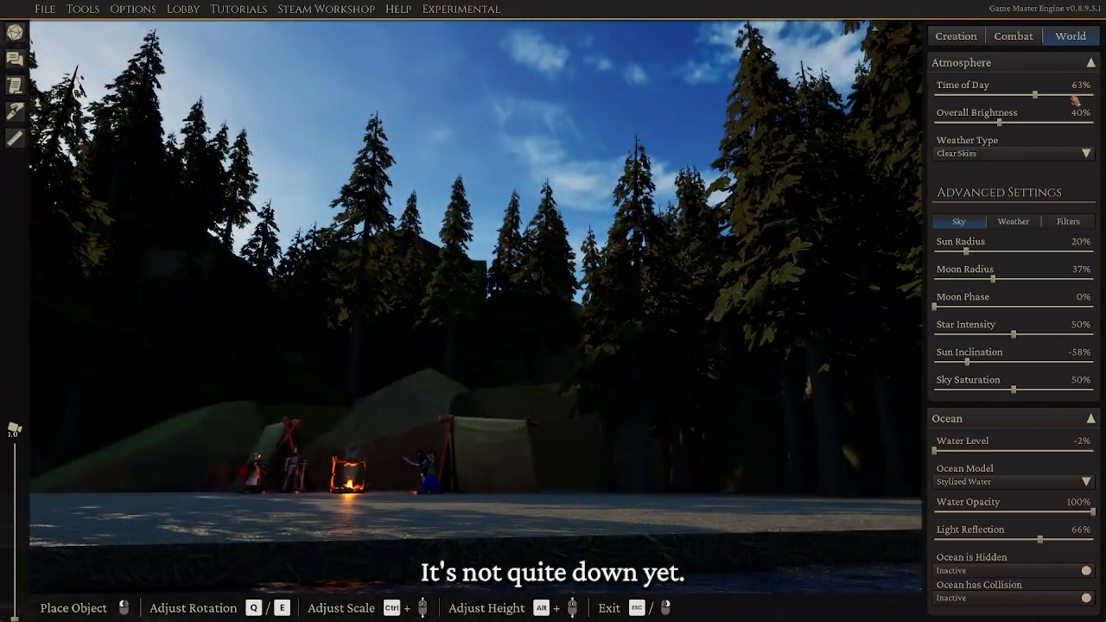
left_click_drag(1035, 98, 1065, 97)
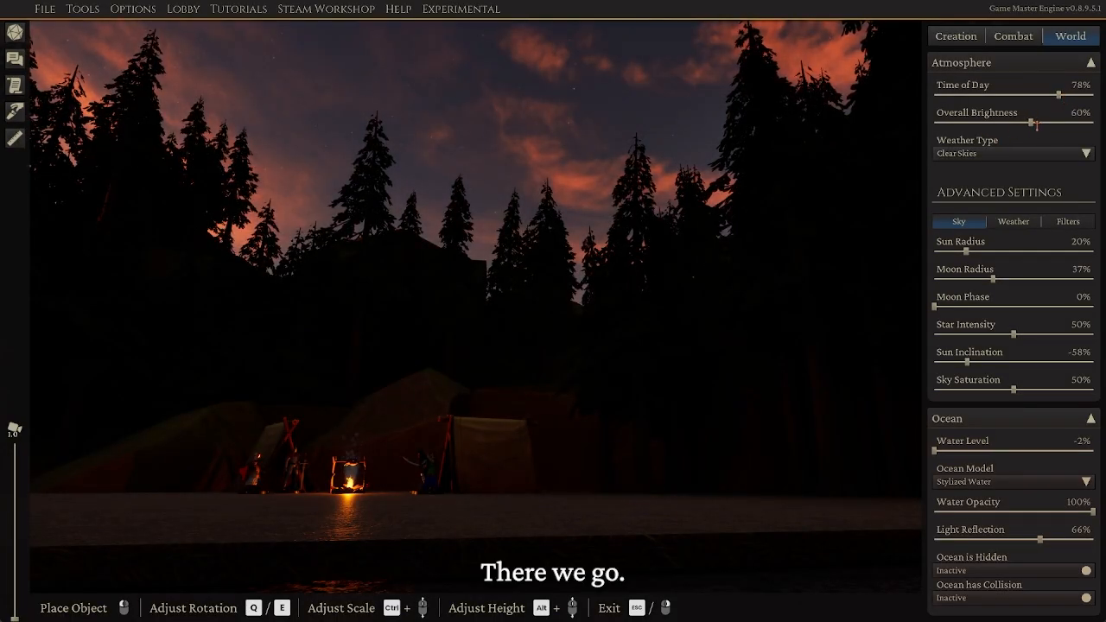
Examine how the dusk lighting looks on the goblins' ledge and on the party around the campfire
middle_click_drag(623, 351, 593, 388)
key("w")
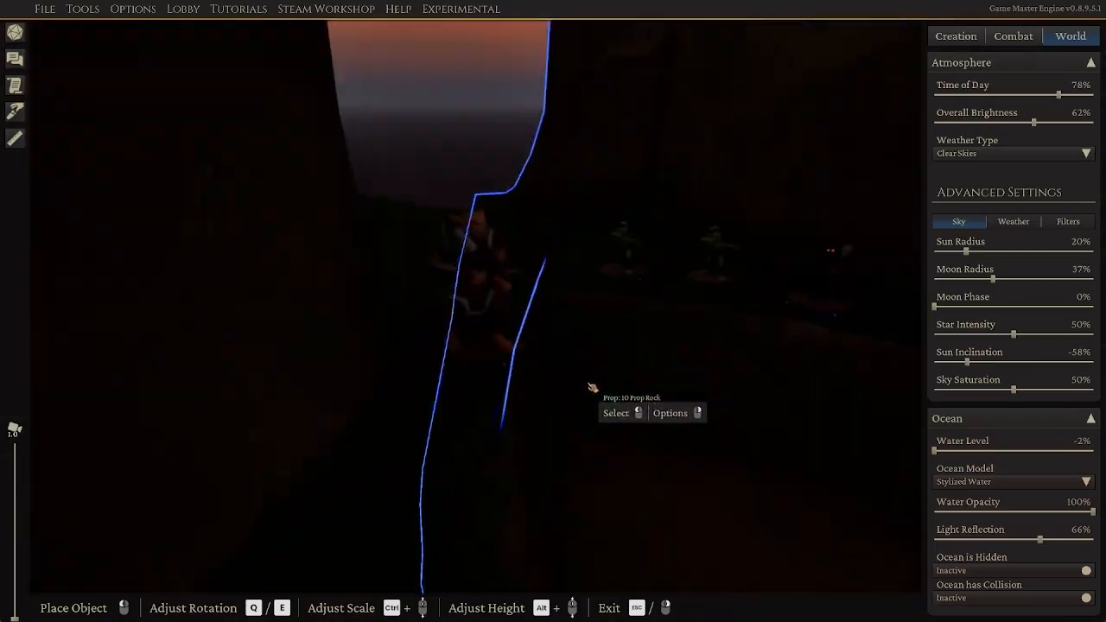
left_click_drag(679, 281, 657, 299)
key("d")
middle_click_drag(657, 299, 482, 395)
key("s")
key("s")
key("d")
key("w")
key("d")
key("w")
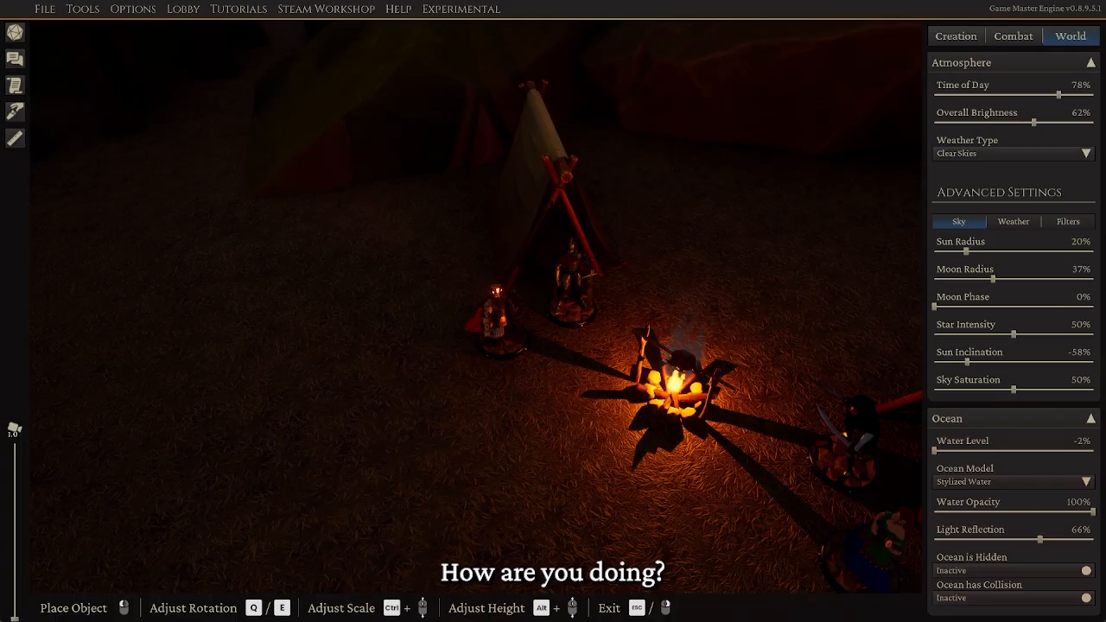
Inspect the firelit camp from several angles and distances, checking the sightline between the tents and the ledge above
right_click_drag(421, 399, 420, 398)
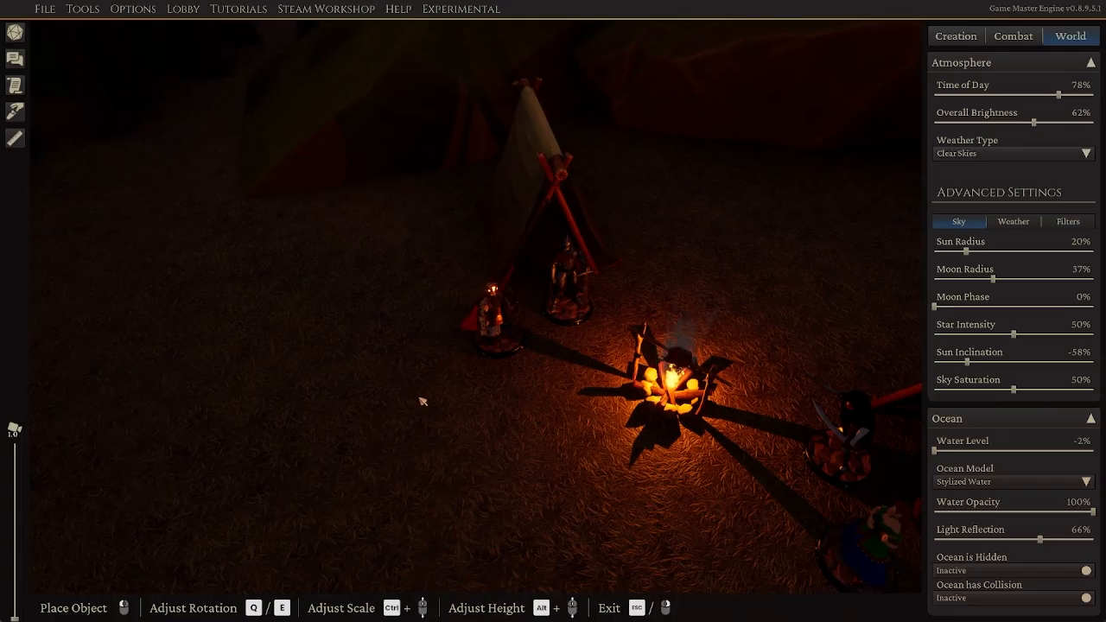
scroll(462, 410, "down", 4)
middle_click_drag(420, 443, 504, 375)
scroll(542, 385, "up", 3)
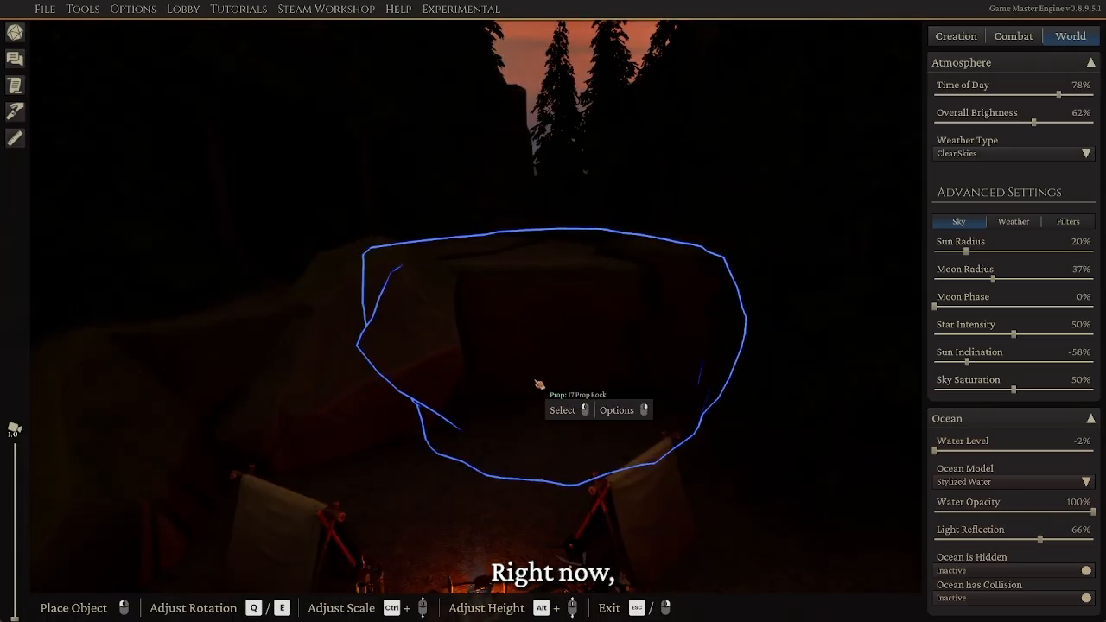
middle_click_drag(536, 432, 535, 463)
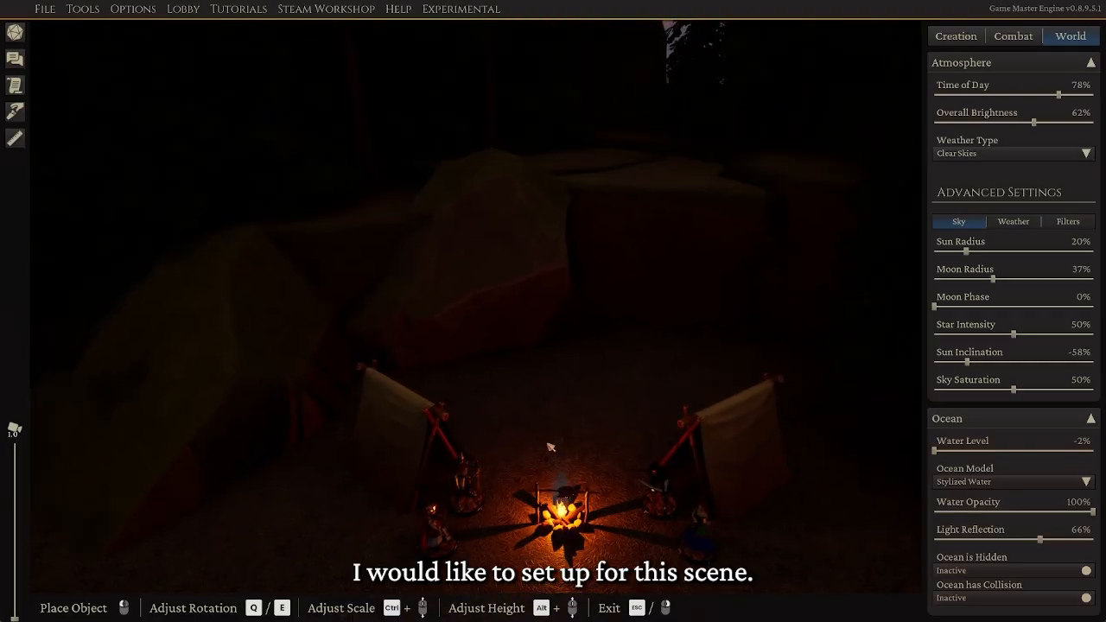
middle_click_drag(550, 447, 612, 414)
scroll(551, 438, "down", 3)
middle_click_drag(615, 350, 554, 454)
scroll(529, 482, "up", 3)
scroll(530, 482, "down", 2)
scroll(530, 481, "up", 3)
scroll(554, 453, "down", 4)
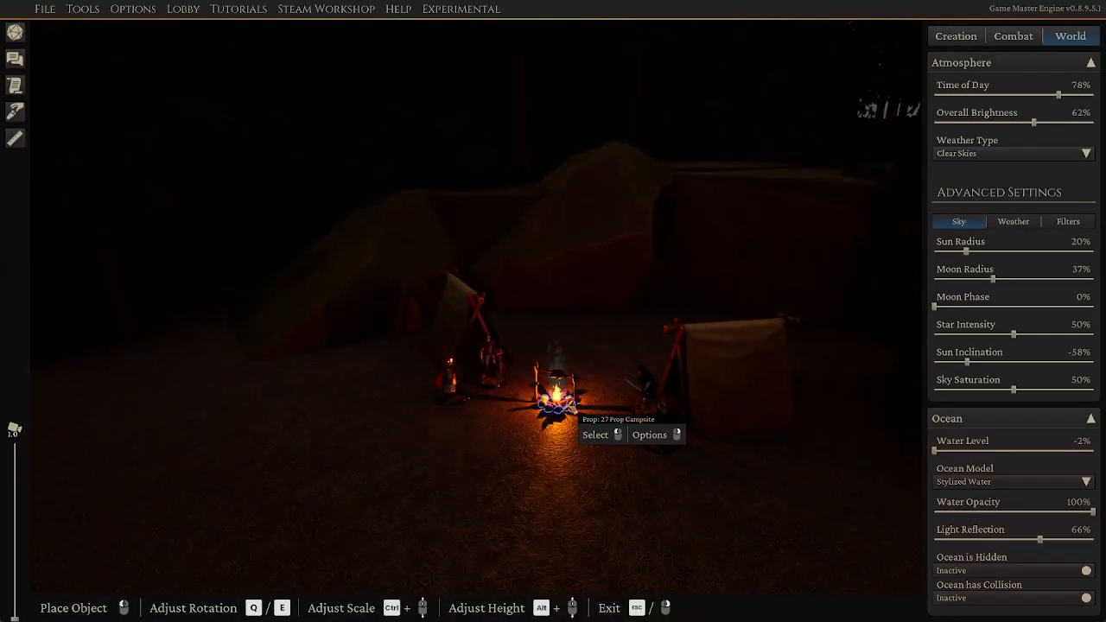
scroll(555, 454, "up", 4)
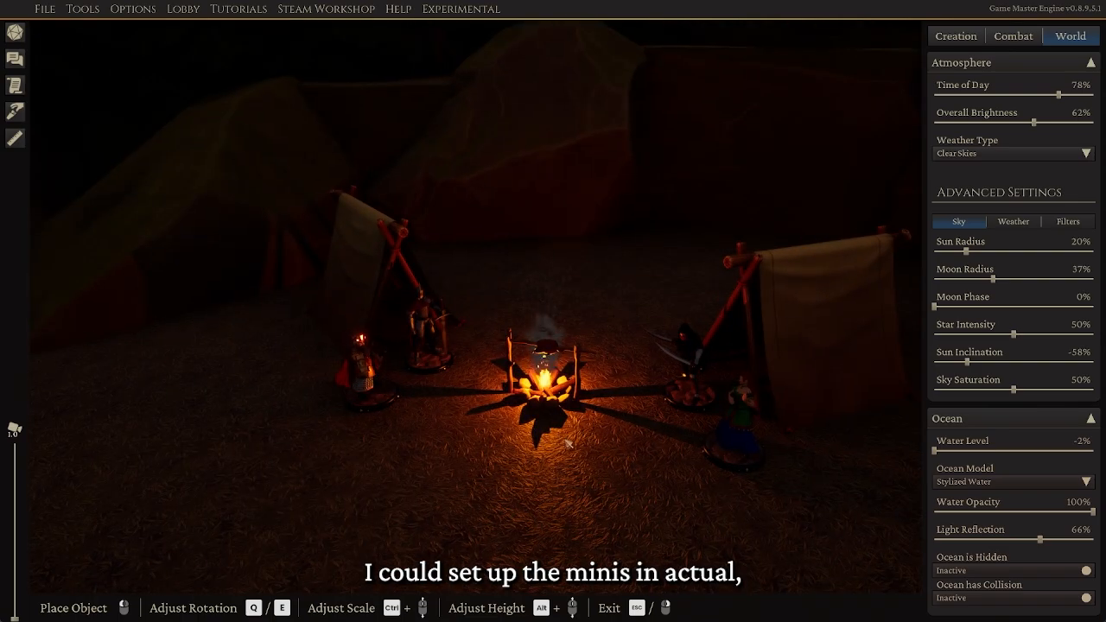
scroll(625, 346, "down", 5)
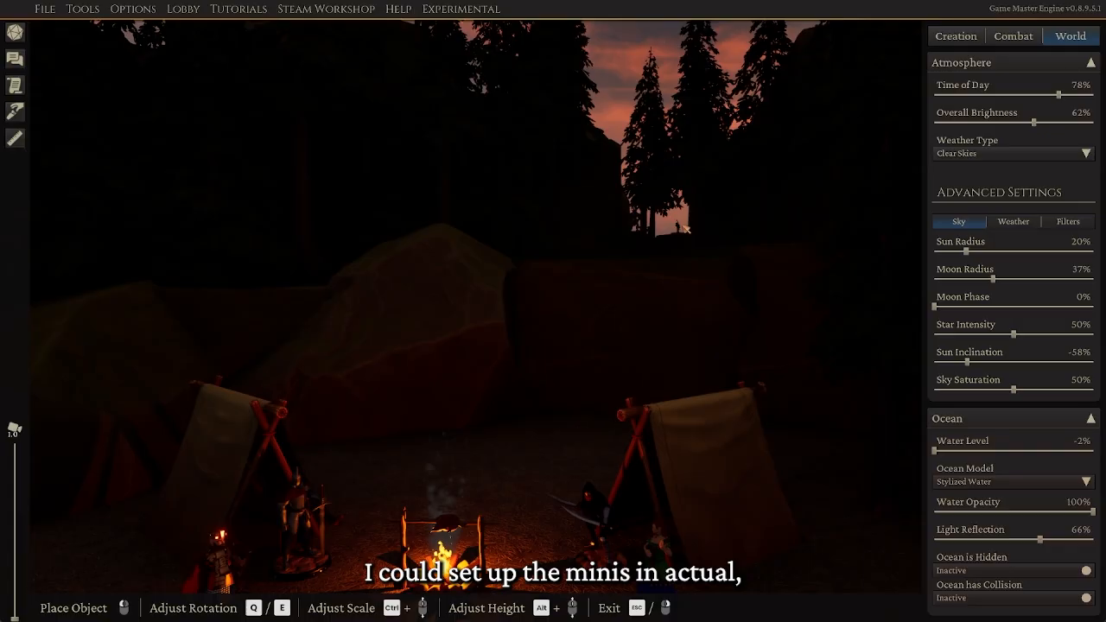
middle_click_drag(637, 296, 590, 366)
scroll(590, 366, "down", 3)
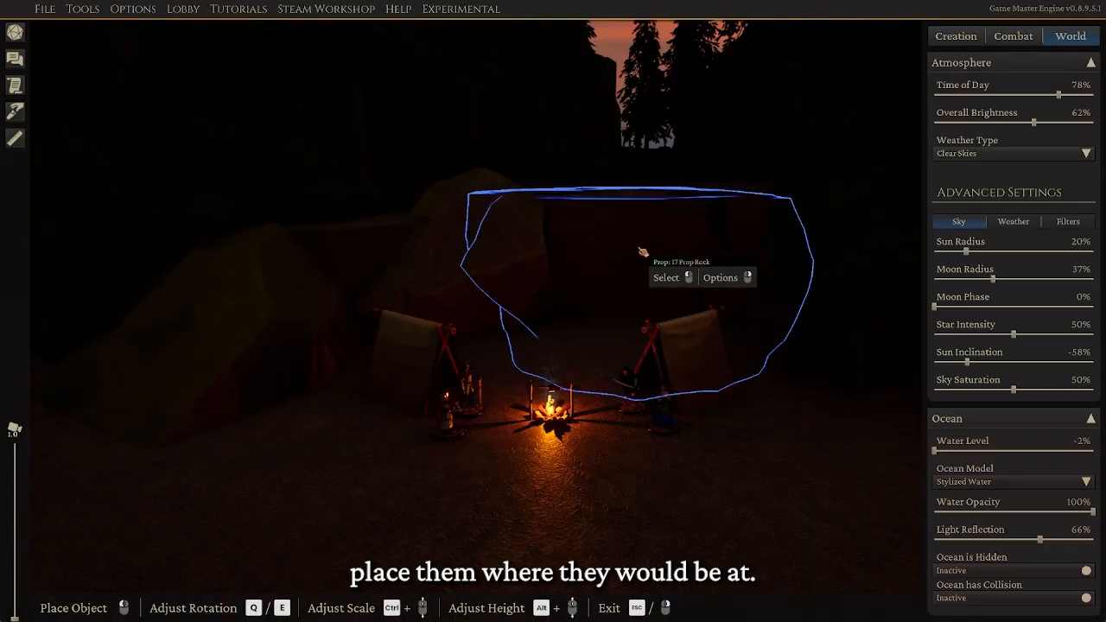
middle_click_drag(356, 403, 376, 487)
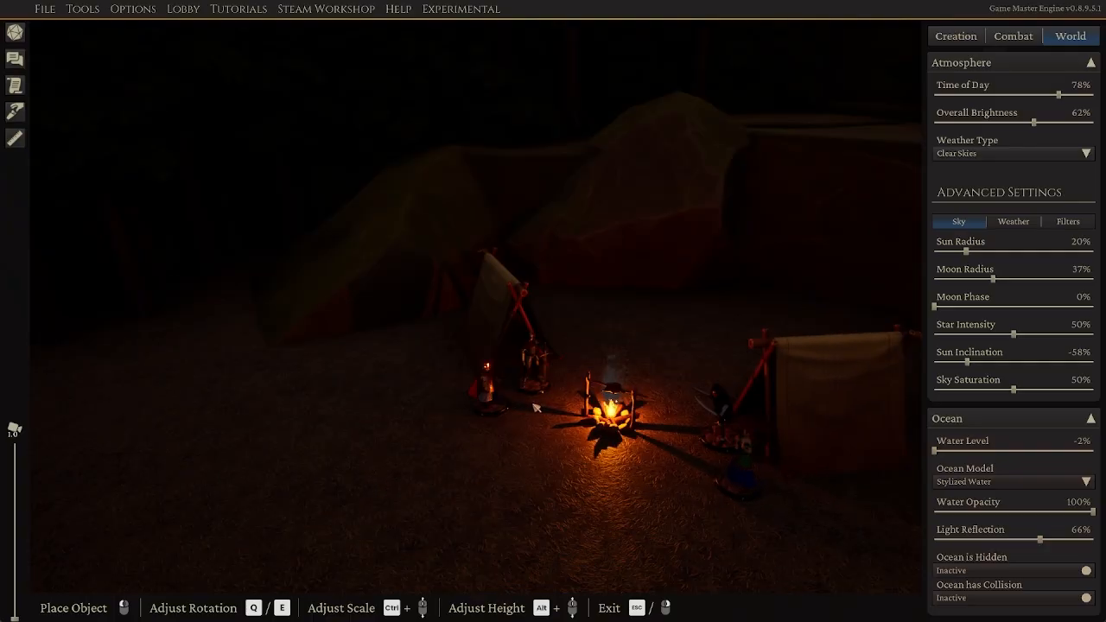
Brighten the scene by setting the time of day to 62%
middle_click_drag(548, 384, 518, 348)
key("w")
key("a")
key("w")
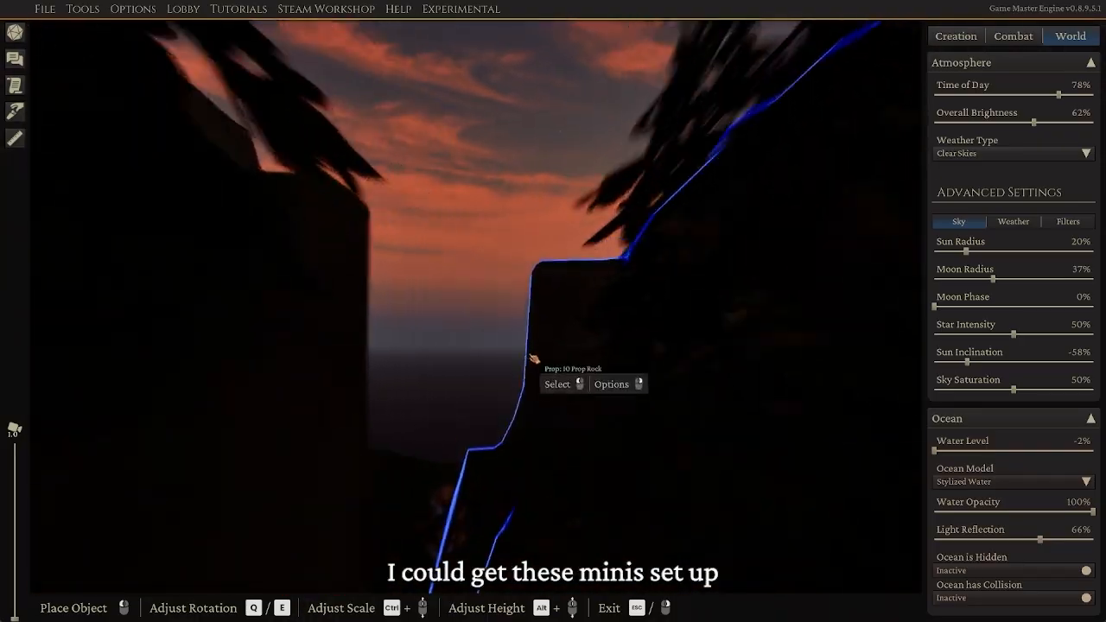
middle_click_drag(533, 360, 594, 440)
key("s")
left_click_drag(1061, 95, 1037, 95)
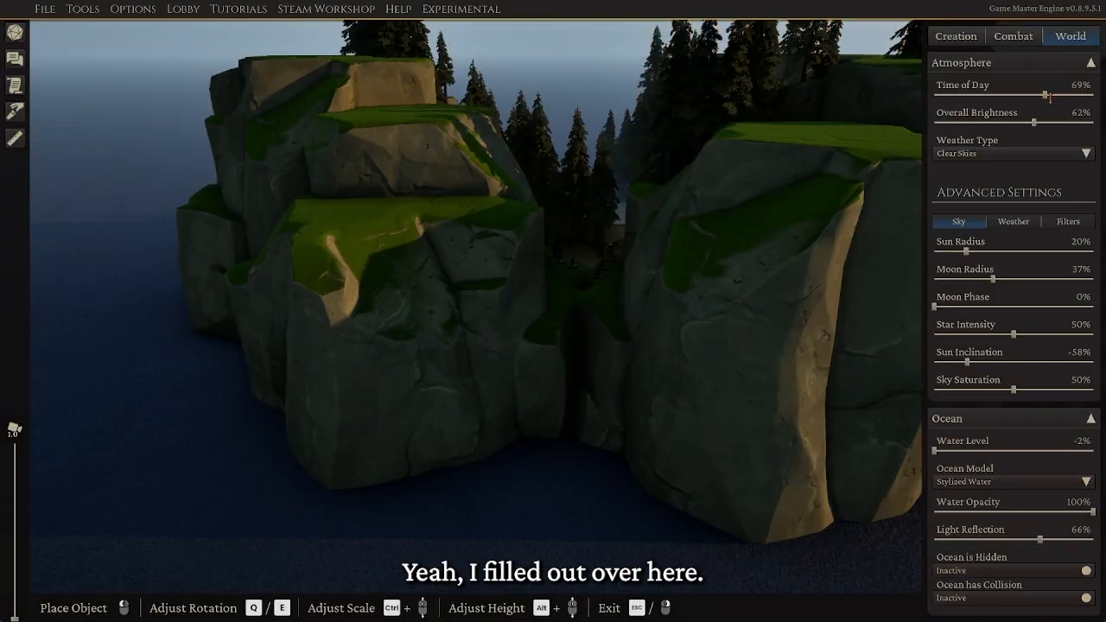
Examine the outer cliffs and the area behind the goblins' ledge as a possible lead-in to a cave system
middle_click_drag(806, 249, 592, 370)
key("s")
key("w")
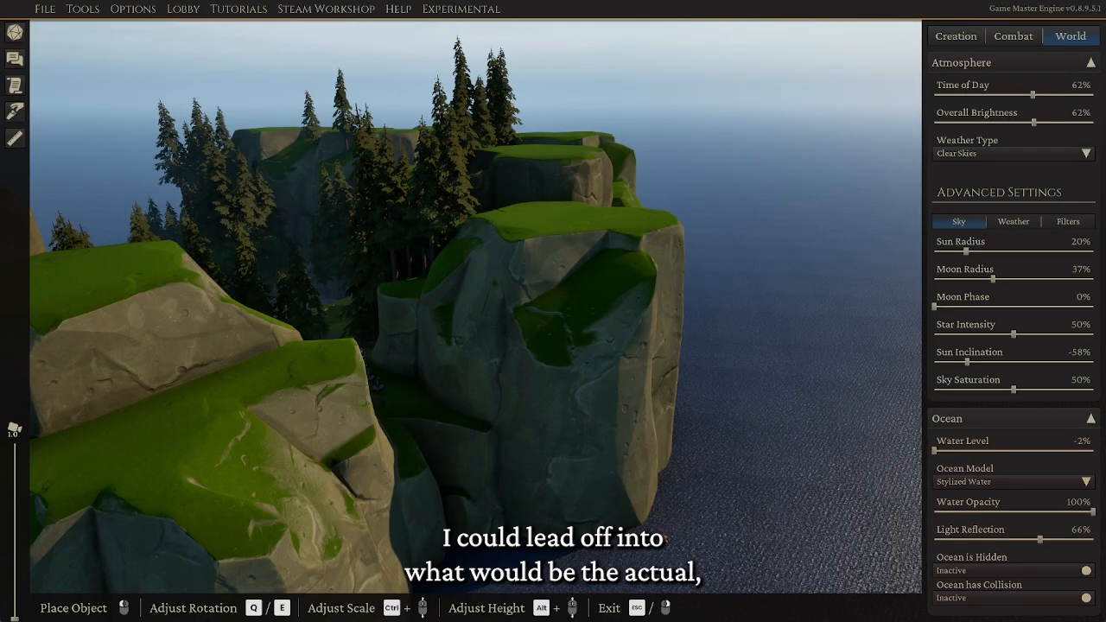
middle_click_drag(538, 460, 524, 499)
key("s")
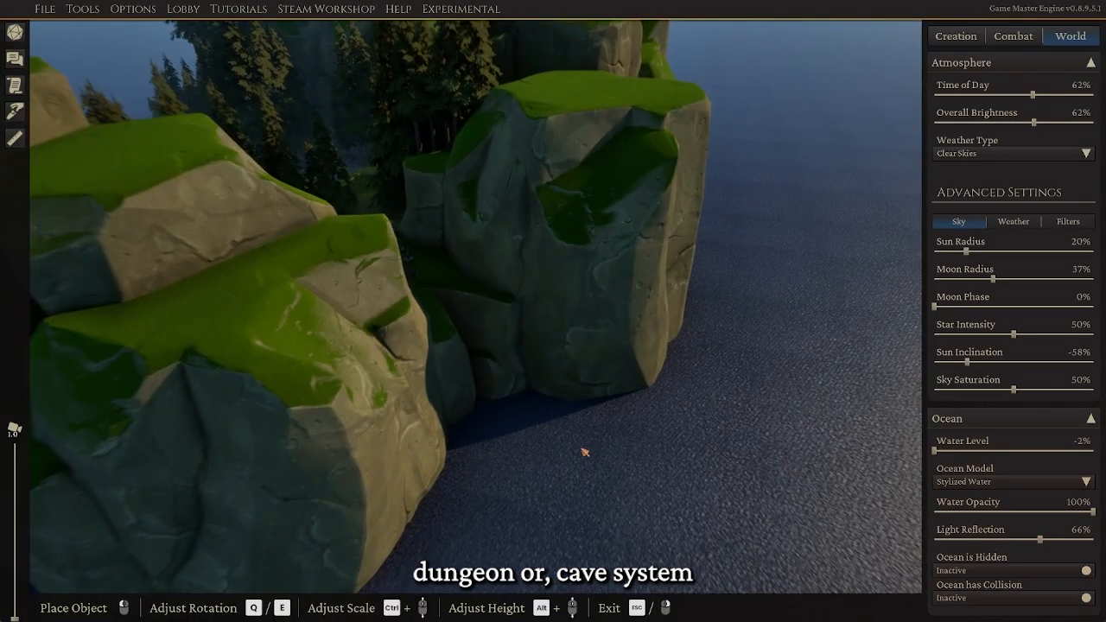
key("d")
middle_click_drag(585, 452, 559, 479)
key("w")
key("s")
key("s")
key("s")
key("a")
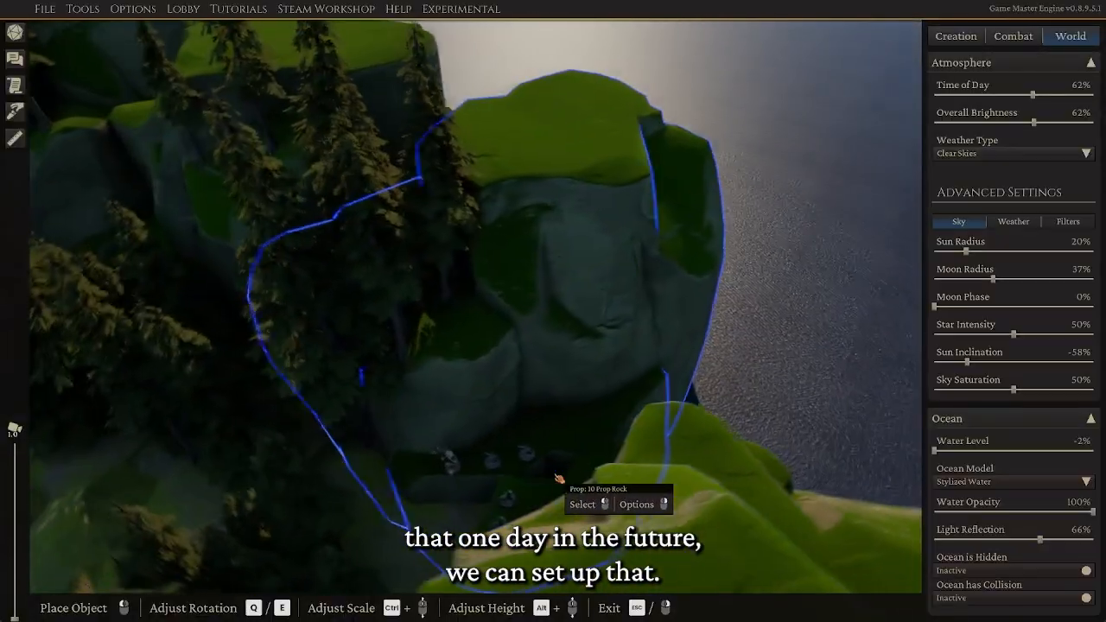
key("s")
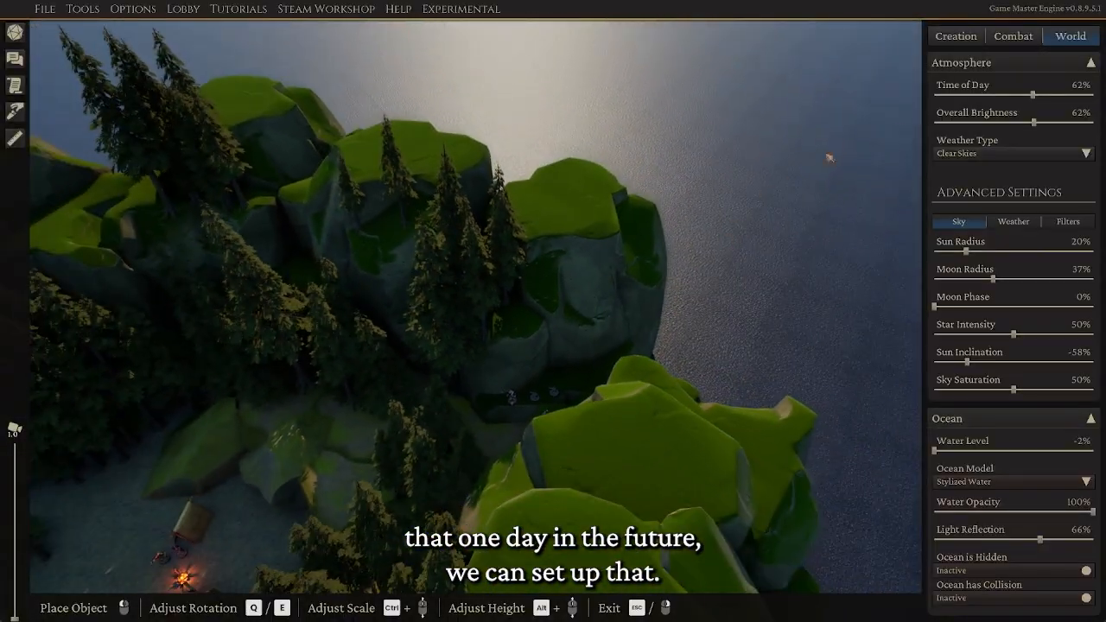
Extend the area behind the goblins' ledge by placing a copy of the mossy ground piece on its seaward side and adjusting its height
left_click(977, 40)
middle_click_drag(873, 325, 598, 403)
key("s")
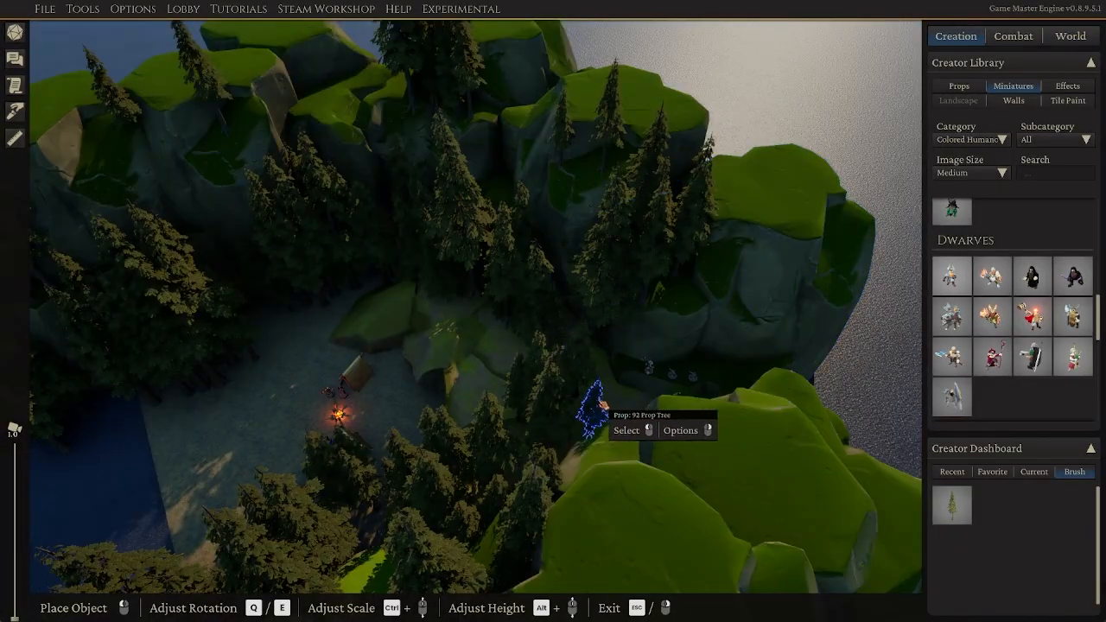
key("w")
left_click(666, 434)
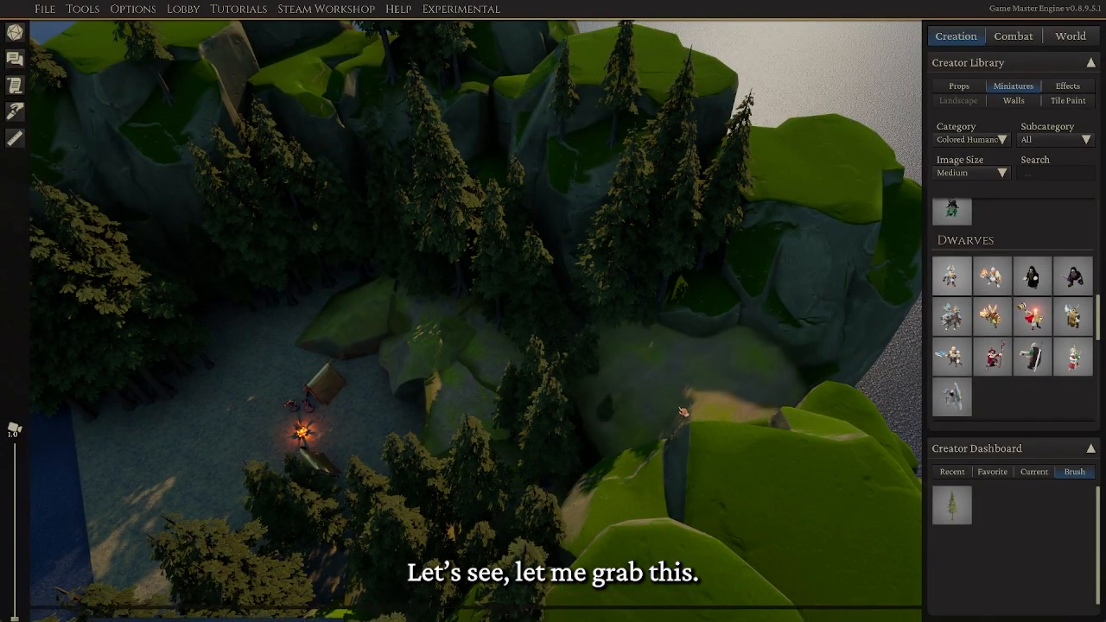
key("d")
key("w")
key("d")
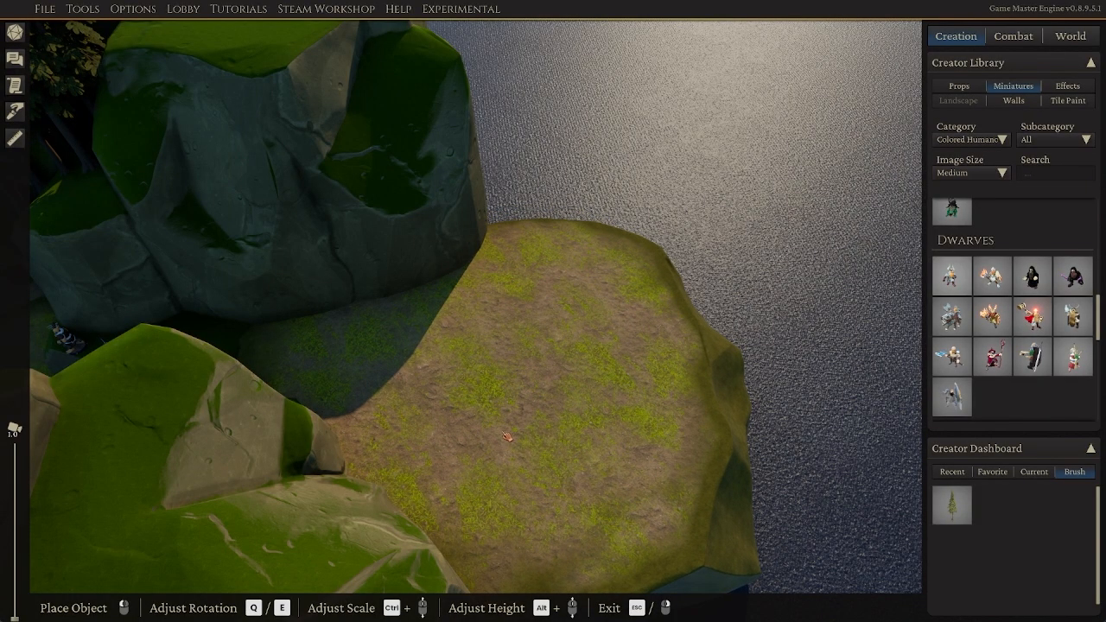
left_click(507, 437)
middle_click_drag(759, 242, 689, 286)
scroll(726, 260, "down", 3, "alt")
scroll(688, 287, "down", 3)
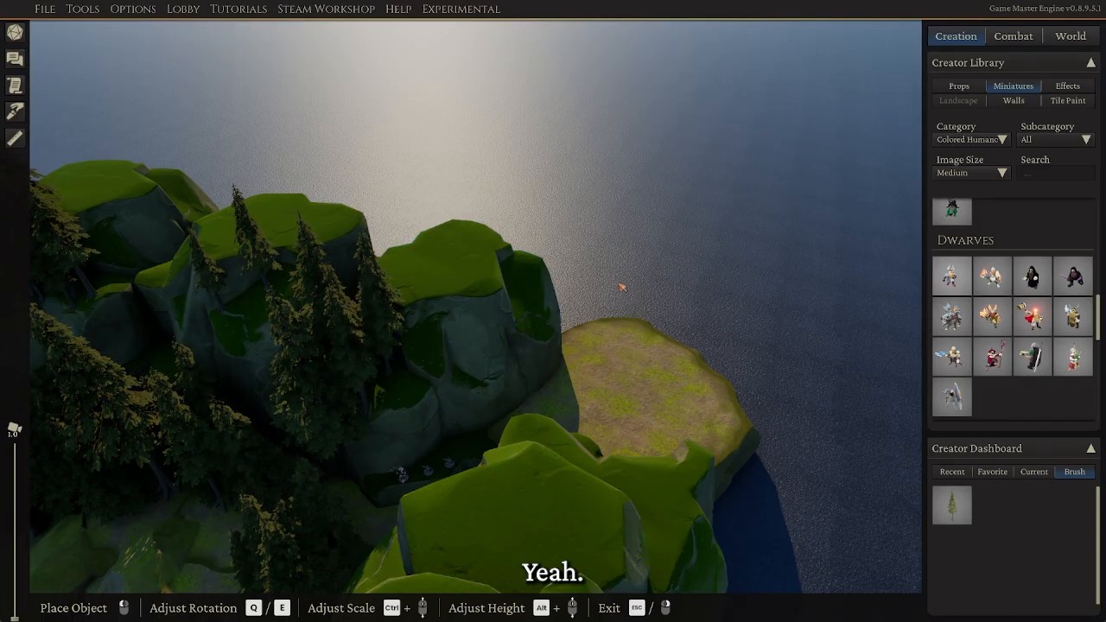
Copy the large cliff rock beside the ledge and place rotated copies along one side of the new ground
left_click(527, 308)
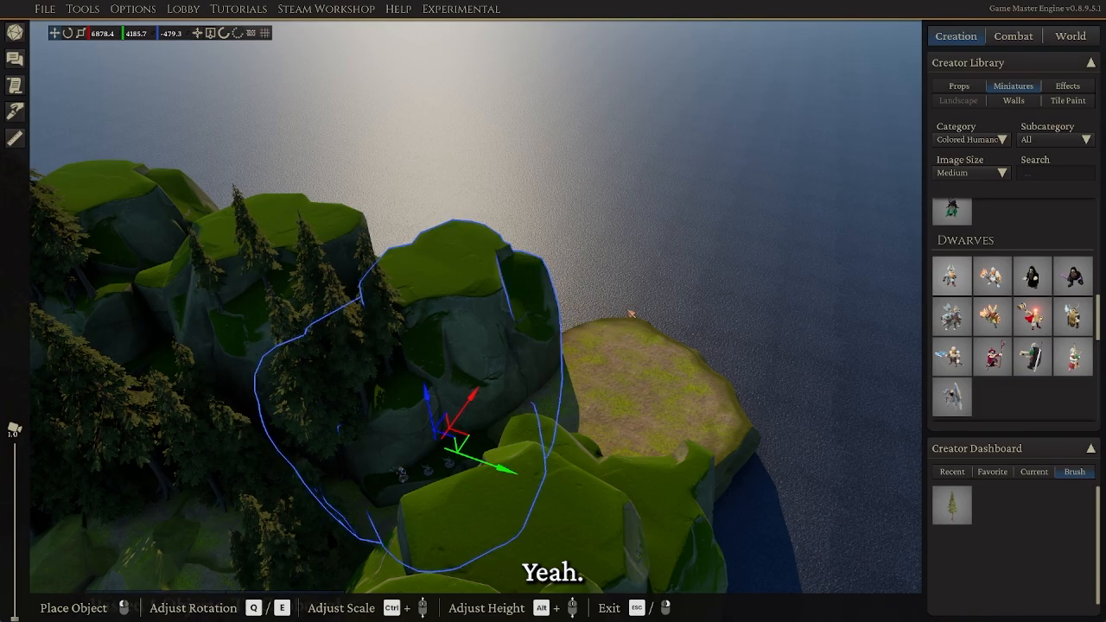
middle_click_drag(689, 306, 596, 380)
left_click(687, 309)
left_click(677, 309)
left_click(648, 294)
left_click(687, 318)
key("e")
left_click(581, 313)
key("e")
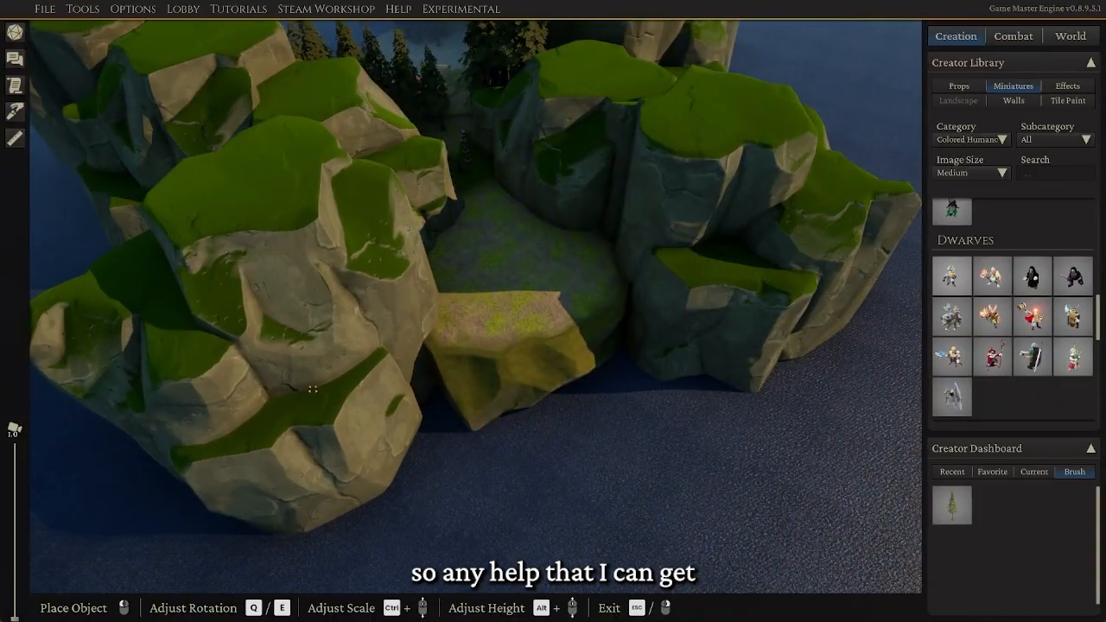
Place further cliff rock copies around the open seaward side of the new ground, and finish placing
left_click(326, 398)
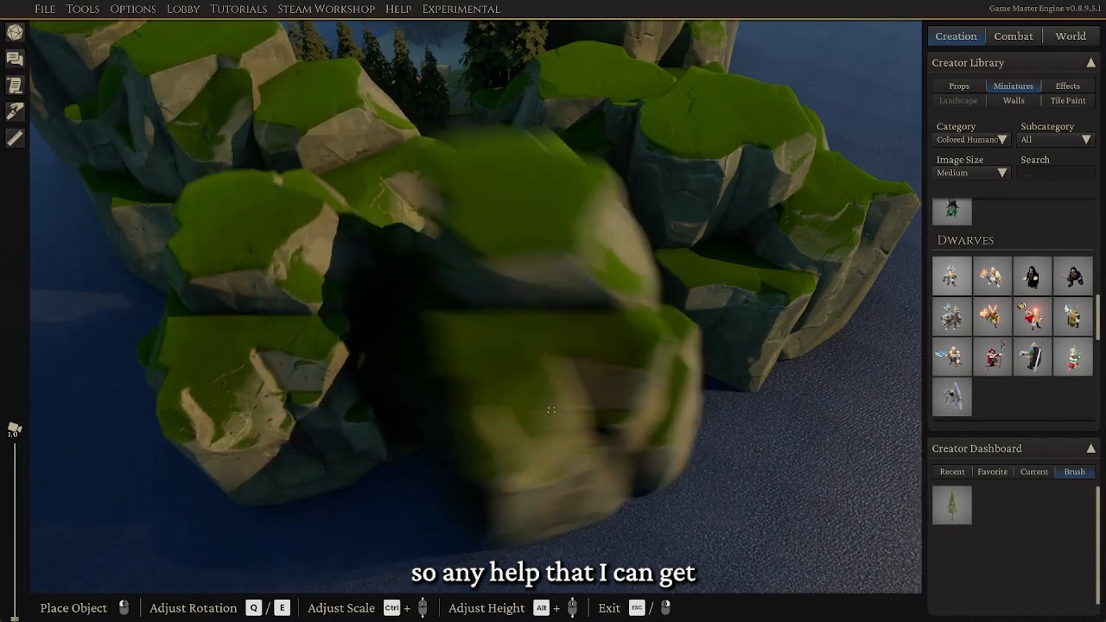
middle_click_drag(730, 424, 563, 373)
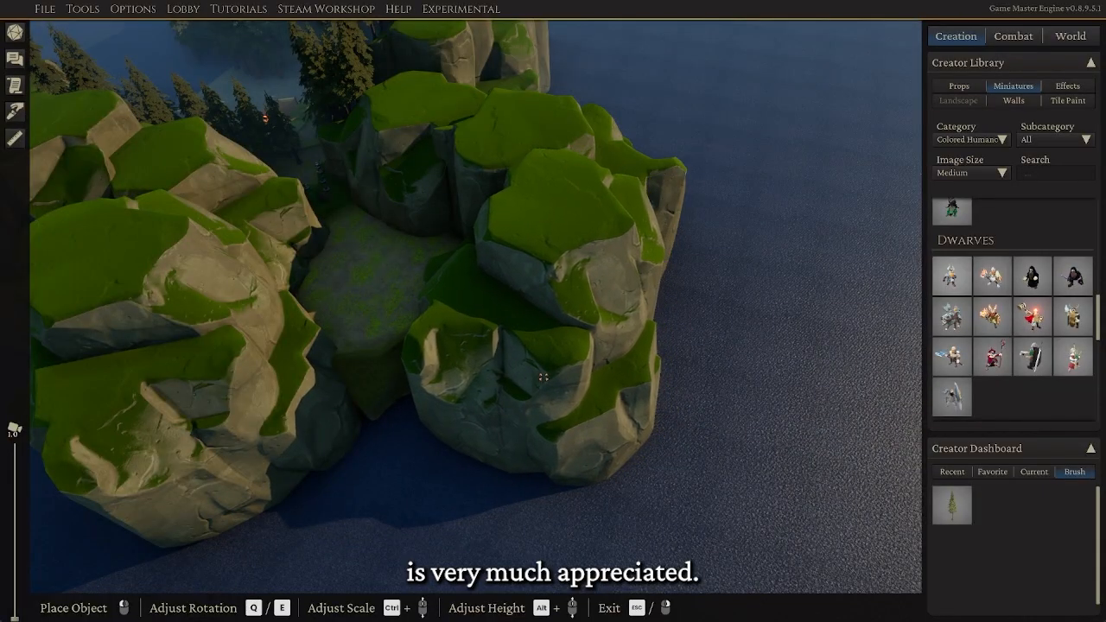
left_click(540, 377)
middle_click_drag(346, 454, 395, 462)
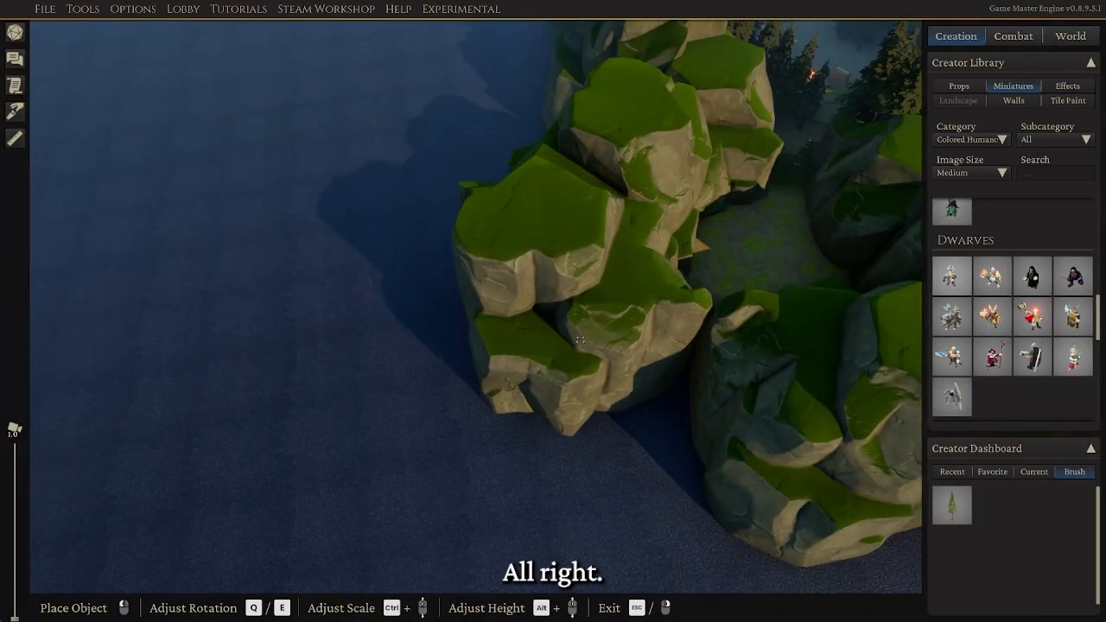
left_click(538, 378)
middle_click_drag(538, 377, 751, 395)
right_click(751, 395)
Move two of the newly placed outer rocks inward to tighten the rock wall around the new ground
middle_click_drag(450, 394, 636, 403)
scroll(553, 389, "up", 3)
left_click(636, 403)
middle_click_drag(510, 403, 580, 321)
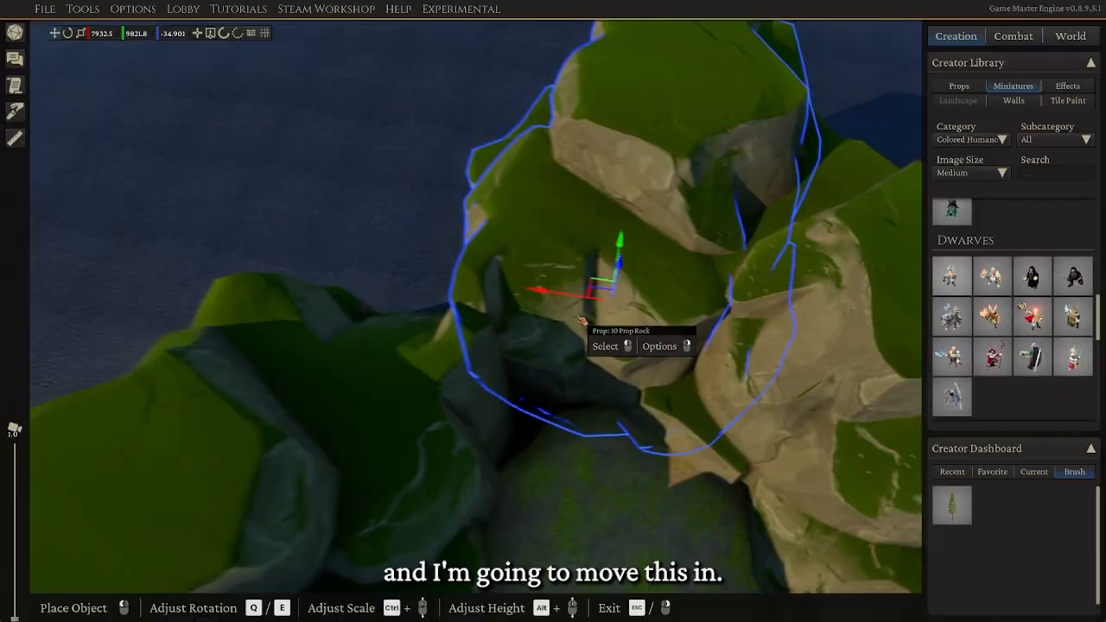
middle_click_drag(642, 285, 562, 259)
left_click_drag(541, 236, 522, 286)
left_click(203, 375)
middle_click_drag(203, 376, 510, 197)
left_click_drag(530, 196, 526, 216)
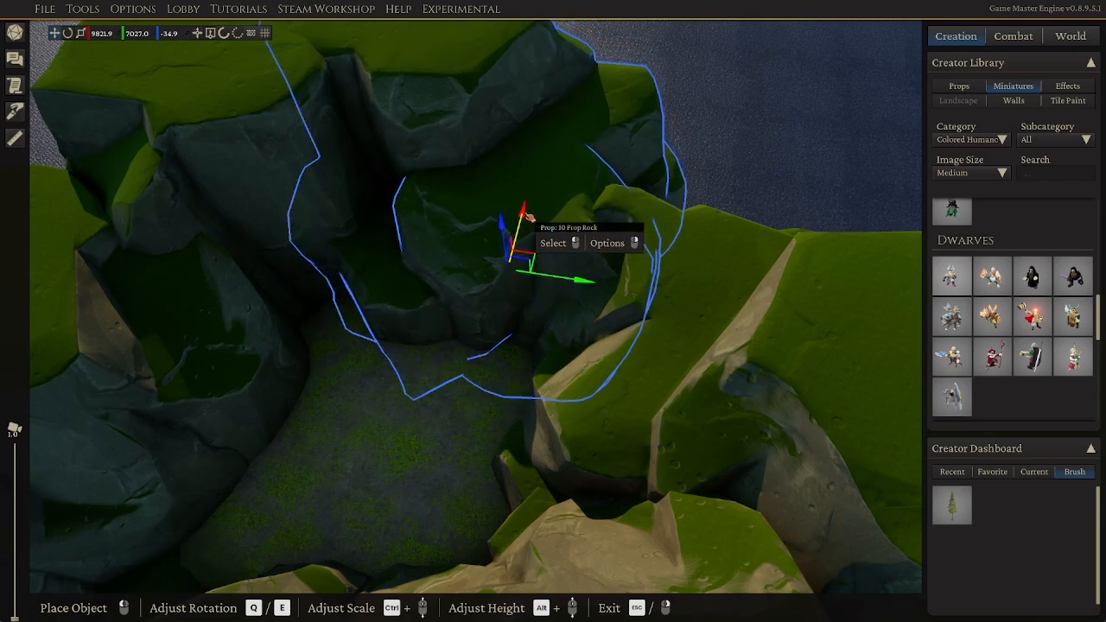
Check the enclosed rocky alcove, and browse the (GM Edition) Orc Fortress props for something to mark the cave system's entrance
middle_click_drag(765, 126, 561, 321)
scroll(549, 267, "down", 5)
scroll(555, 296, "up", 4)
middle_click_drag(687, 166, 675, 238)
scroll(573, 215, "down", 4)
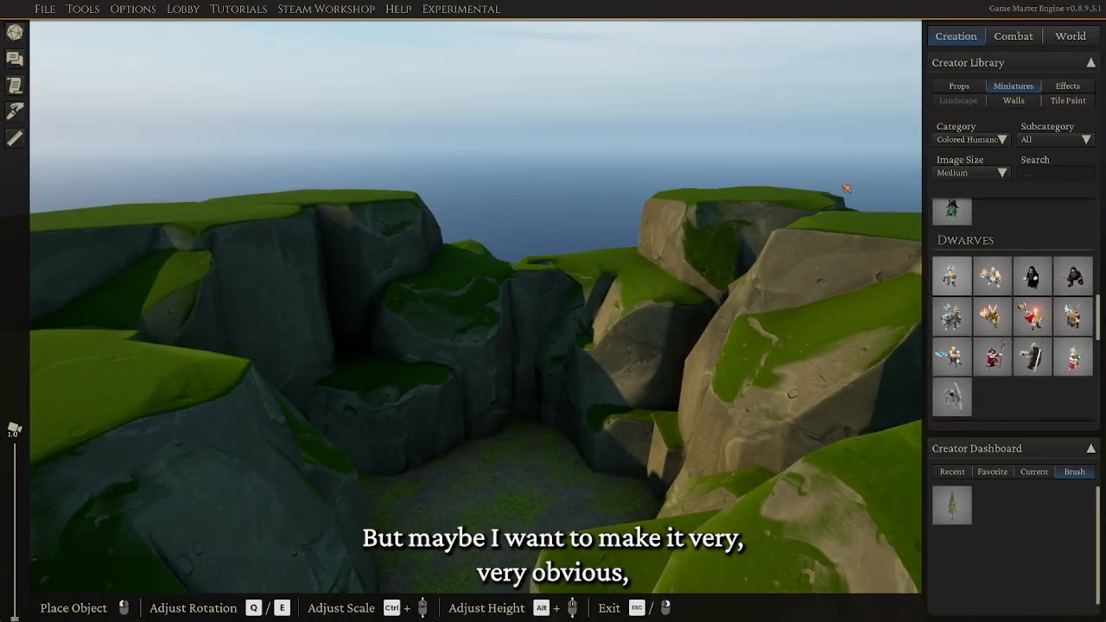
scroll(1013, 311, "down", 5)
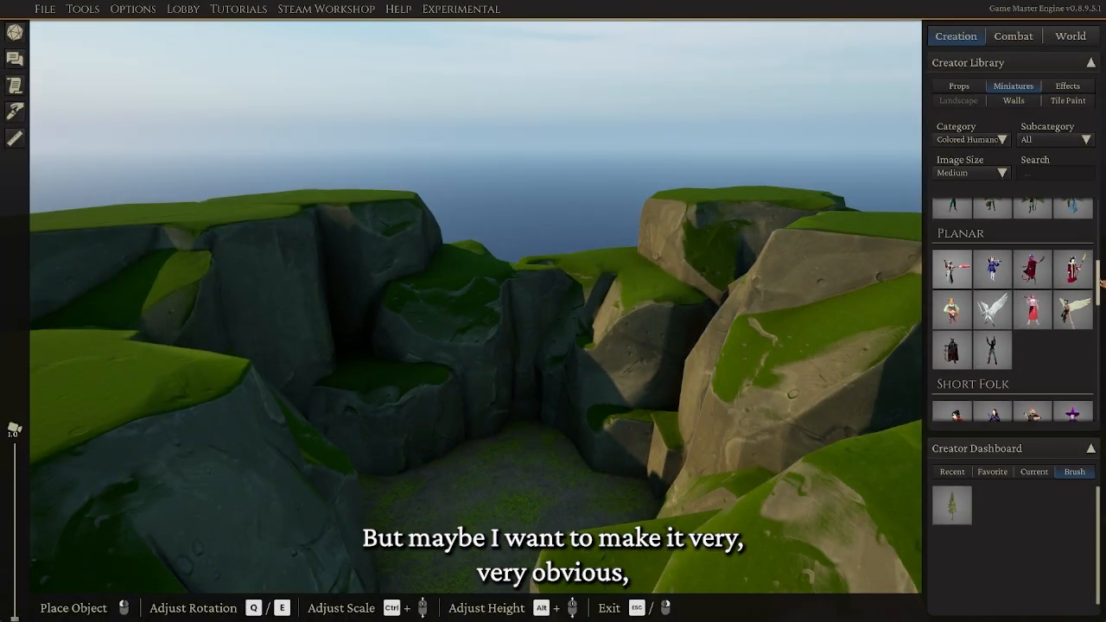
scroll(1020, 260, "up", 8)
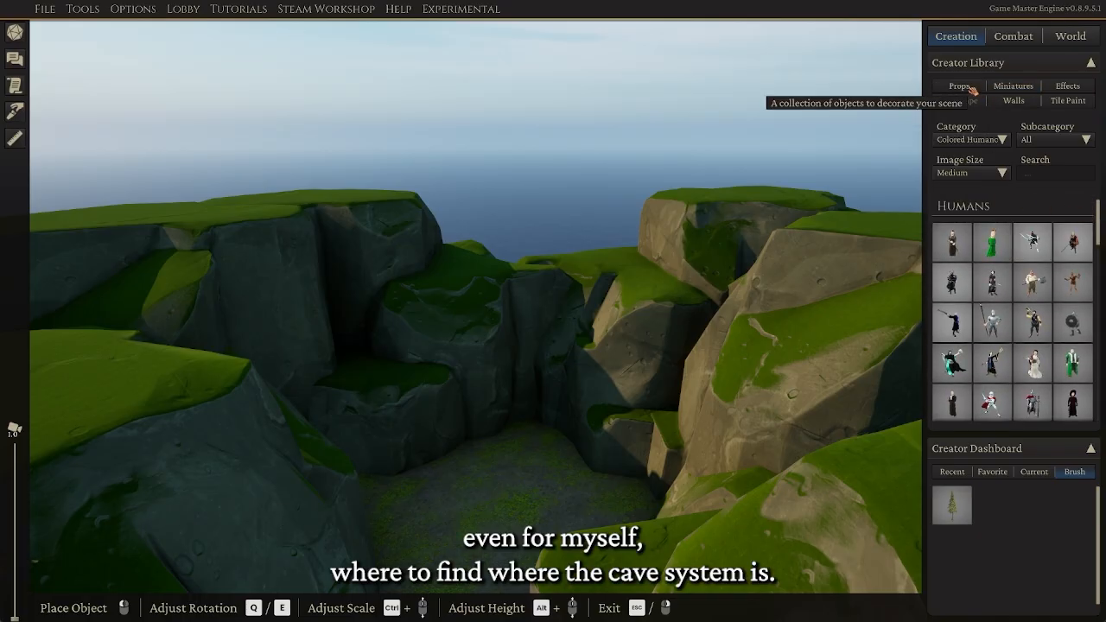
left_click(969, 88)
left_click(1000, 141)
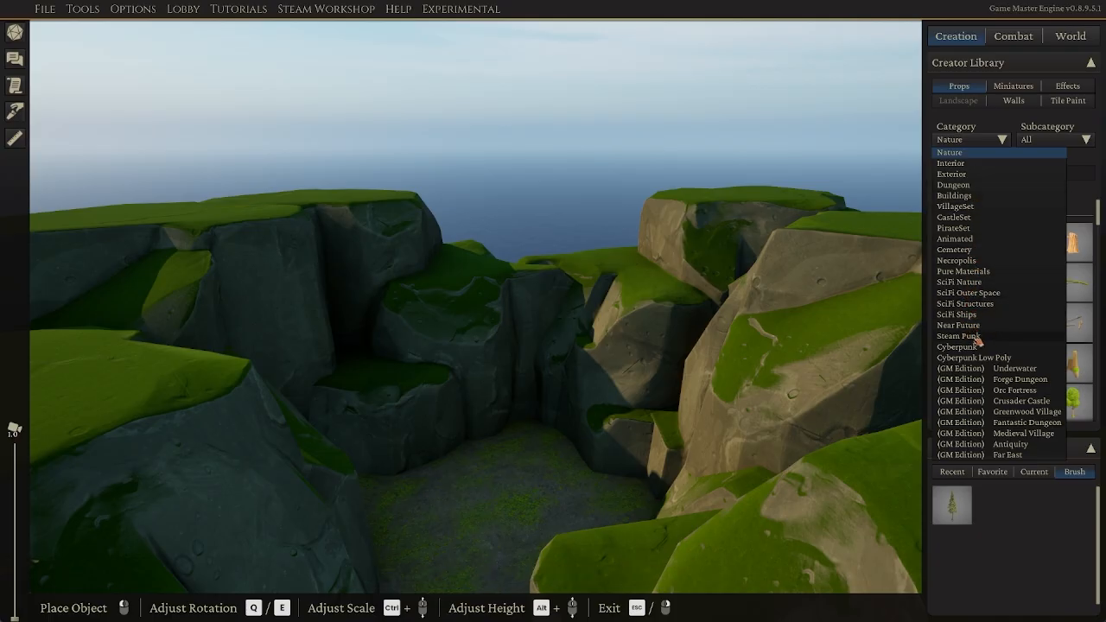
left_click(980, 391)
scroll(1011, 354, "down", 6)
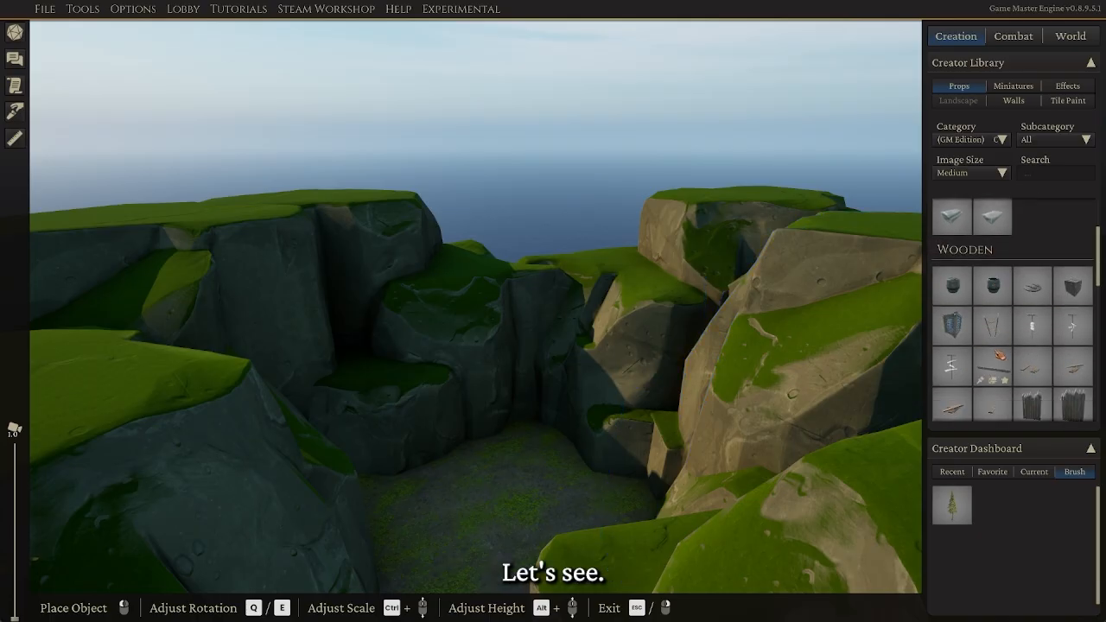
scroll(1013, 349, "down", 4)
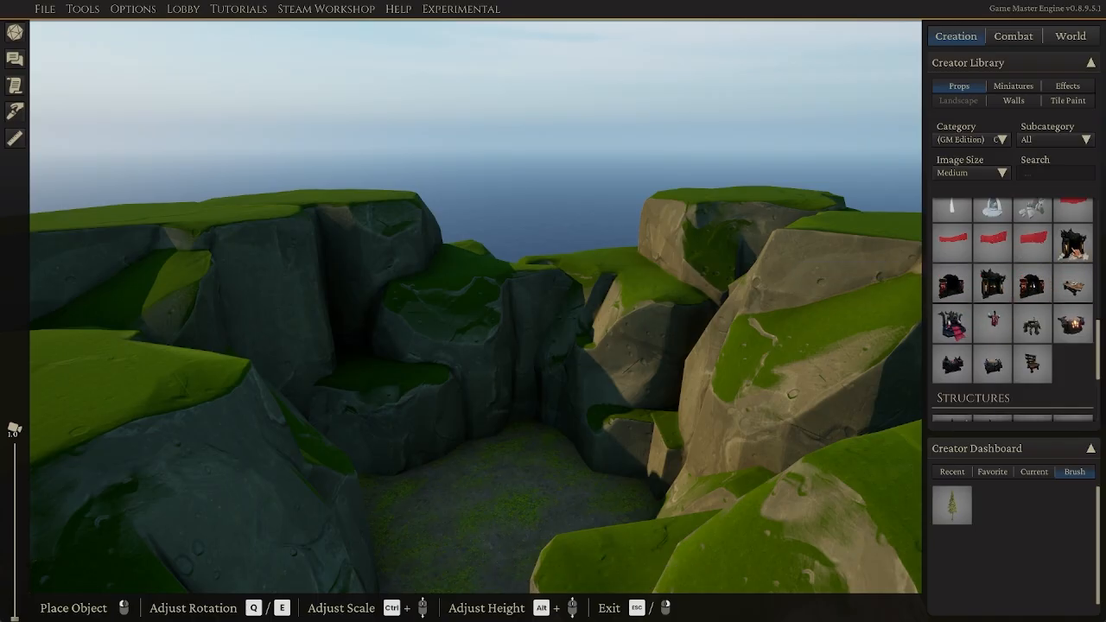
Place the dark rocky gate prop with the two lit pillars against the cliff at the canyon's dead end
left_click(982, 299)
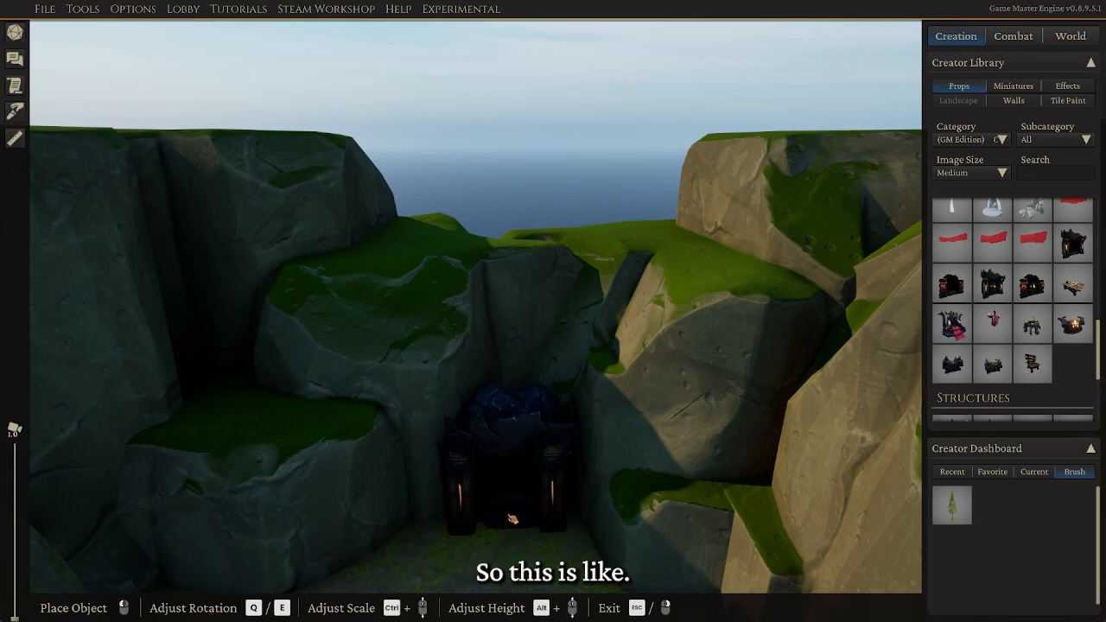
left_click(512, 519)
key("s")
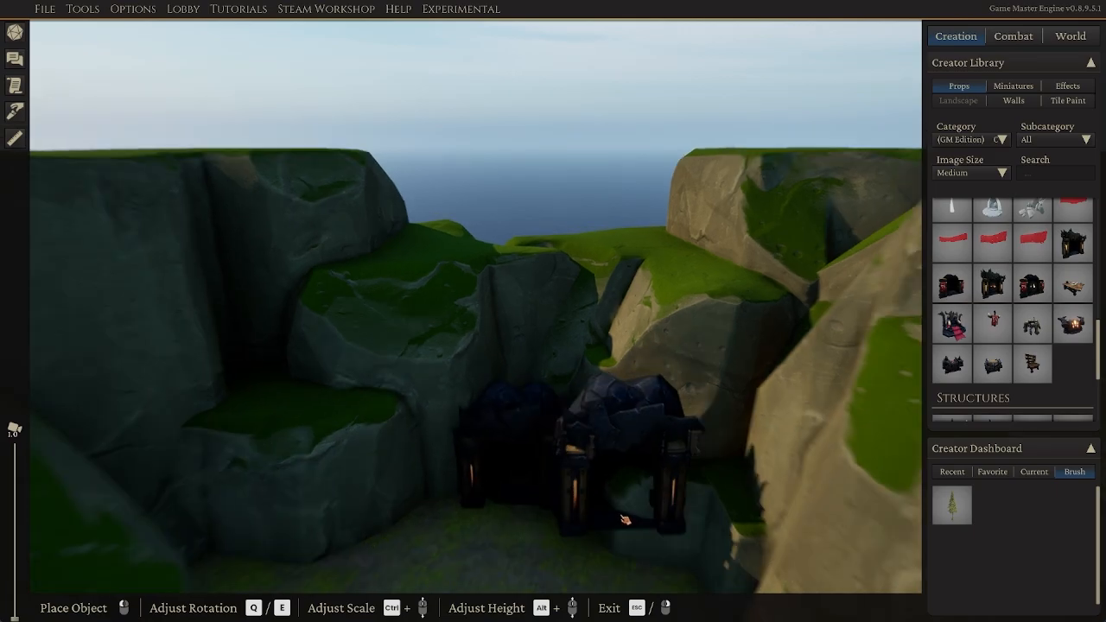
right_click(652, 465)
left_click(731, 166)
key("w")
middle_click_drag(701, 292, 599, 364)
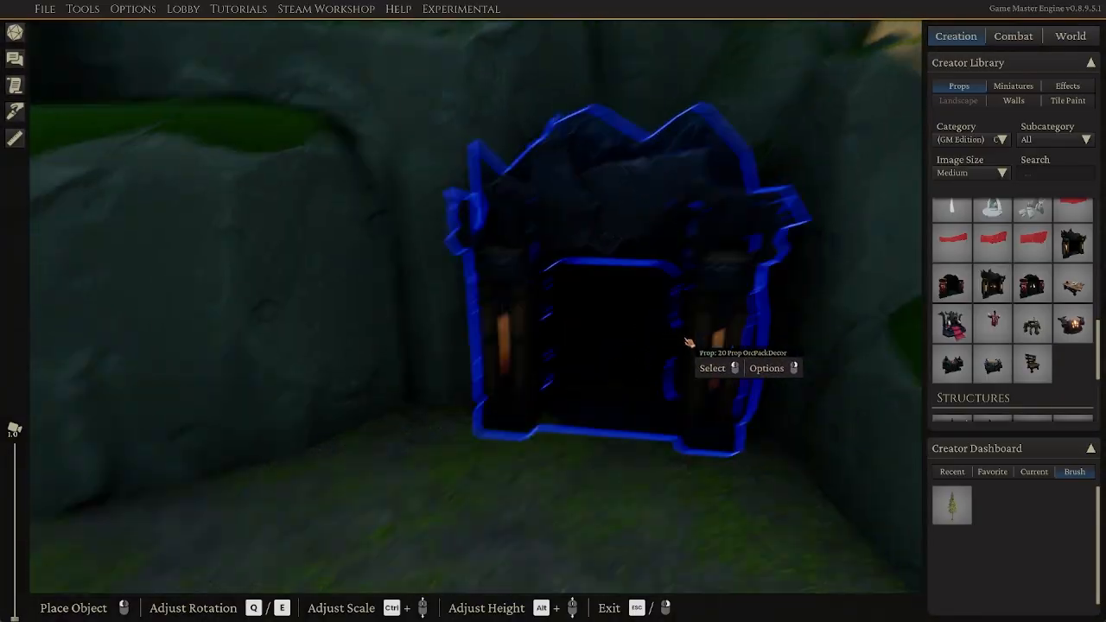
Move the goblin chief miniature from the forest-side entrance into the canyon, in front of the gate
middle_click_drag(687, 340, 427, 353)
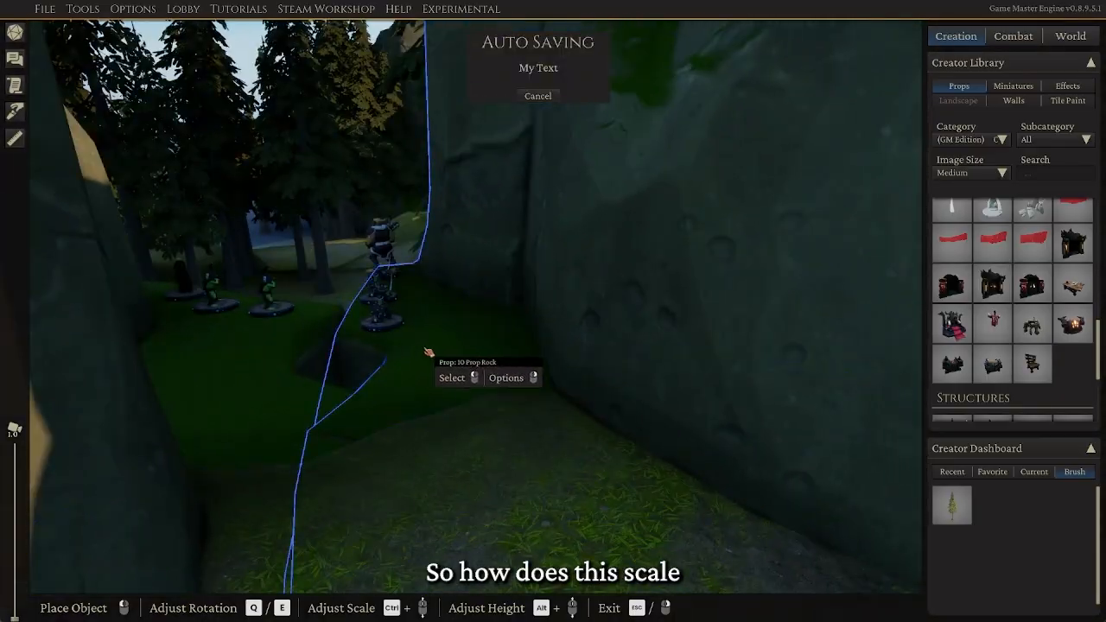
left_click_drag(395, 338, 533, 482)
key("s")
middle_click_drag(534, 482, 343, 485)
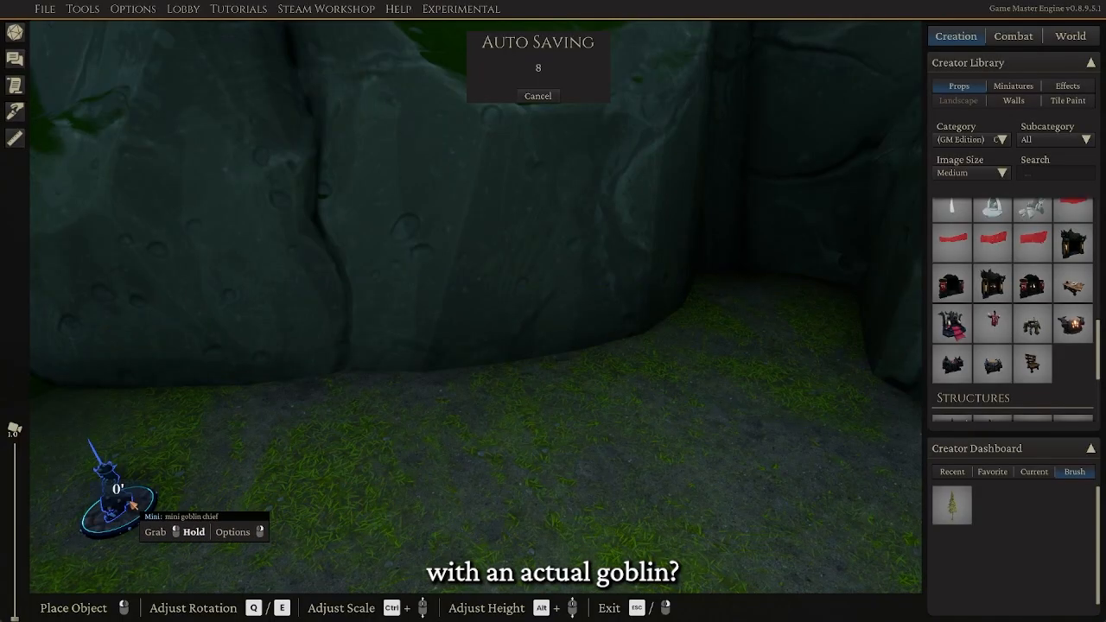
left_click_drag(133, 505, 760, 467)
middle_click_drag(632, 487, 519, 481)
key("s")
left_click_drag(275, 519, 417, 443)
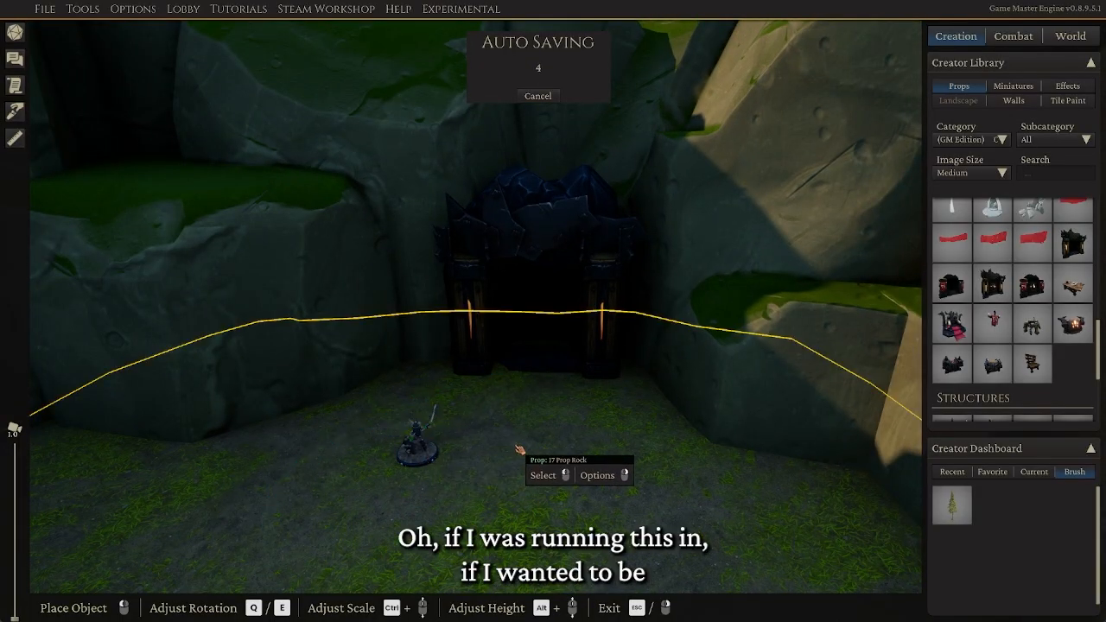
Shrink the gate at the canyon's end to a uniform scale of about 0.436
middle_click_drag(562, 407, 585, 331)
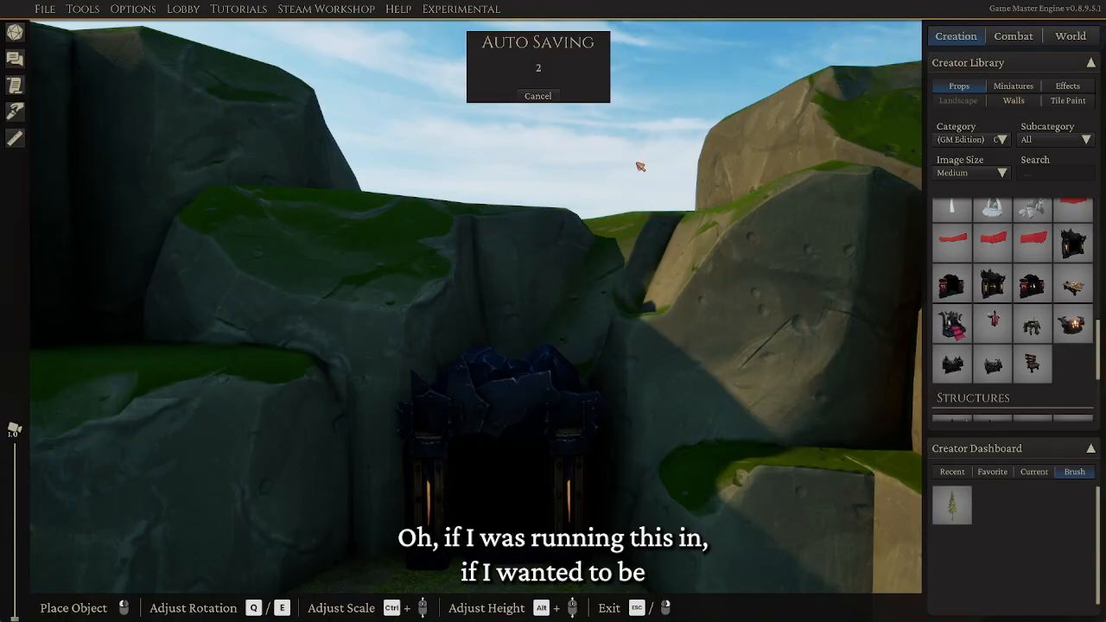
middle_click_drag(649, 205, 624, 213)
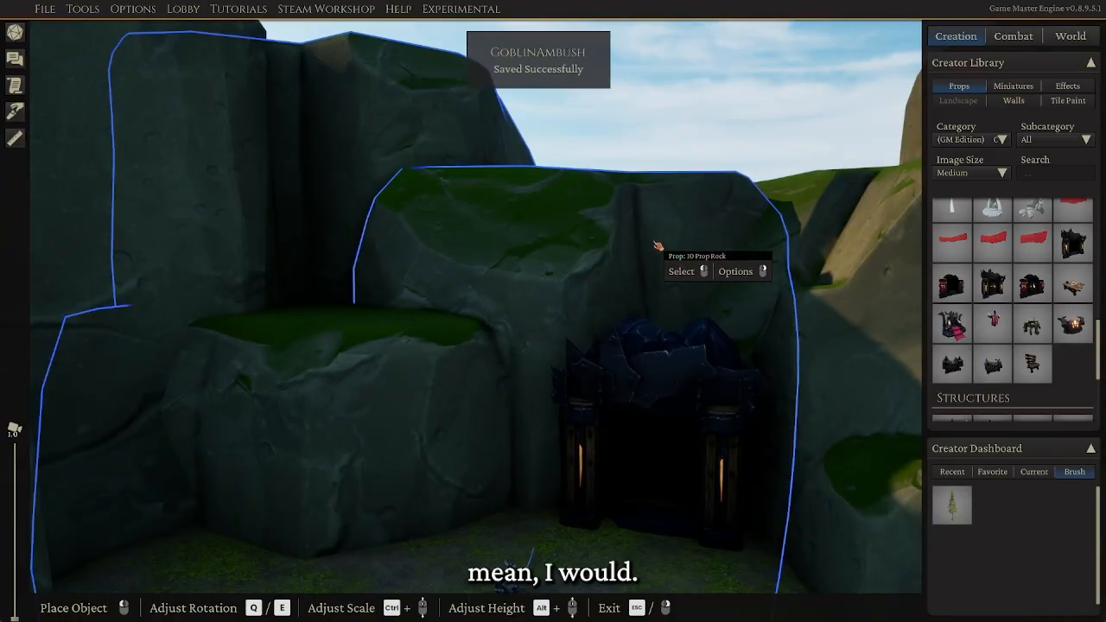
middle_click_drag(659, 247, 580, 302)
left_click(650, 333)
middle_click_drag(649, 334, 645, 361)
key("w")
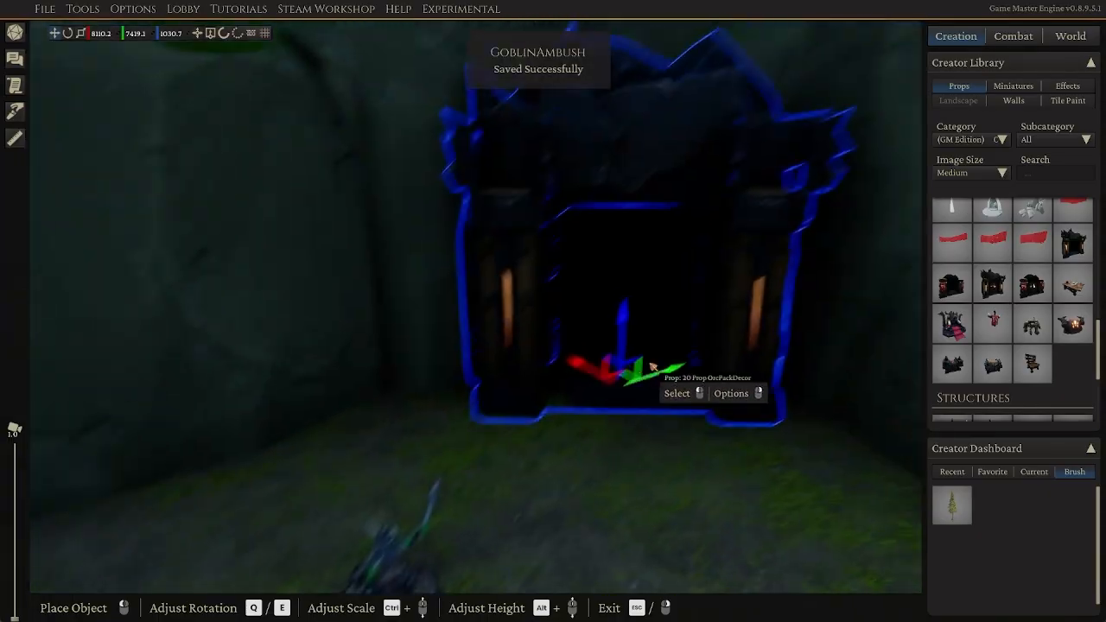
key("e")
scroll(602, 381, "down", 5, "ctrl")
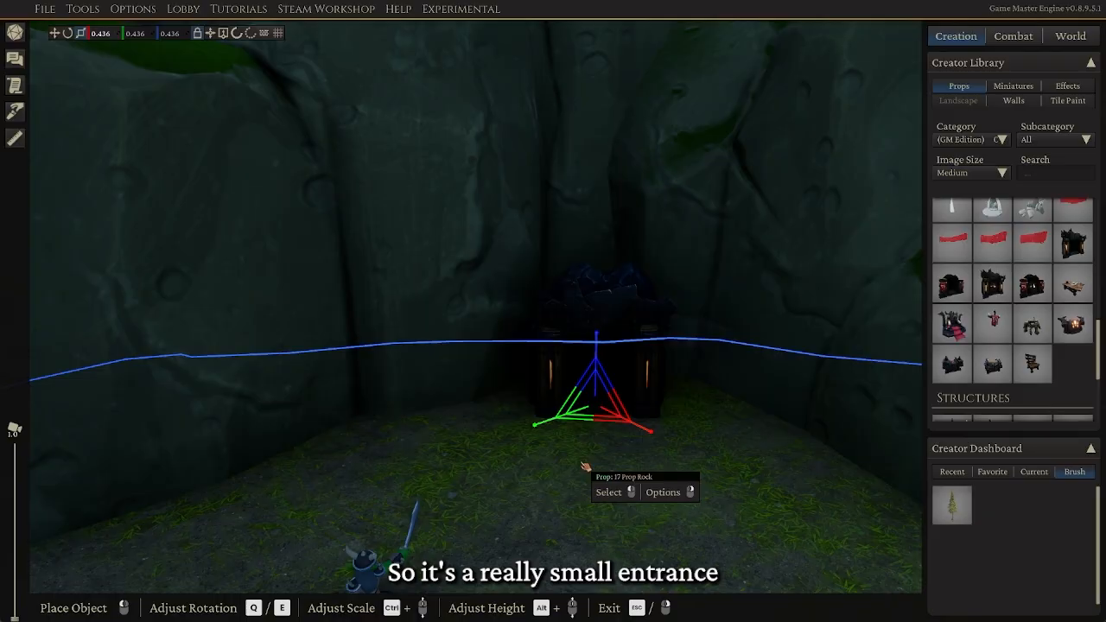
scroll(586, 466, "down", 3)
Try the goblin chief miniature in the gate's opening for size and set it back down just in front
left_click_drag(442, 509, 525, 465)
middle_click_drag(619, 476, 632, 420)
left_click(553, 92)
middle_click_drag(572, 284, 443, 394)
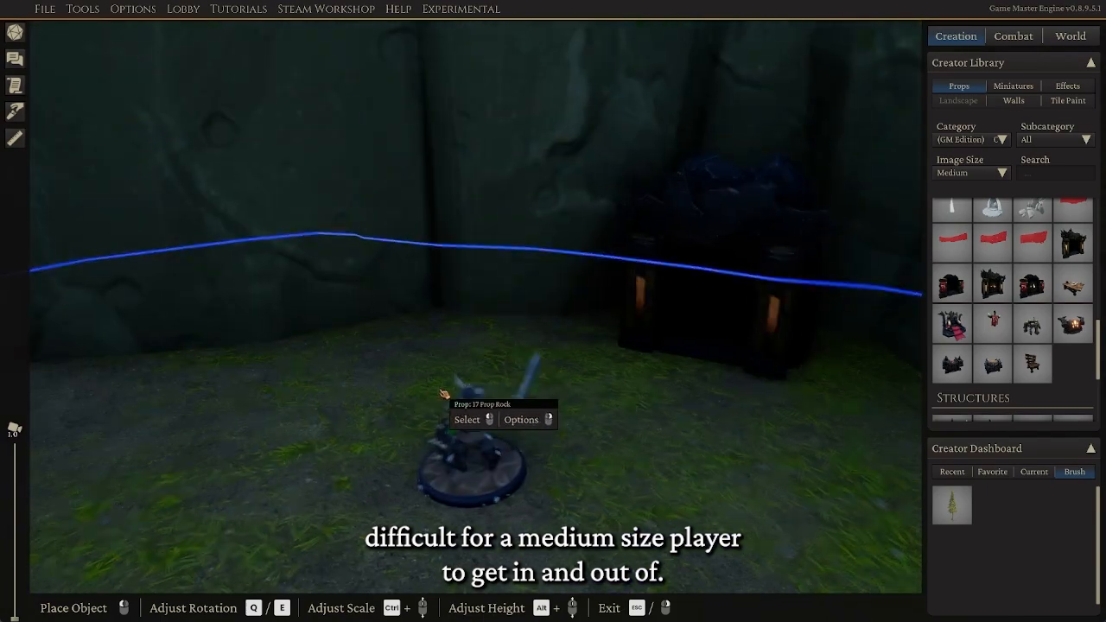
left_click_drag(475, 450, 701, 363)
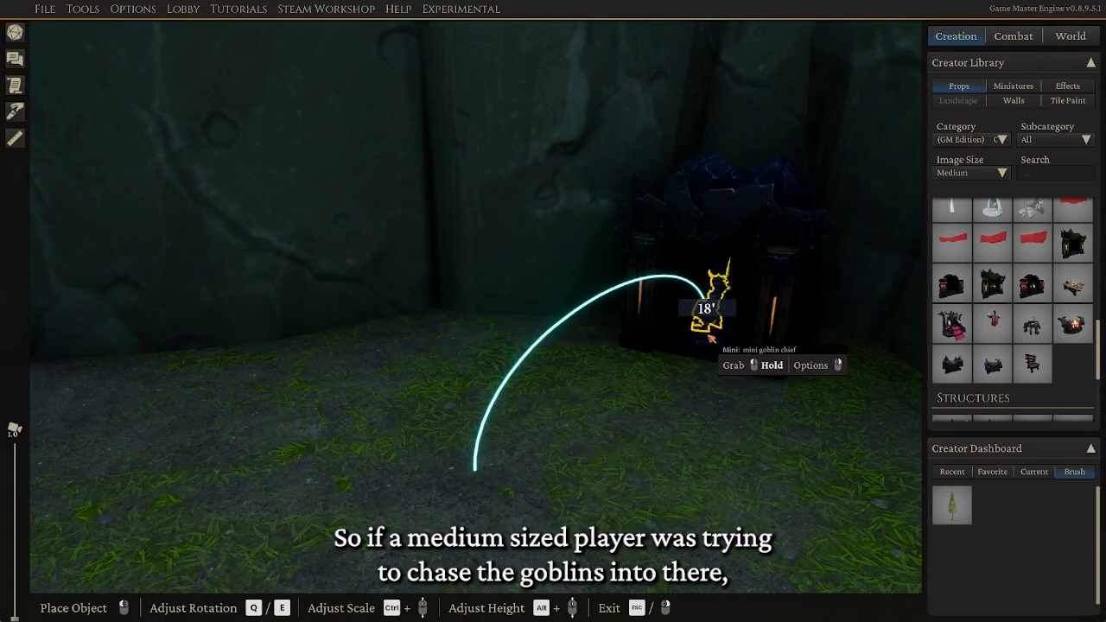
left_click_drag(652, 389, 567, 432)
middle_click_drag(632, 422, 665, 446)
scroll(665, 446, "down", 4)
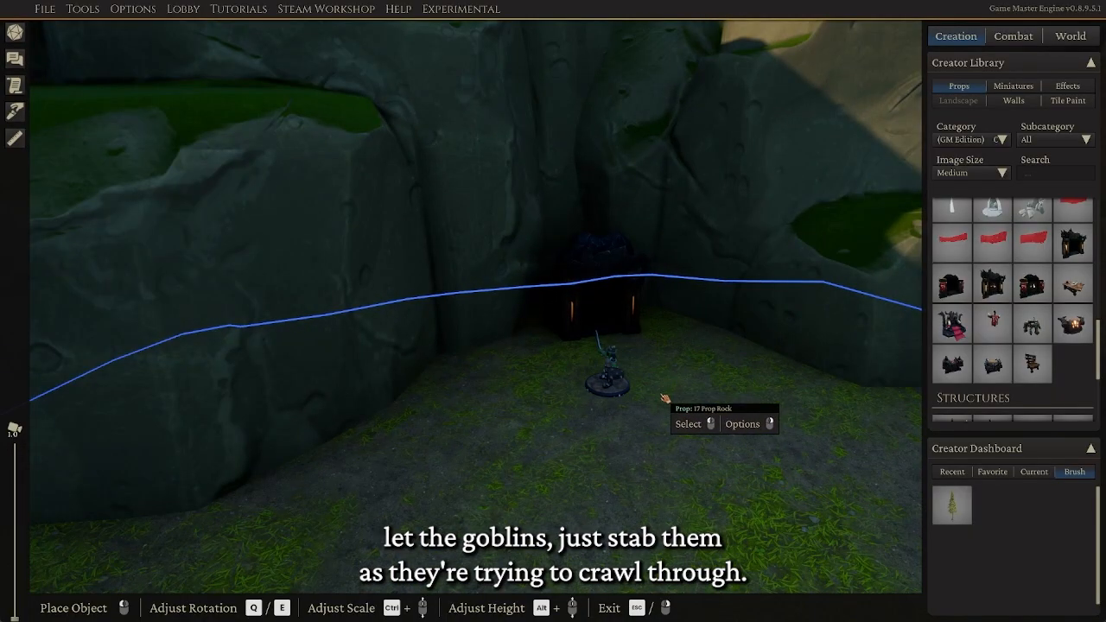
Enlarge the gate at the canyon's end to a uniform scale of about 0.8
scroll(605, 423, "down", 5)
middle_click_drag(654, 391, 549, 341)
scroll(568, 285, "up", 3)
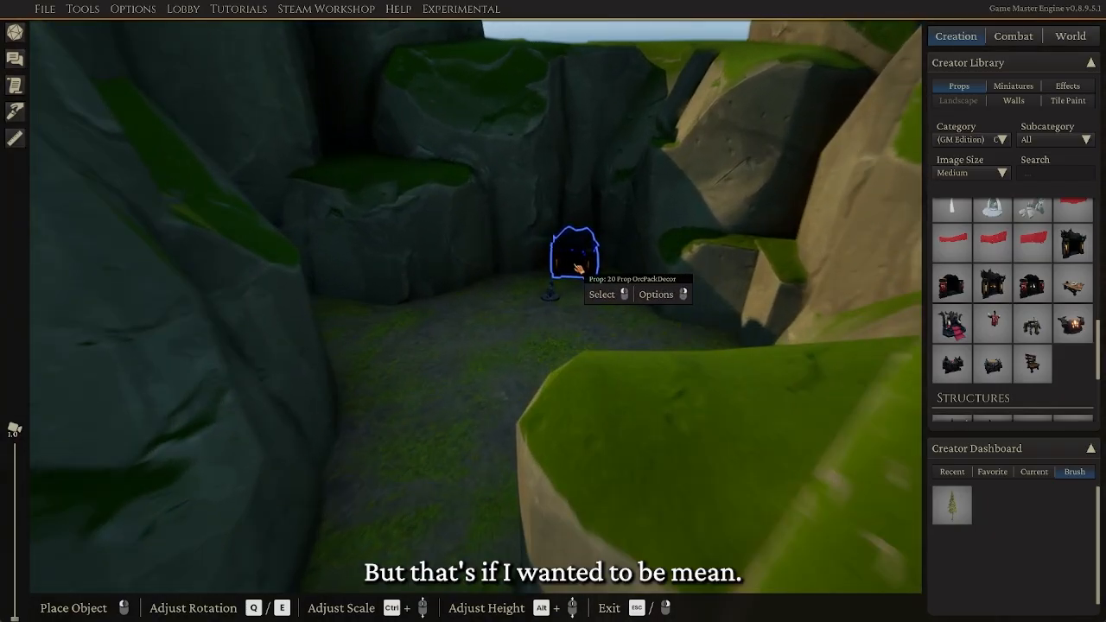
left_click(583, 270)
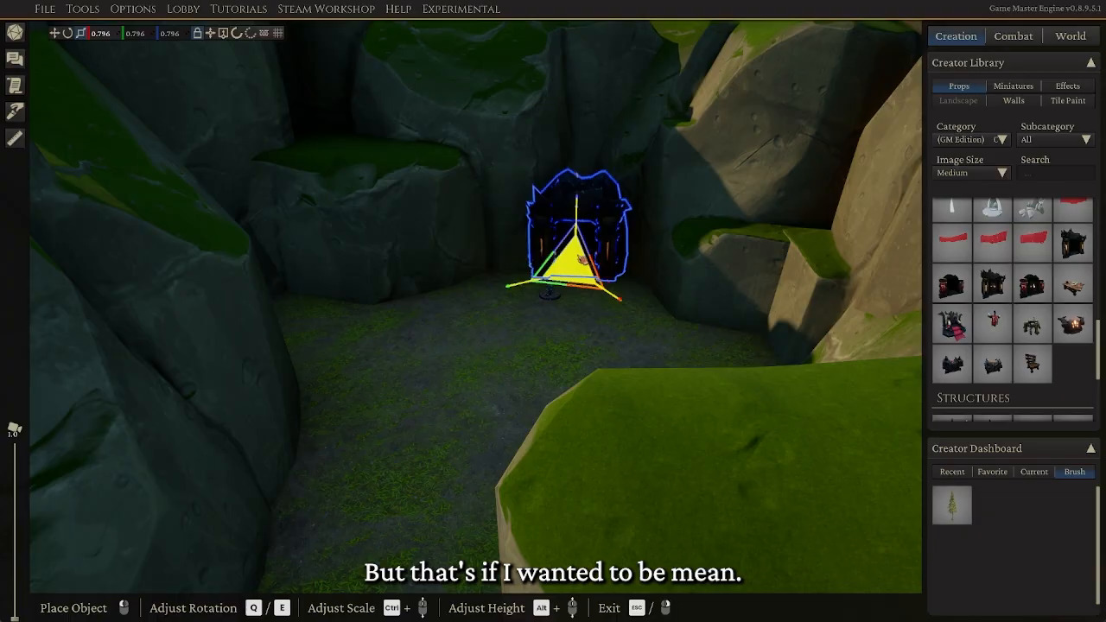
middle_click_drag(583, 259, 596, 150)
middle_click_drag(614, 262, 492, 370)
scroll(598, 389, "down", 4)
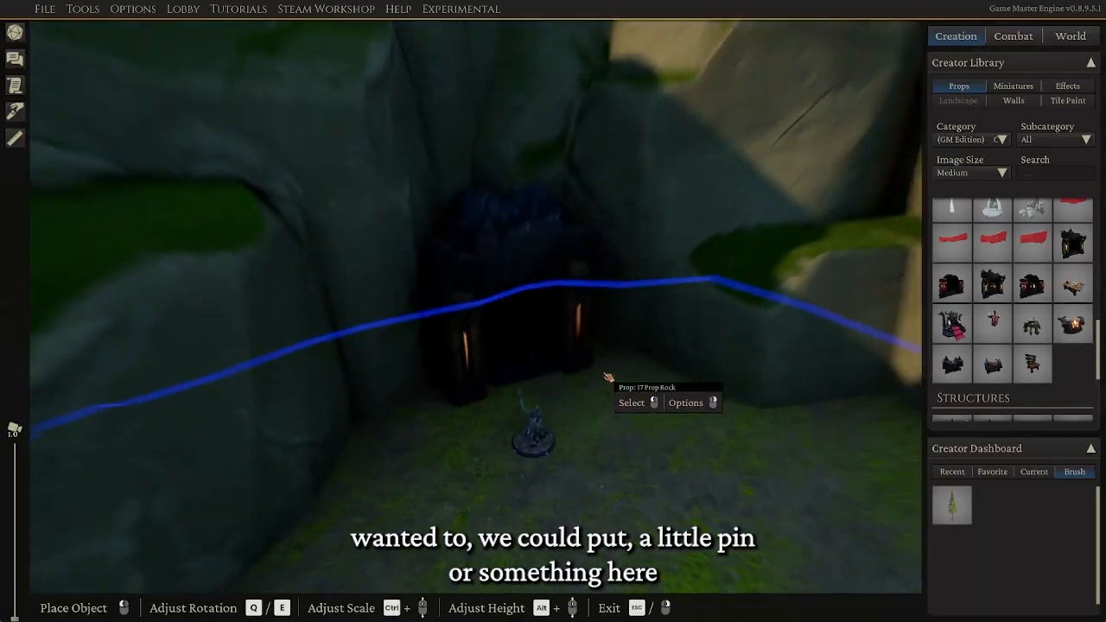
Survey the map from the canyon and its gate to the forest and campsite to judge what else it needs
scroll(541, 481, "down", 3)
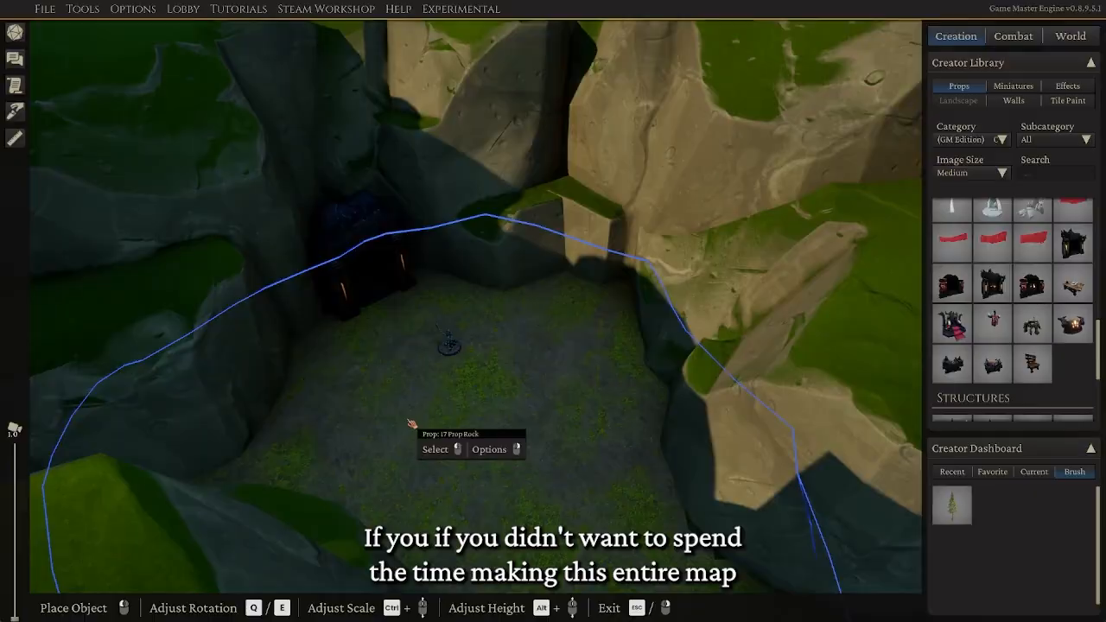
scroll(411, 424, "down", 5)
mouse_move(484, 416)
middle_mouse_down()
mouse_move(509, 363)
mouse_move(538, 397)
mouse_move(475, 421)
mouse_move(439, 421)
mouse_move(472, 422)
mouse_move(450, 410)
mouse_move(466, 407)
middle_mouse_up()
middle_click_drag(716, 372, 710, 232)
middle_click_drag(739, 375, 684, 377)
scroll(684, 388, "up", 6)
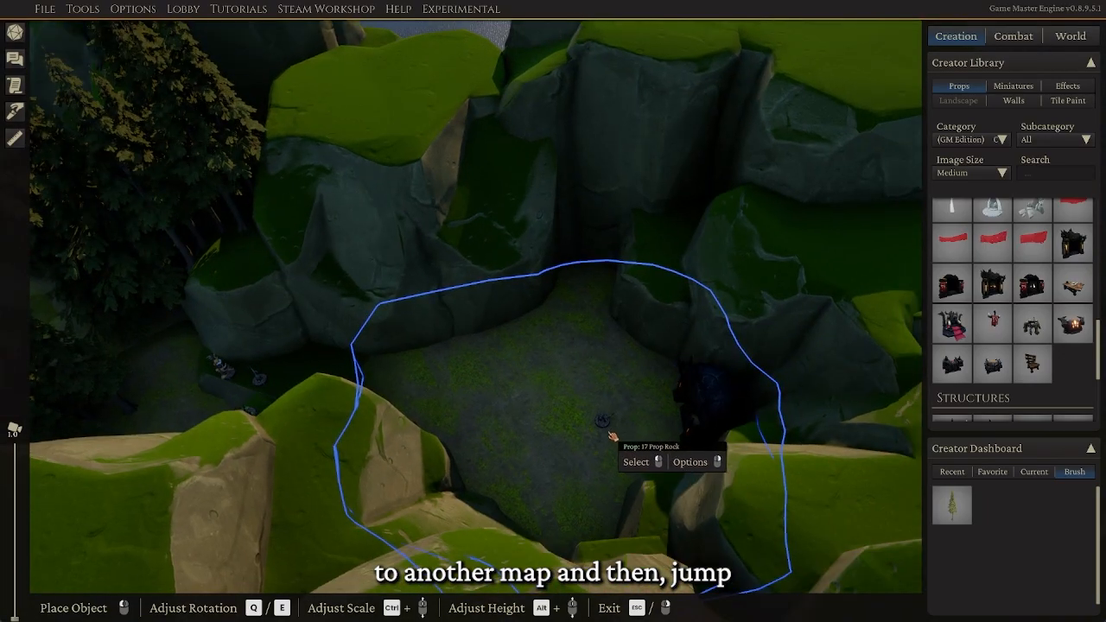
key("a")
left_click_drag(609, 433, 572, 414)
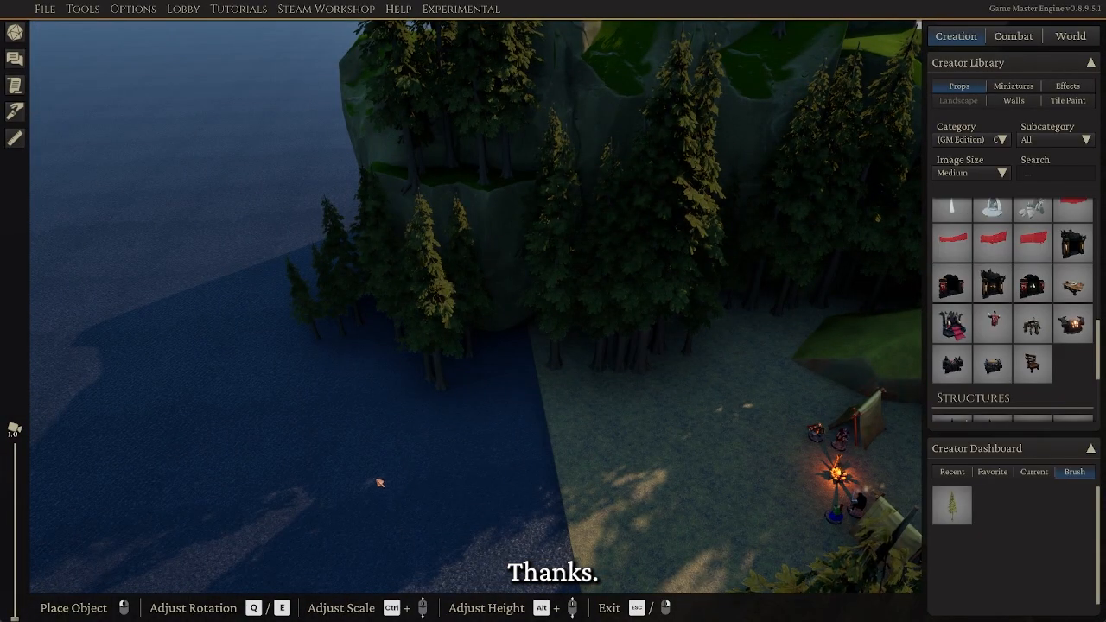
middle_click_drag(377, 480, 417, 462)
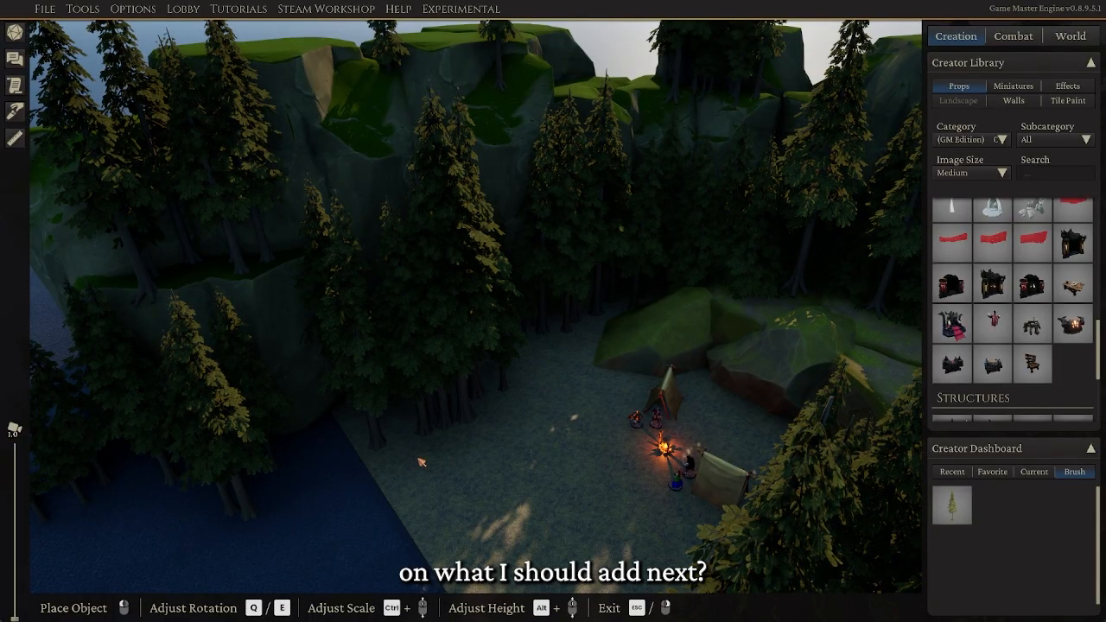
middle_click_drag(422, 462, 483, 463)
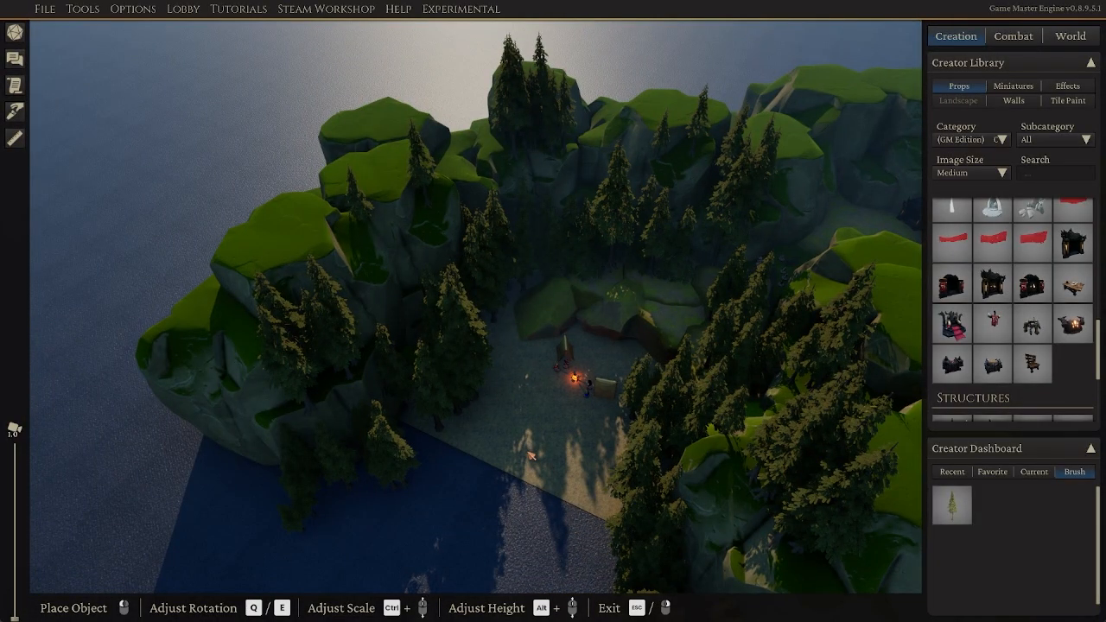
scroll(518, 477, "up", 6)
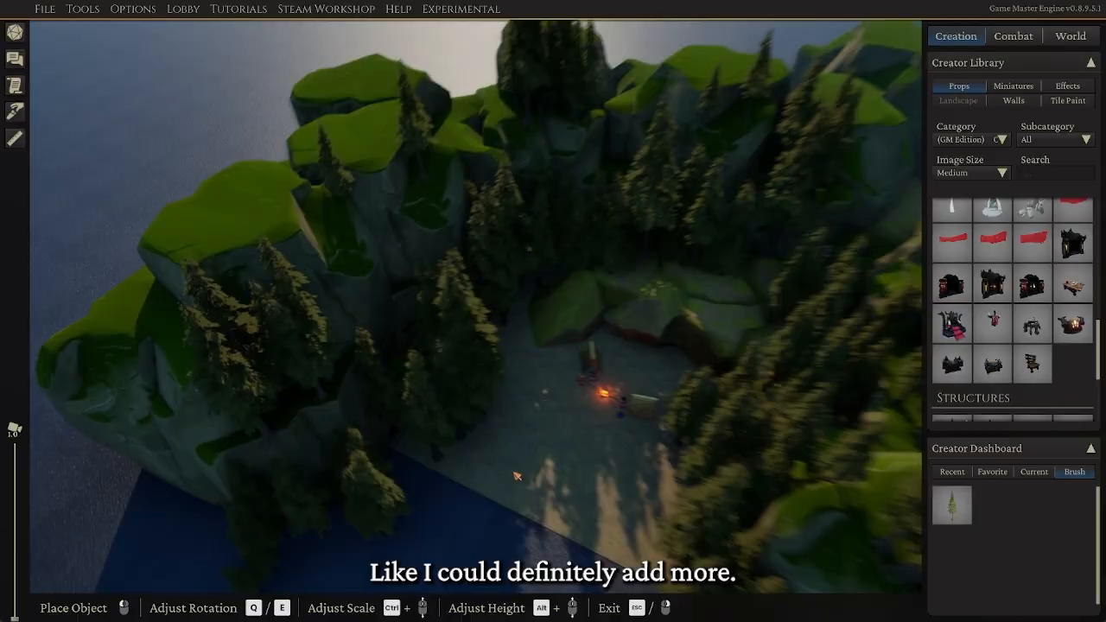
middle_click_drag(543, 489, 631, 403)
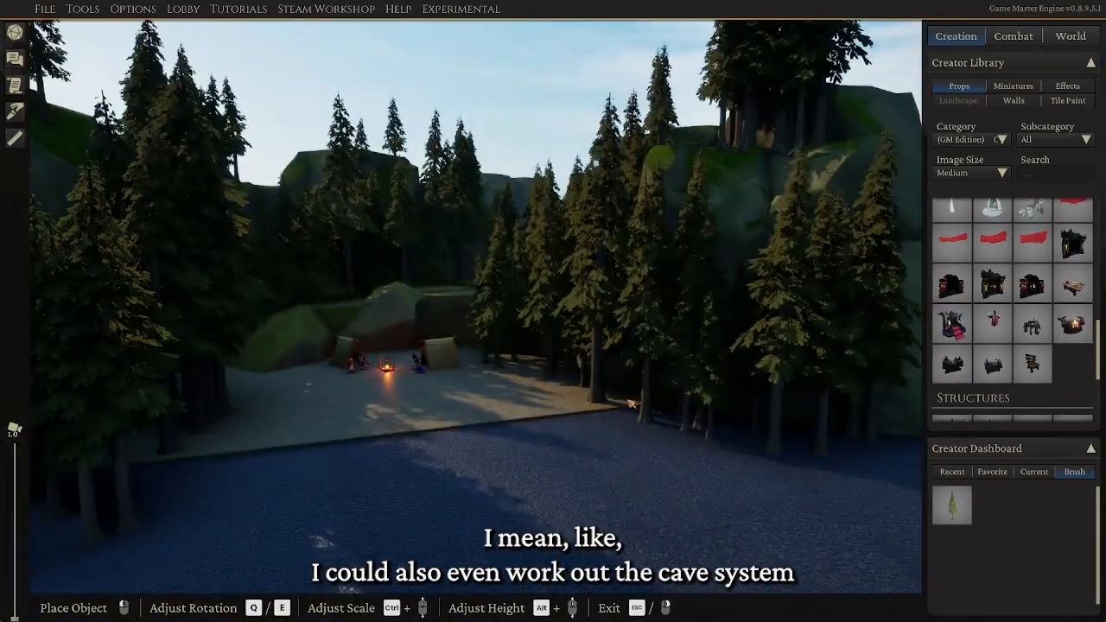
scroll(631, 404, "up", 4)
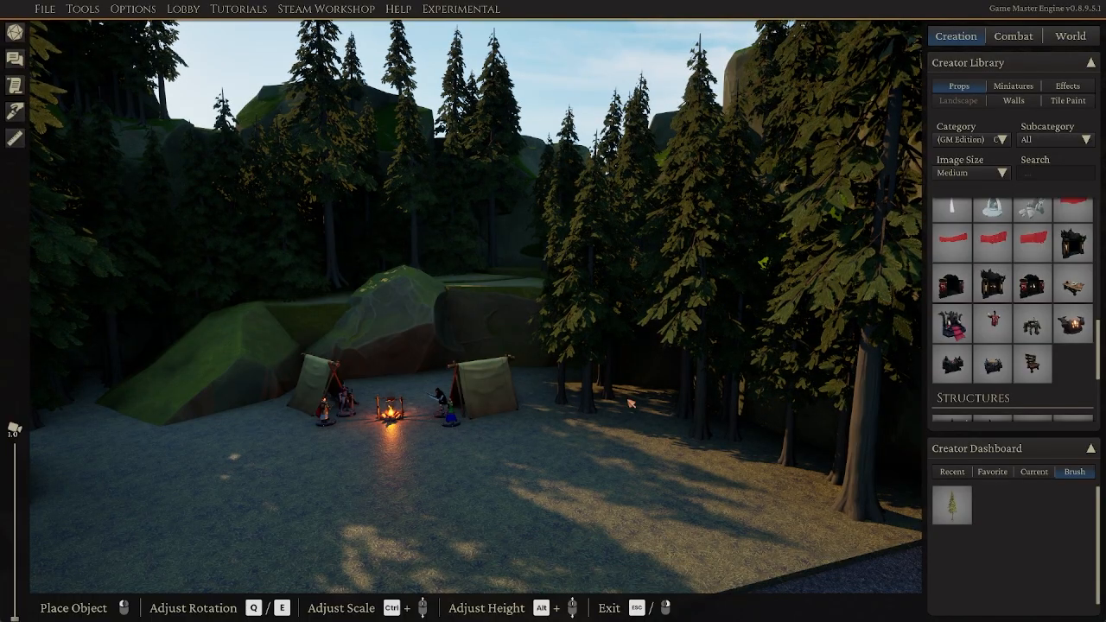
mouse_move(507, 408)
middle_mouse_down()
mouse_move(523, 469)
mouse_move(495, 402)
mouse_move(502, 447)
mouse_move(489, 415)
middle_mouse_up()
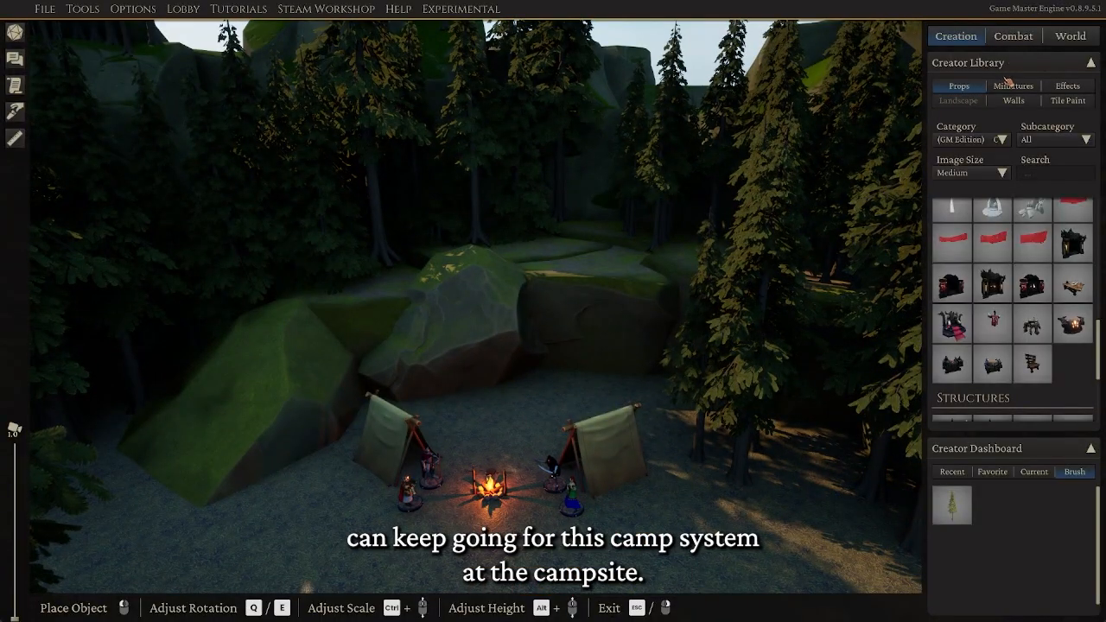
Filter the prop library to the Exterior category and the Campsite subcategory
left_click(980, 140)
left_click(958, 174)
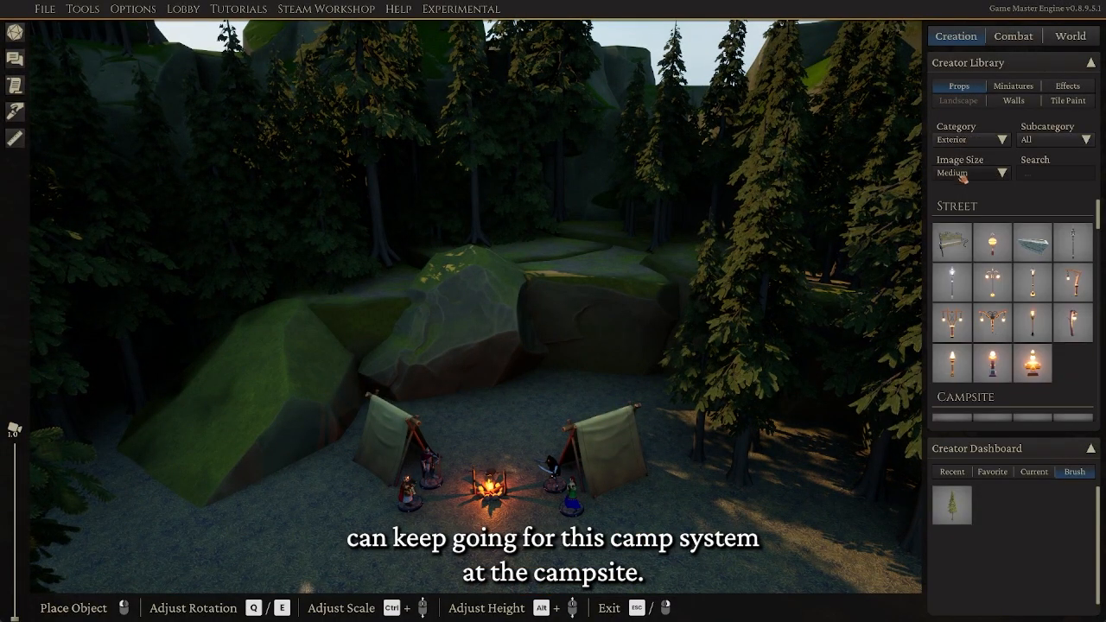
left_click(1052, 140)
left_click(1038, 174)
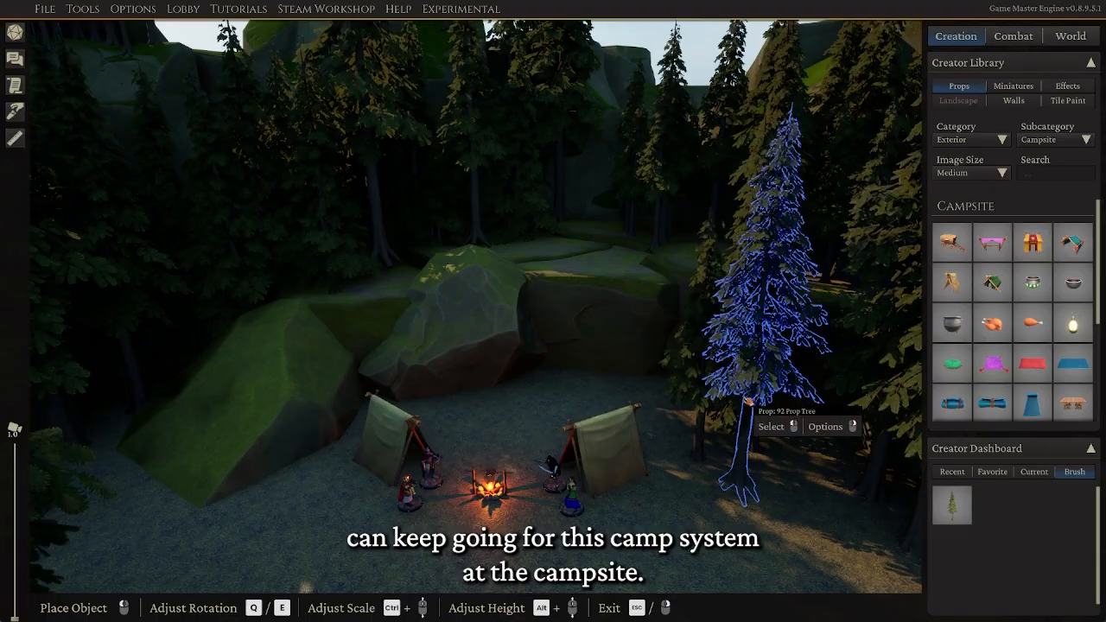
Place a partly unrolled blue bedroll inside the tent behind the black-hooded miniature
scroll(675, 466, "up", 6)
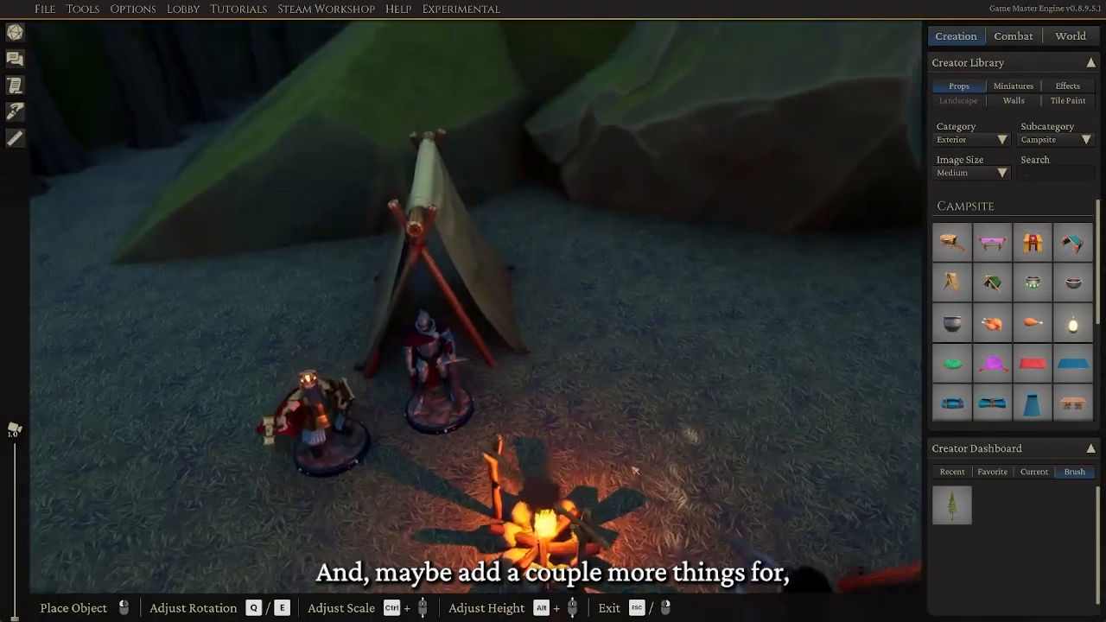
scroll(635, 471, "down", 4)
middle_click_drag(636, 471, 687, 458)
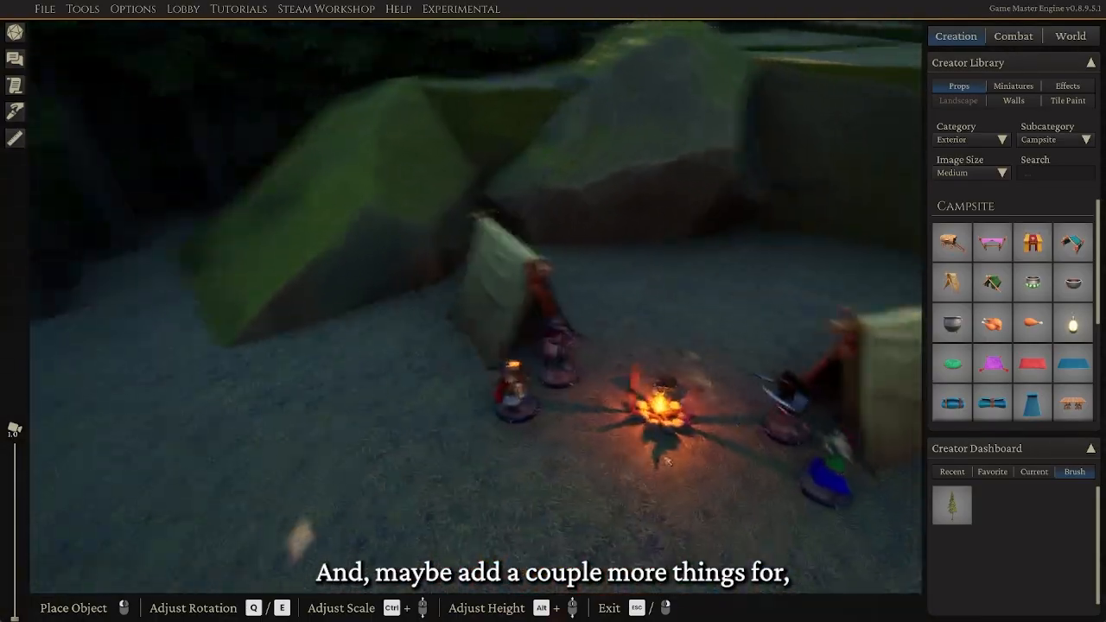
scroll(687, 458, "up", 3)
scroll(1005, 363, "down", 3)
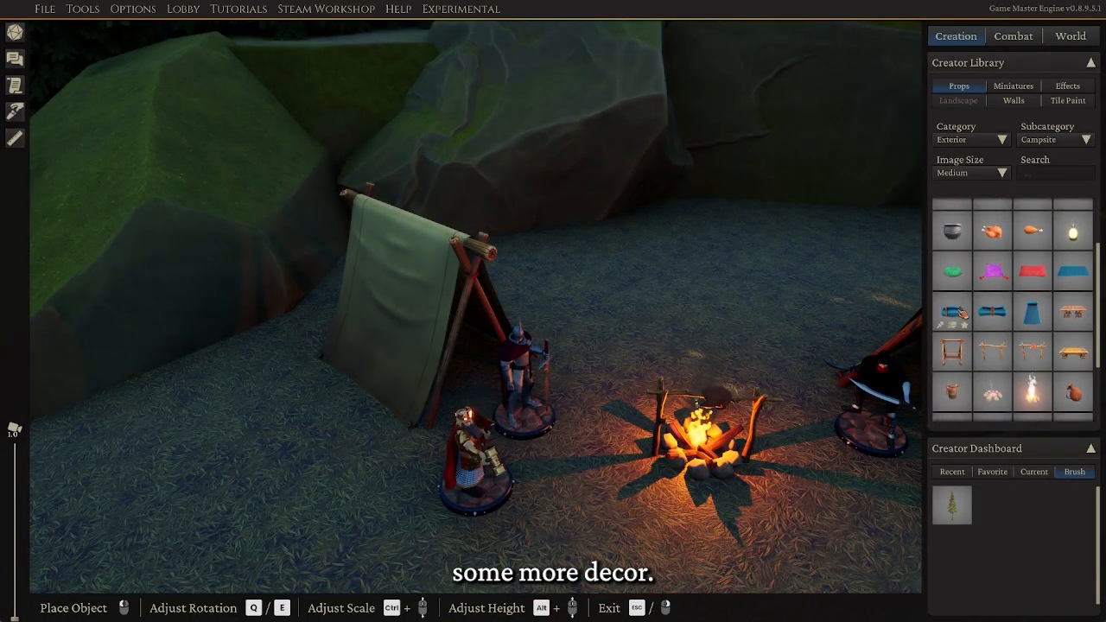
left_click(954, 311)
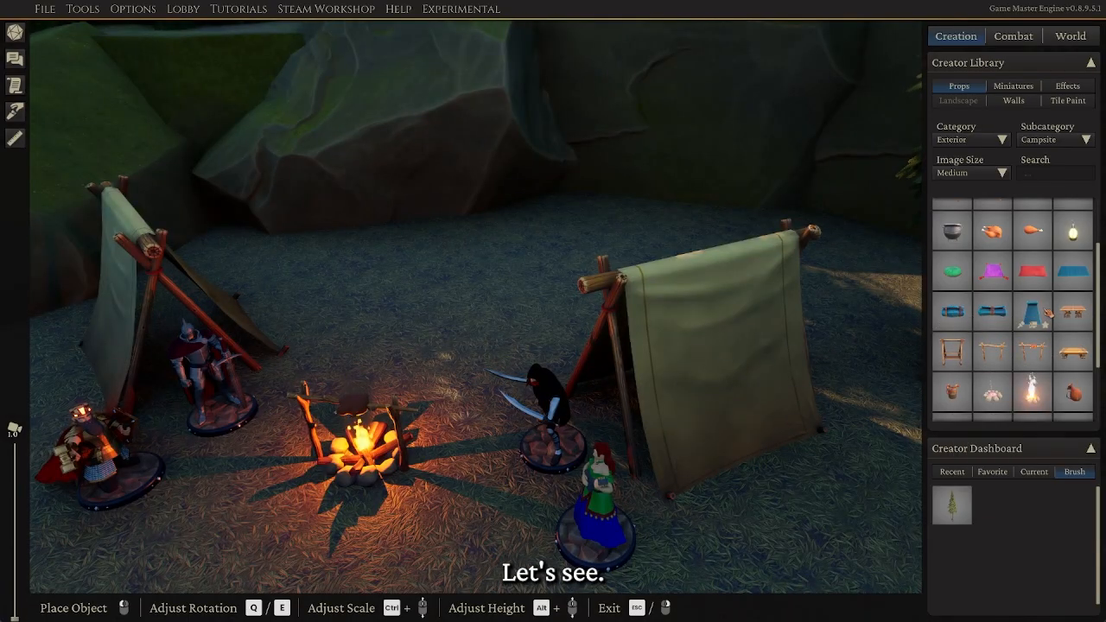
left_click(954, 318)
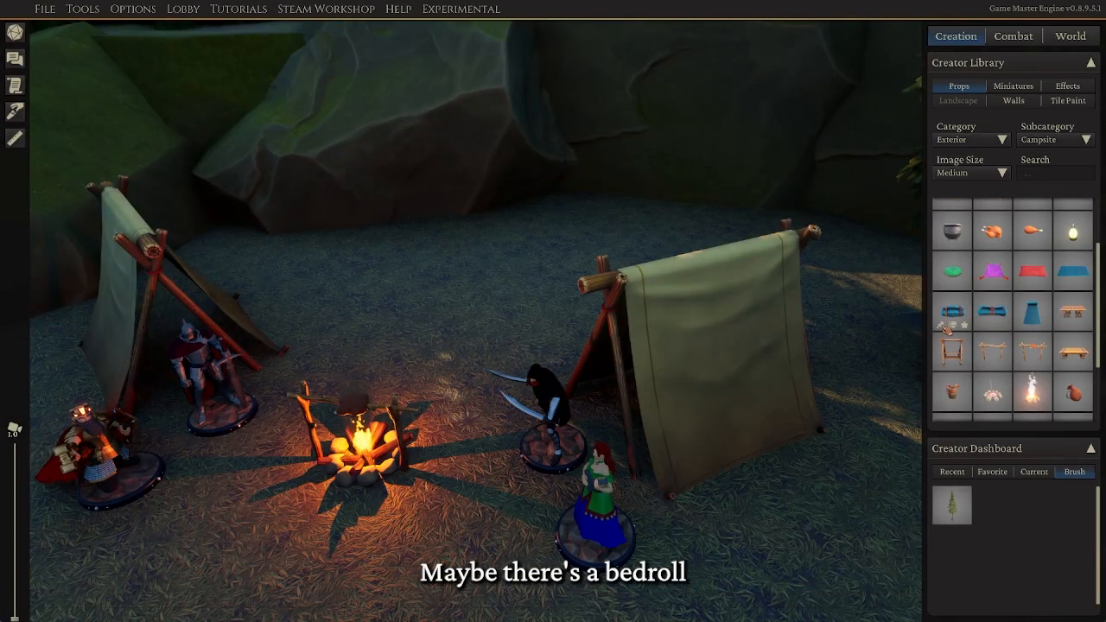
middle_click_drag(186, 394, 471, 405)
key("w")
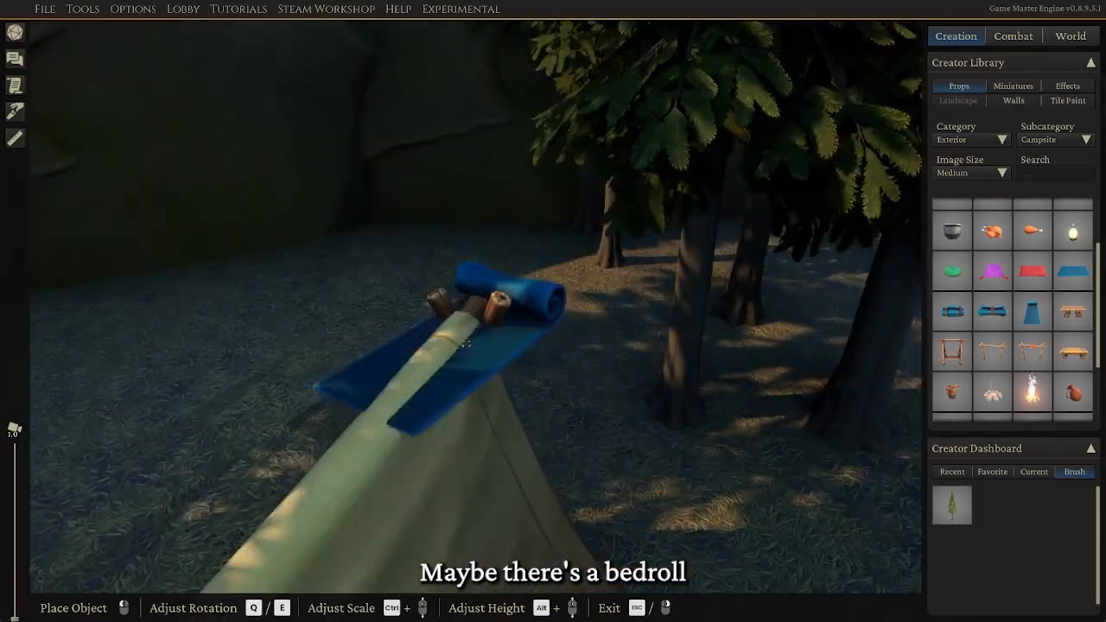
scroll(471, 405, "down", 5)
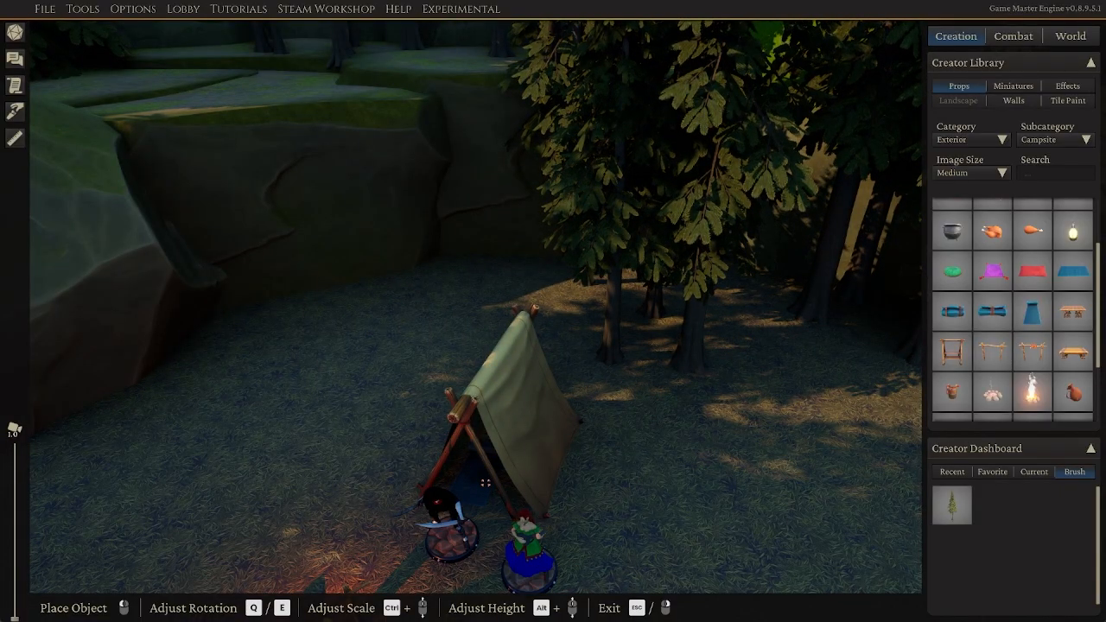
left_click(489, 482)
middle_click_drag(546, 498, 588, 329)
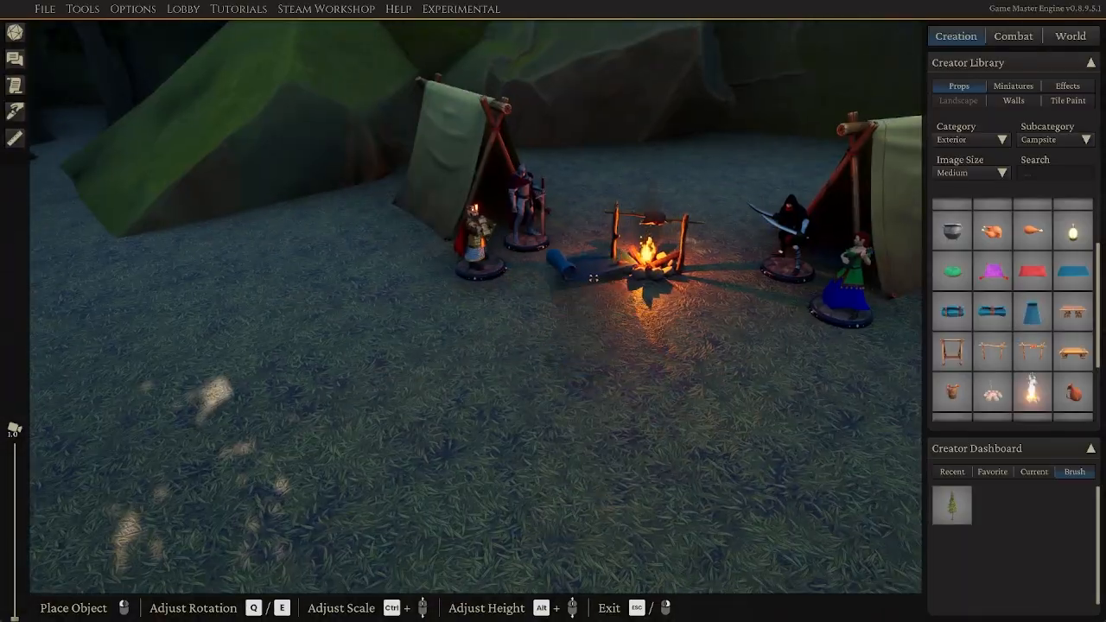
Place a partly unrolled blue bedroll inside the tent behind the armored knight miniature
scroll(581, 294, "up", 5)
scroll(584, 350, "up", 5)
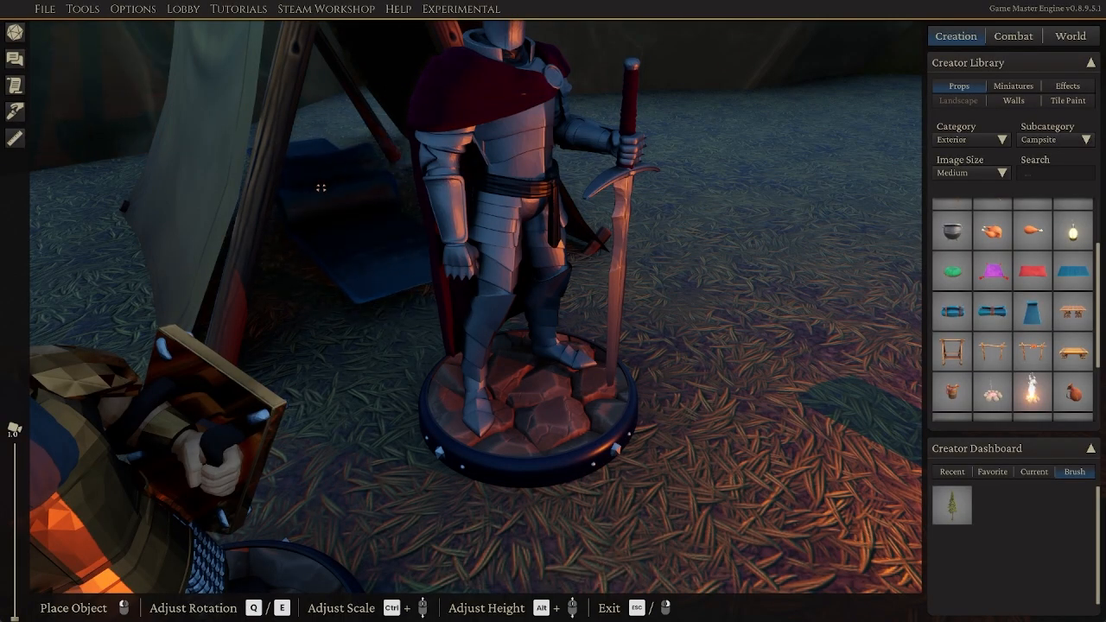
scroll(643, 269, "down", 8)
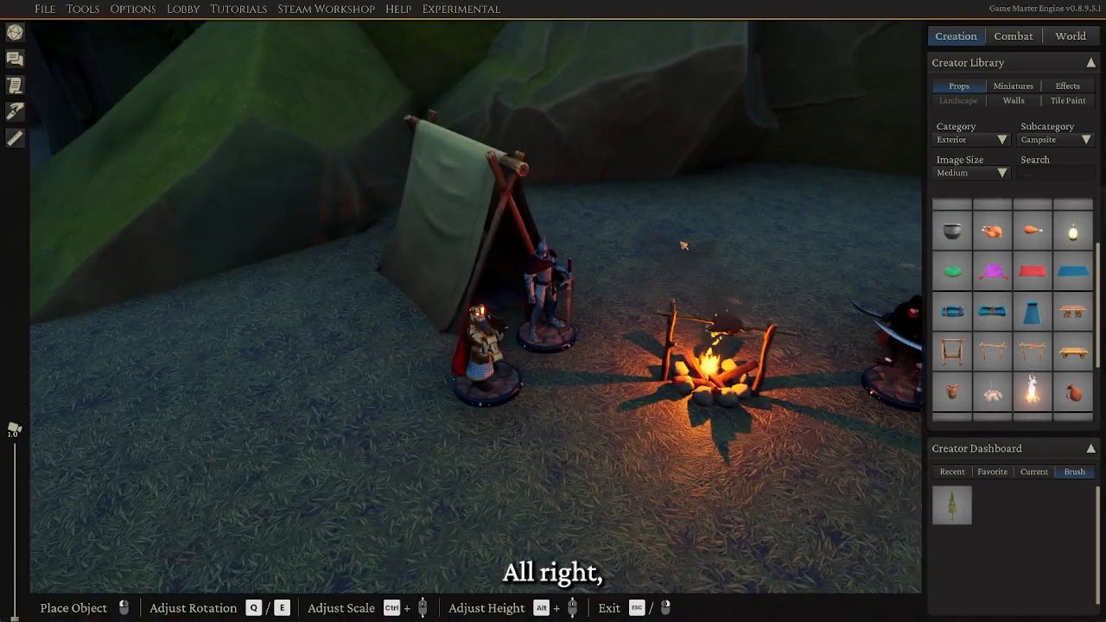
Place a traveler's bag on the ground beside the knight's tent, behind the dwarven king miniature
scroll(684, 246, "down", 3)
key("d")
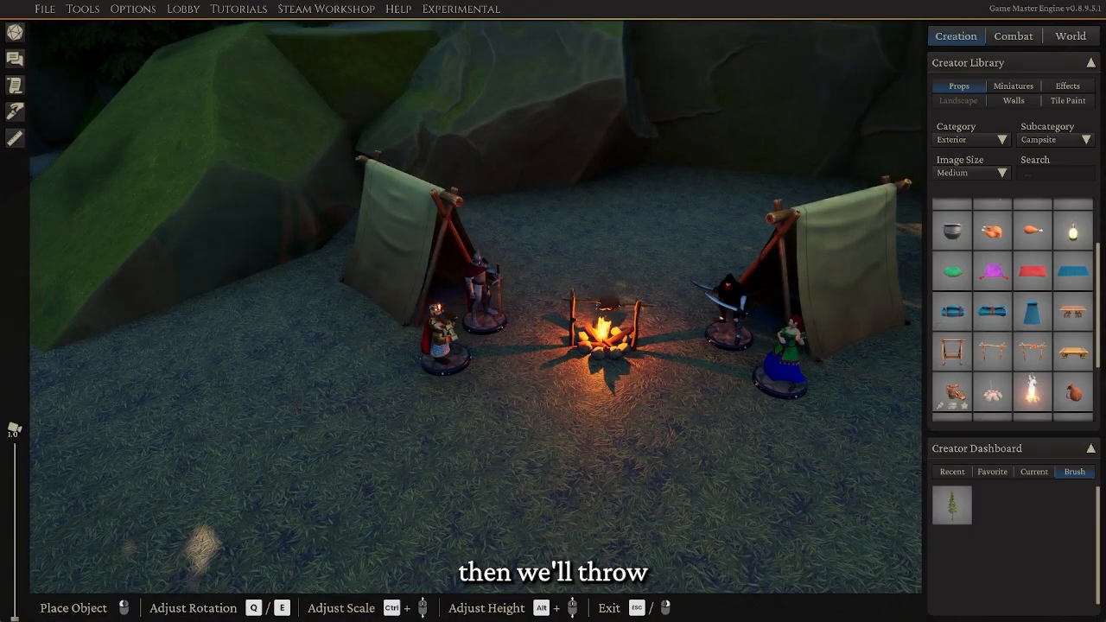
scroll(1013, 312, "down", 2)
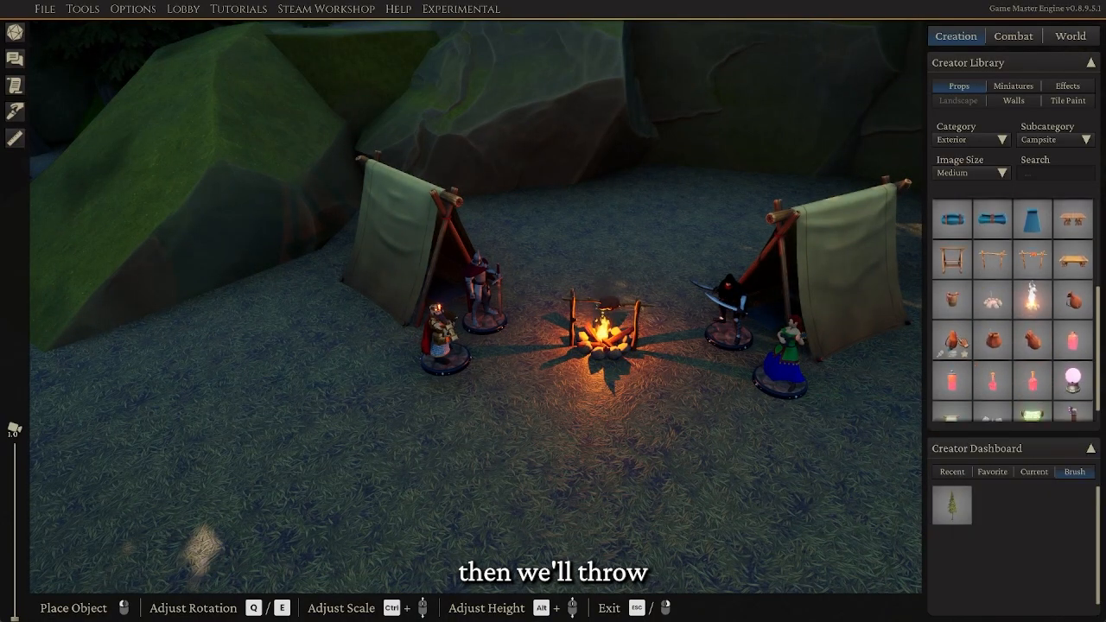
left_click(1074, 304)
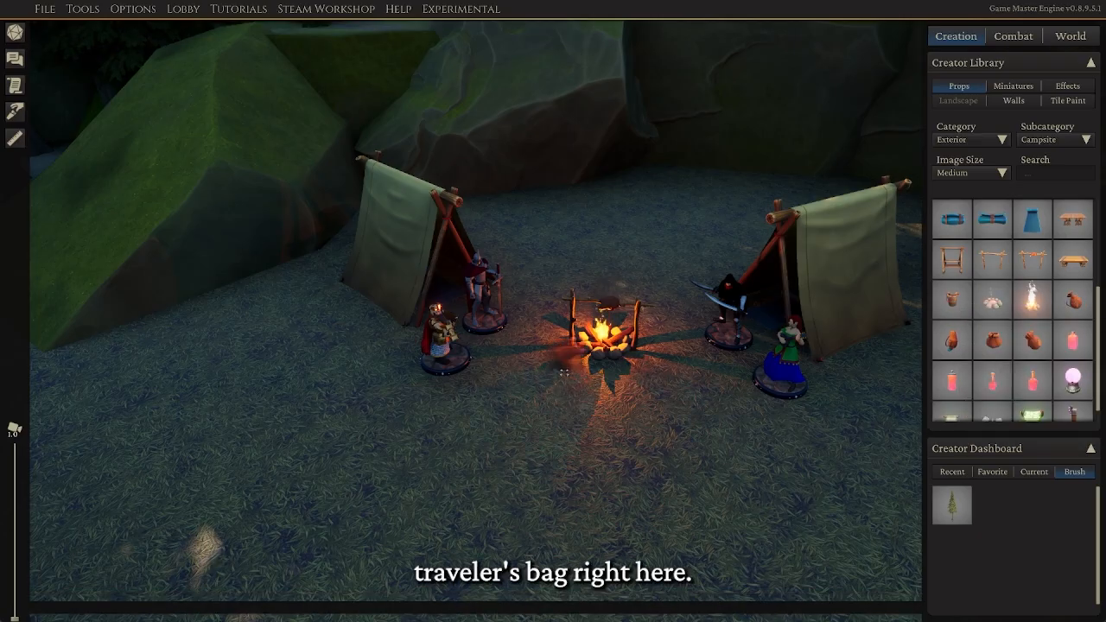
left_click(391, 335)
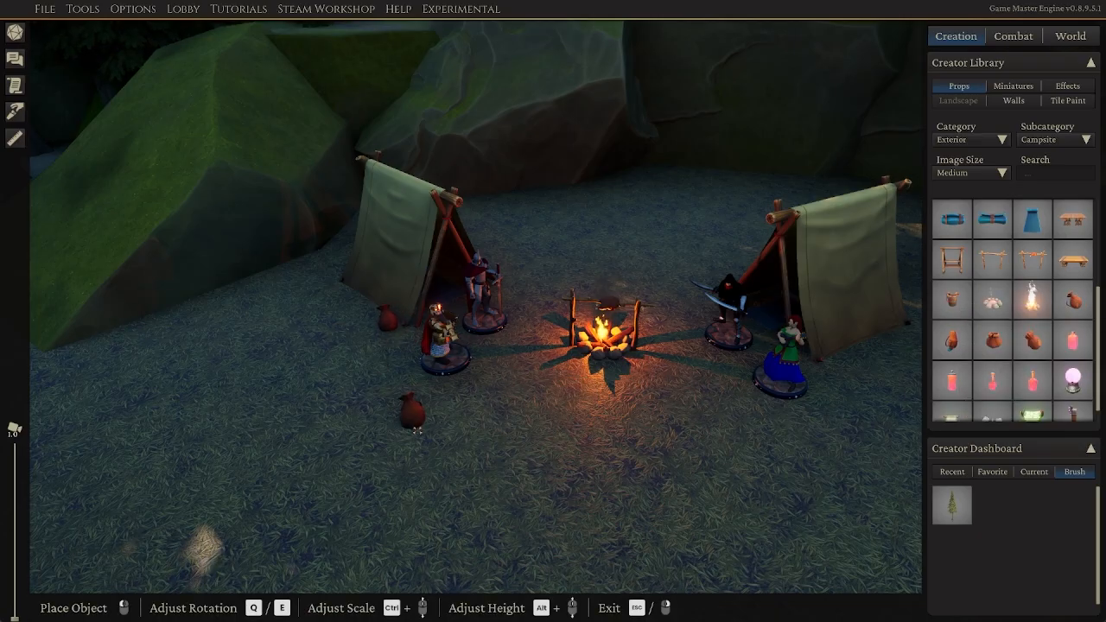
Place a red potion at the opening of the knight's tent, near the dwarven king miniature
scroll(553, 422, "up", 10)
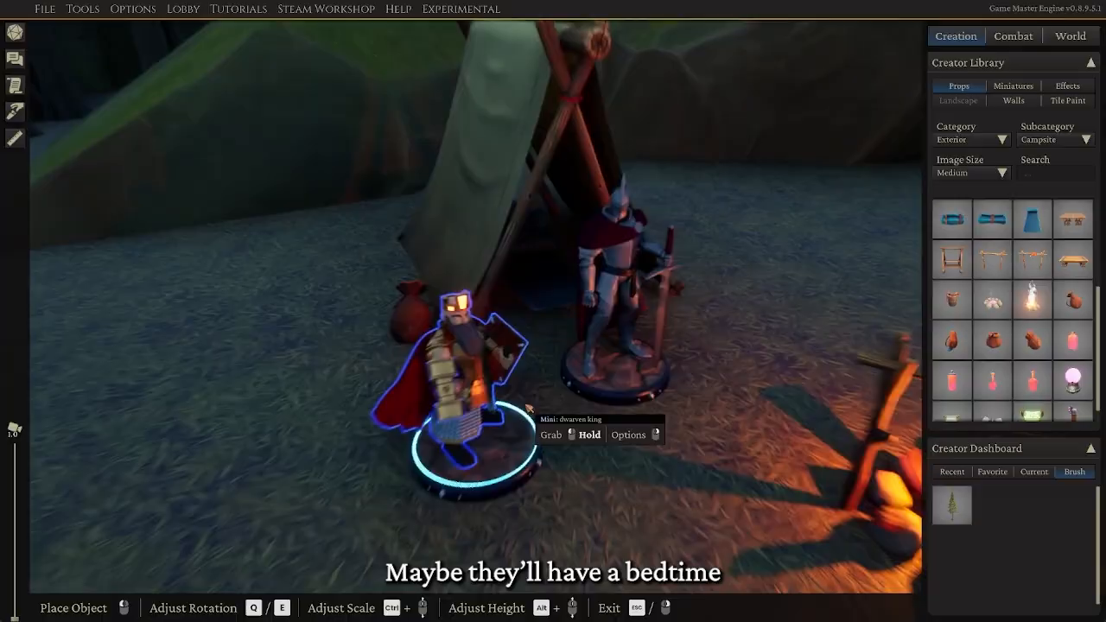
scroll(719, 396, "down", 5)
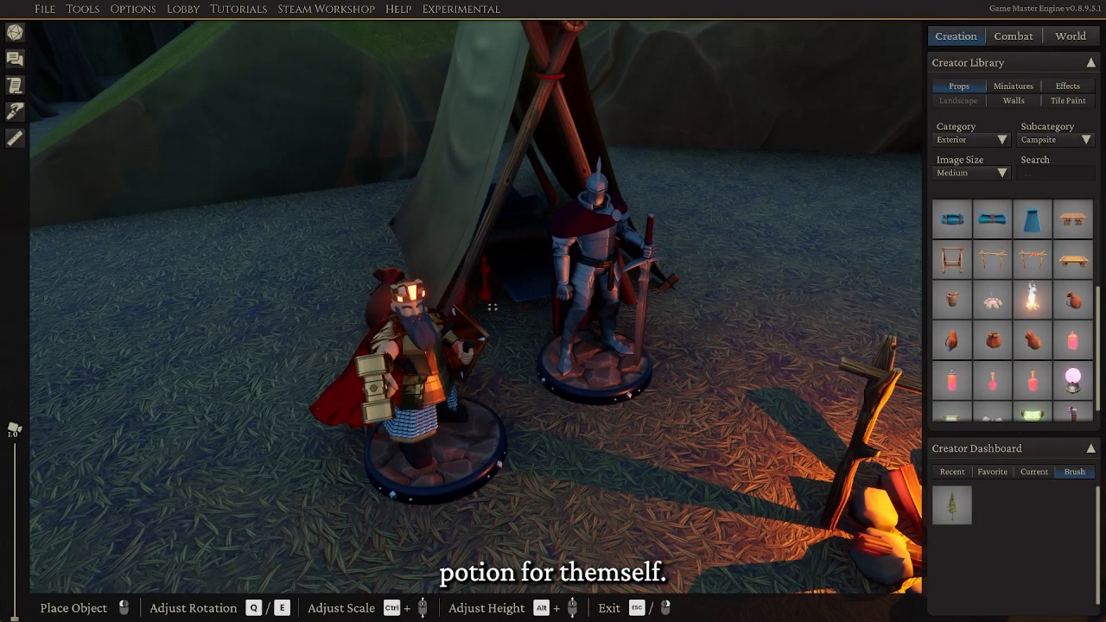
scroll(491, 307, "down", 5)
right_click(772, 274)
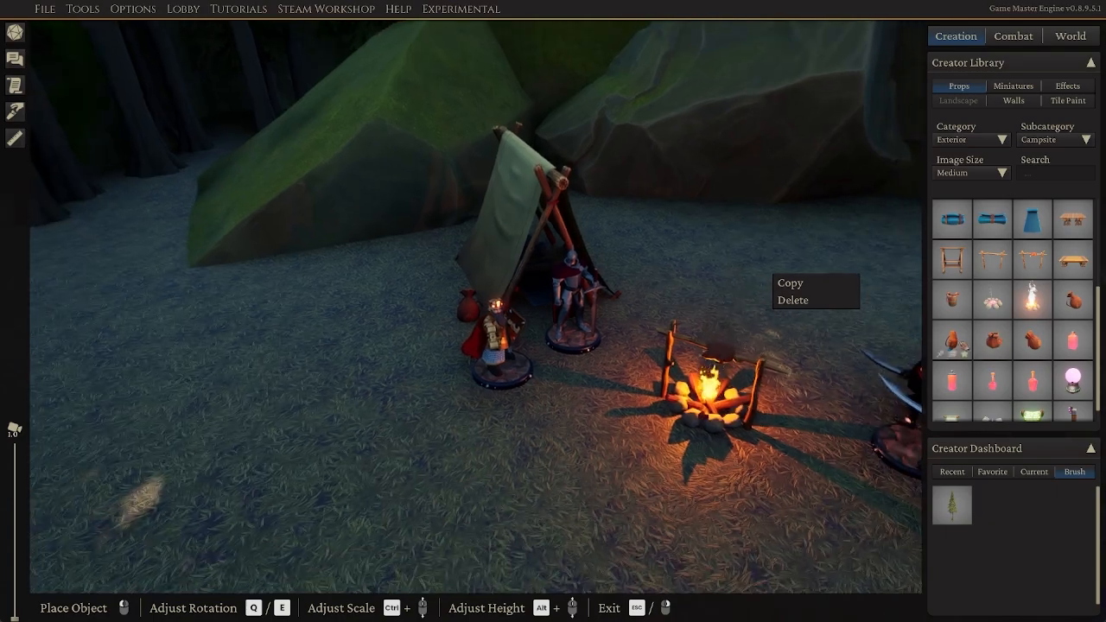
Look through the remaining campsite props and examine the camp from near and far to judge whether it needs more
scroll(1025, 372, "down", 1)
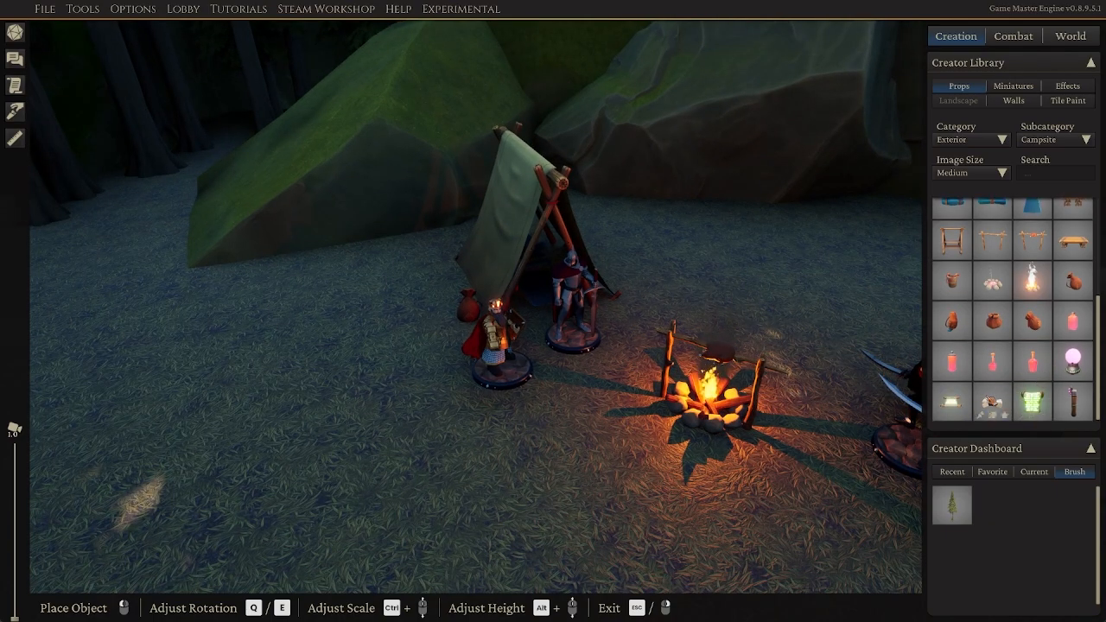
scroll(1028, 350, "up", 3)
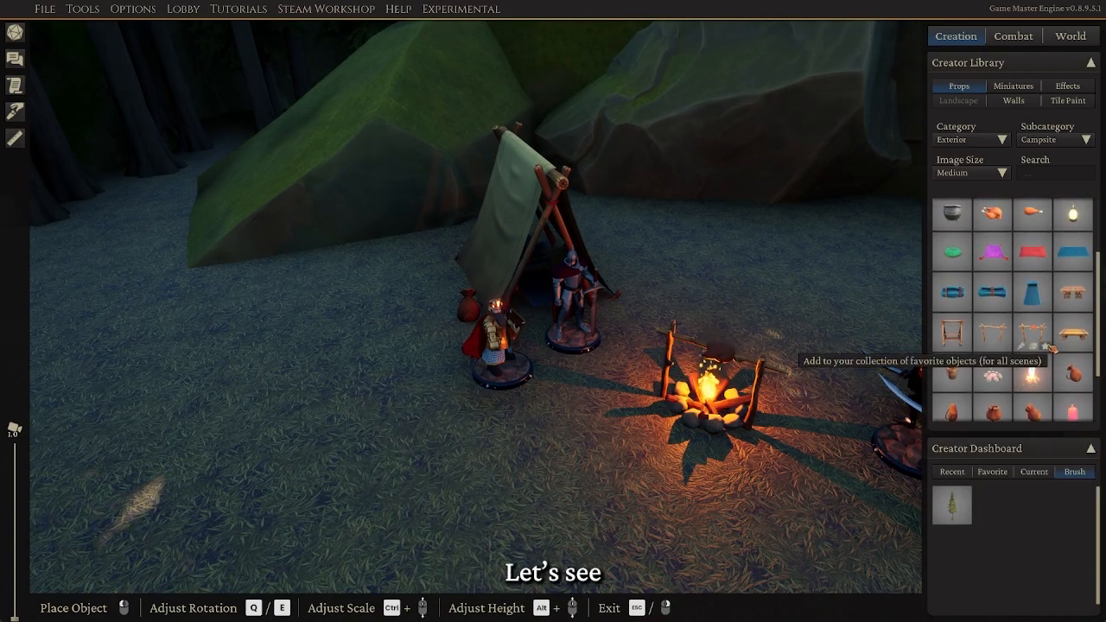
scroll(813, 381, "down", 4)
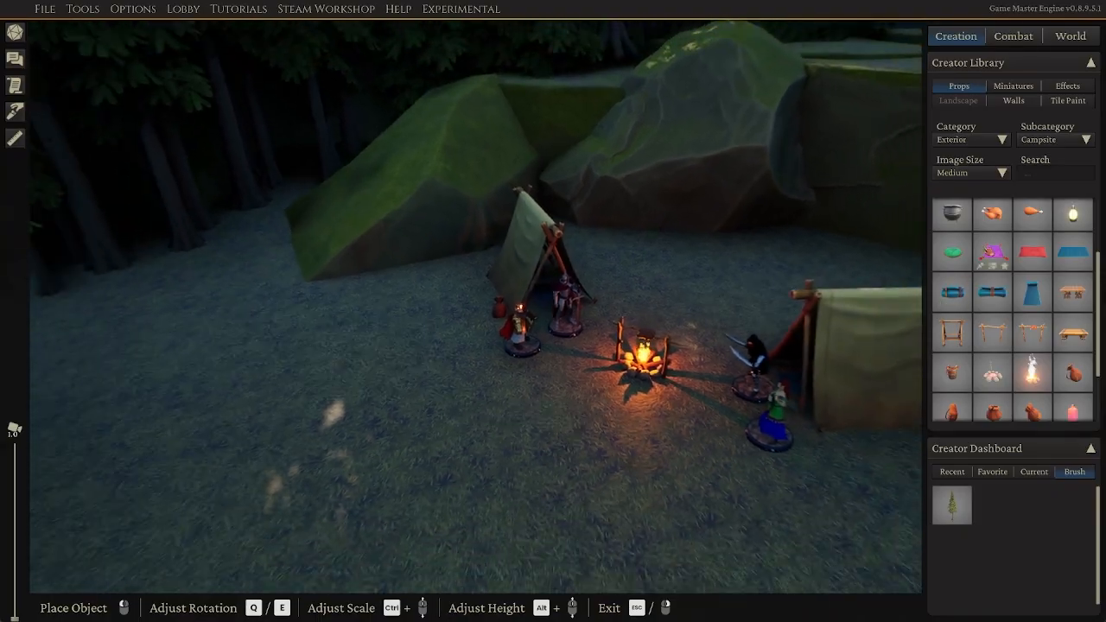
scroll(994, 286, "up", 3)
scroll(595, 421, "down", 5)
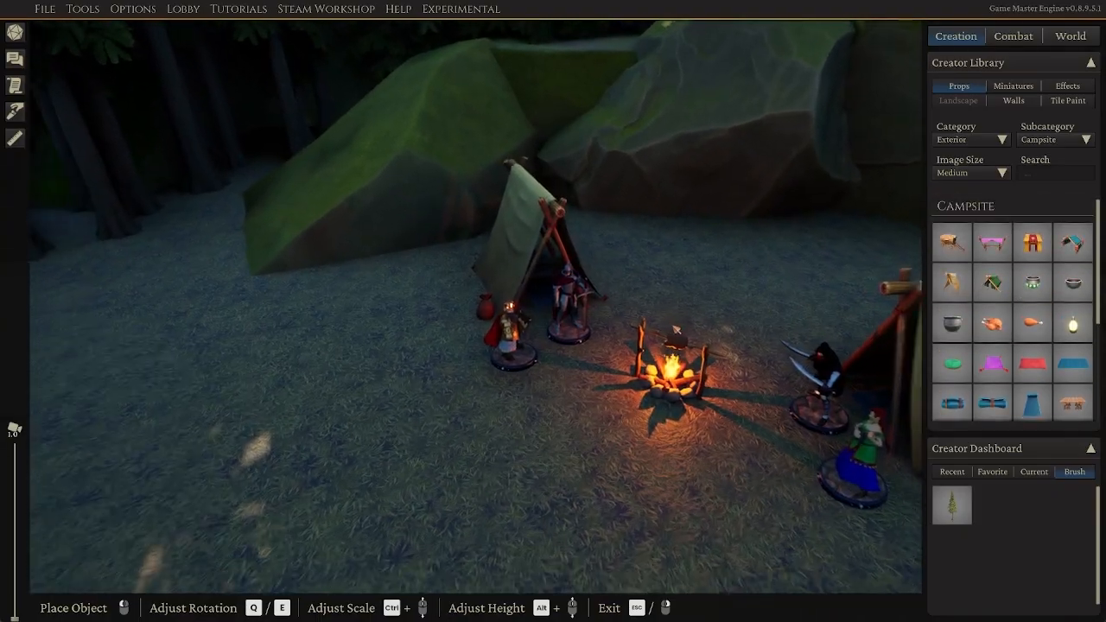
scroll(594, 421, "down", 5)
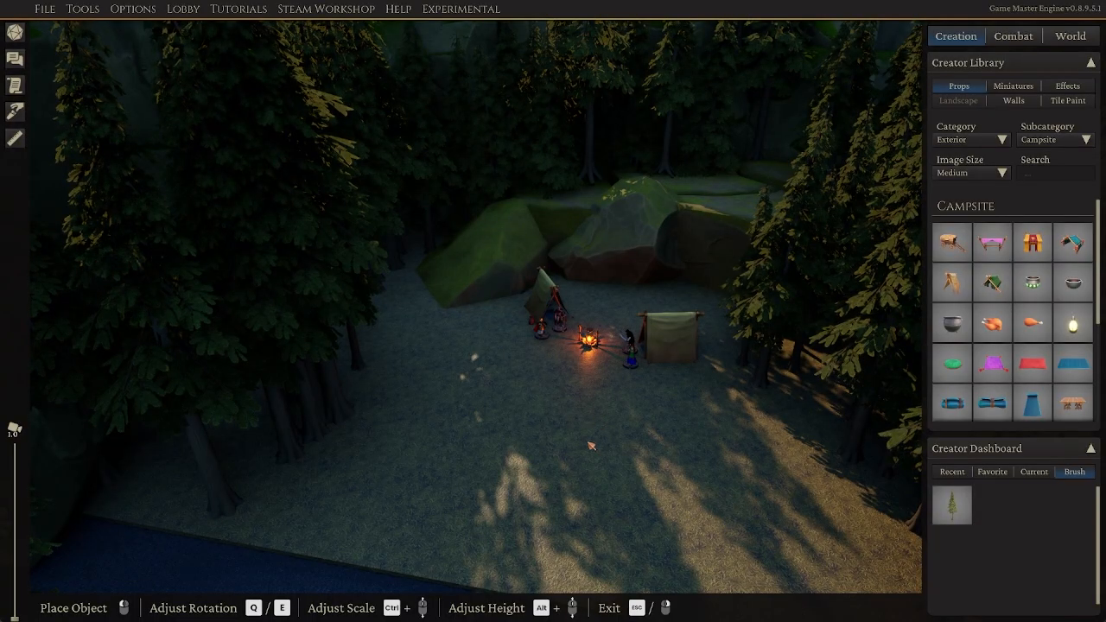
scroll(592, 446, "up", 8)
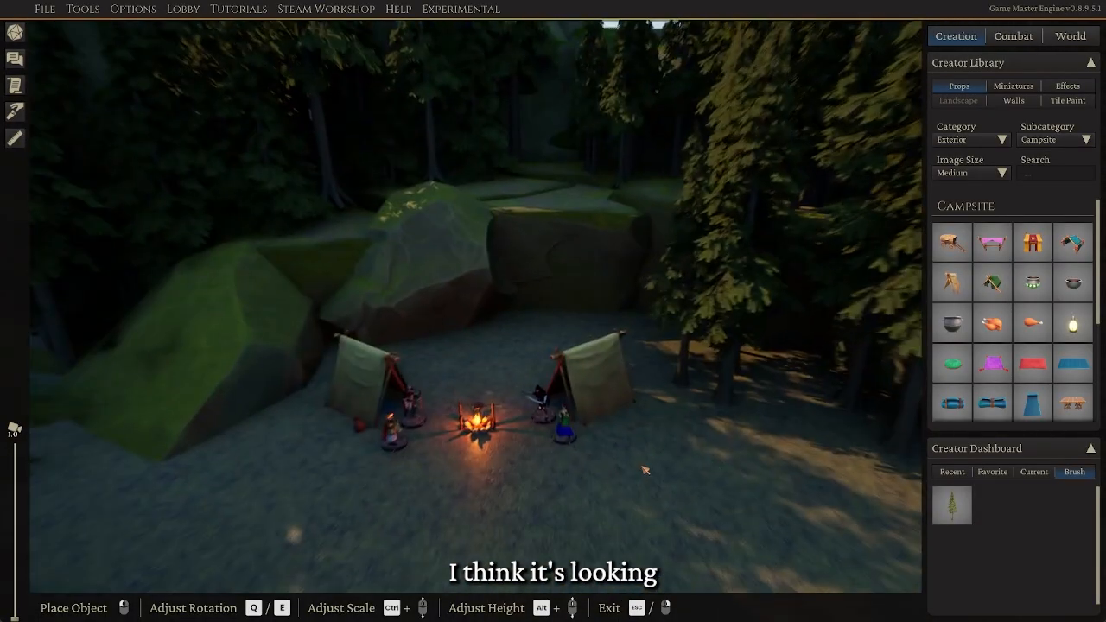
scroll(645, 470, "up", 2)
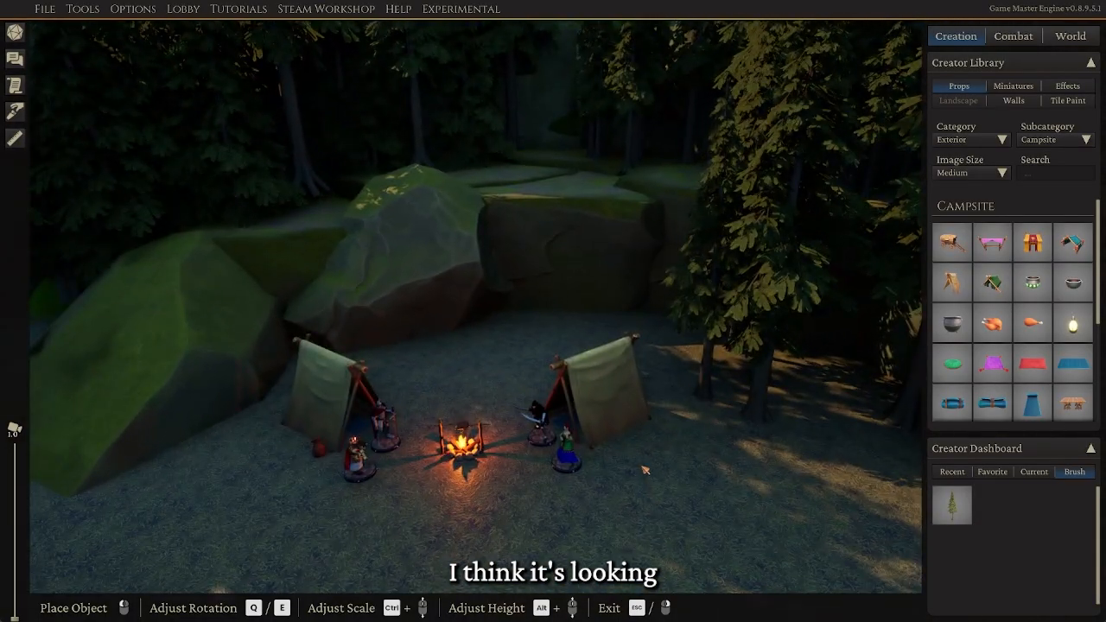
Switch the prop library to the Nature category and look through its trees for extra foliage
left_click(979, 142)
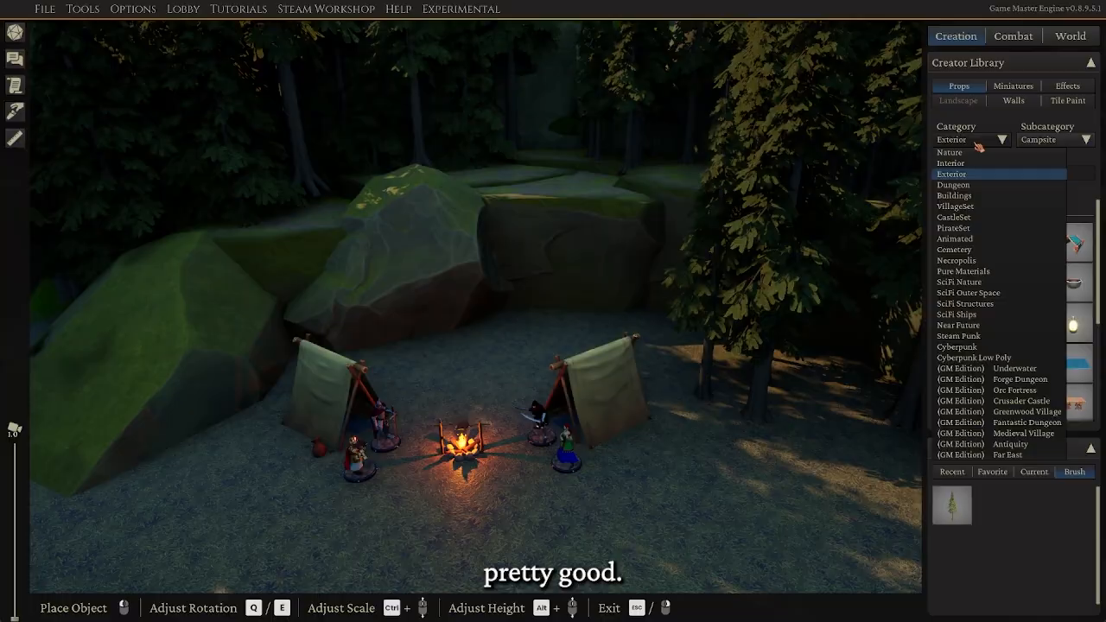
left_click(960, 153)
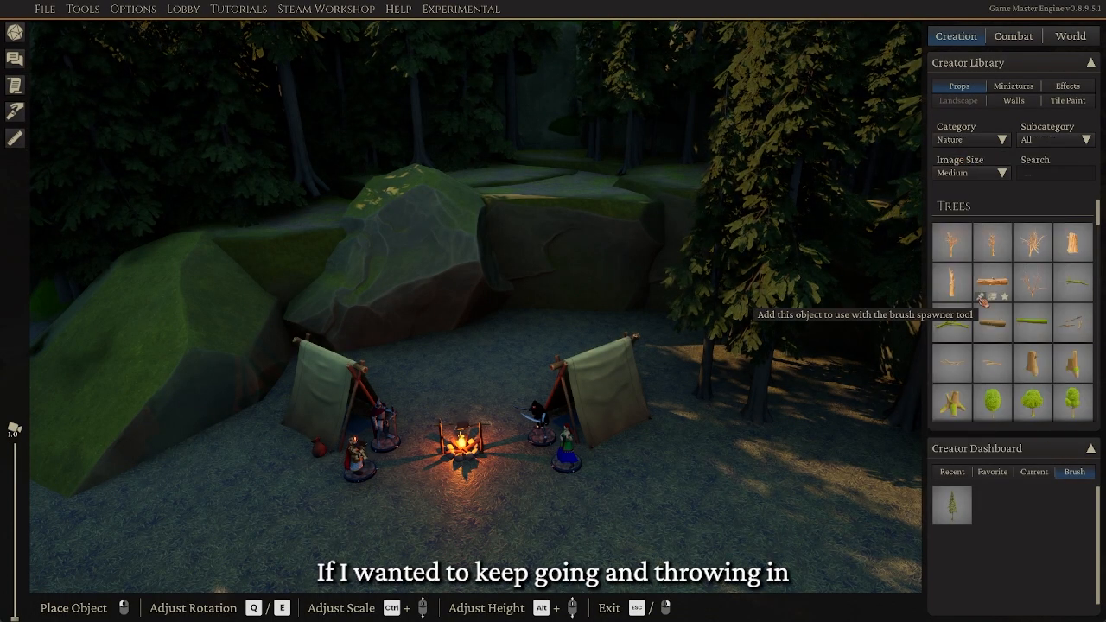
scroll(1025, 346, "down", 5)
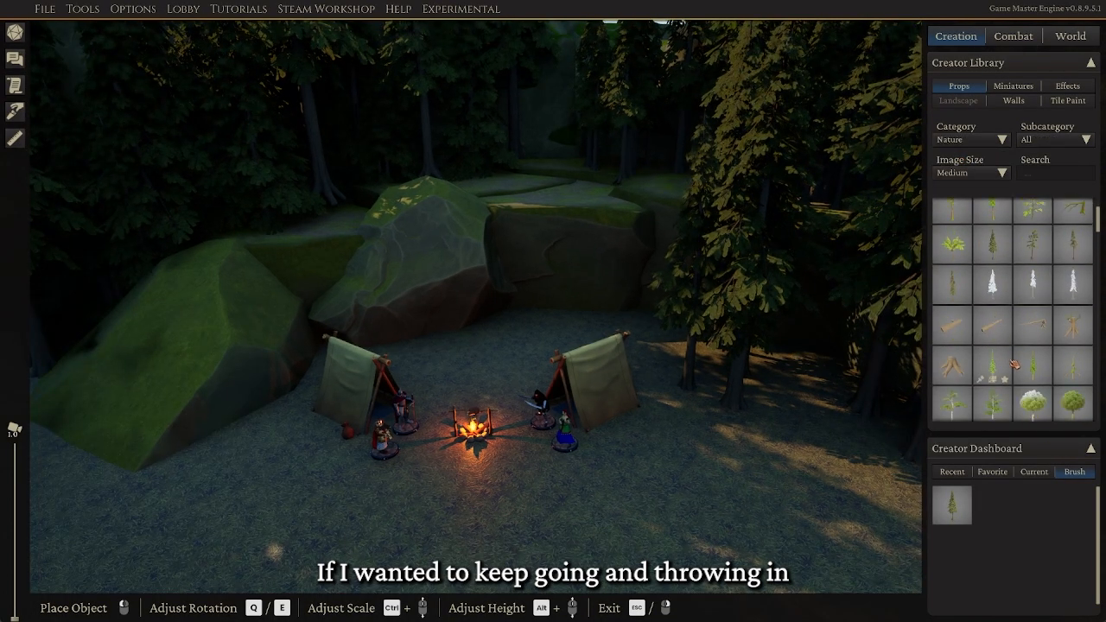
scroll(1038, 372, "down", 2)
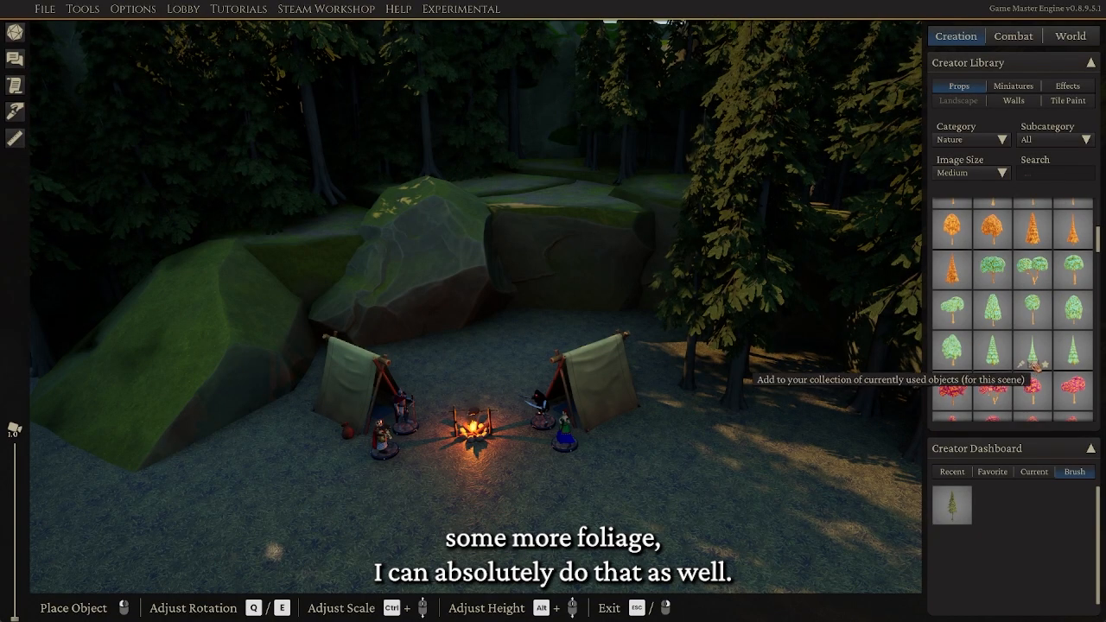
scroll(1038, 372, "up", 4)
scroll(1020, 342, "down", 2)
scroll(1014, 333, "down", 3)
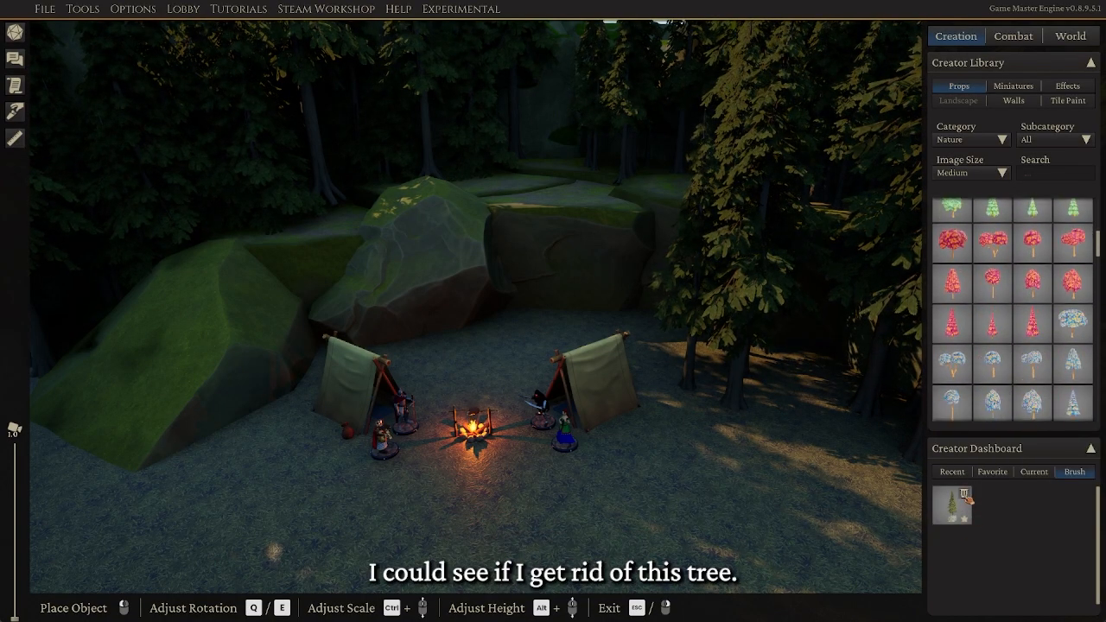
Remove the pine tree from the brush collection and narrow the Nature props to the Foliage subcategory
left_click(964, 495)
scroll(1021, 354, "down", 6)
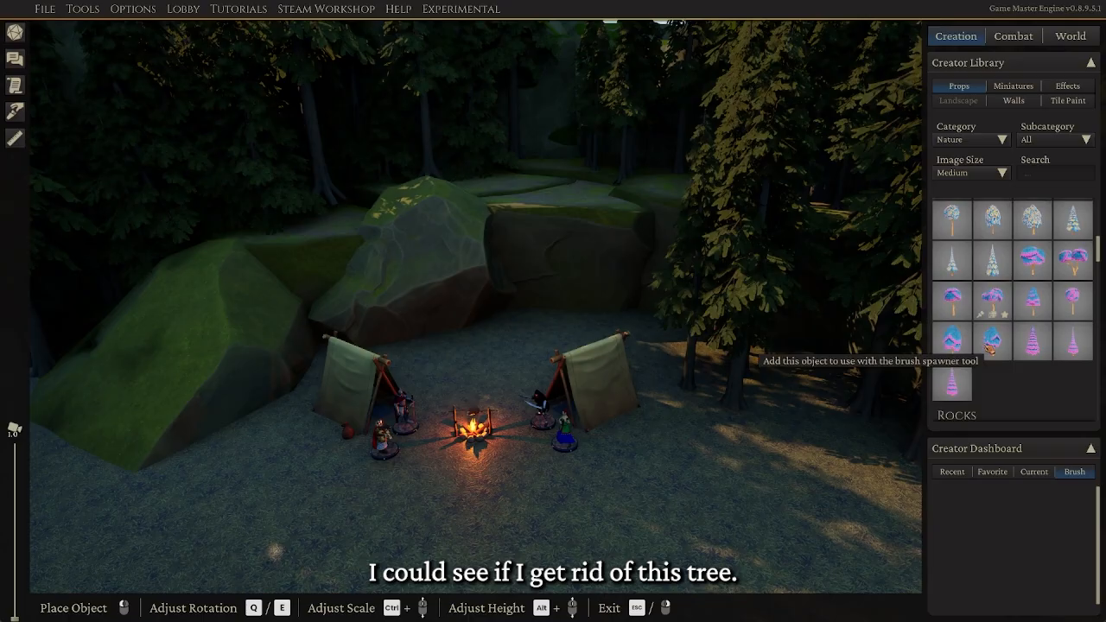
left_click(1040, 146)
left_click(1040, 187)
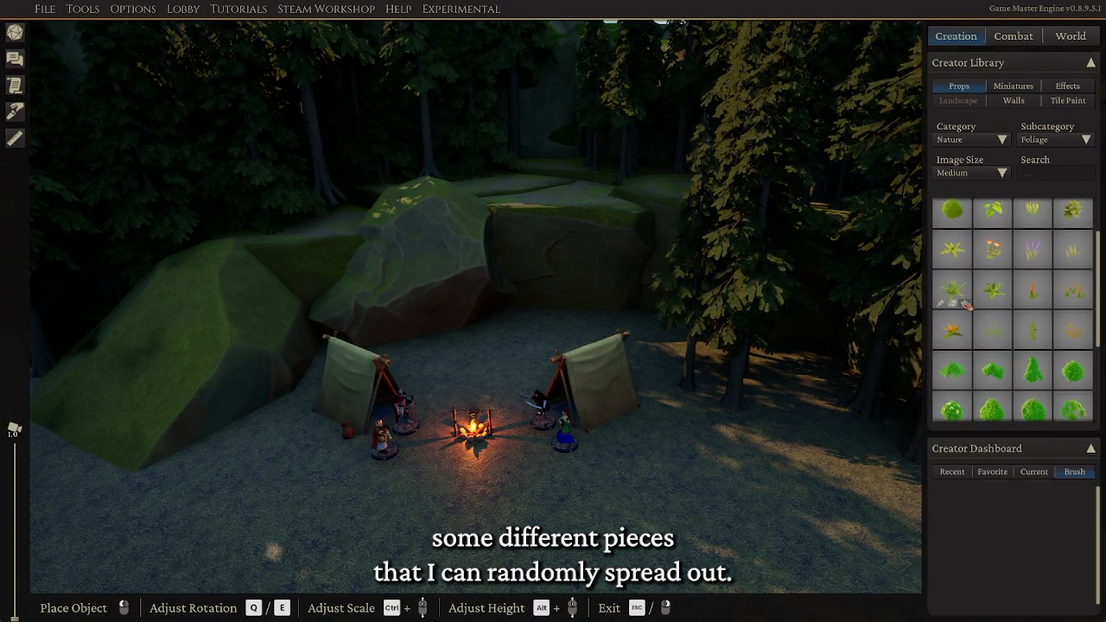
scroll(985, 320, "down", 1)
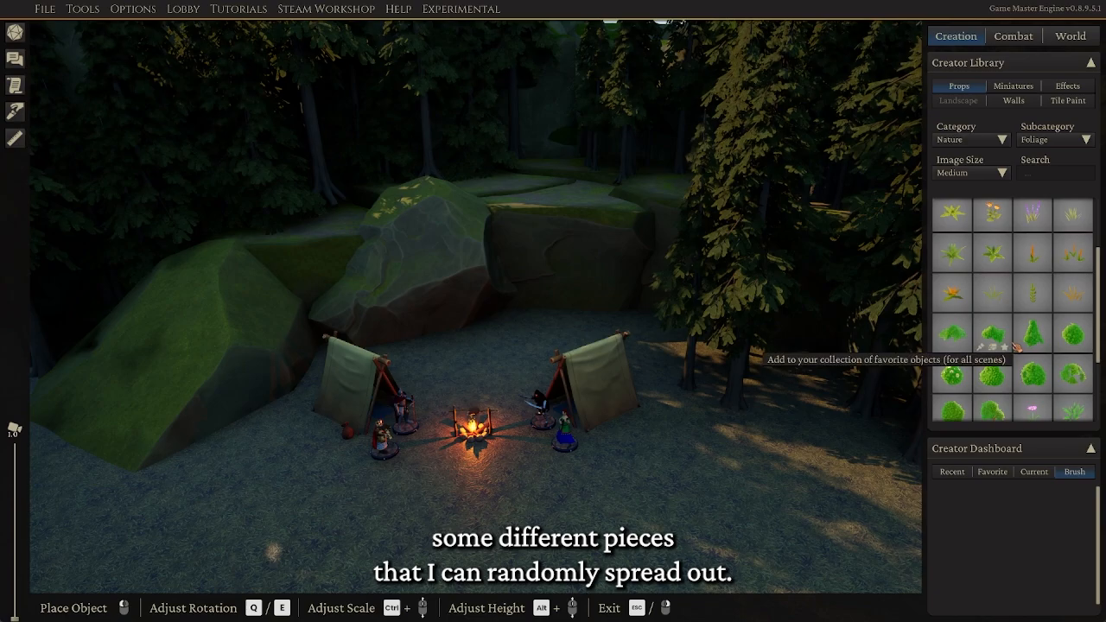
Add the single orange-tipped plant, the spiky green leafy plant and the purple flowers to the brush collection
left_click(1026, 267)
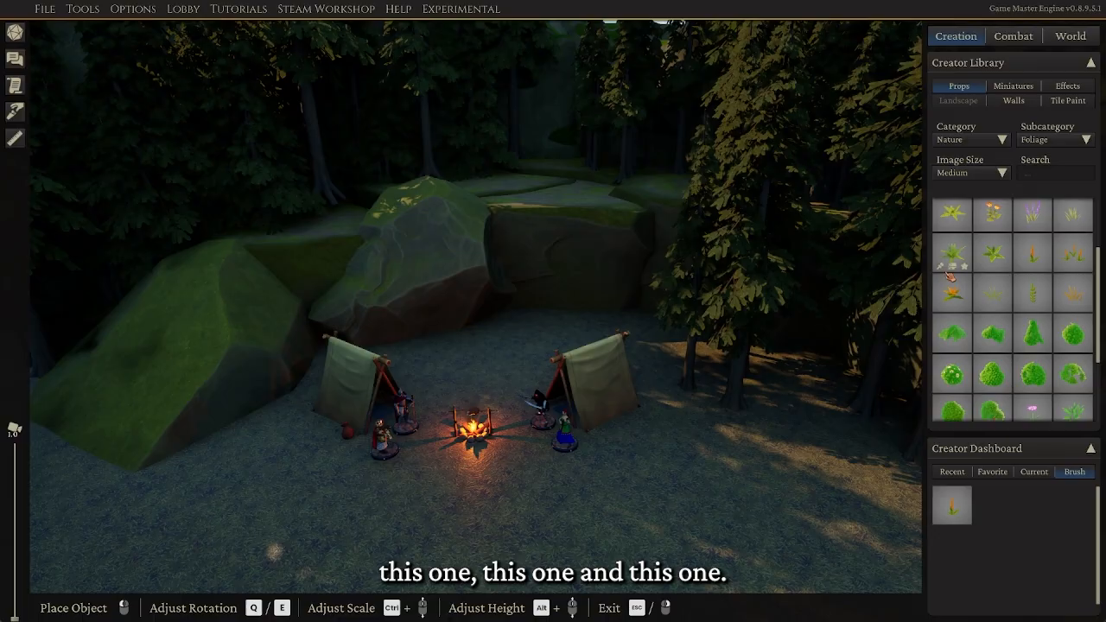
left_click(942, 267)
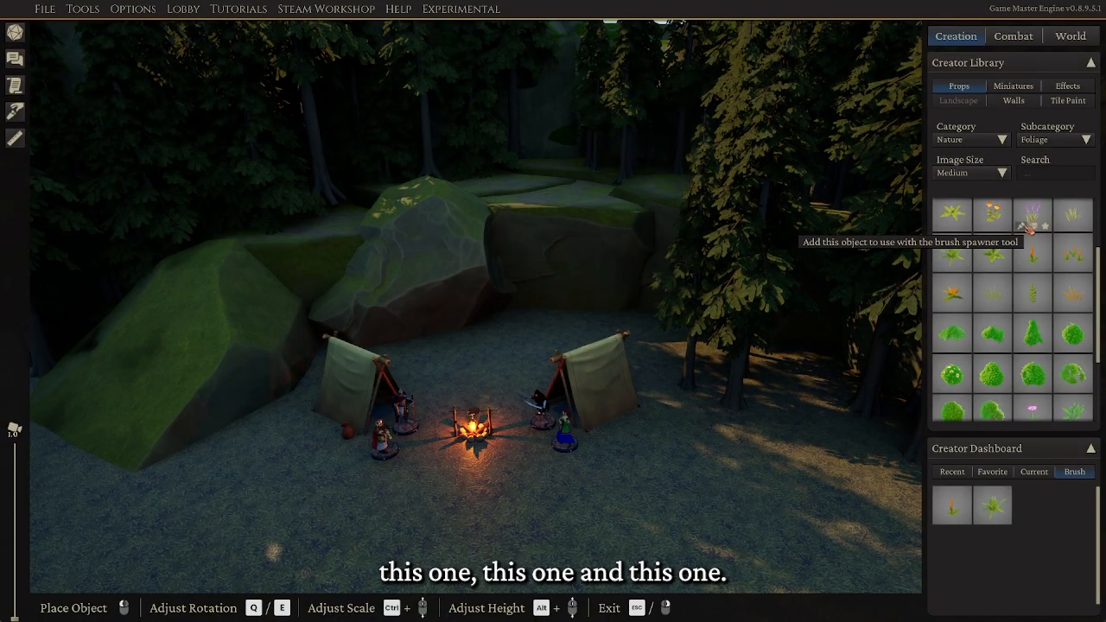
left_click(1029, 227)
scroll(1018, 353, "down", 3)
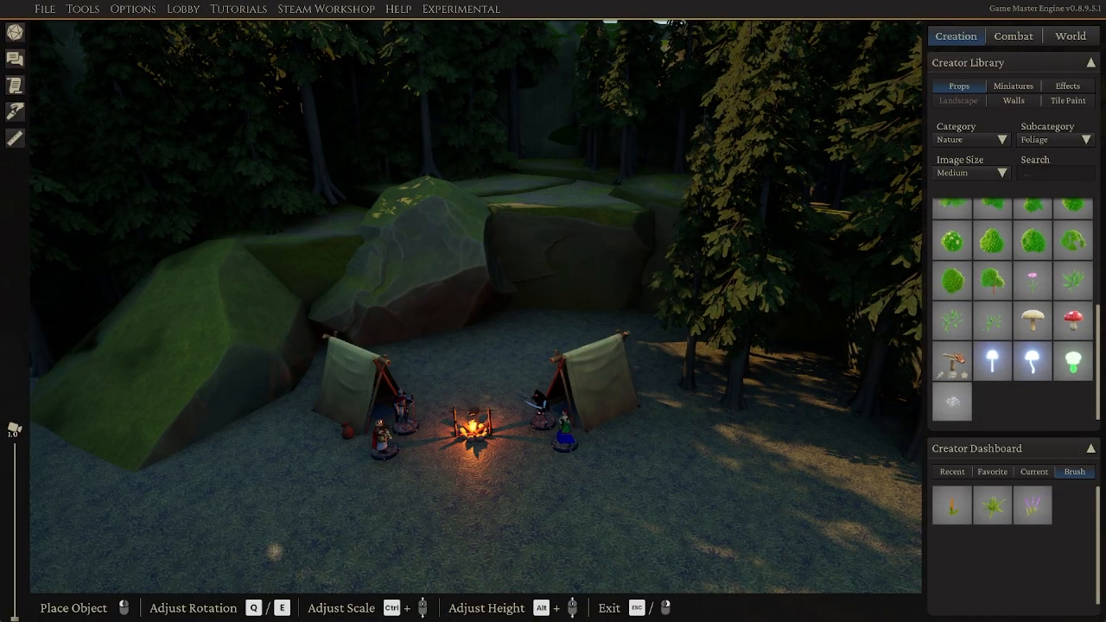
Activate the brush spawner for the chosen foliage and lower its density to a small fraction of the range
scroll(571, 354, "down", 5)
middle_click_drag(571, 354, 510, 340)
key("b")
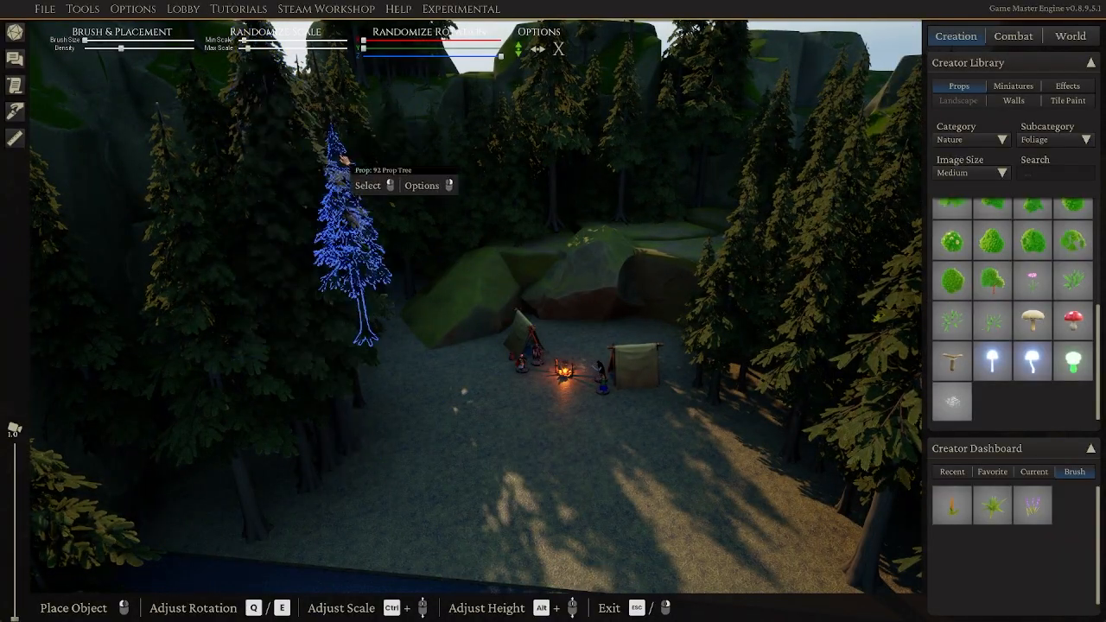
middle_click_drag(343, 165, 371, 140)
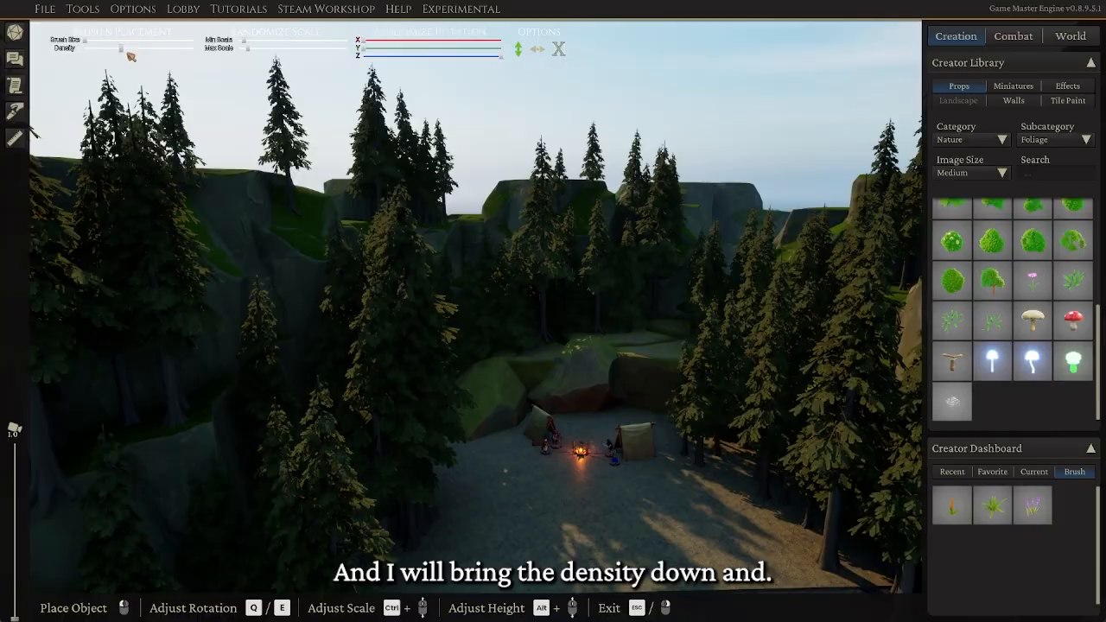
left_click_drag(121, 48, 101, 48)
Paint the mixed foliage sparsely along the tree lines on both sides of the campsite clearing
scroll(457, 395, "up", 5)
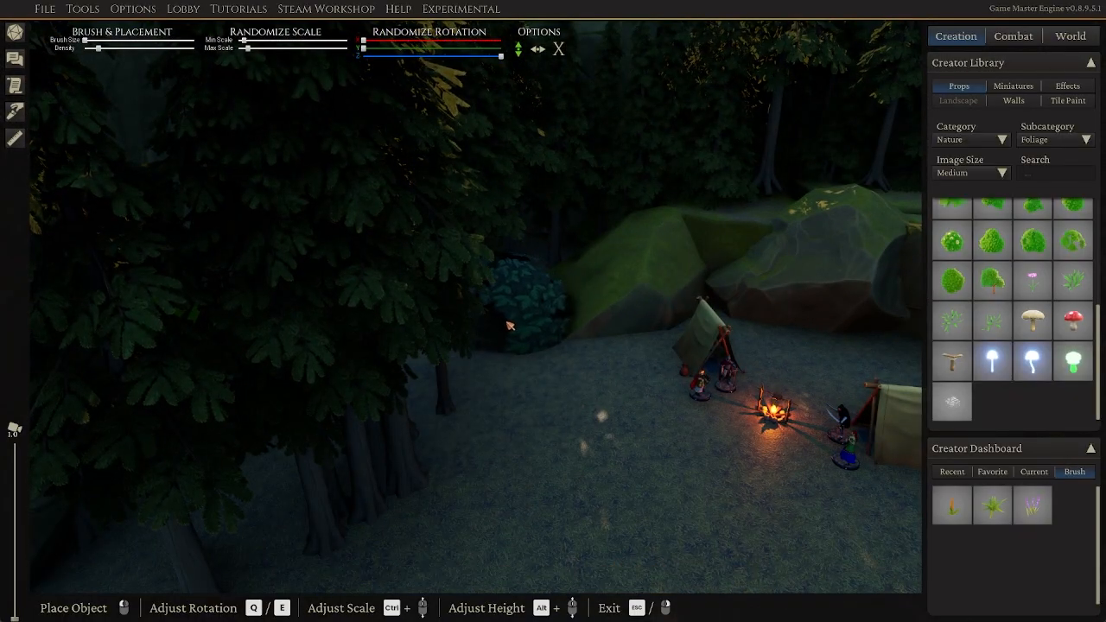
middle_click_drag(577, 447, 634, 459)
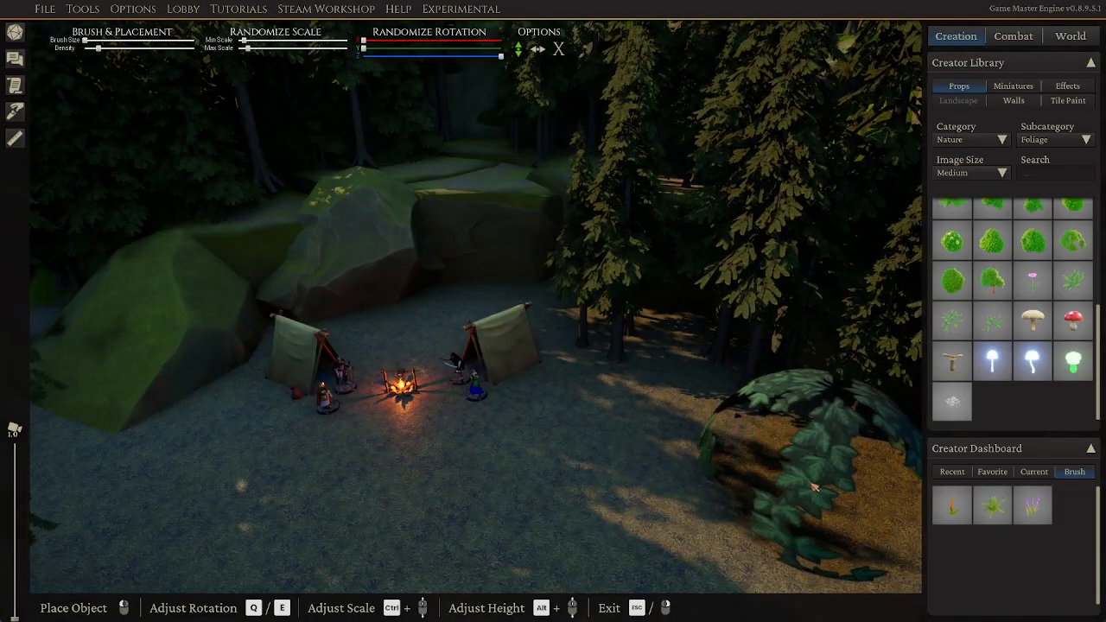
middle_click_drag(813, 489, 654, 389)
middle_click_drag(399, 380, 566, 454)
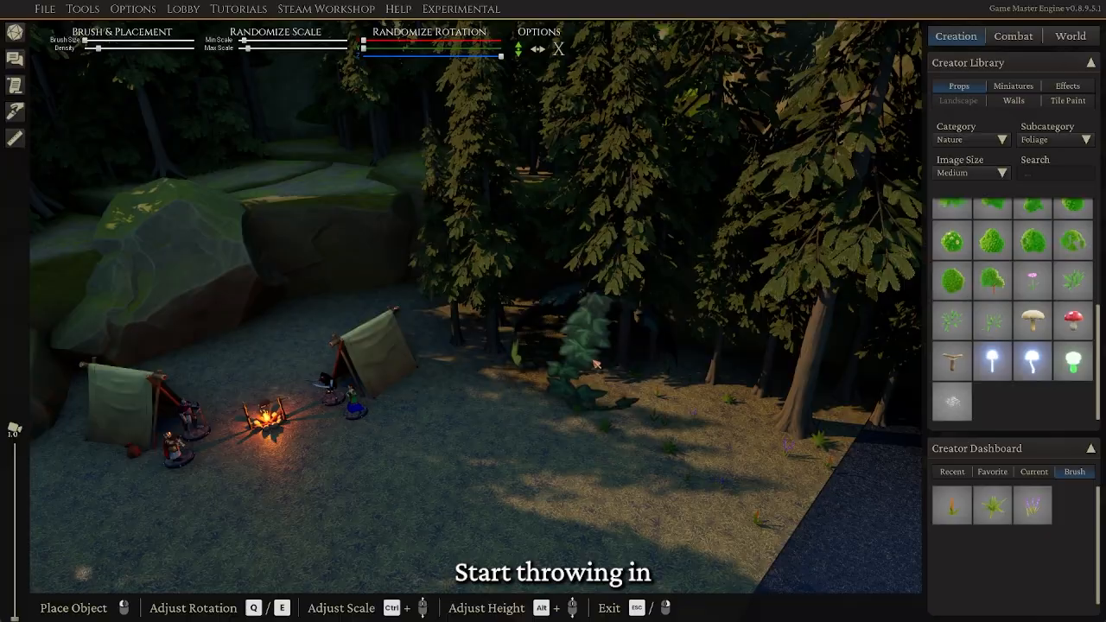
middle_click_drag(259, 471, 523, 496)
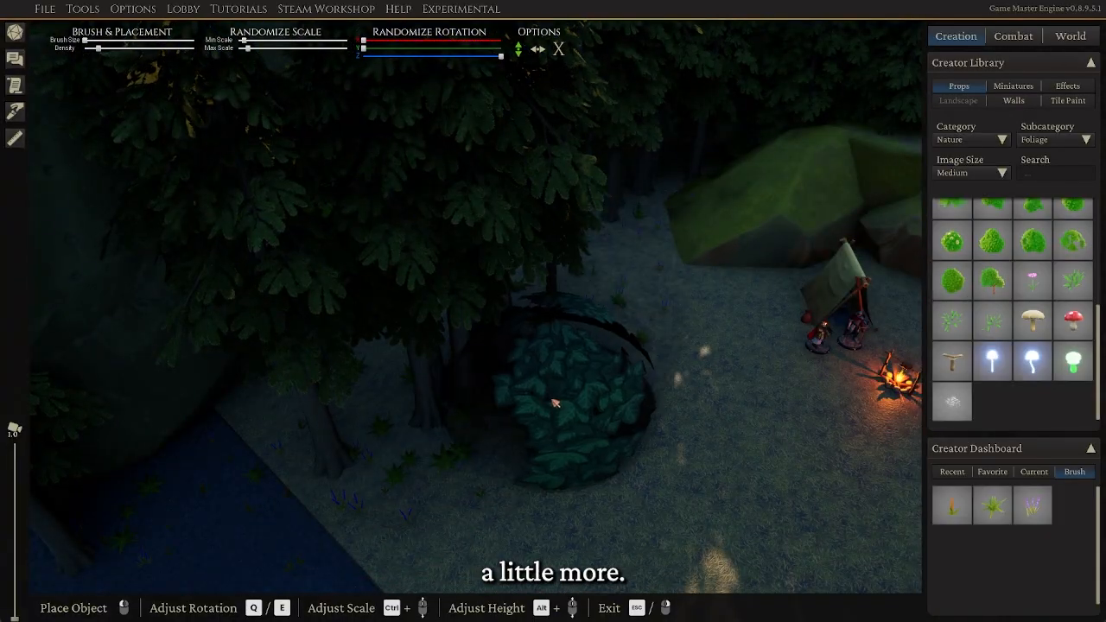
key("d")
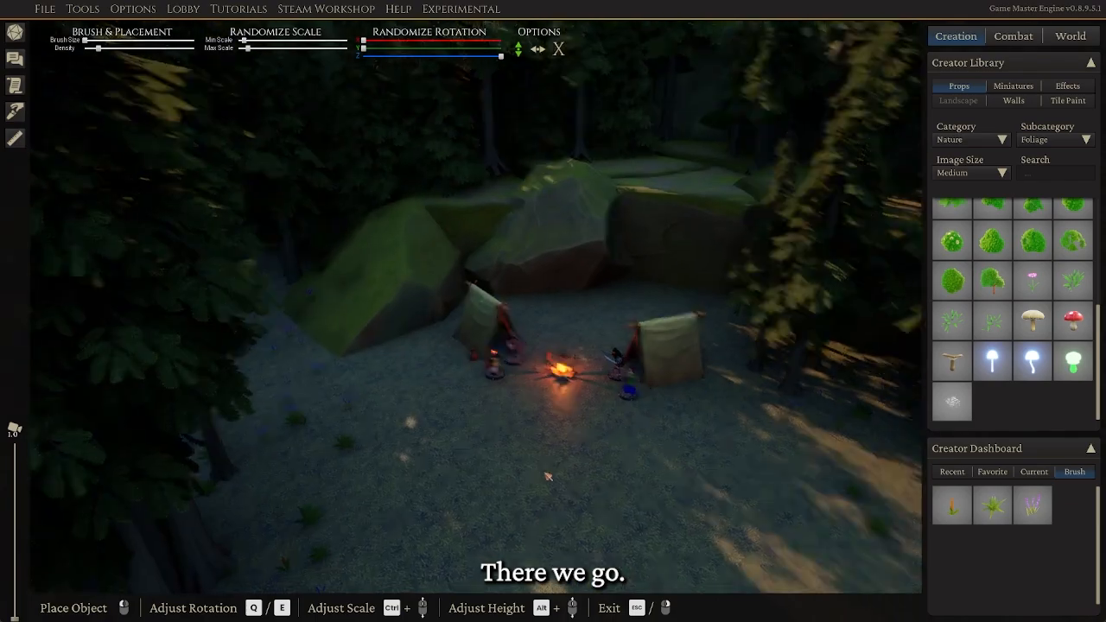
middle_click_drag(548, 476, 537, 447)
key("s")
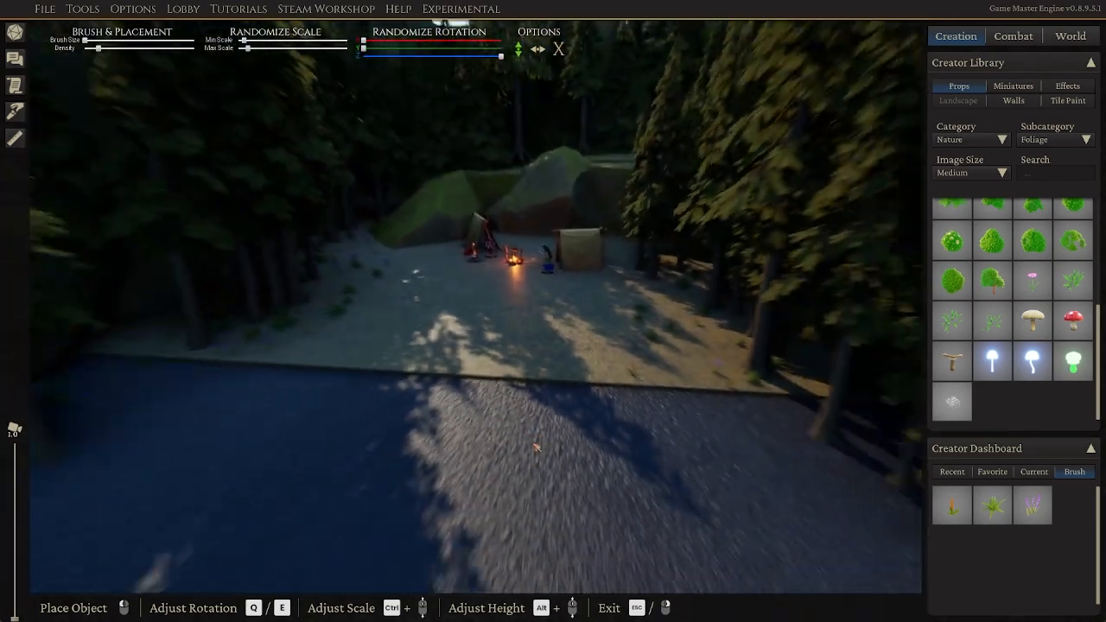
Close the brush spawner and review the decorated campsite clearing
middle_click_drag(548, 271, 536, 217)
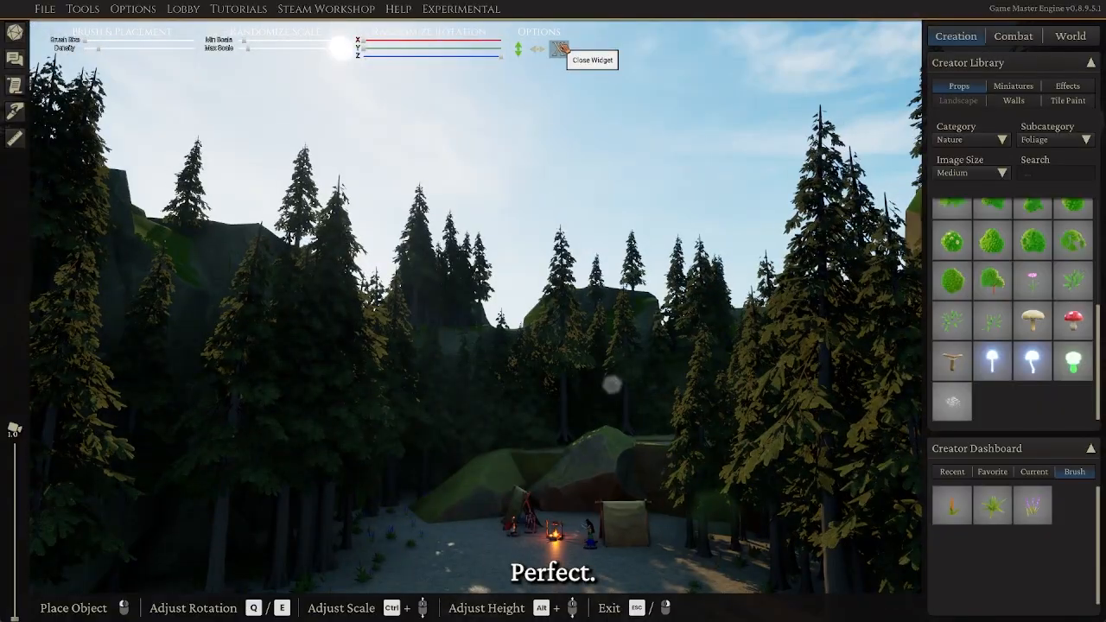
left_click(560, 49)
key("w")
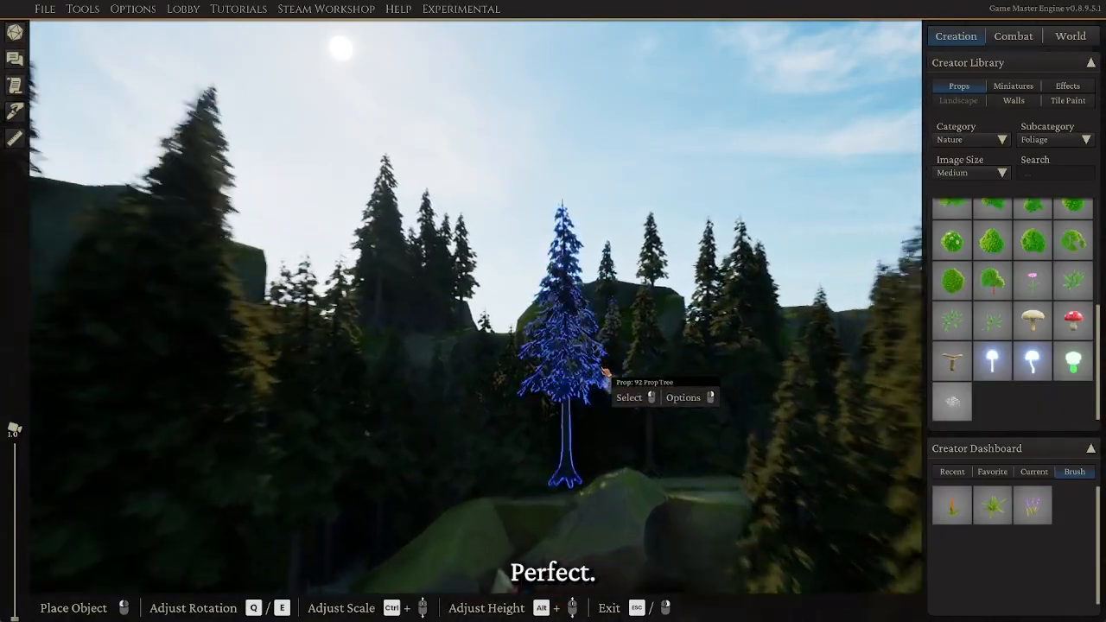
middle_click_drag(605, 375, 557, 414)
key("s")
key("w")
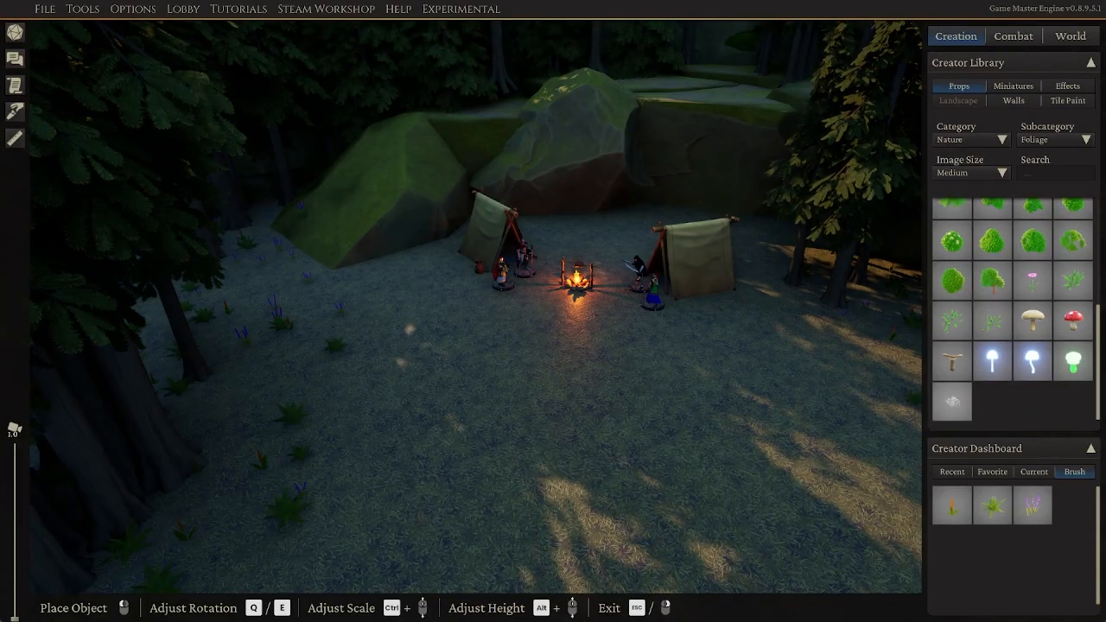
Move the bugbear brute and the remaining enemy miniatures from the canyon path near the cave to the rocks overlooking the campsite
right_click_drag(663, 429, 570, 435)
key("d")
key("s")
key("a")
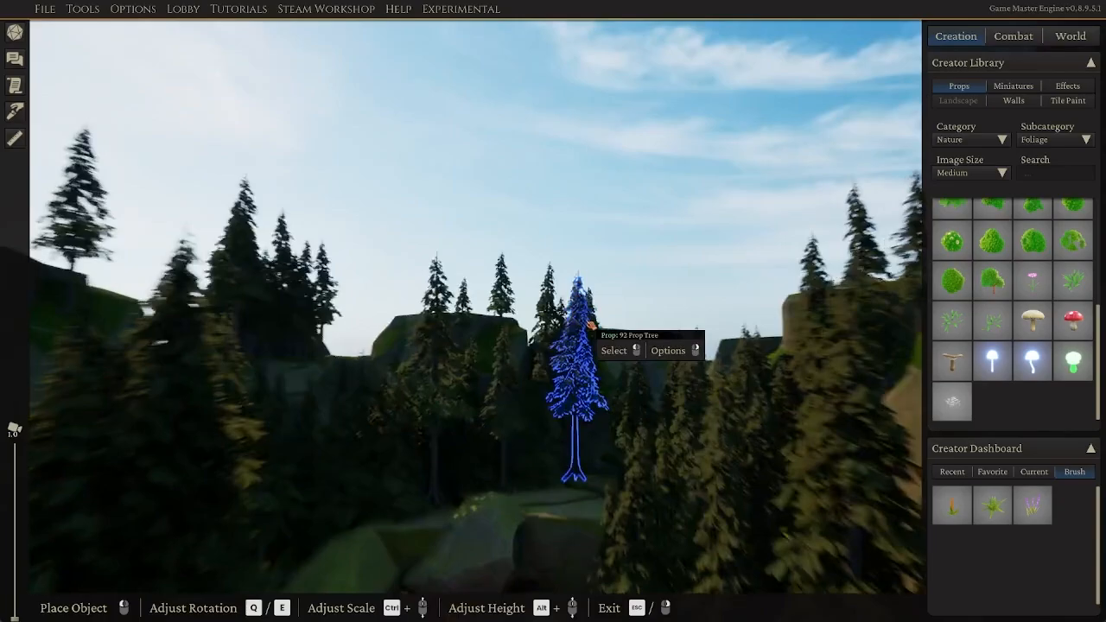
mouse_move(637, 345)
right_mouse_down()
mouse_move(618, 346)
mouse_move(637, 371)
mouse_move(637, 355)
right_mouse_up()
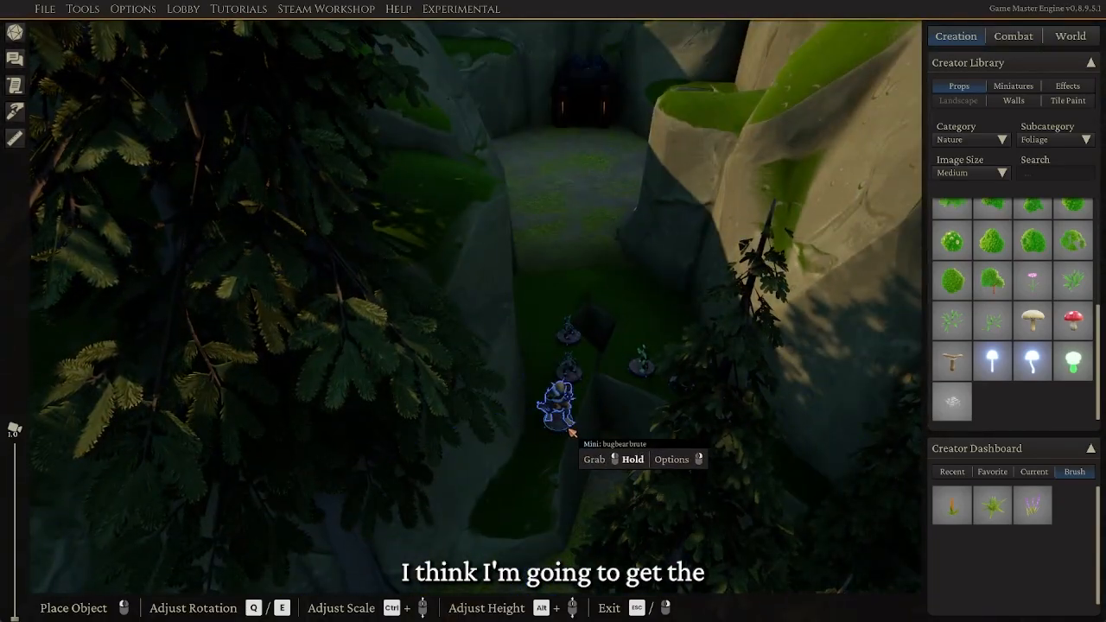
left_click_drag(568, 440, 513, 465)
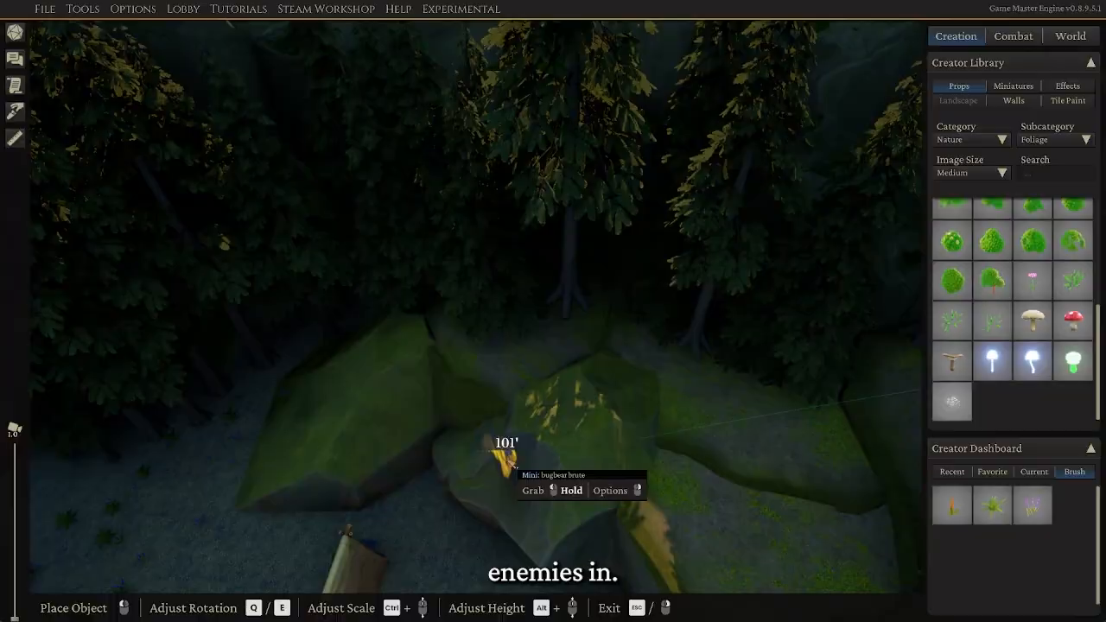
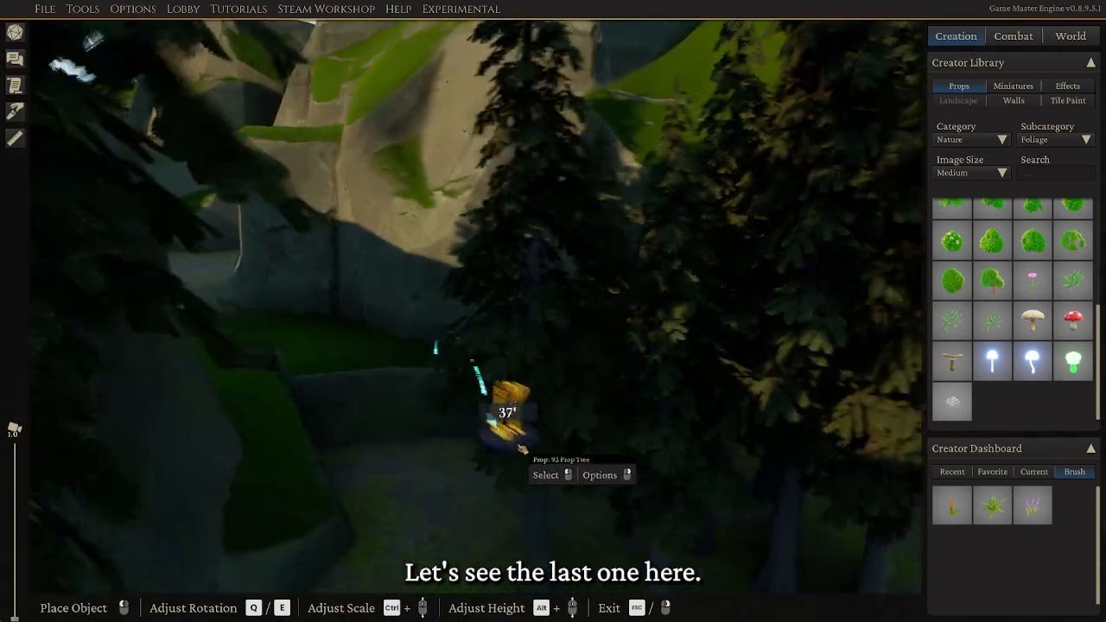
left_click_drag(522, 450, 674, 533)
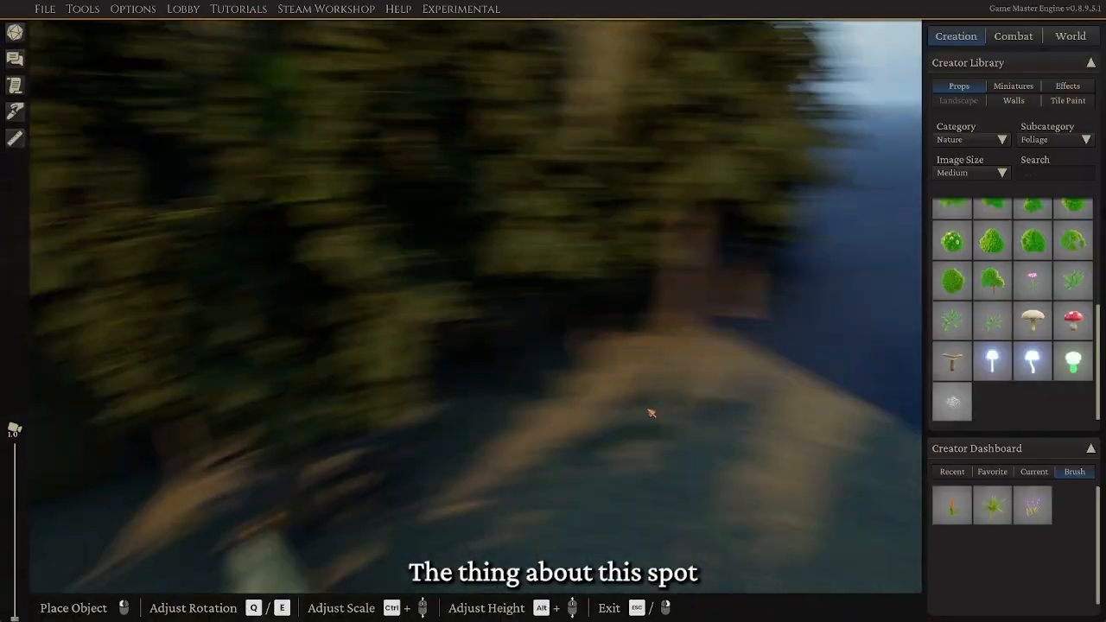
Shift both goblin archers up to the edge of the high rock ledge overlooking the tents
middle_click_drag(652, 413, 622, 428)
key("w")
key("s")
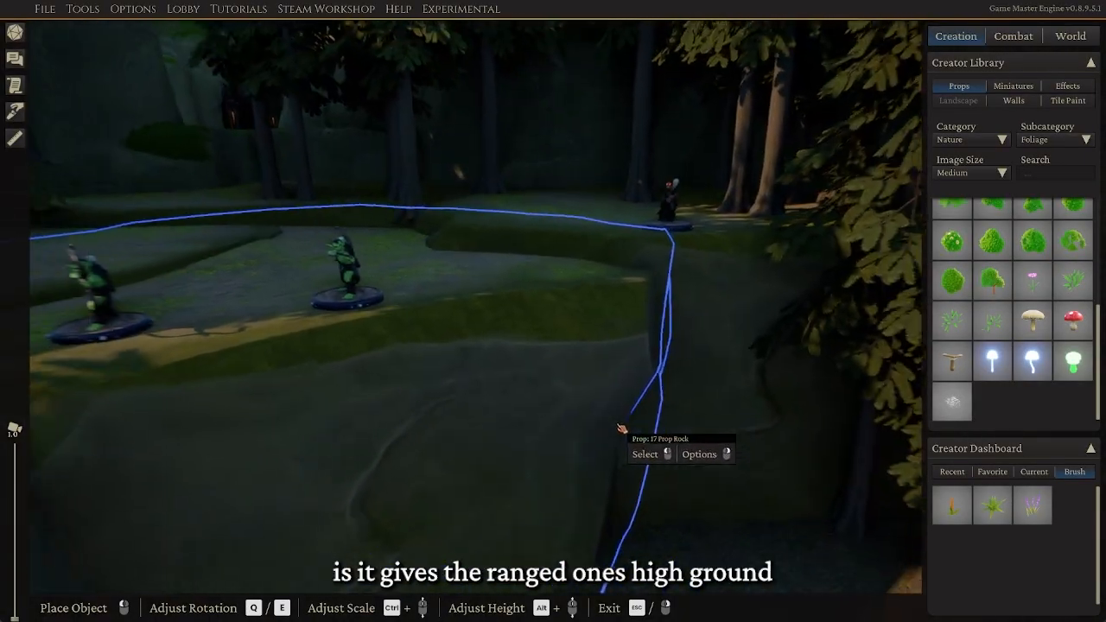
key("a")
middle_click_drag(560, 394, 519, 338)
key("d")
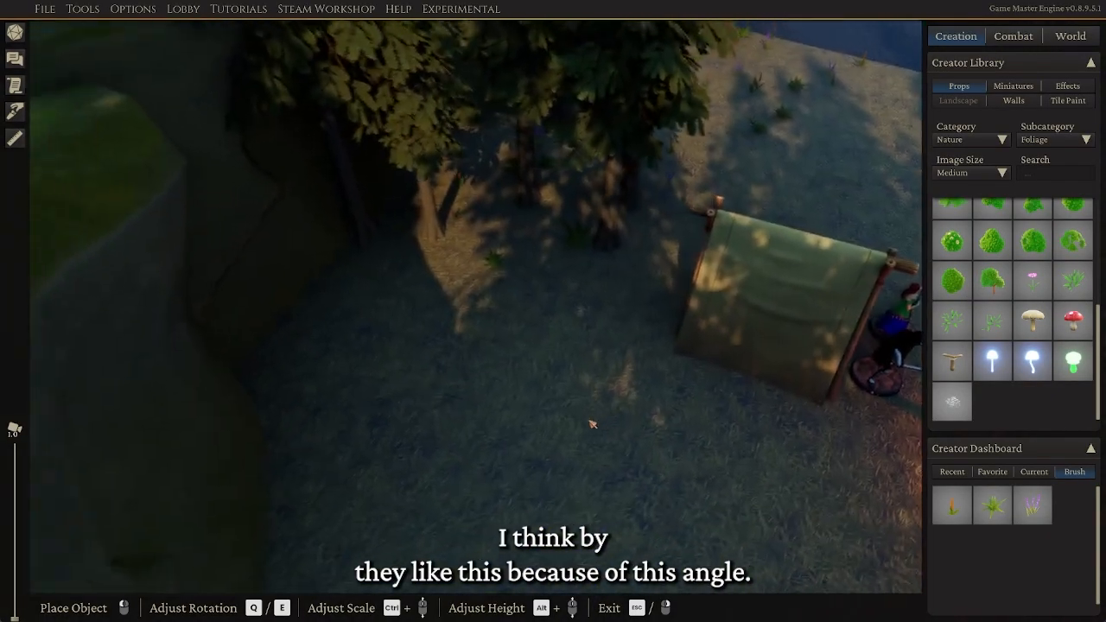
middle_click_drag(605, 389, 439, 359)
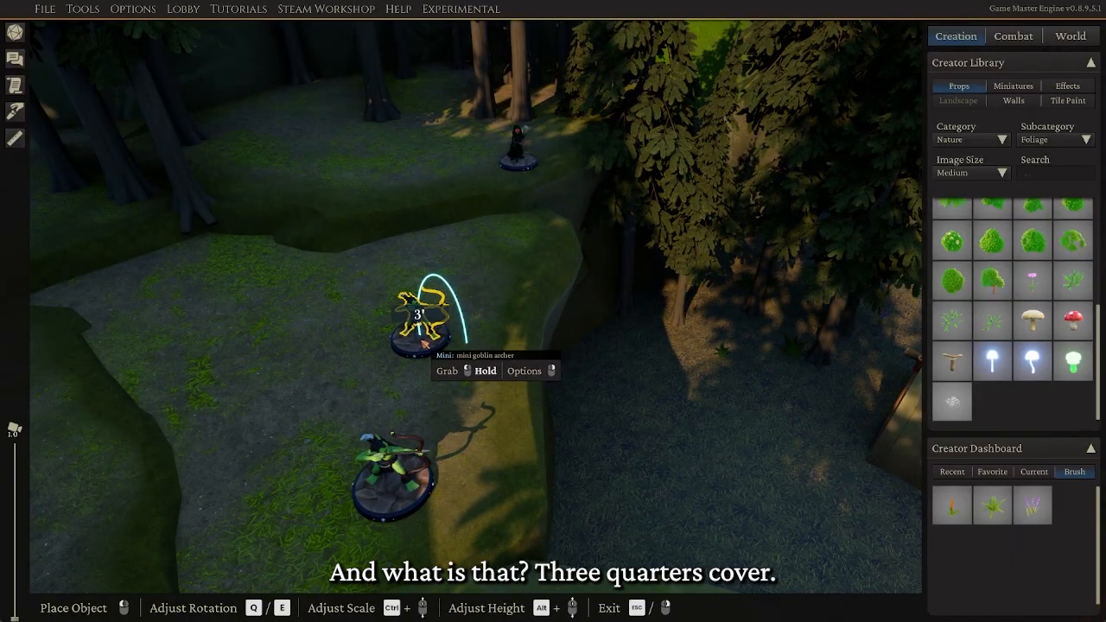
left_click_drag(423, 344, 430, 342)
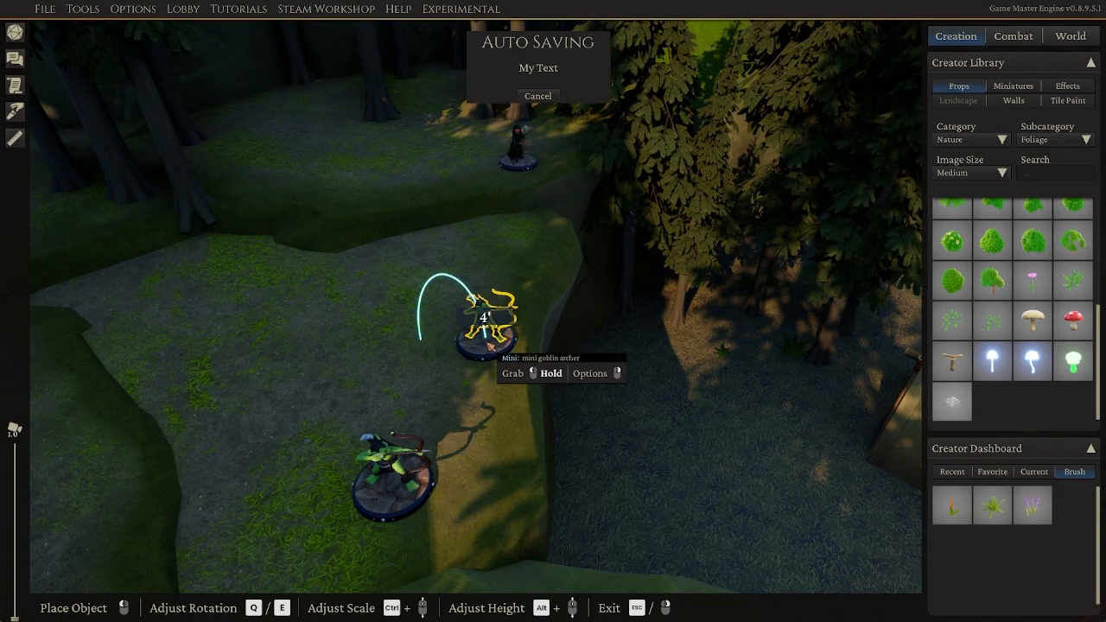
middle_click_drag(542, 384, 587, 401)
left_click_drag(403, 496, 459, 505)
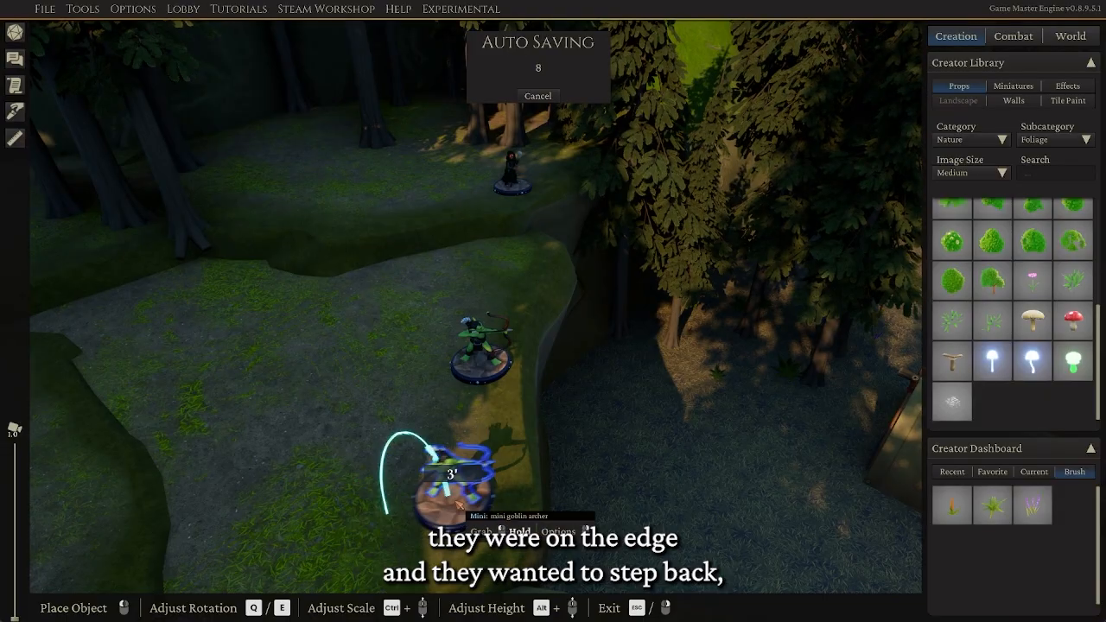
Try stepping a goblin archer back from the ledge's edge and return it to its firing position
left_click_drag(439, 369, 348, 368)
middle_click_drag(400, 393, 541, 228)
middle_click_drag(610, 454, 632, 426)
left_click_drag(631, 426, 519, 464)
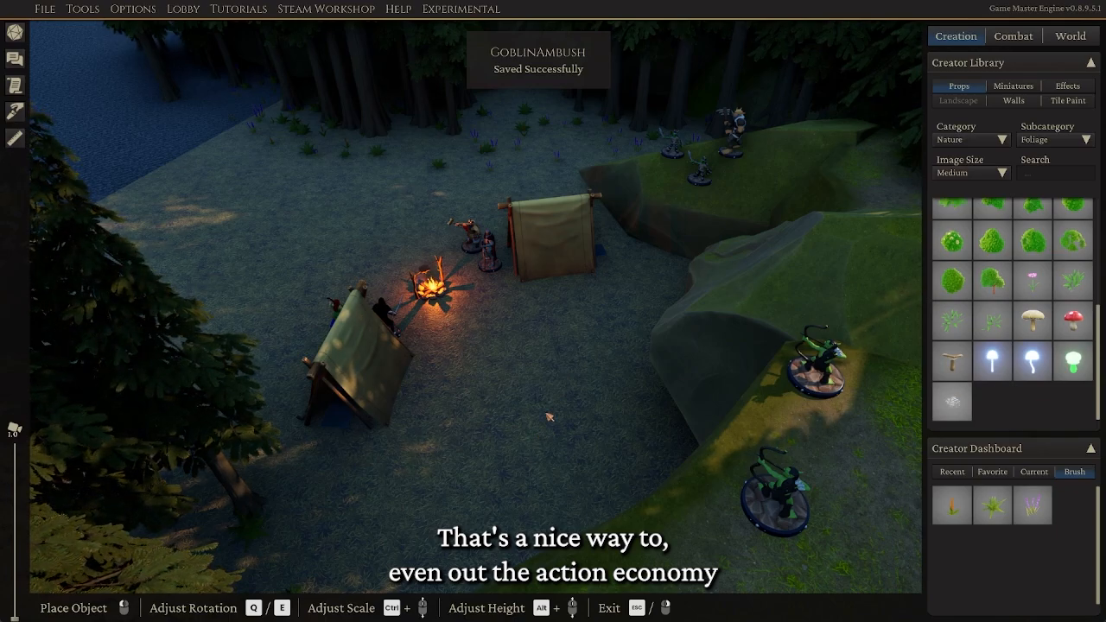
Reposition the bugbear brute and its goblin companions on the mossy sloped rock beside the tent
scroll(557, 418, "up", 4)
middle_click_drag(563, 418, 543, 400)
scroll(605, 448, "down", 4)
scroll(560, 475, "up", 2)
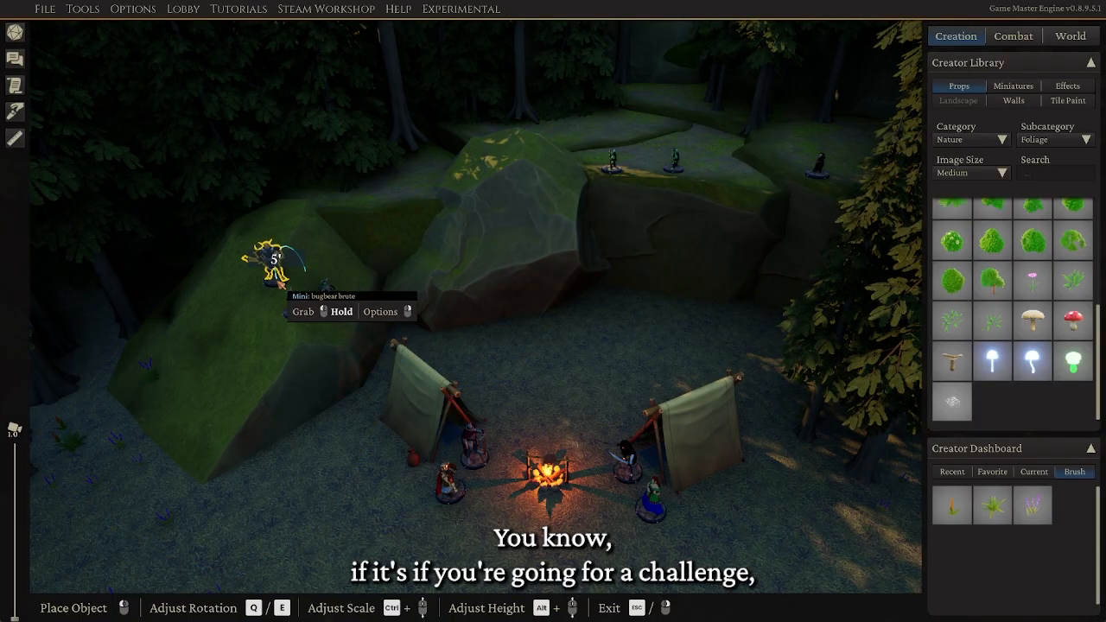
left_click_drag(294, 316, 278, 334)
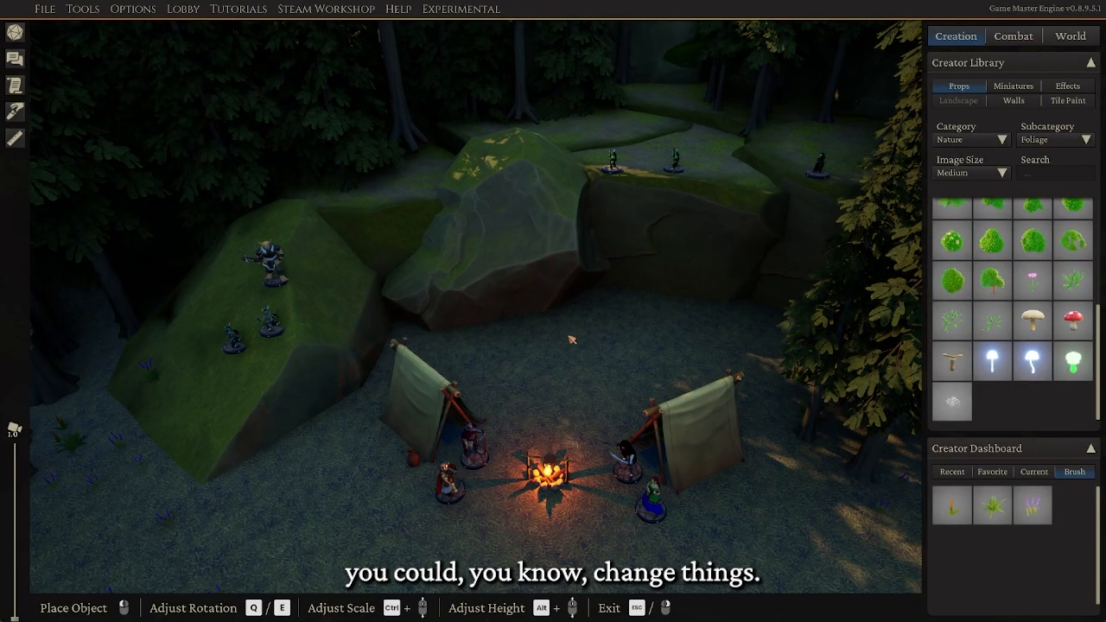
Examine the ambush layout around the campfire from several angles, covering the sloped rock, the archers' ledge and the forest behind them
scroll(573, 340, "up", 5)
scroll(568, 370, "down", 5)
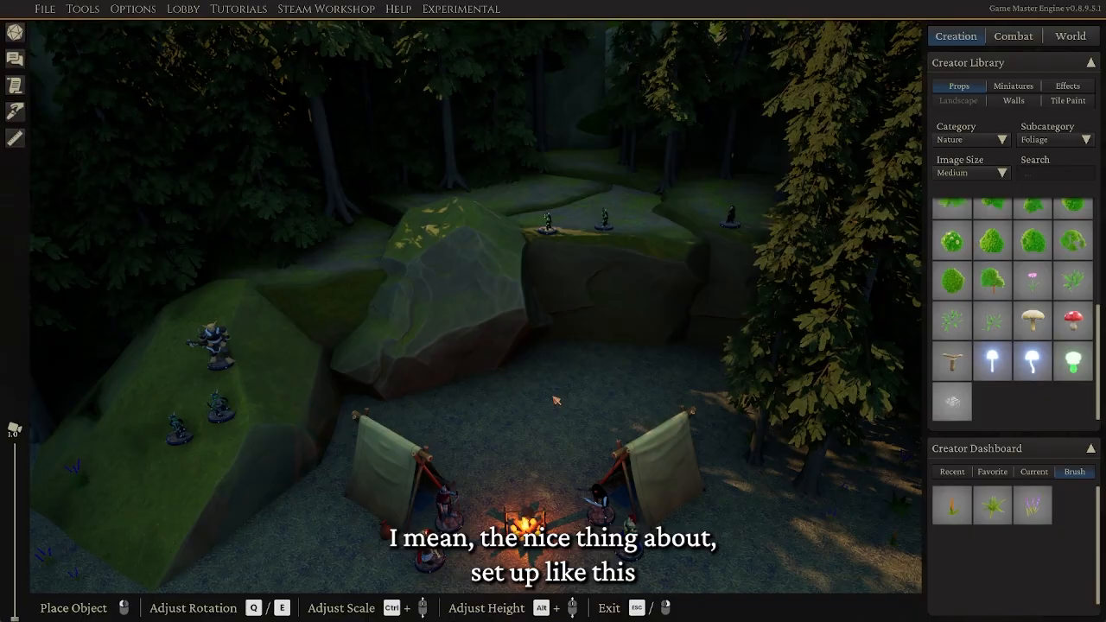
middle_click_drag(556, 400, 587, 440)
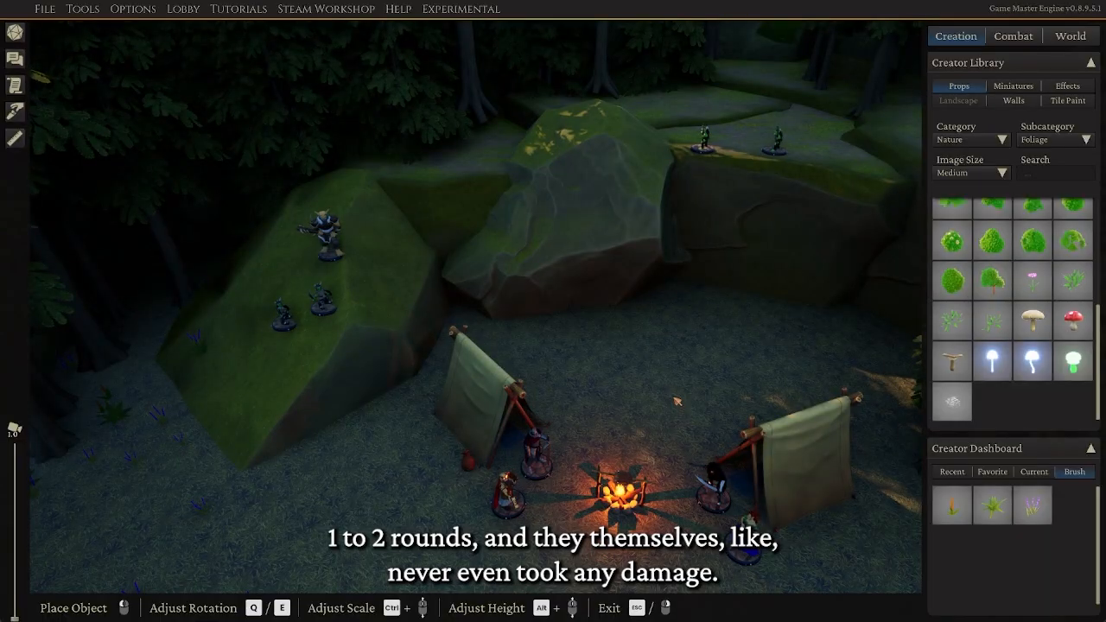
middle_click_drag(676, 401, 597, 444)
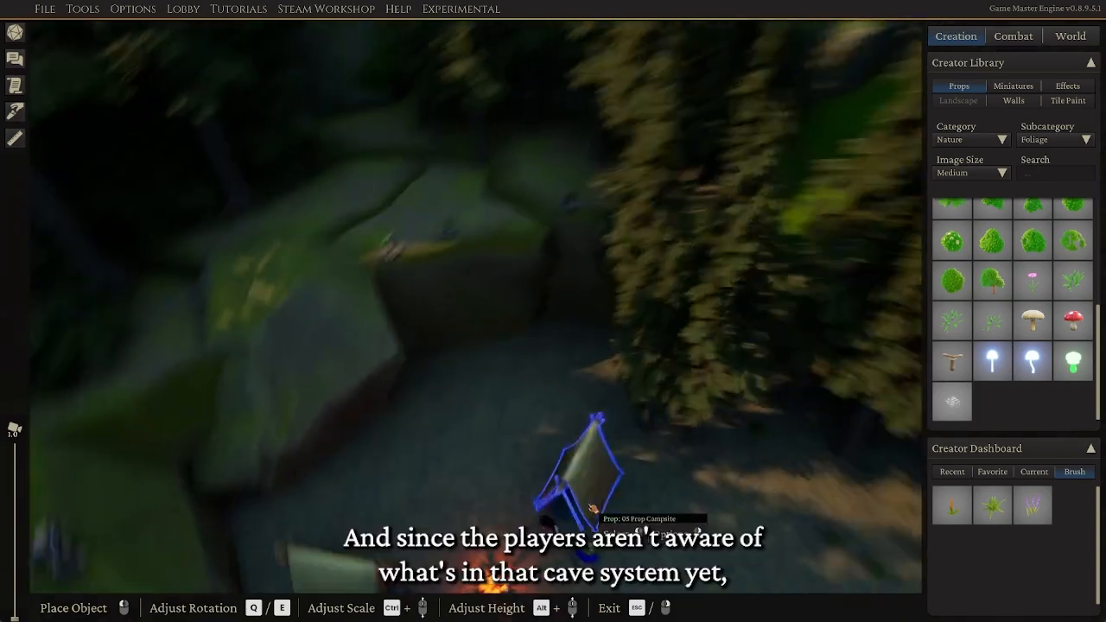
middle_click_drag(594, 510, 499, 331)
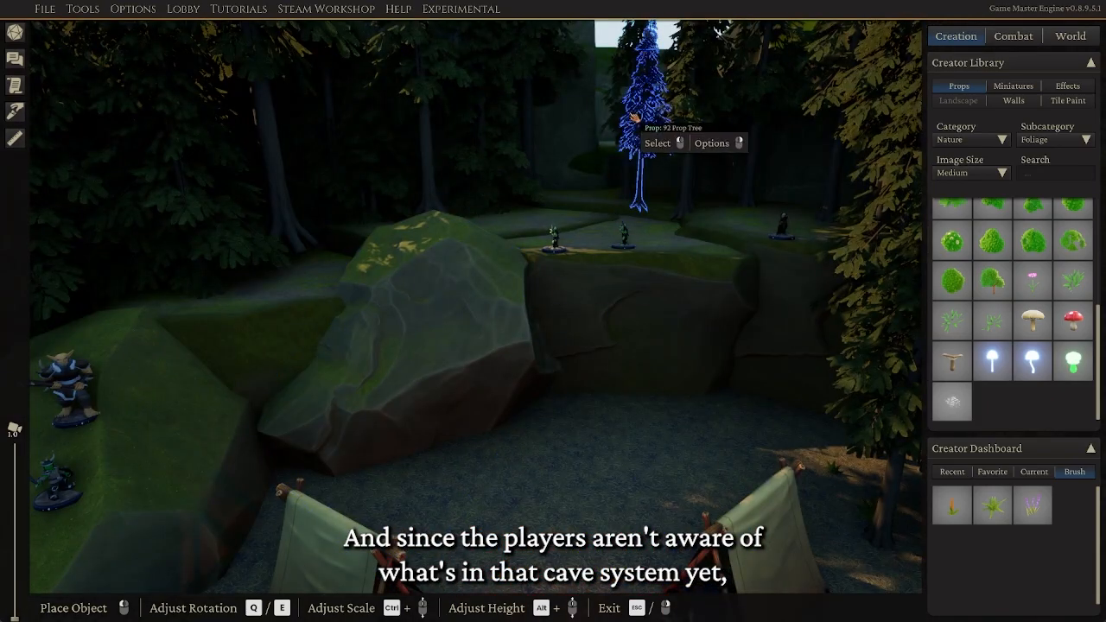
key("a")
key("w")
middle_click_drag(585, 302, 581, 371)
key("d")
key("d")
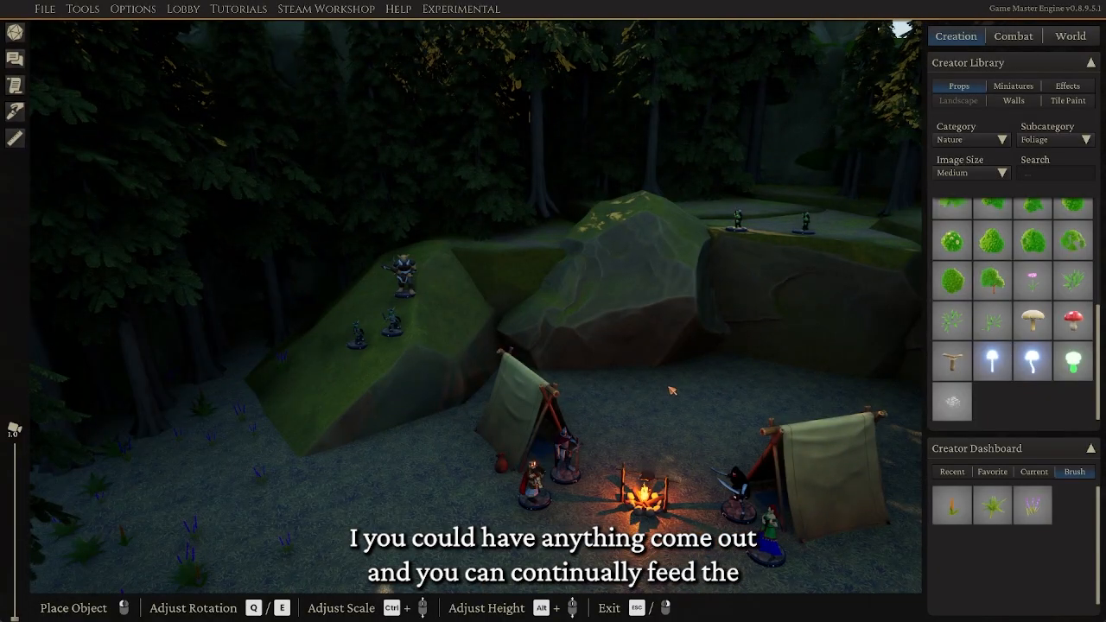
scroll(657, 423, "down", 5)
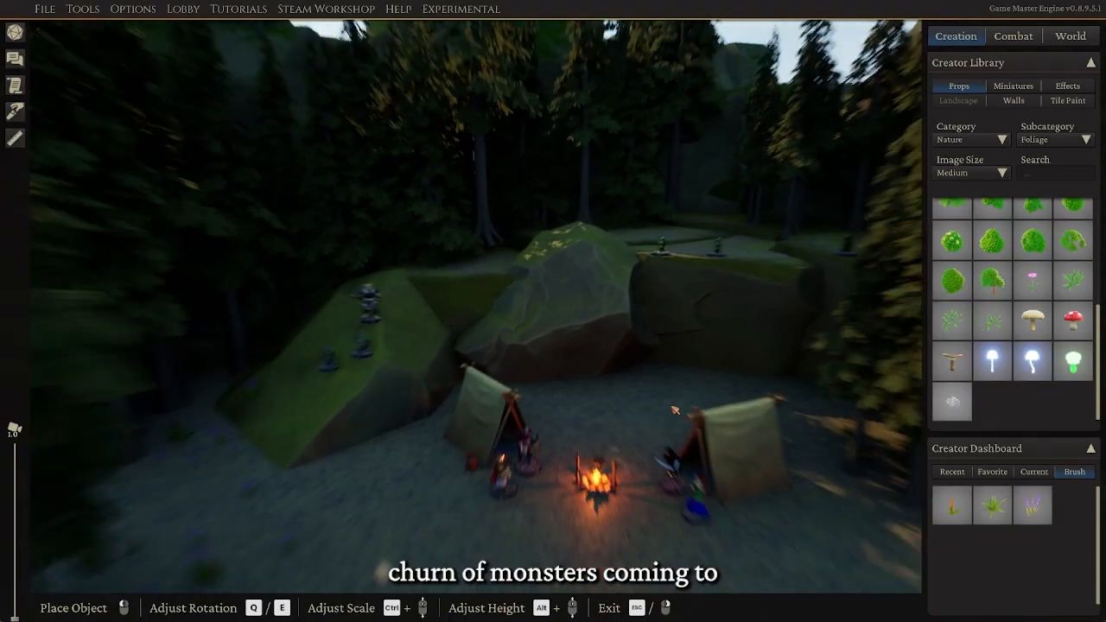
scroll(584, 439, "up", 5)
middle_click_drag(657, 423, 515, 426)
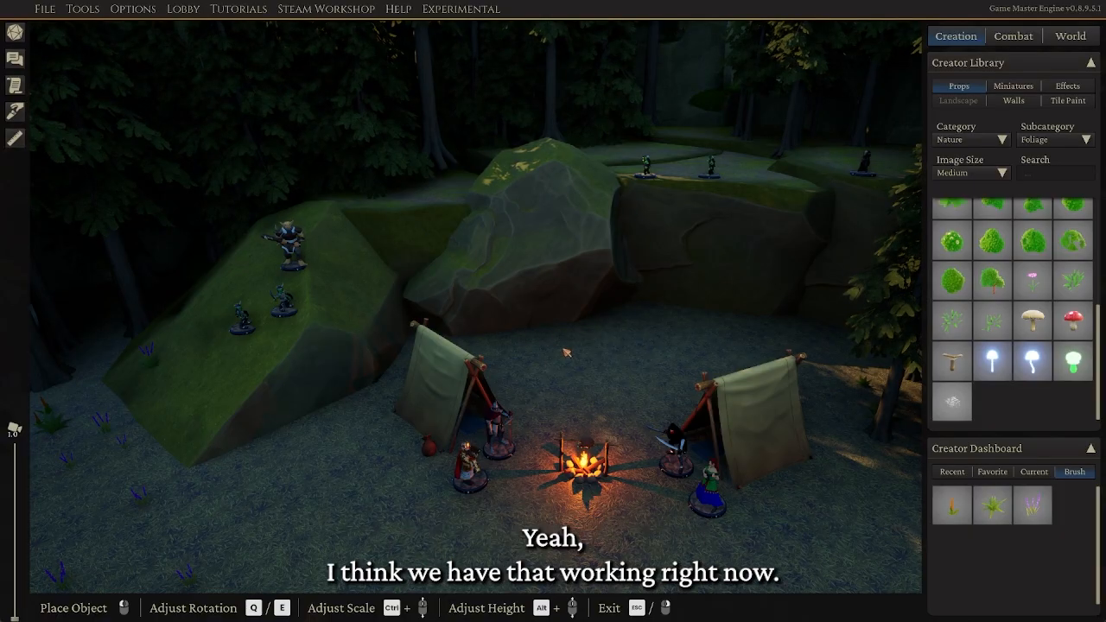
middle_click_drag(584, 452, 630, 321)
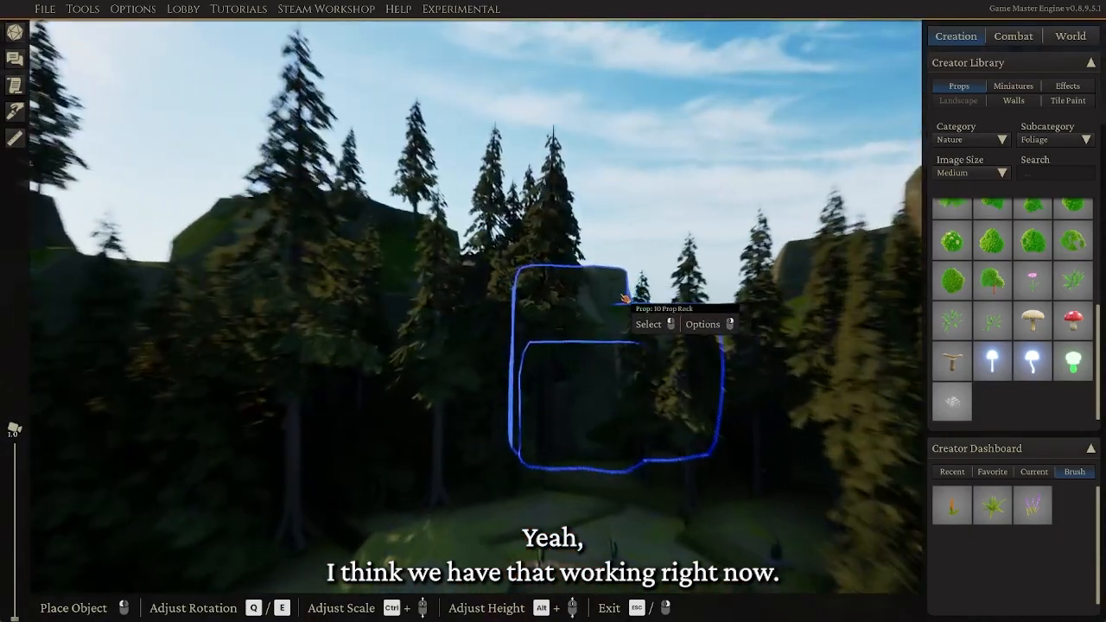
Look through the Exterior props and switch the prop library to the Dungeon category
left_click(973, 140)
left_click(970, 173)
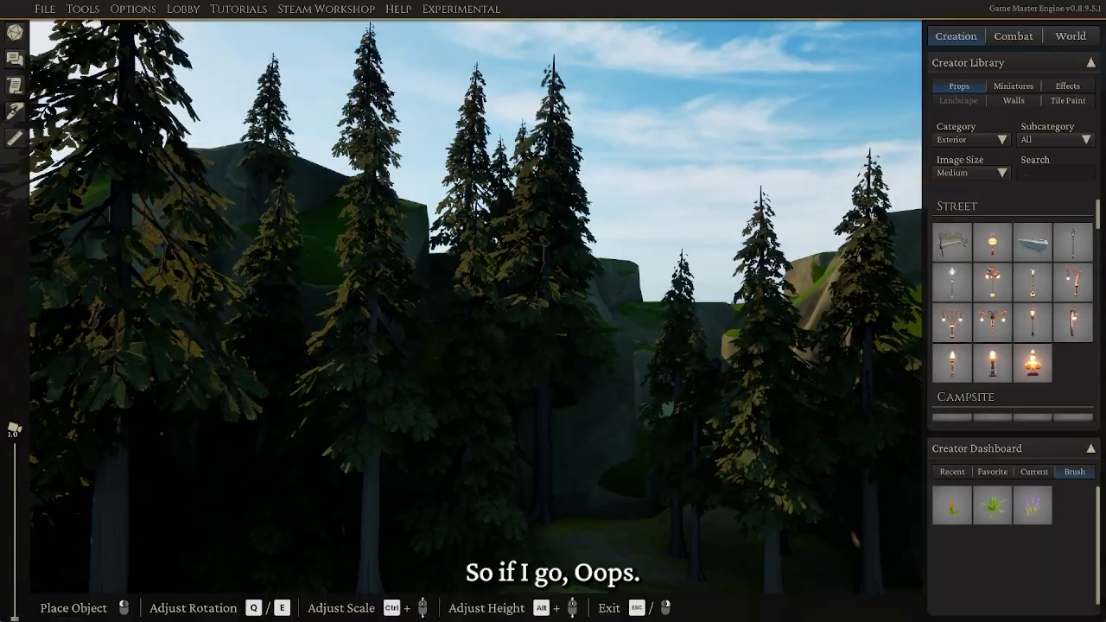
scroll(1020, 277, "down", 5)
left_click(972, 140)
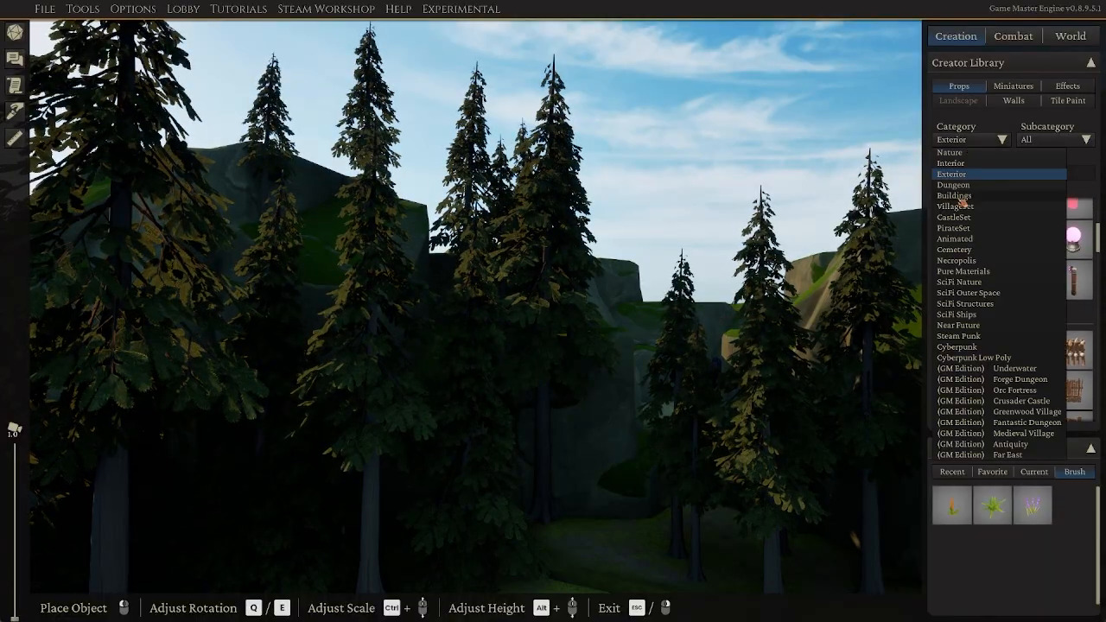
left_click(955, 185)
Look through the Dungeon props for pieces that could serve as traps, such as spikes
scroll(1024, 307, "down", 5)
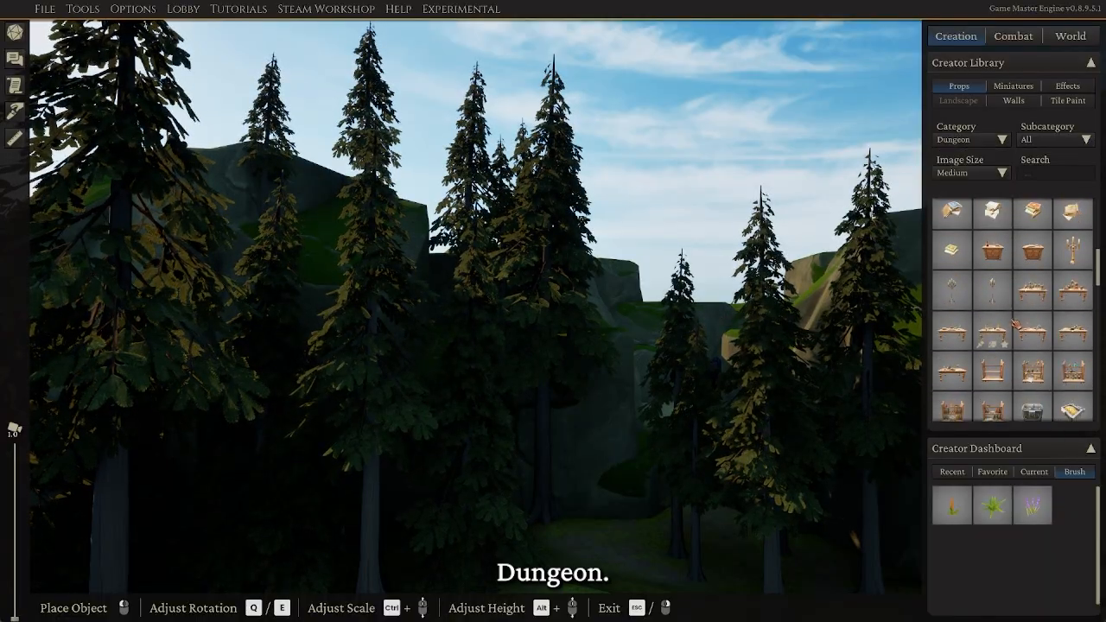
scroll(1012, 322, "down", 8)
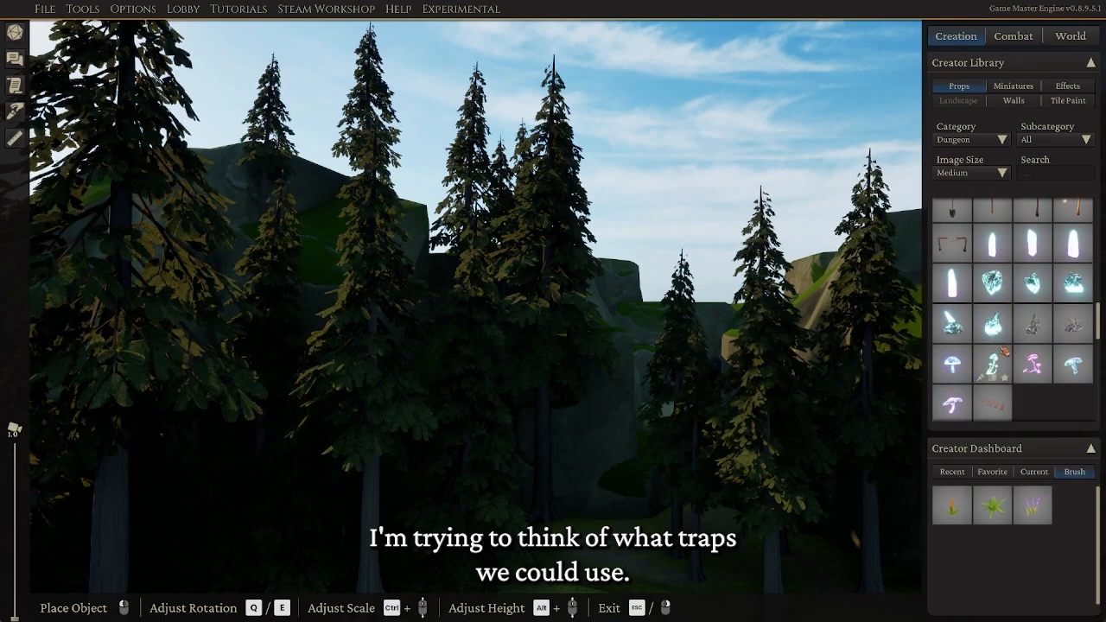
scroll(1005, 350, "down", 8)
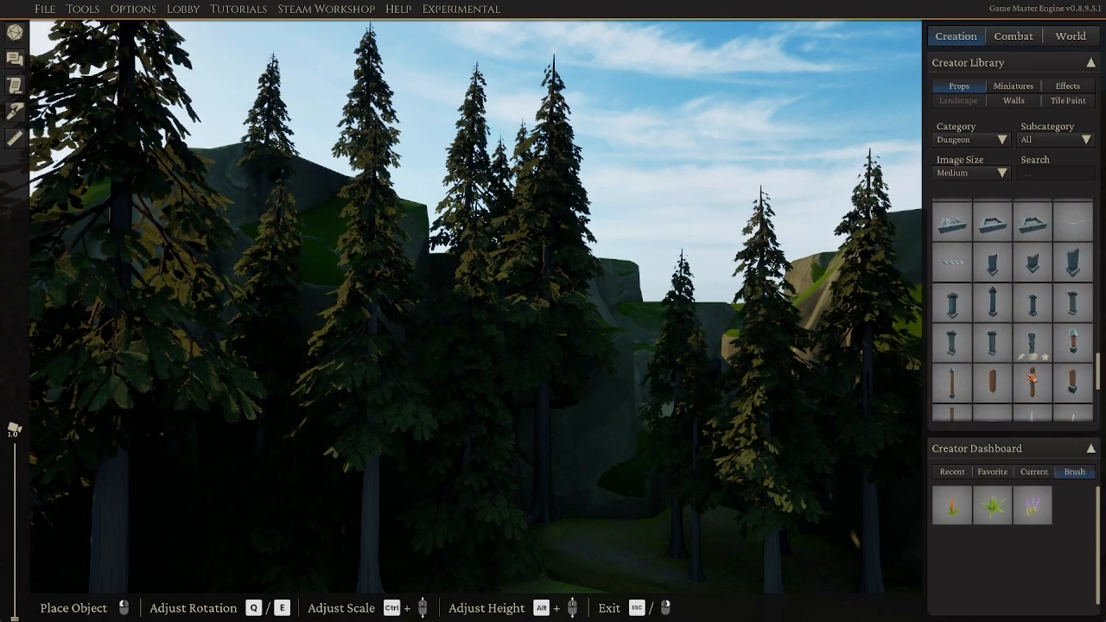
scroll(1029, 376, "down", 3)
scroll(965, 374, "down", 1)
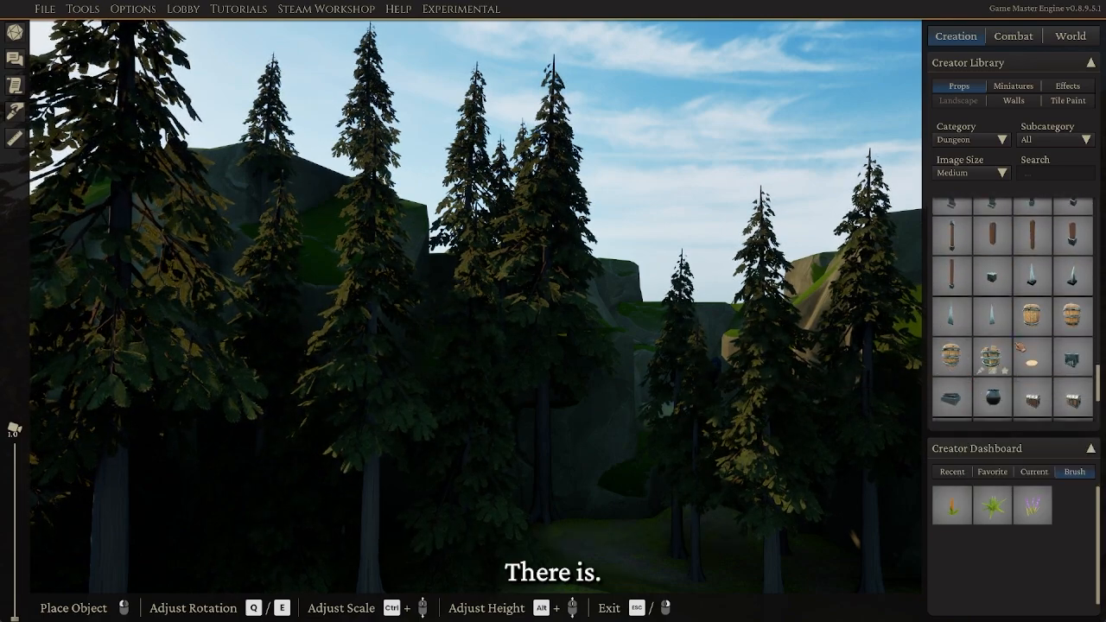
scroll(1020, 346, "down", 2)
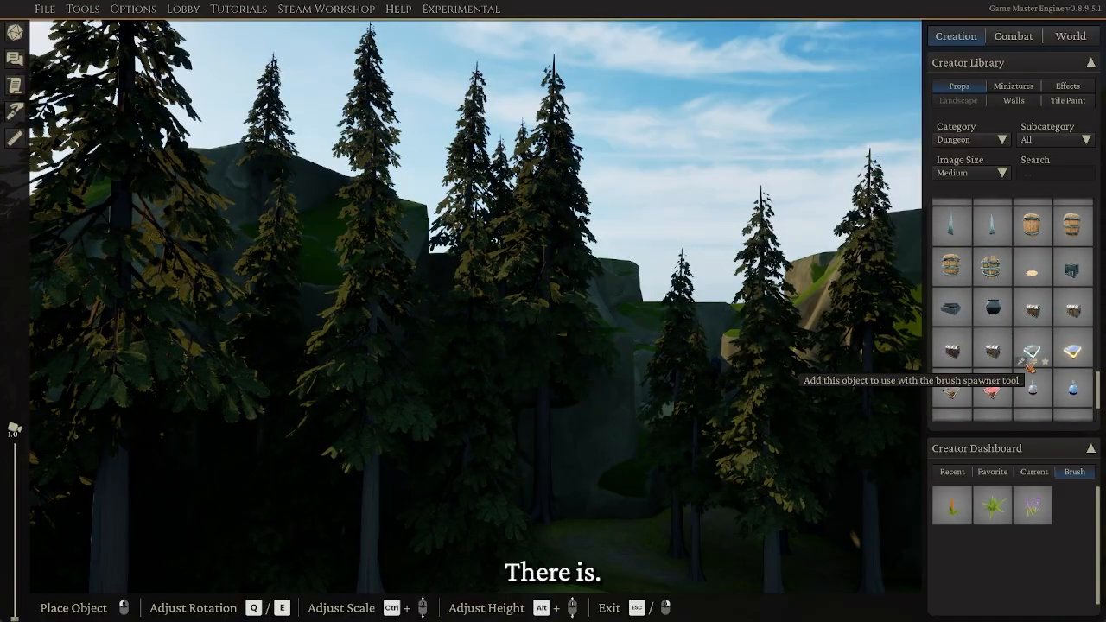
scroll(1031, 367, "up", 5)
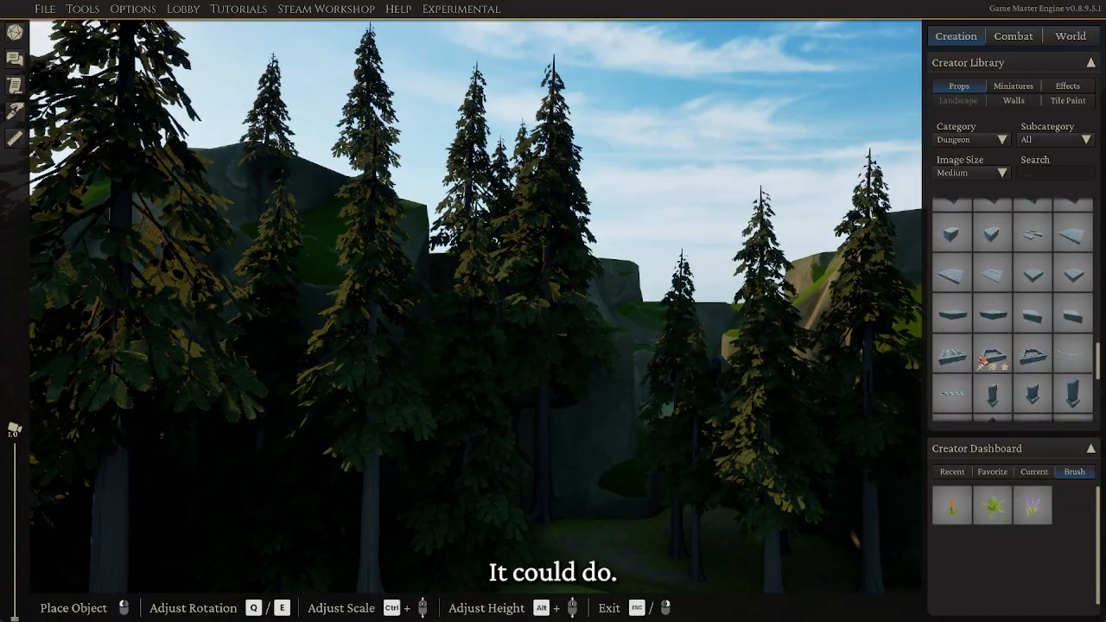
scroll(973, 356, "down", 5)
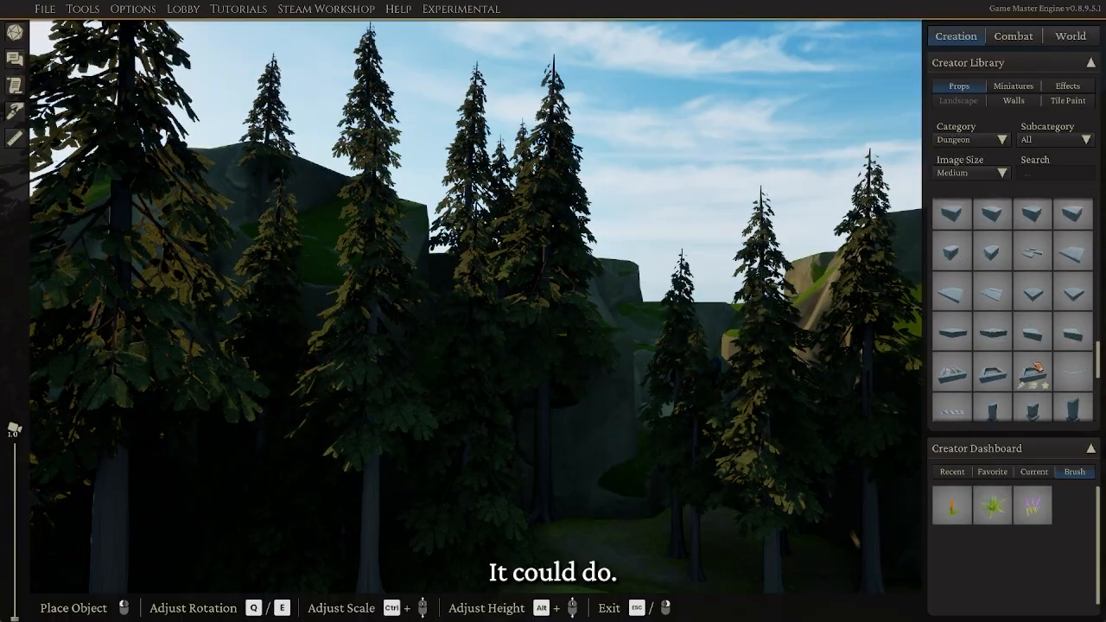
scroll(1013, 311, "down", 2)
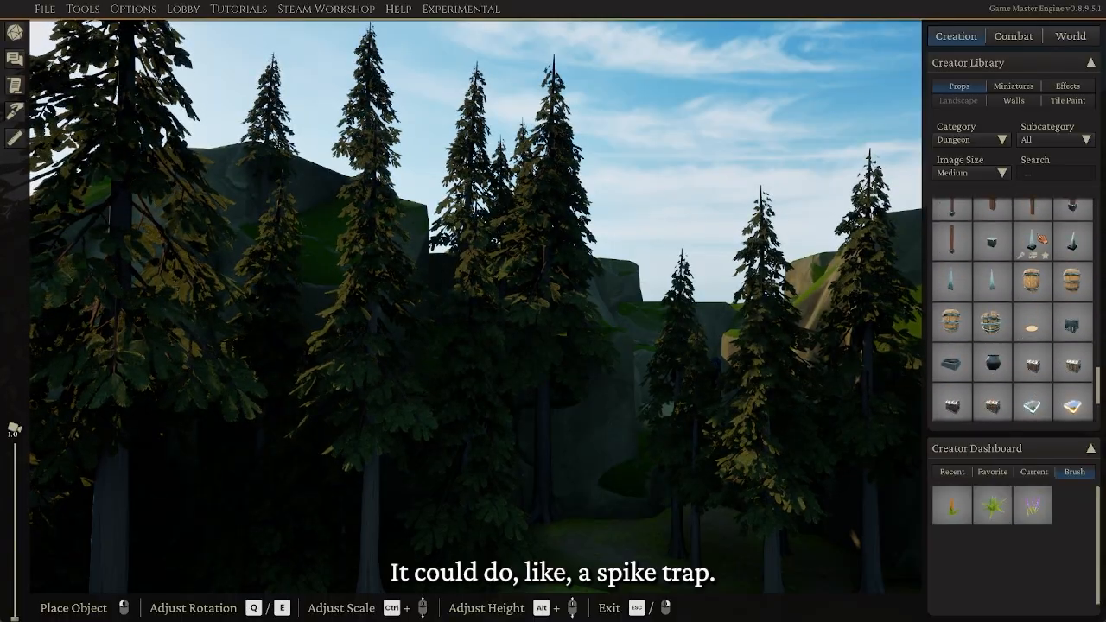
Place six spikes on the grass around the pit in the narrow rock passage leading to the cave entrance
left_click(1042, 240)
key("w")
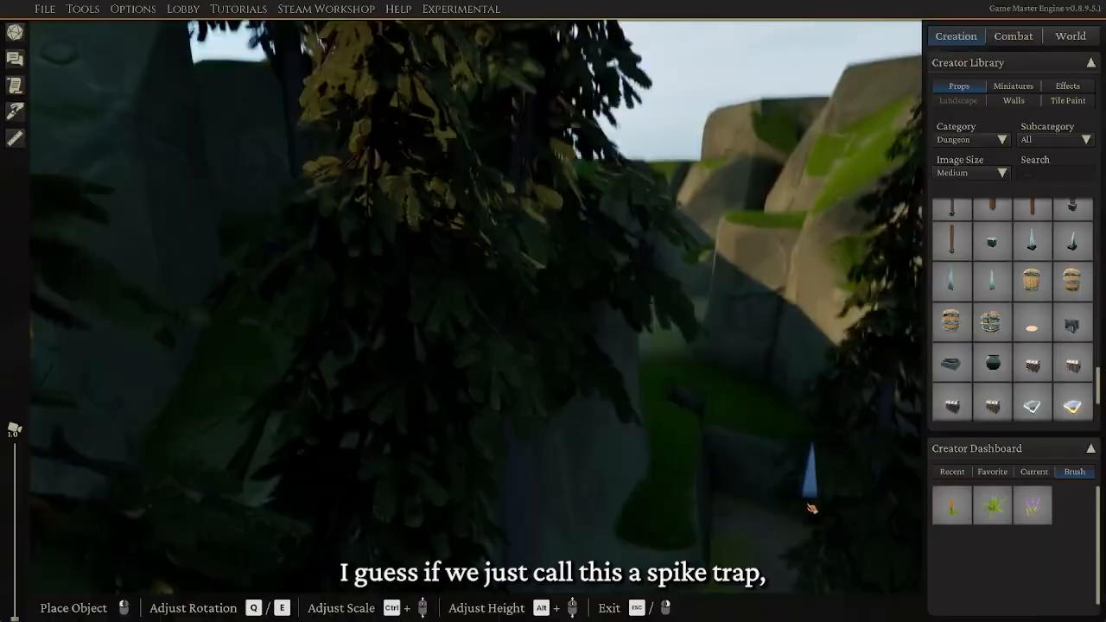
middle_click_drag(811, 508, 748, 556)
key("w")
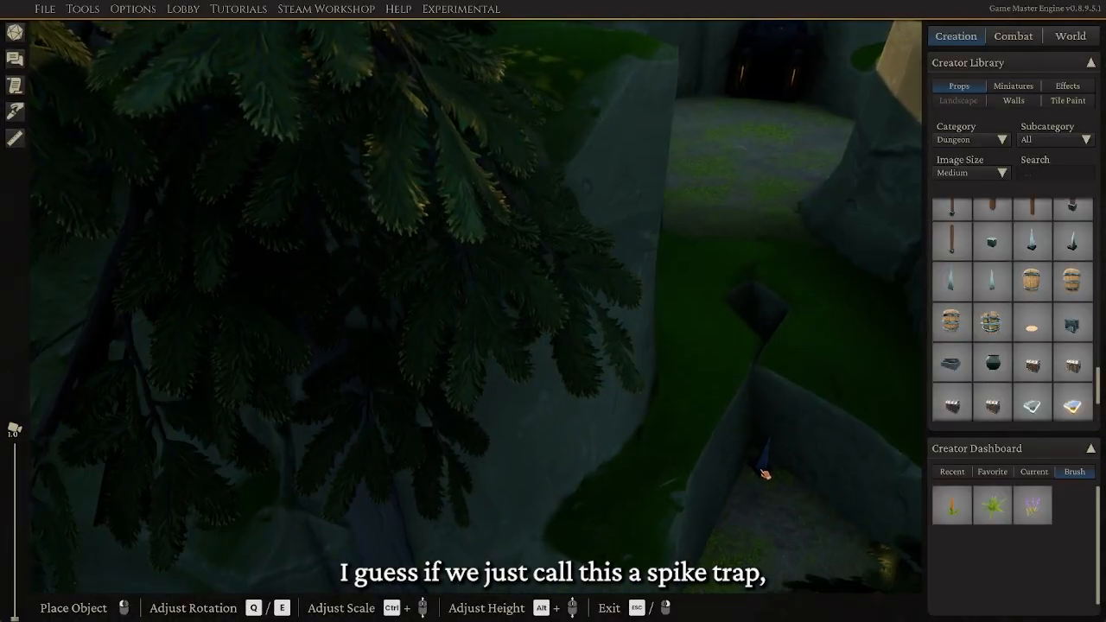
scroll(698, 392, "up", 3)
middle_click_drag(684, 401, 714, 438)
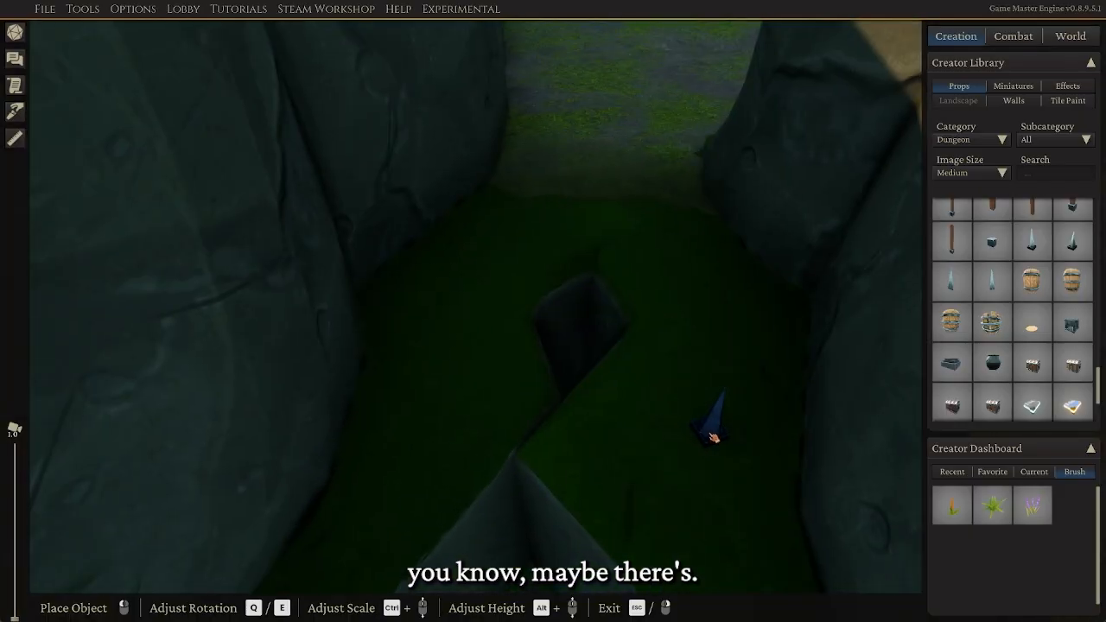
left_click(458, 399)
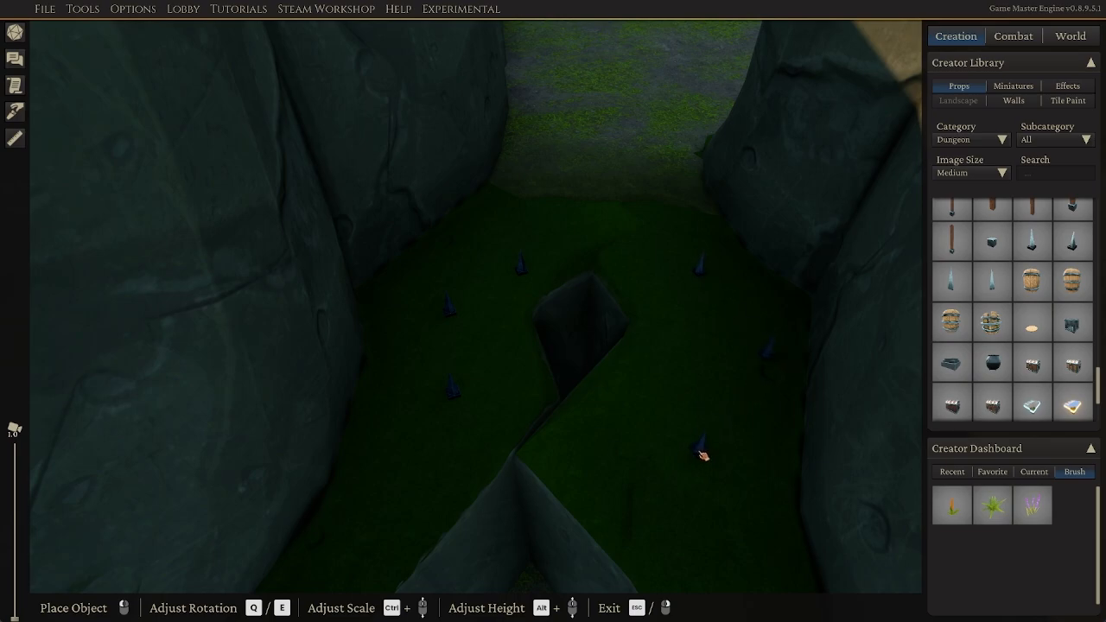
right_click(646, 170)
middle_click_drag(644, 282, 622, 107)
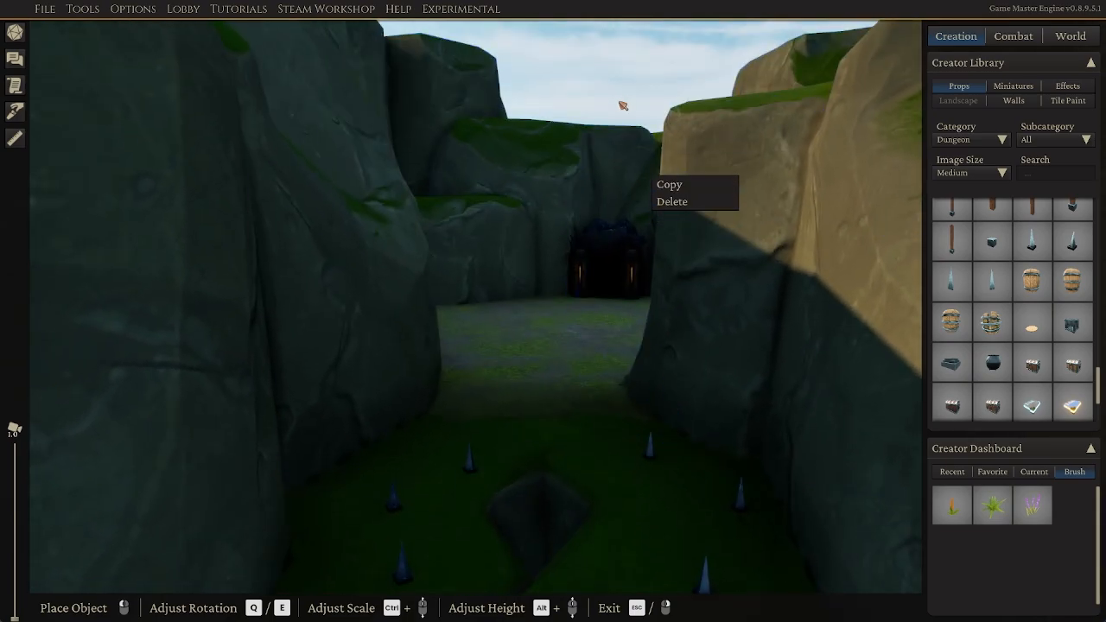
left_click(622, 106)
middle_click_drag(594, 261, 593, 377)
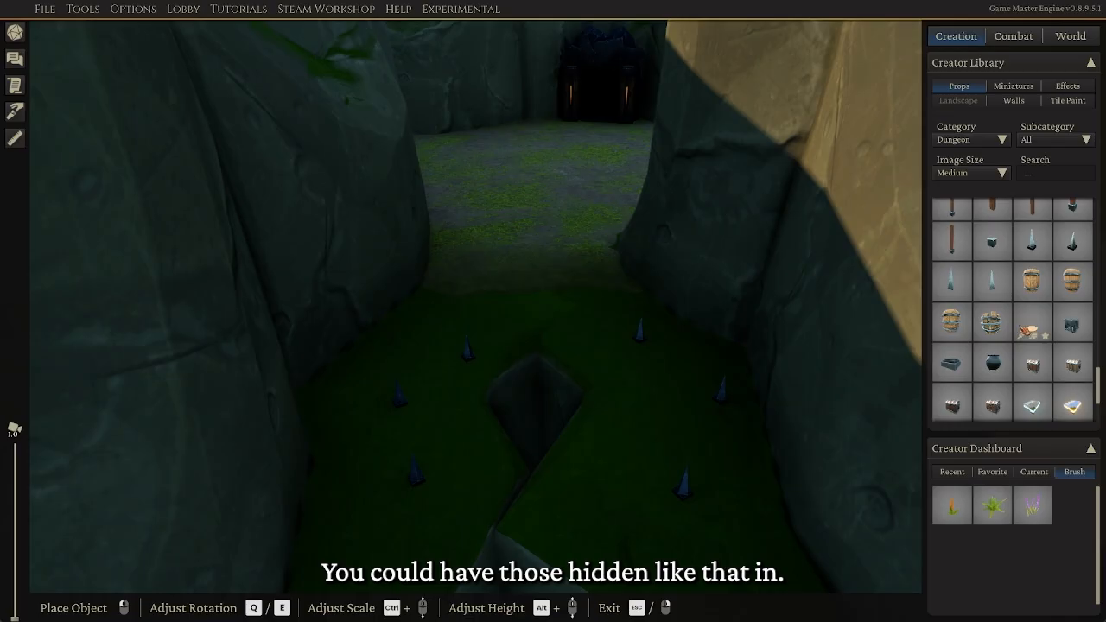
Place a square stone frame from the Dungeon props, scaled down to roughly half size, beside the pit between the spikes
scroll(990, 332, "up", 5)
scroll(986, 334, "down", 4)
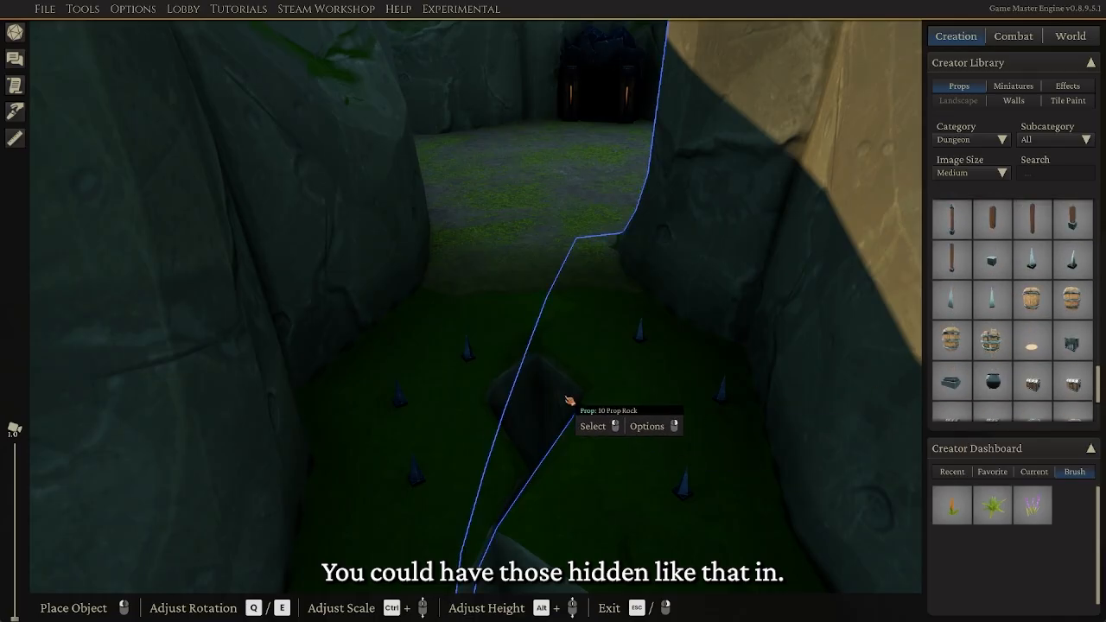
middle_click_drag(568, 400, 627, 510)
scroll(1030, 344, "down", 3)
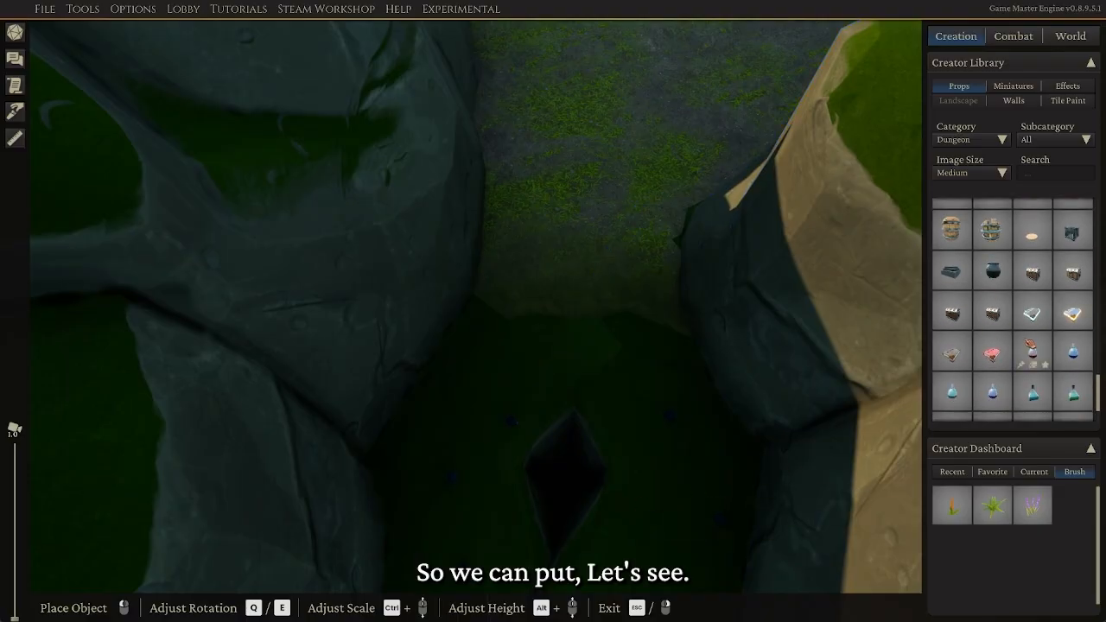
scroll(1003, 350, "up", 3)
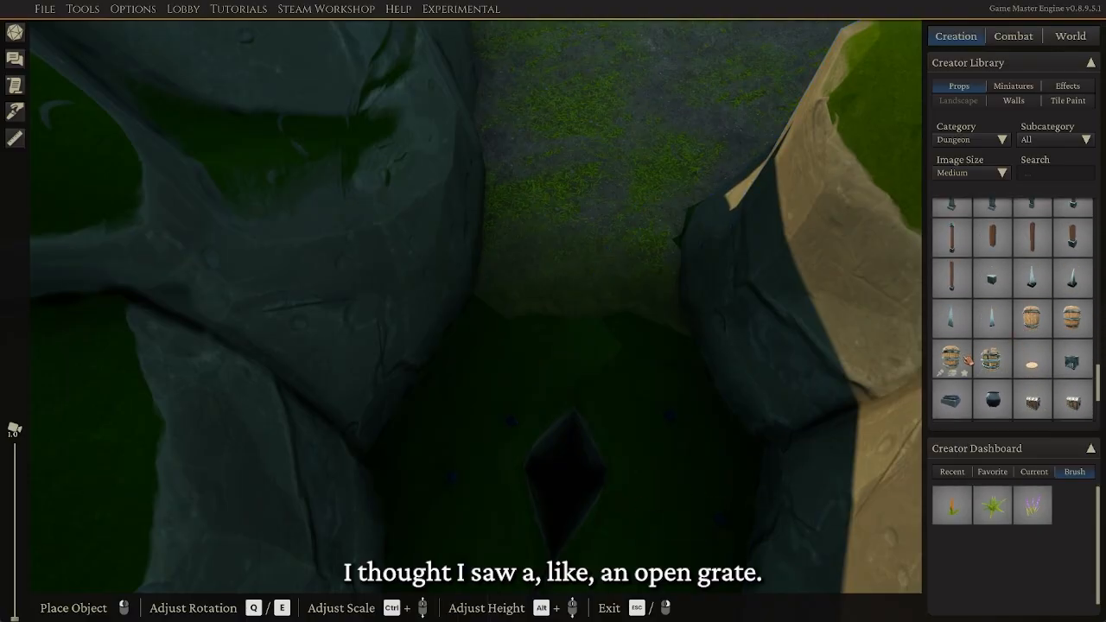
scroll(1005, 350, "up", 3)
left_click(1033, 337)
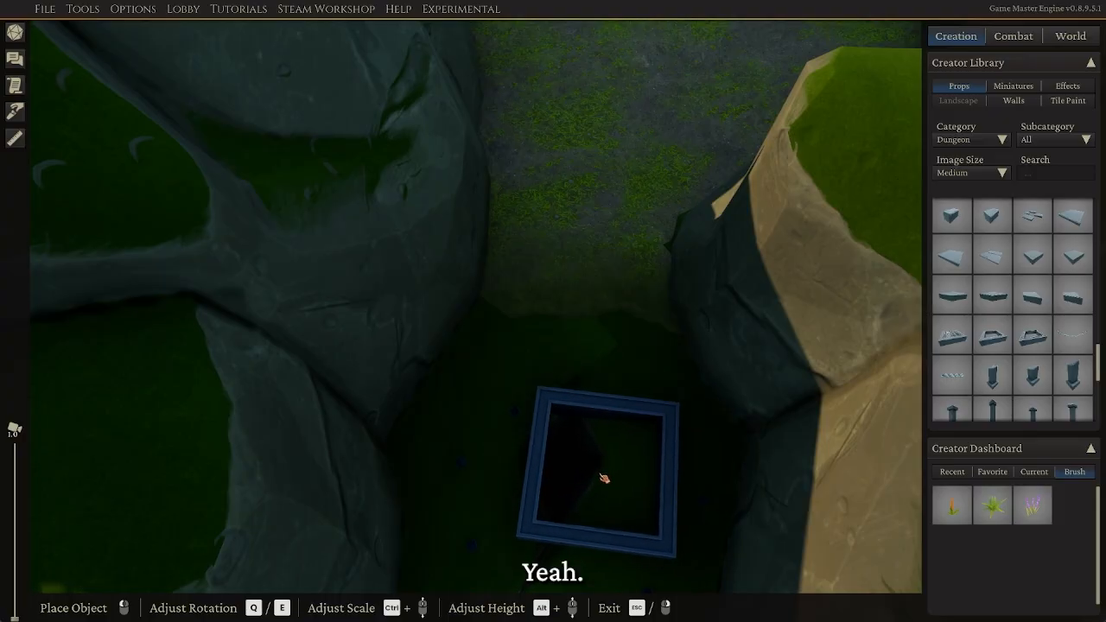
scroll(604, 481, "down", 4, "ctrl")
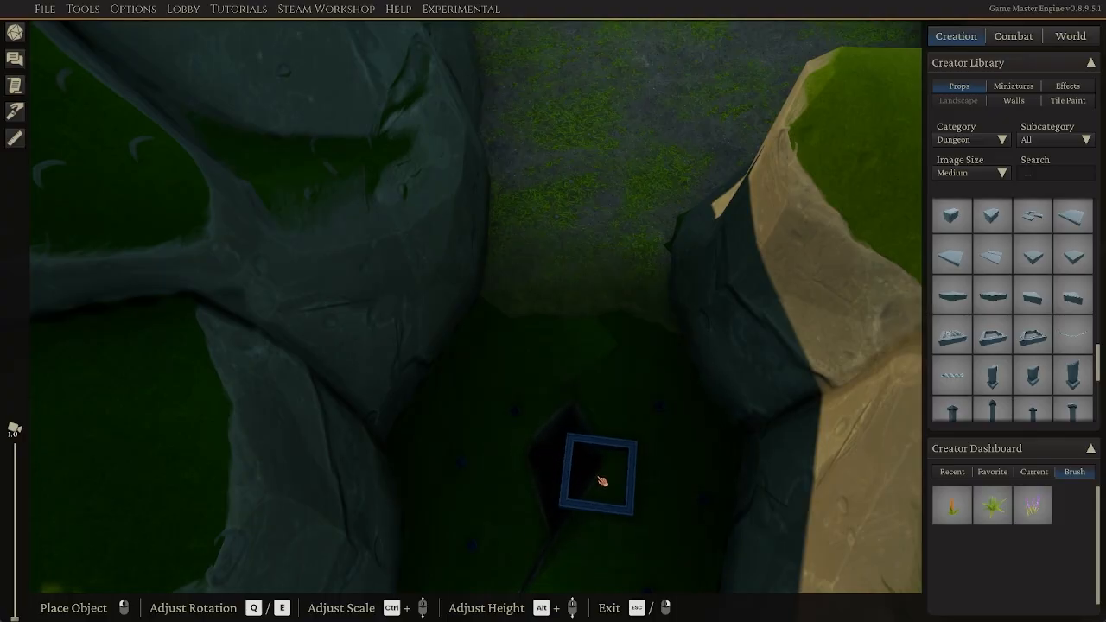
left_click(604, 481)
right_click(642, 468)
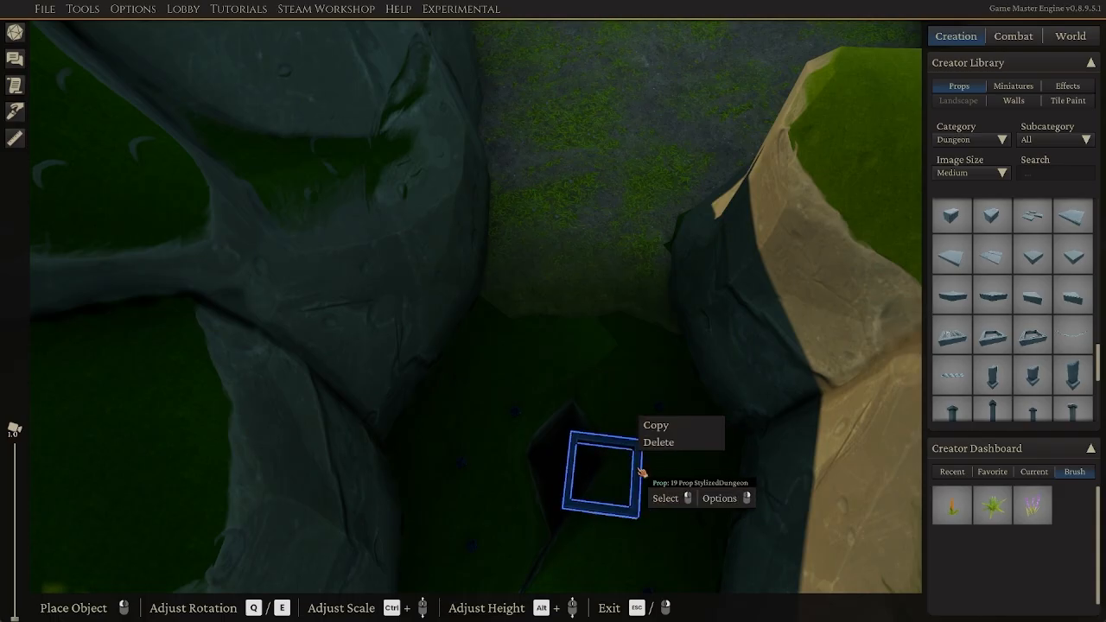
Shift the square stone frame sideways so it sits over the pit opening, and deselect it
left_click(618, 483)
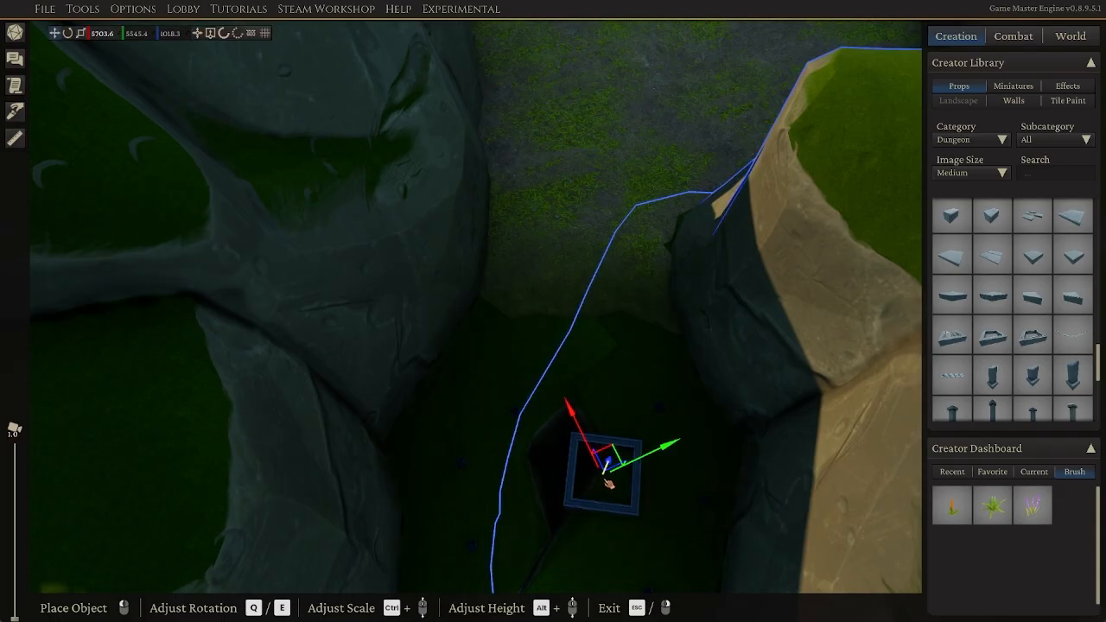
left_click_drag(666, 447, 627, 443)
middle_click_drag(647, 447, 676, 245)
left_click(596, 134)
Switch the prop library to the Nature category and look through its trees, plants and water props for material to cover the pit
left_click(976, 141)
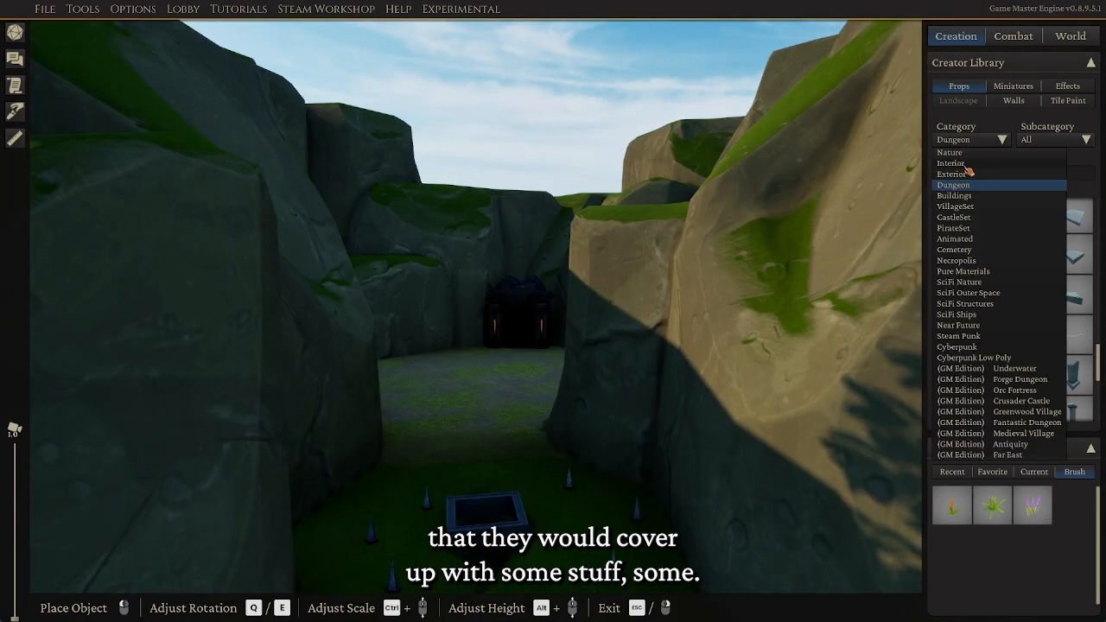
left_click(956, 153)
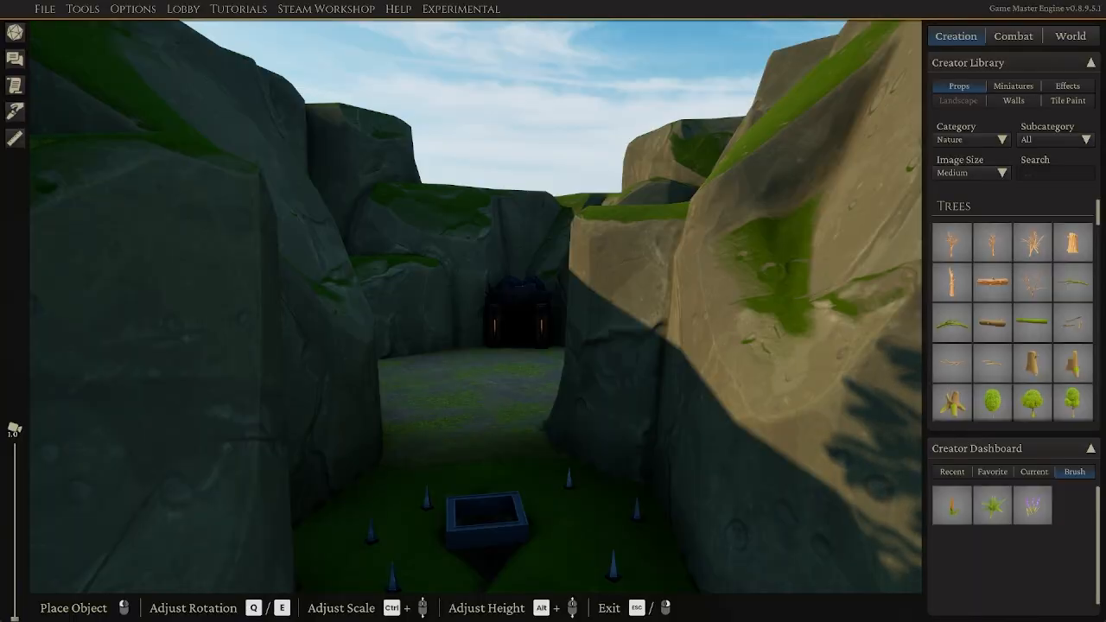
scroll(1028, 349, "down", 2)
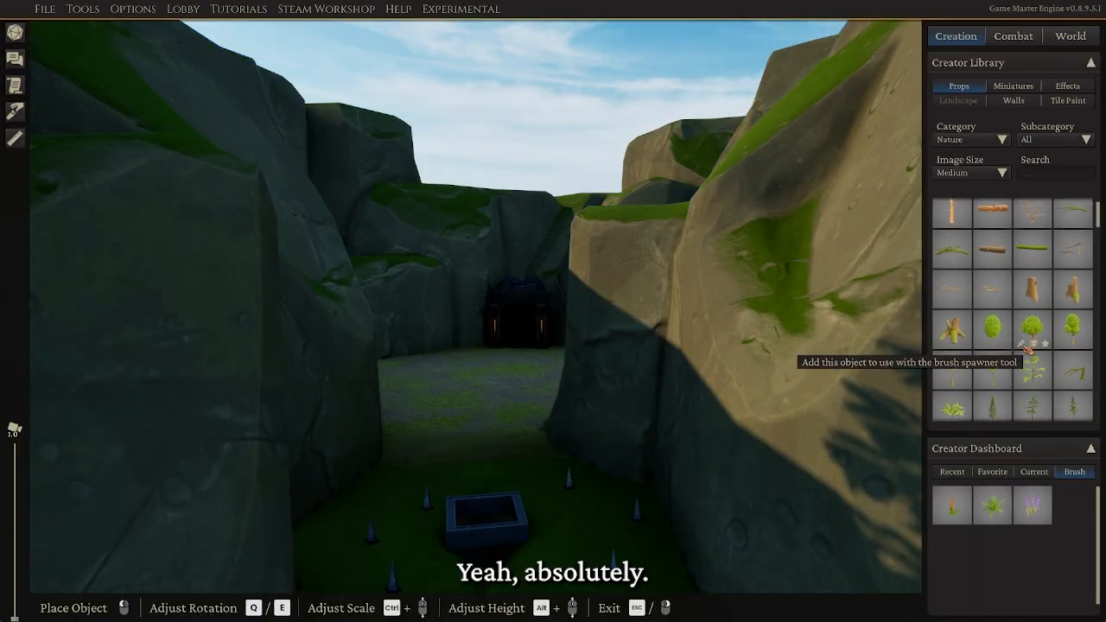
scroll(1028, 349, "down", 4)
left_click_drag(1101, 216, 1102, 226)
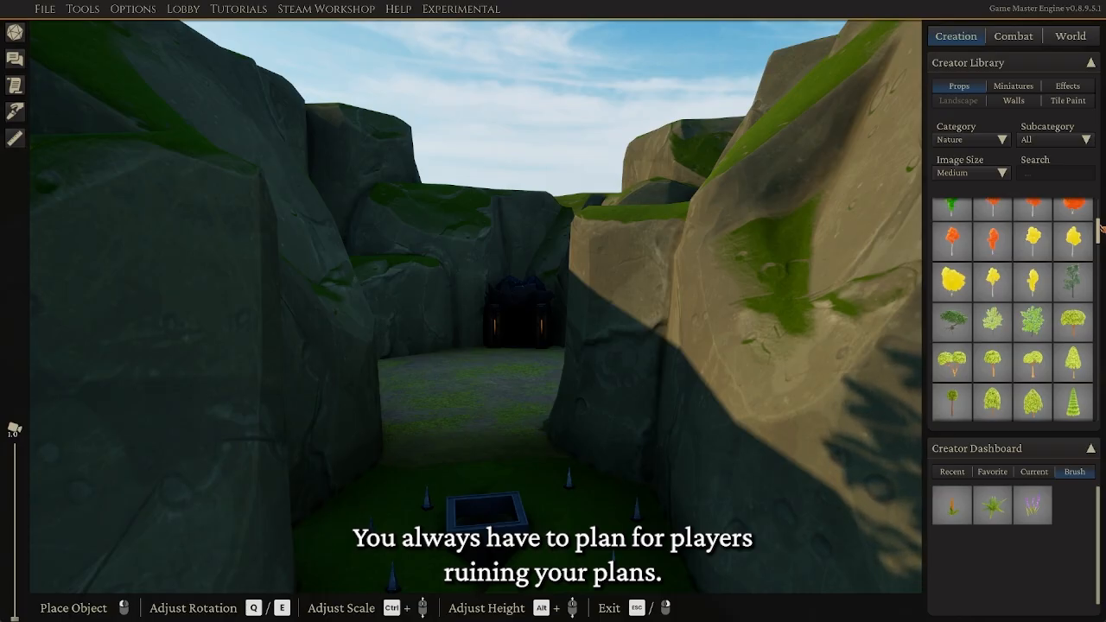
scroll(1035, 340, "down", 5)
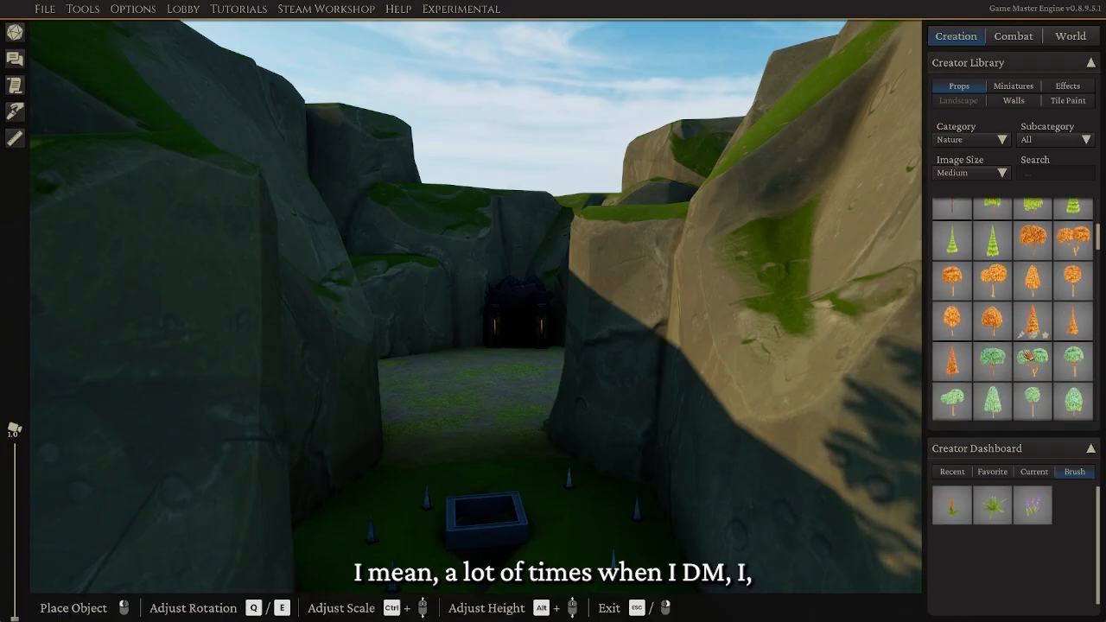
left_click_drag(1101, 245, 1098, 298)
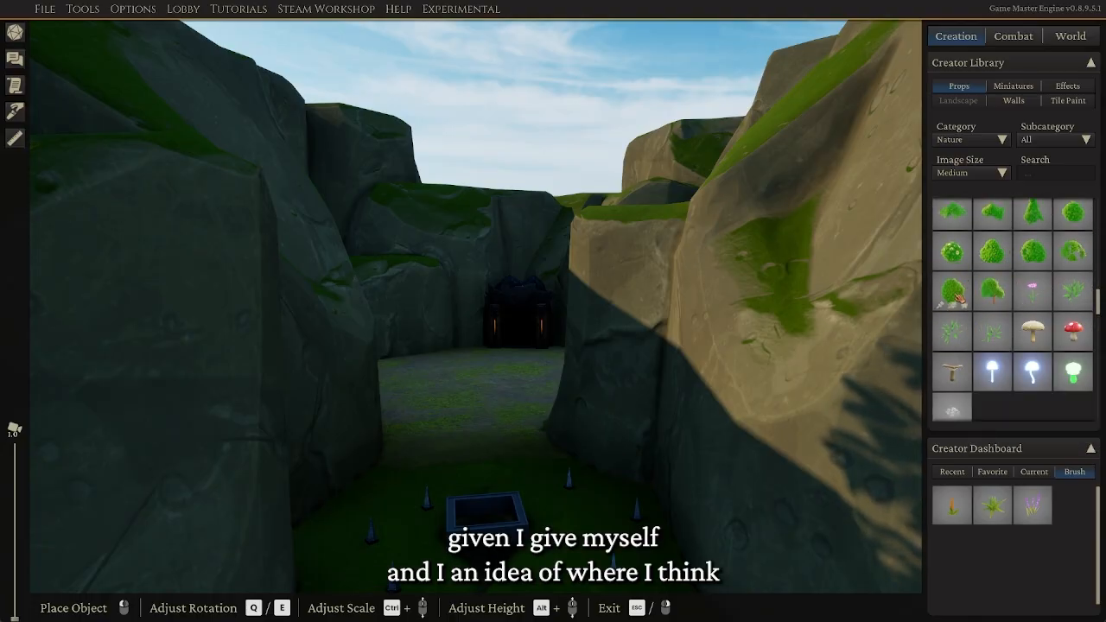
scroll(1017, 250, "down", 4)
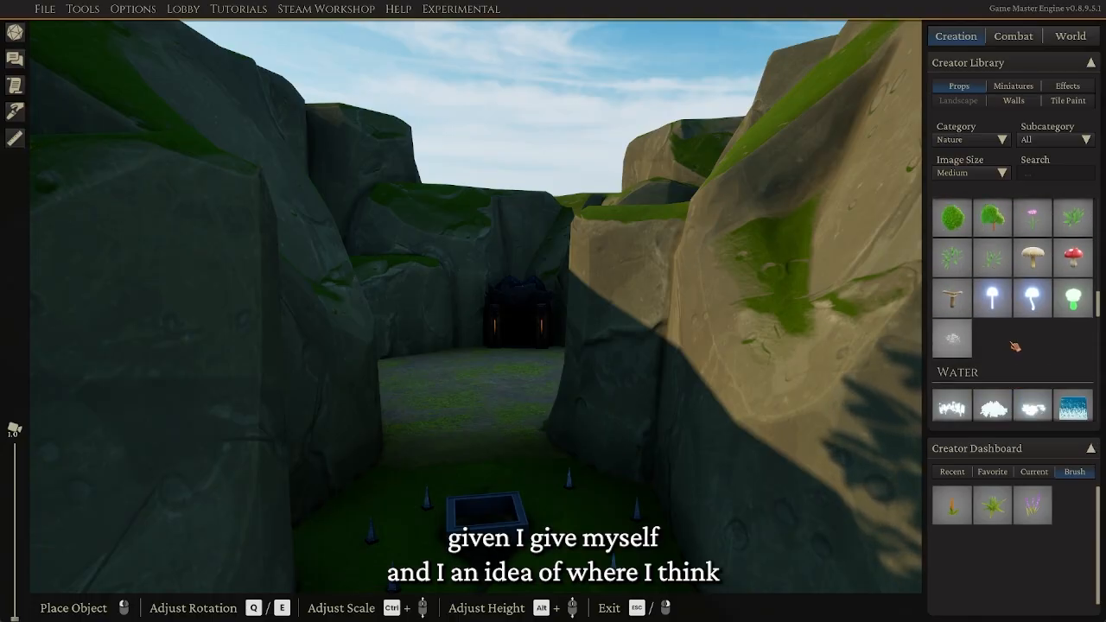
left_click(984, 140)
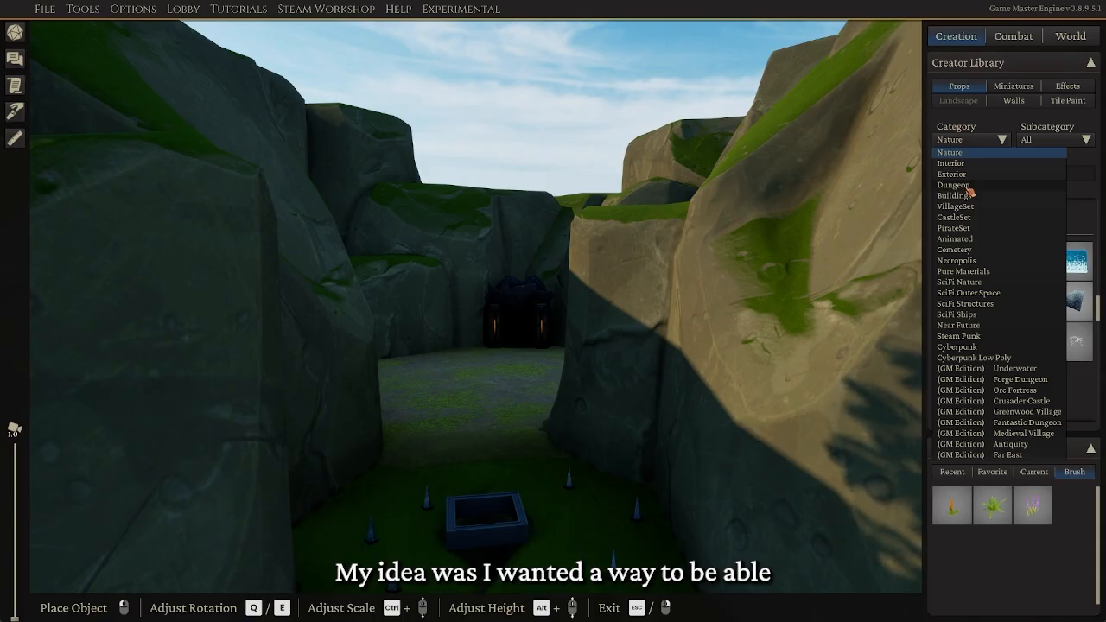
middle_click_drag(686, 306, 681, 272)
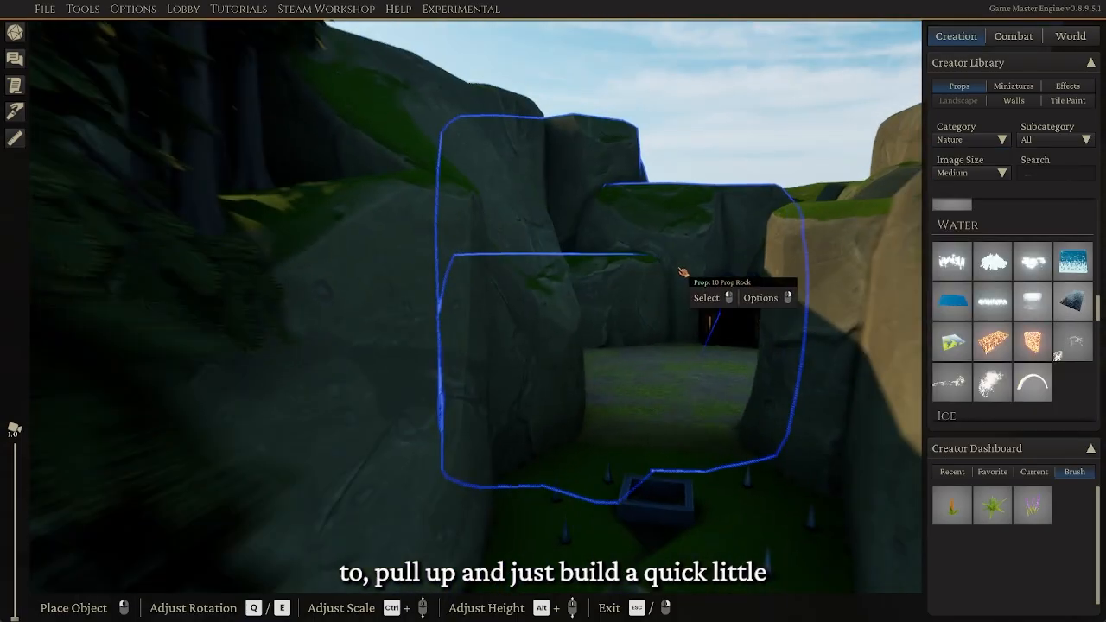
scroll(676, 367, "down", 5)
scroll(665, 364, "down", 5)
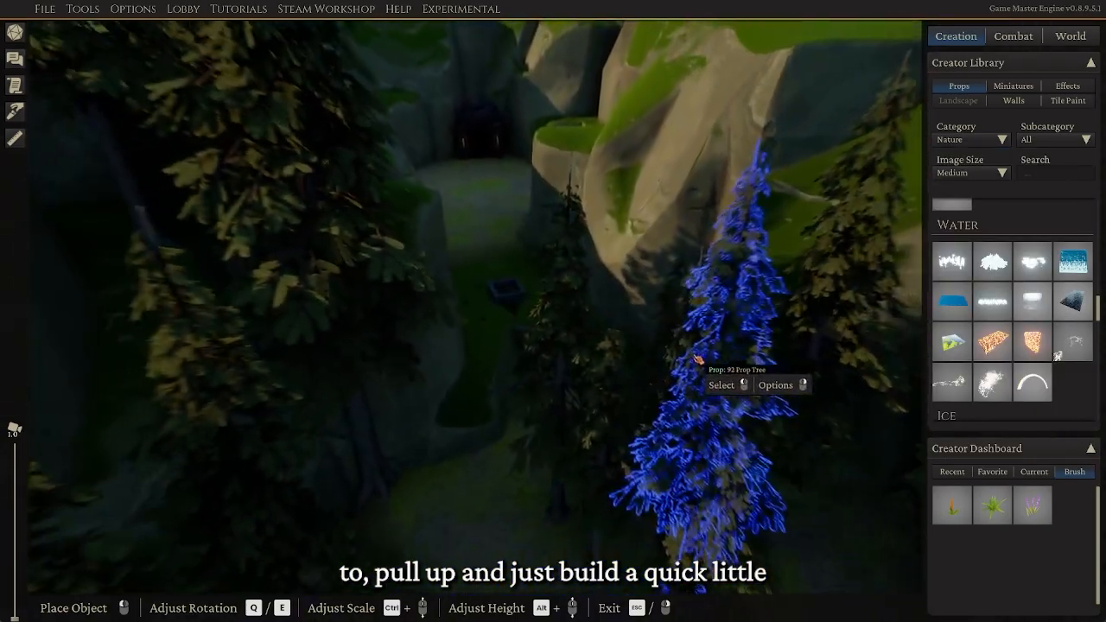
mouse_move(696, 360)
middle_mouse_down()
mouse_move(655, 360)
mouse_move(632, 297)
mouse_move(647, 395)
mouse_move(692, 406)
mouse_move(742, 393)
mouse_move(760, 368)
mouse_move(629, 351)
mouse_move(585, 213)
mouse_move(623, 314)
mouse_move(635, 235)
mouse_move(625, 242)
mouse_move(631, 429)
middle_mouse_up()
scroll(761, 368, "up", 3)
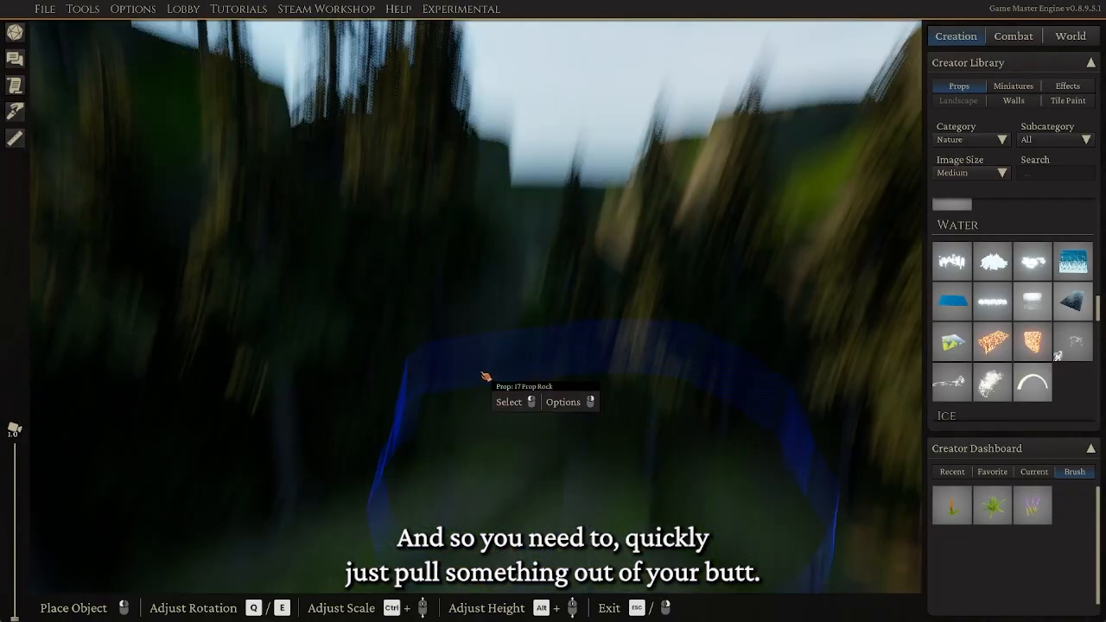
key("w")
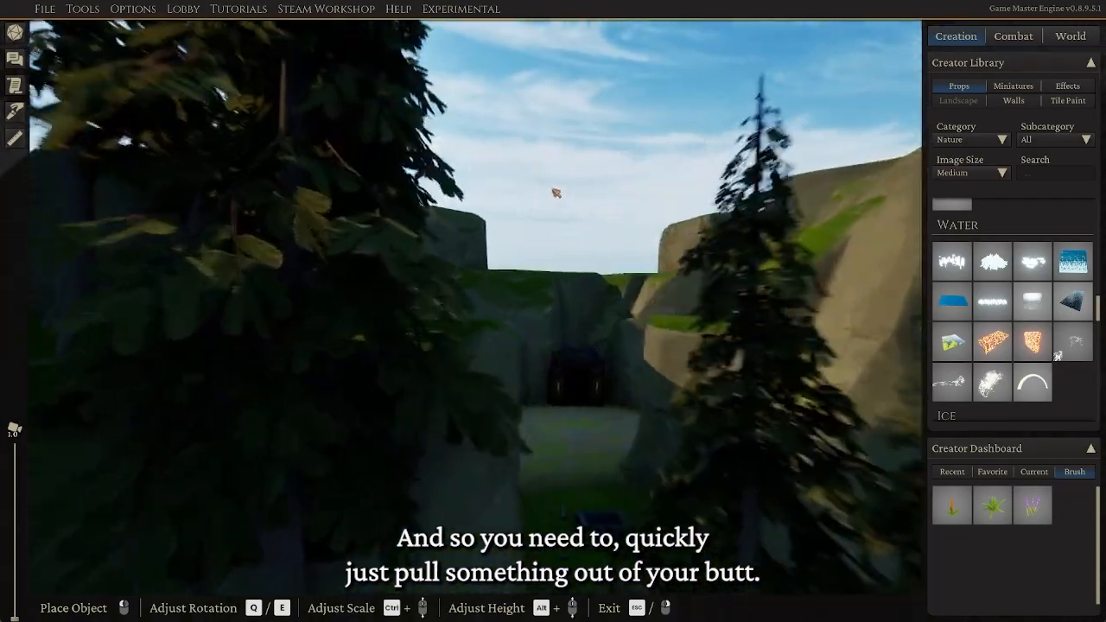
middle_click_drag(556, 193, 612, 426)
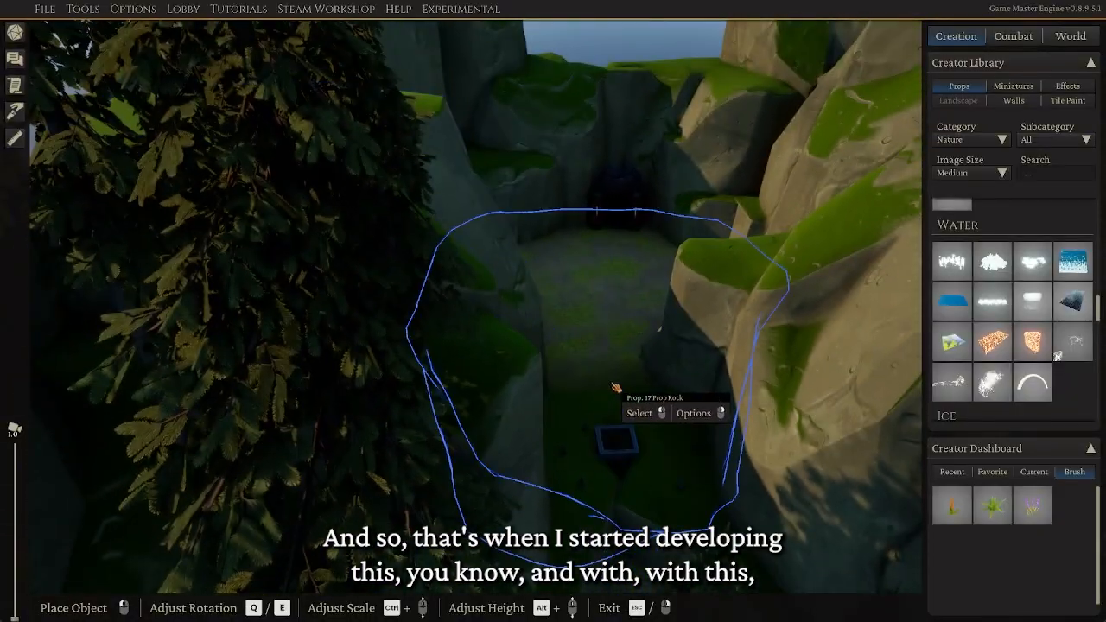
middle_click_drag(616, 386, 613, 351)
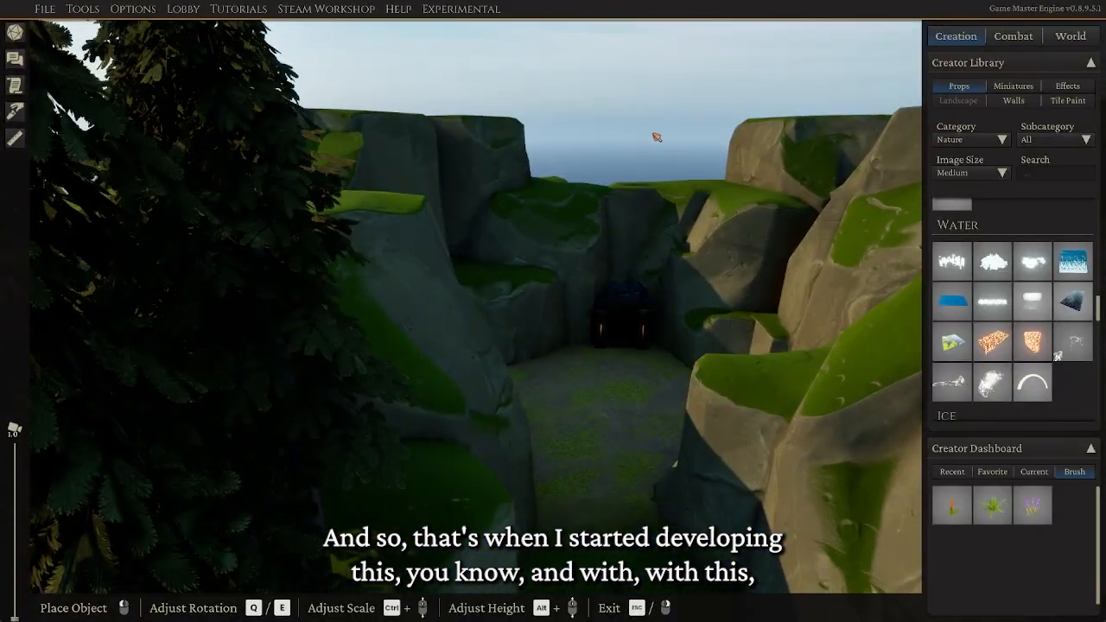
middle_click_drag(648, 191, 814, 294)
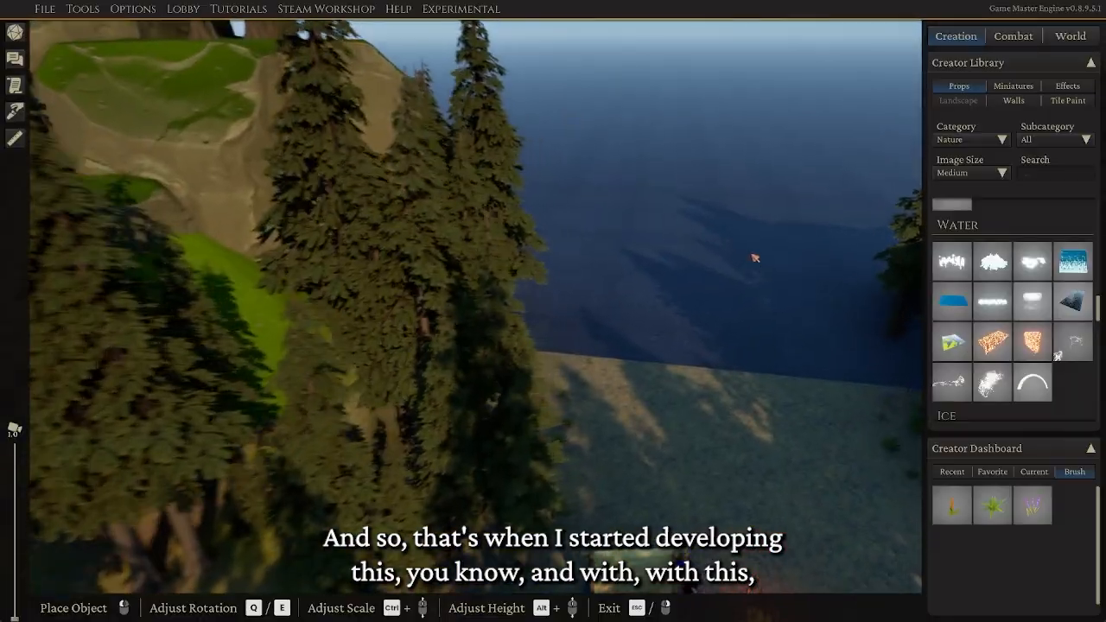
middle_click_drag(754, 258, 636, 300)
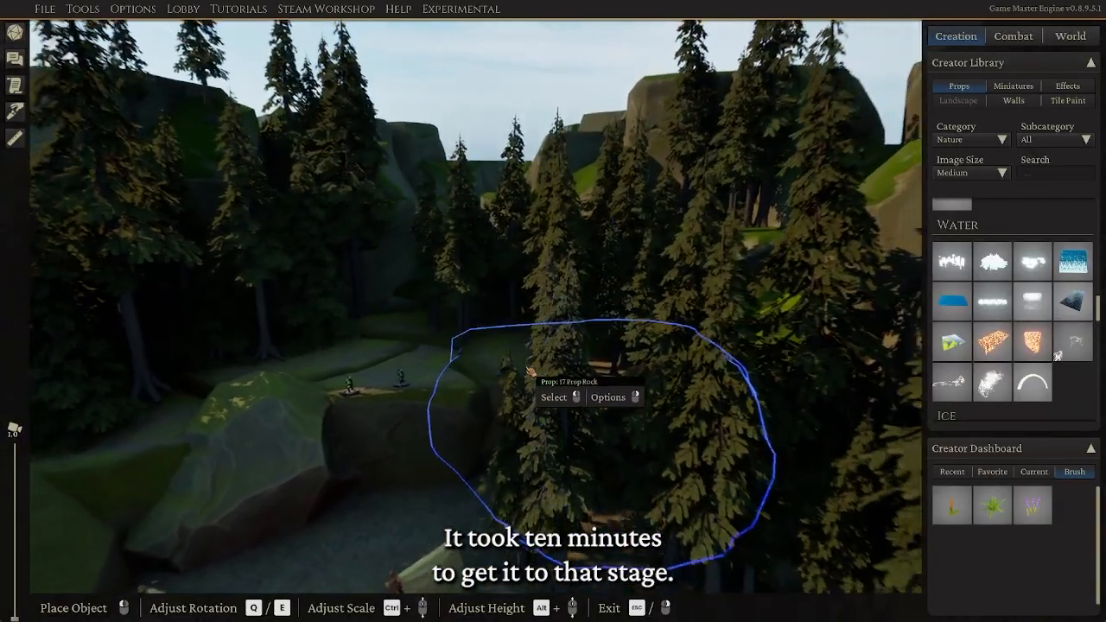
key("s")
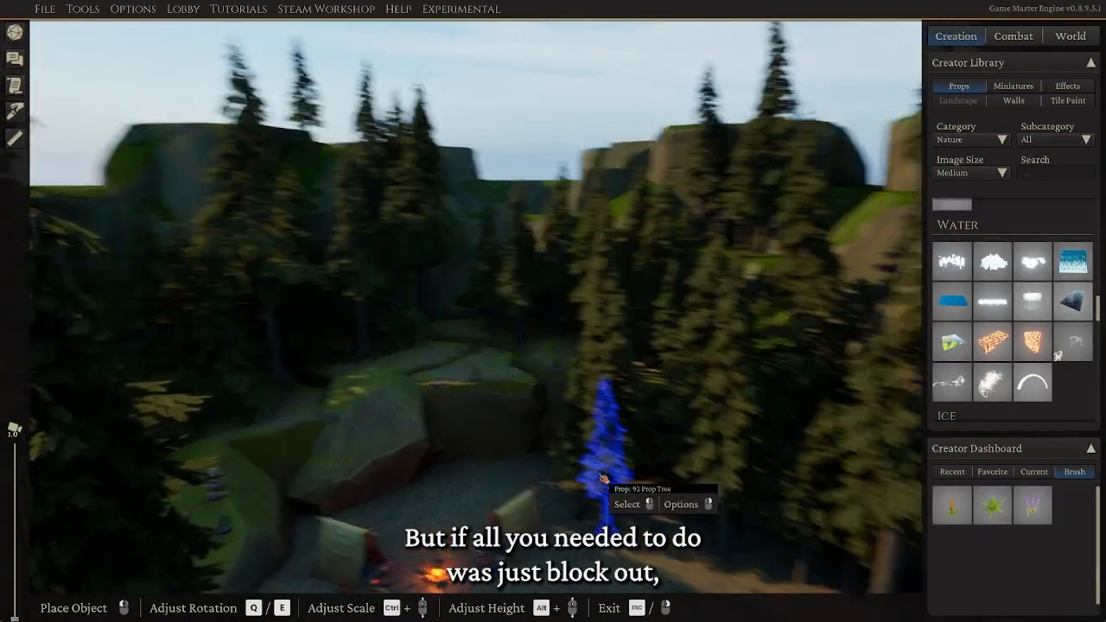
middle_click_drag(604, 478, 566, 465)
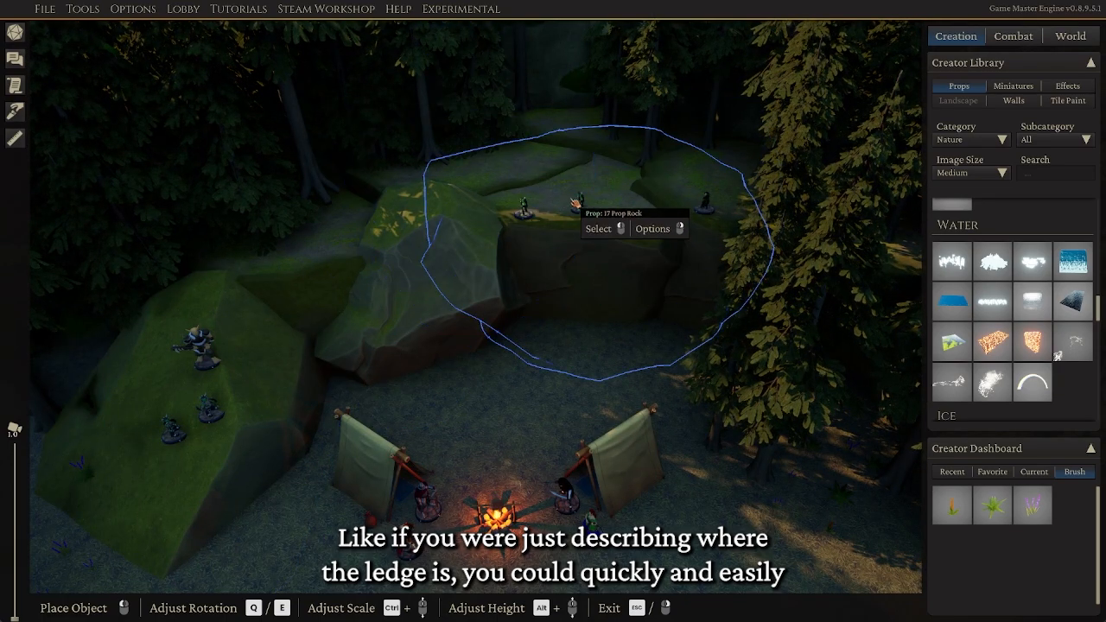
middle_click_drag(561, 371, 610, 463)
Filter the Nature props to the Foliage subcategory and try out a leafy plant beside the pit frame
scroll(610, 464, "up", 3)
scroll(1017, 322, "down", 8)
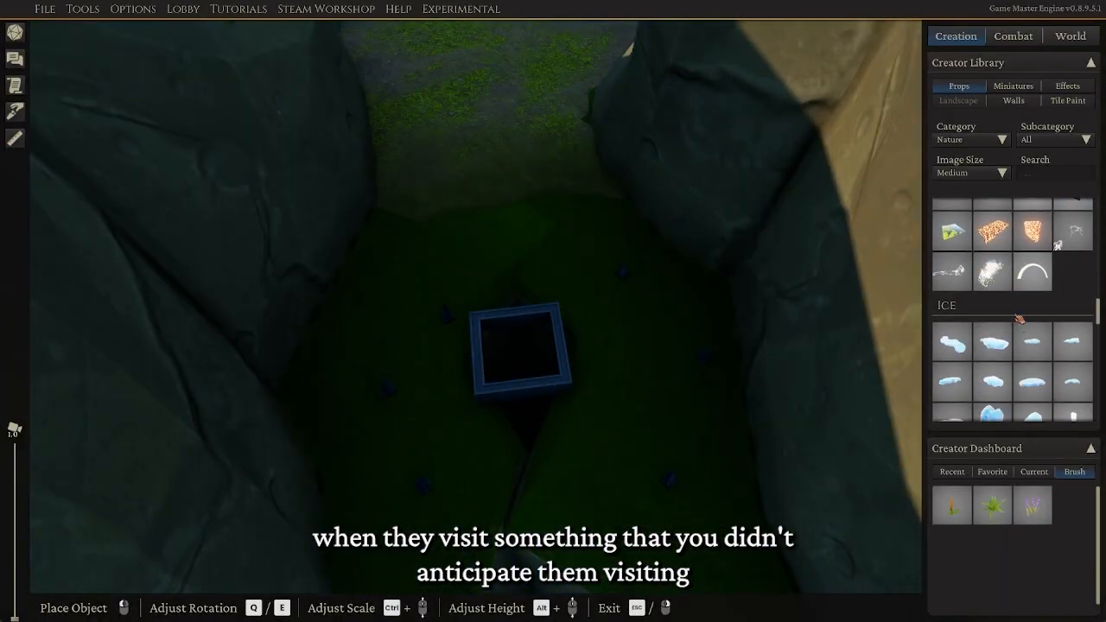
scroll(1015, 349, "up", 9)
scroll(1013, 326, "up", 2)
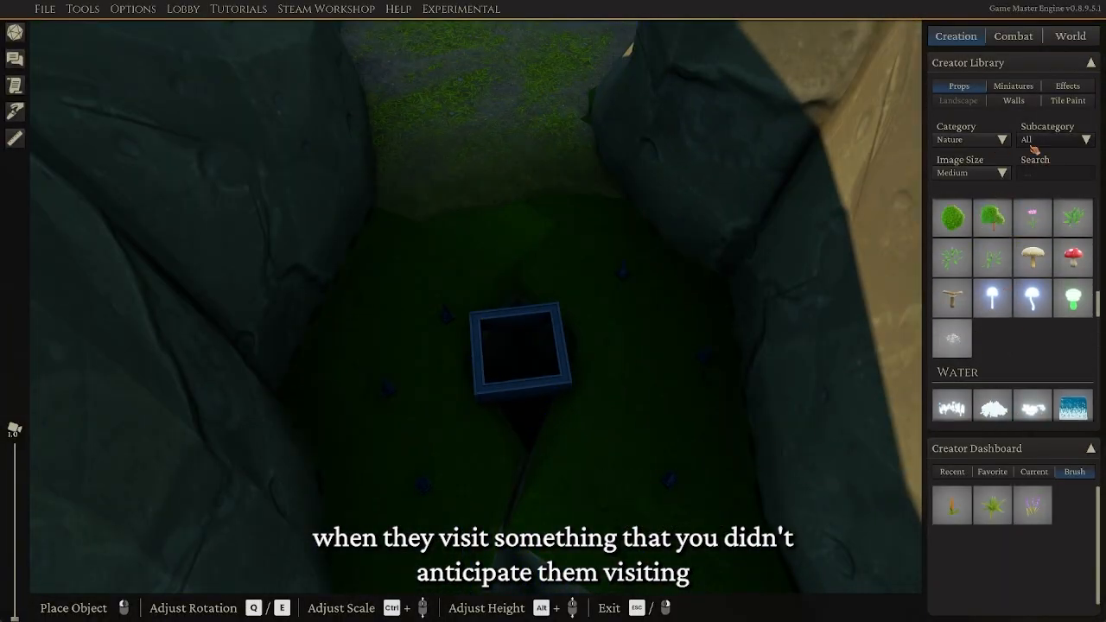
left_click(1034, 141)
left_click(1035, 171)
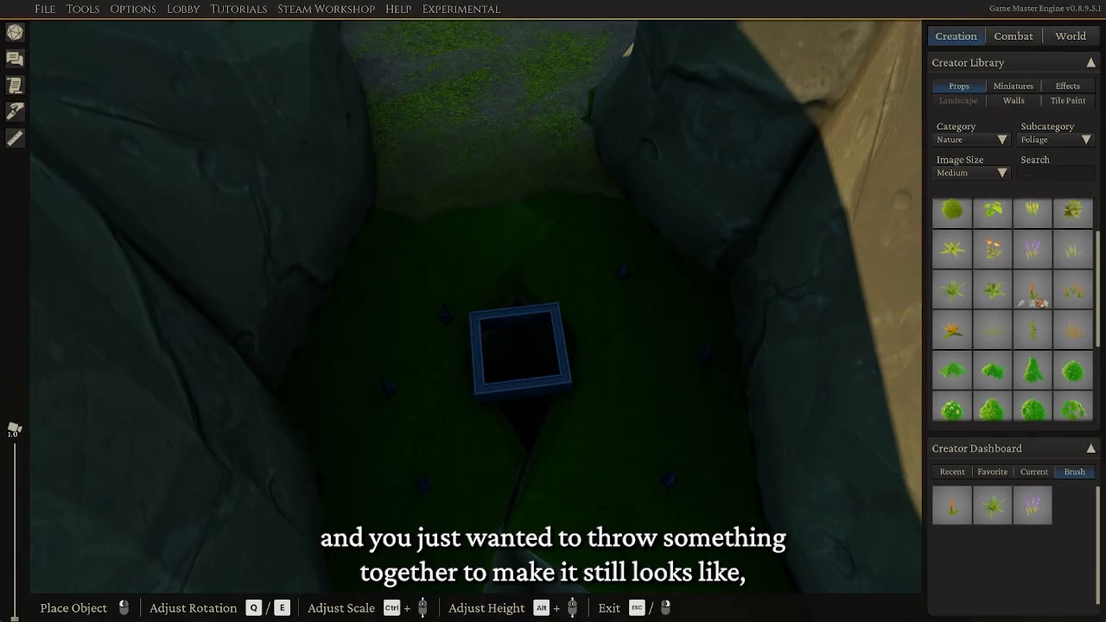
scroll(1072, 250, "up", 1)
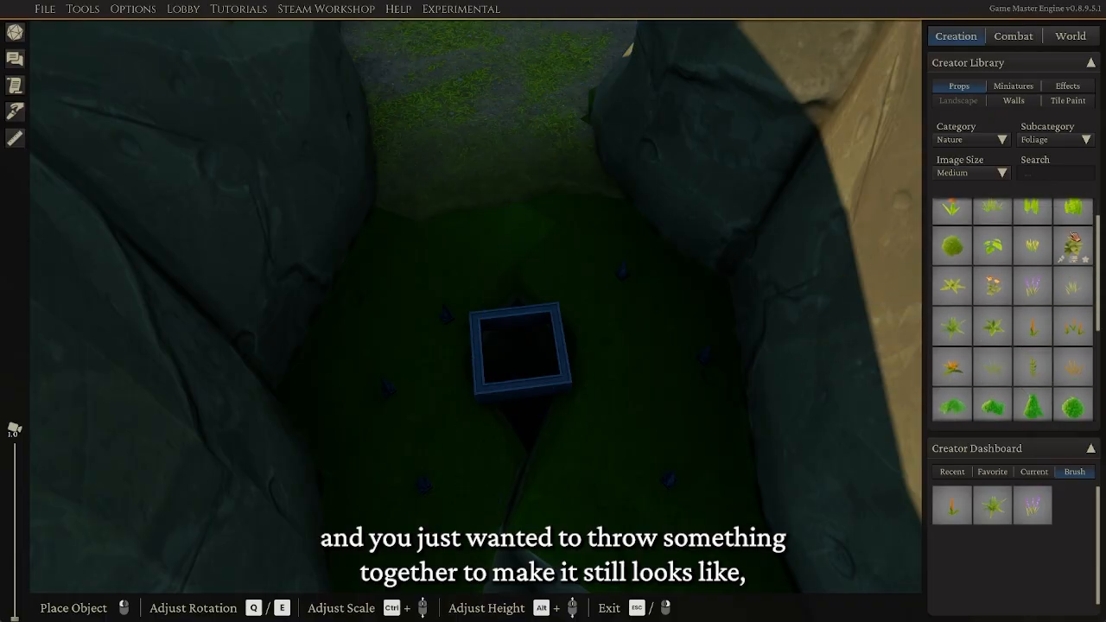
left_click(1079, 248)
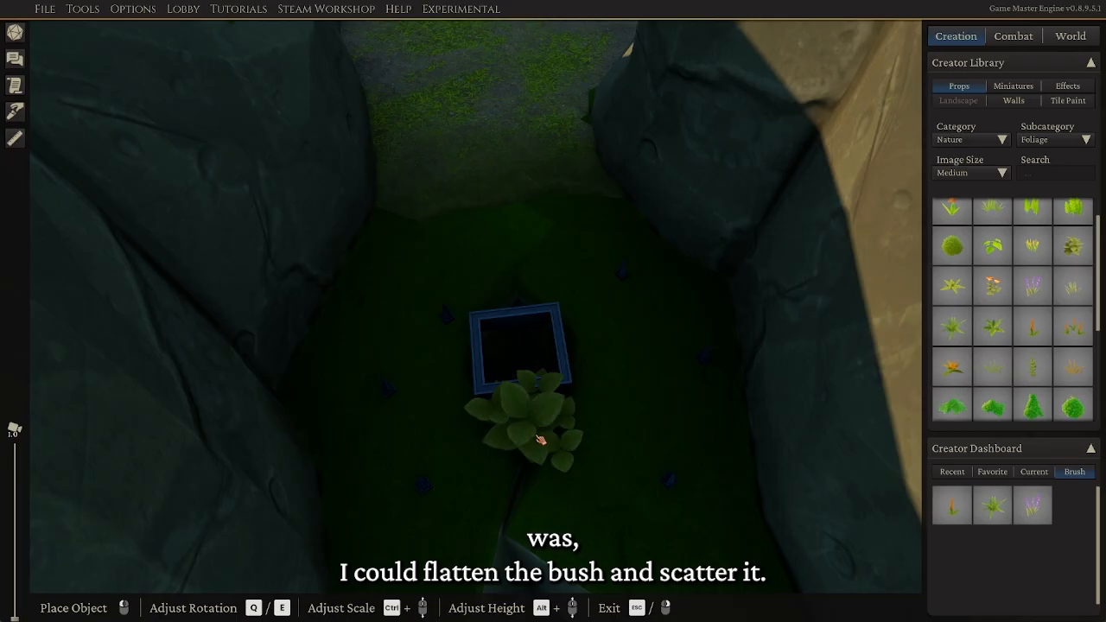
right_click(658, 408)
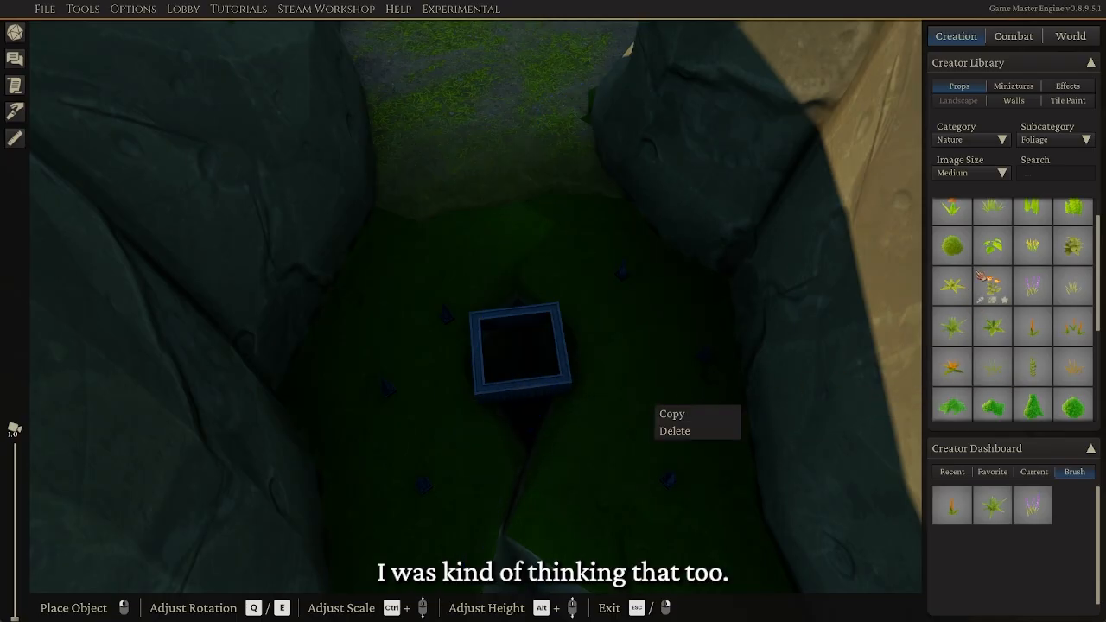
Pick a round green bush from the foliage props, scale it down slightly, and place three along one side of the pit
scroll(1025, 279, "down", 2)
scroll(1026, 279, "down", 2)
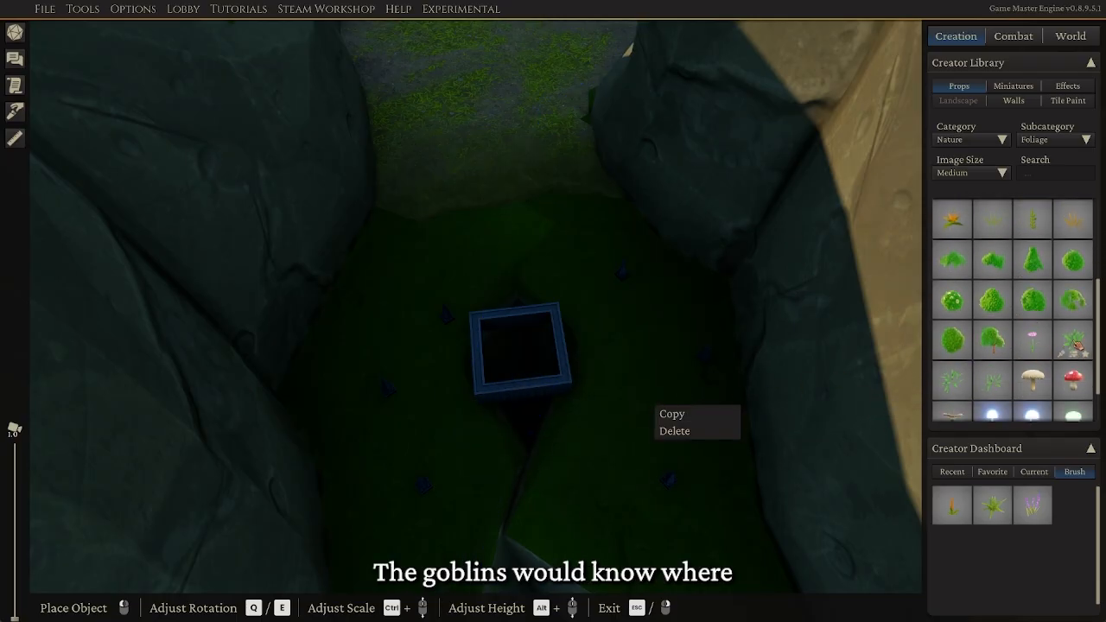
mouse_move(1078, 344)
scroll(1079, 339, "up", 2)
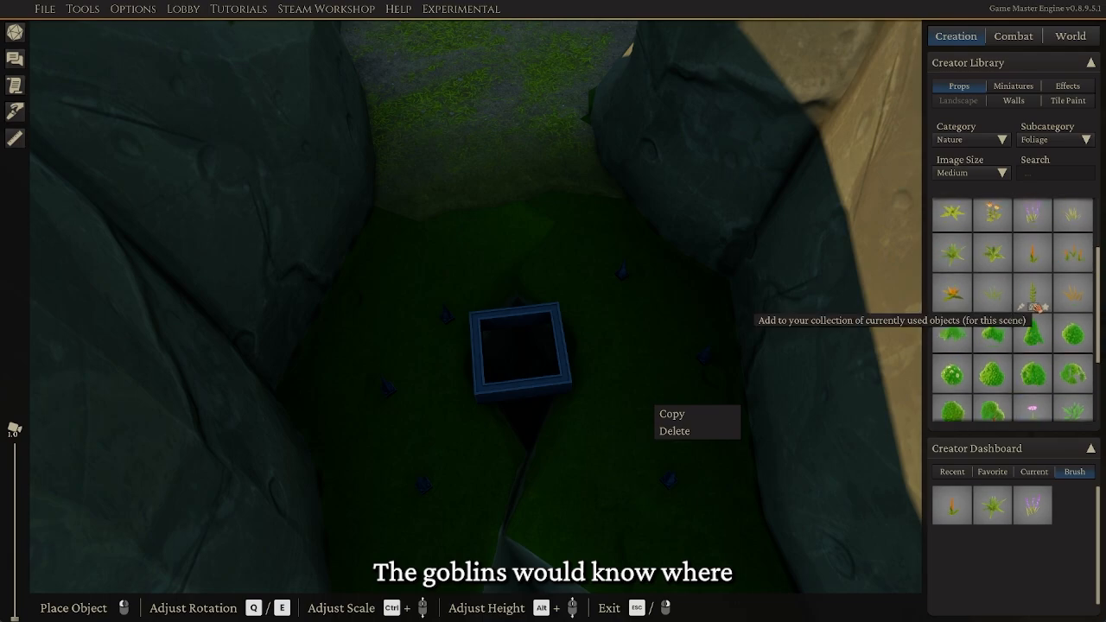
left_click(1081, 335)
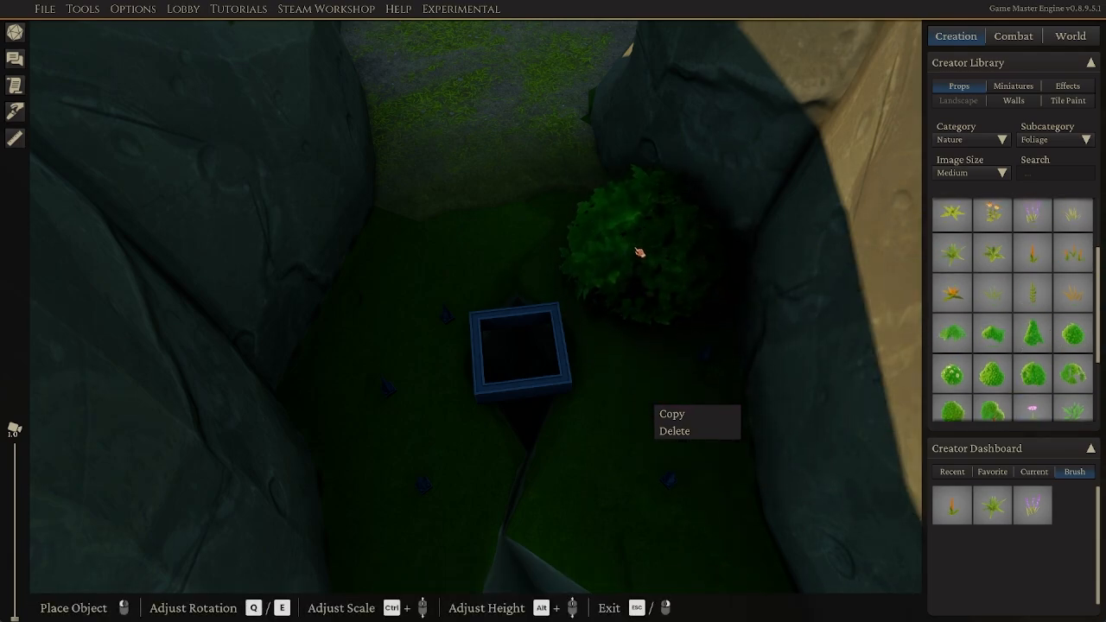
scroll(635, 258, "down", 5, "ctrl")
scroll(636, 256, "up", 5, "ctrl")
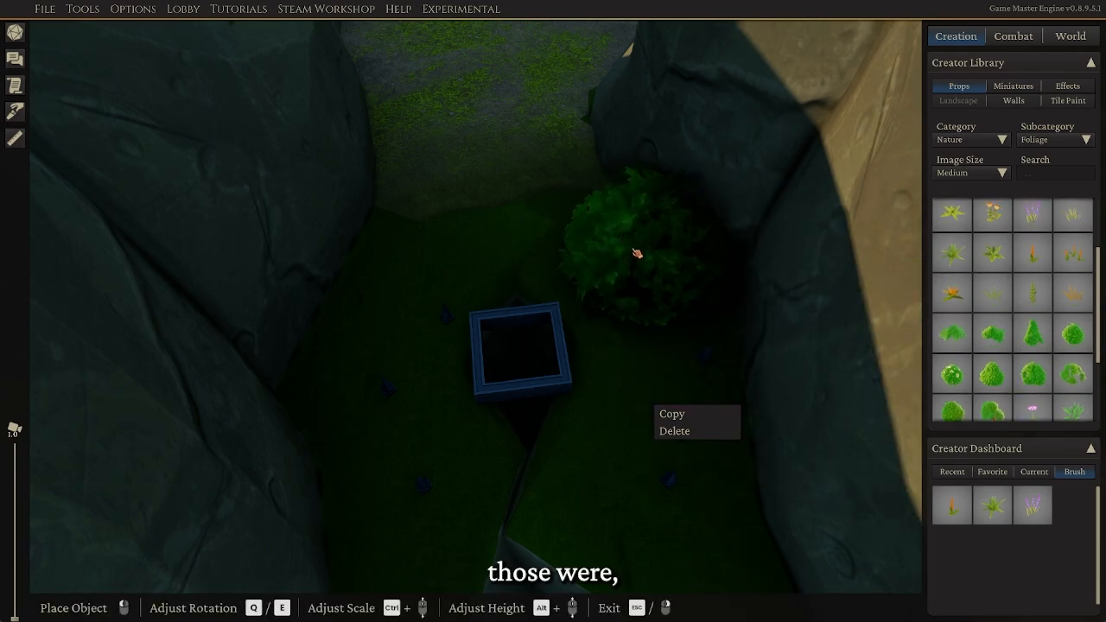
scroll(637, 254, "down", 3, "ctrl")
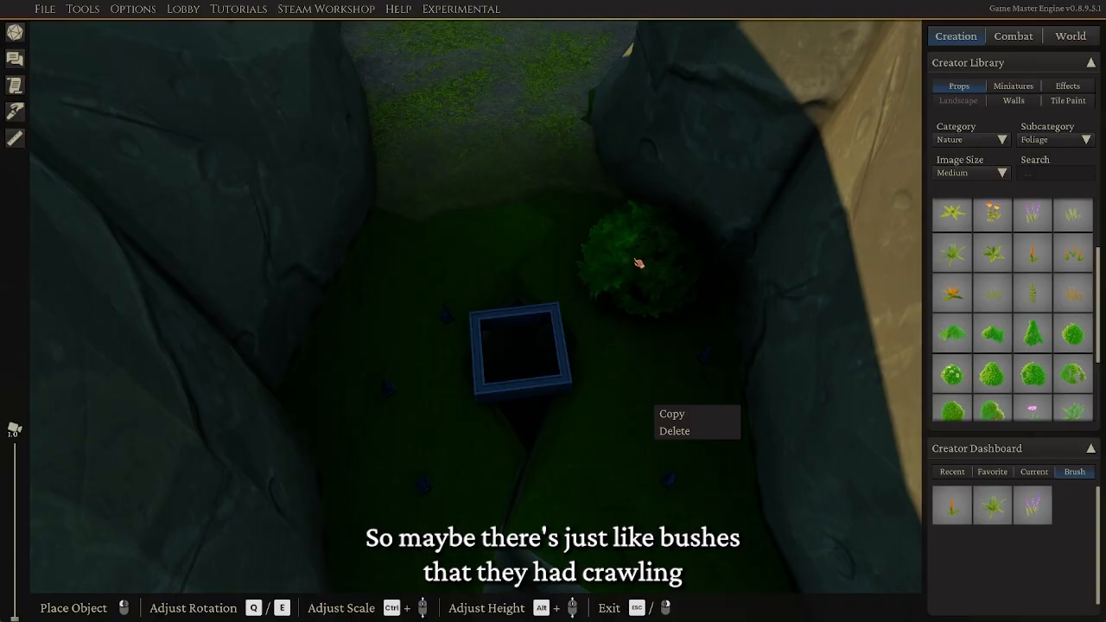
left_click(637, 258)
left_click(702, 340)
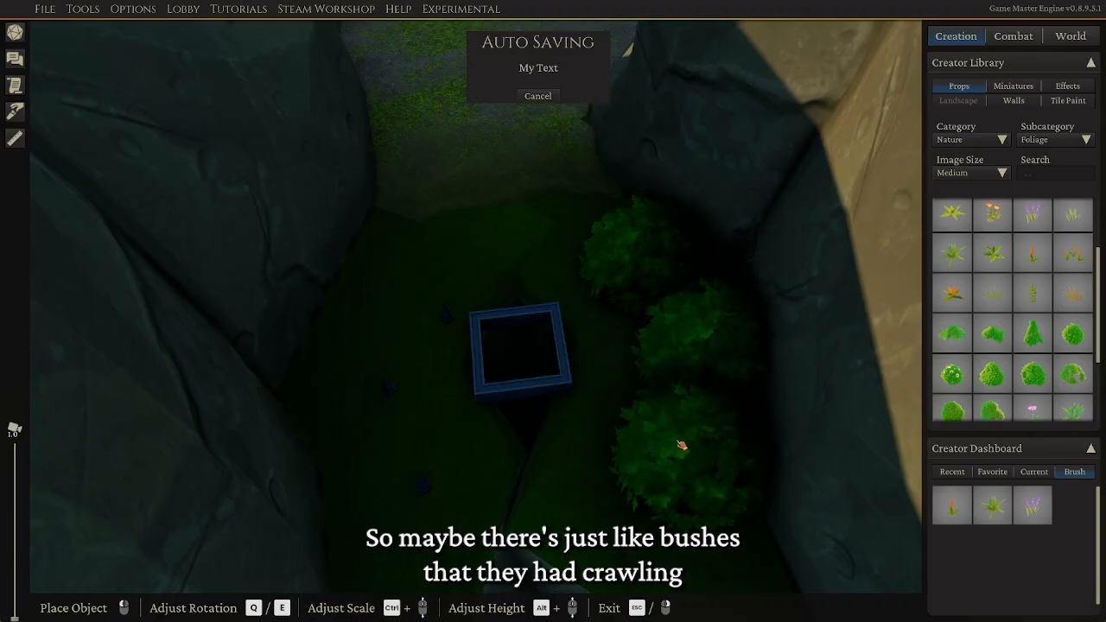
left_click(679, 452)
Place six more bushes on the opposite side, in front of and over the pit so the frame and spikes are covered
left_click(436, 268)
left_click(356, 350)
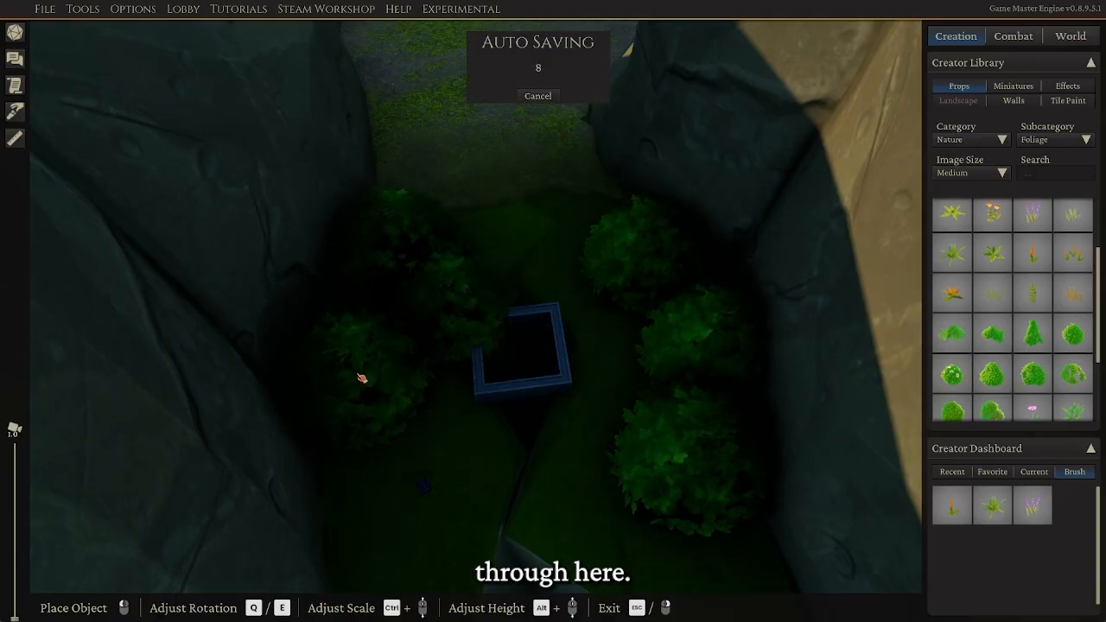
left_click(455, 472)
left_click(591, 477)
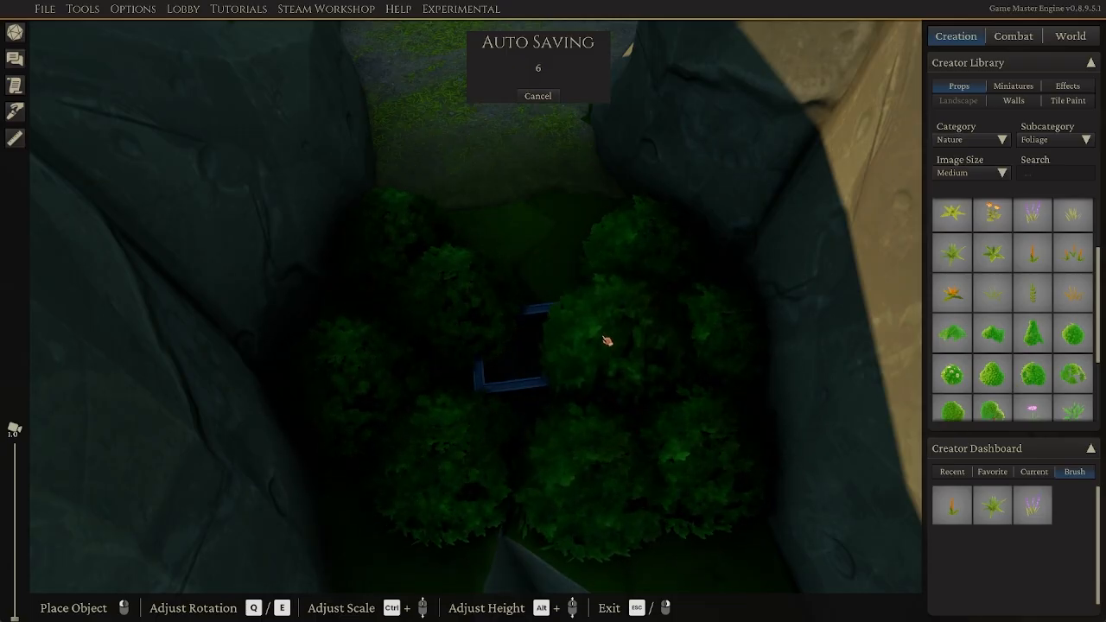
left_click(607, 339)
left_click(535, 392)
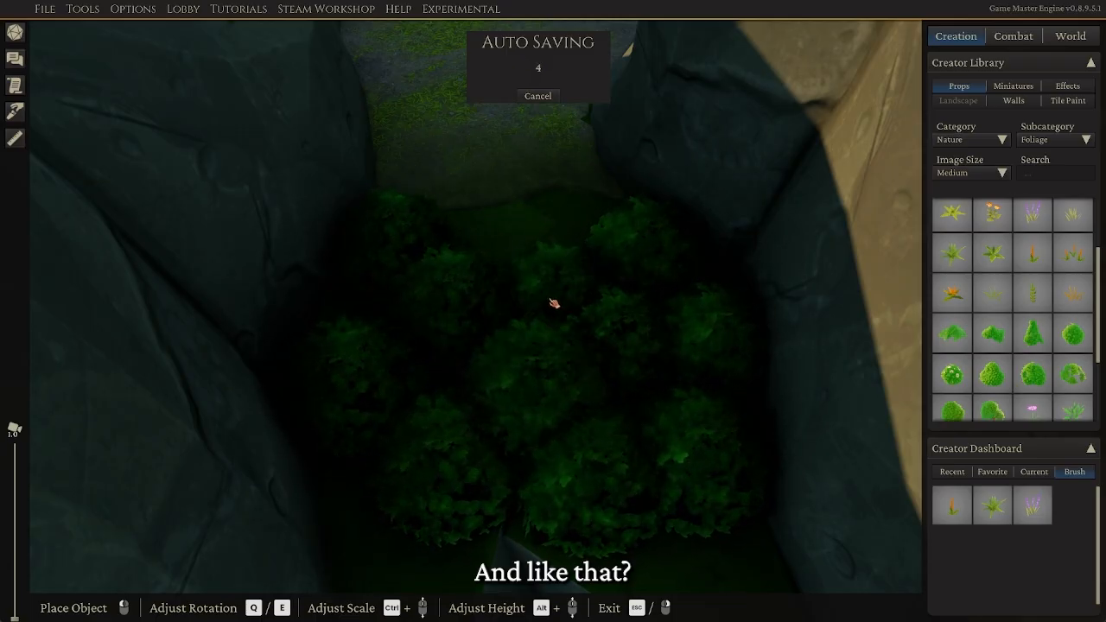
Extend the bush cover with four more bushes at the end of the passage facing the cave entrance
left_click(583, 206)
left_click(402, 128)
middle_click_drag(529, 193, 560, 175)
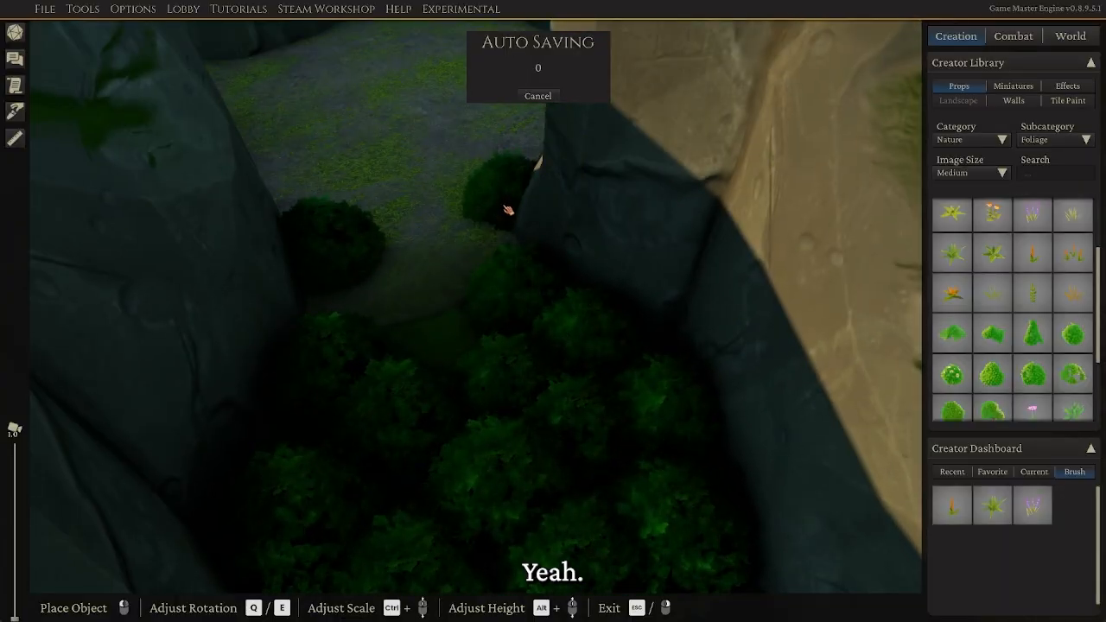
left_click(363, 298)
left_click(505, 187)
Scatter three more bushes around the outer mouth of the passage and stop placing the bush
scroll(509, 222, "down", 4)
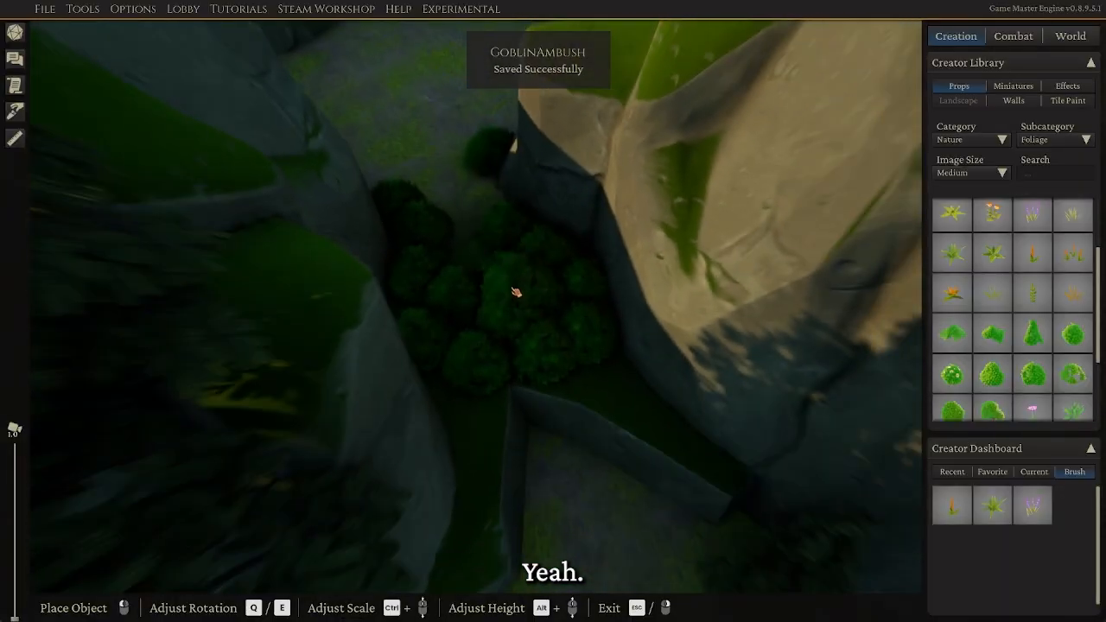
scroll(510, 320, "down", 2)
left_click(476, 418)
left_click(610, 413)
middle_click_drag(583, 456, 508, 459)
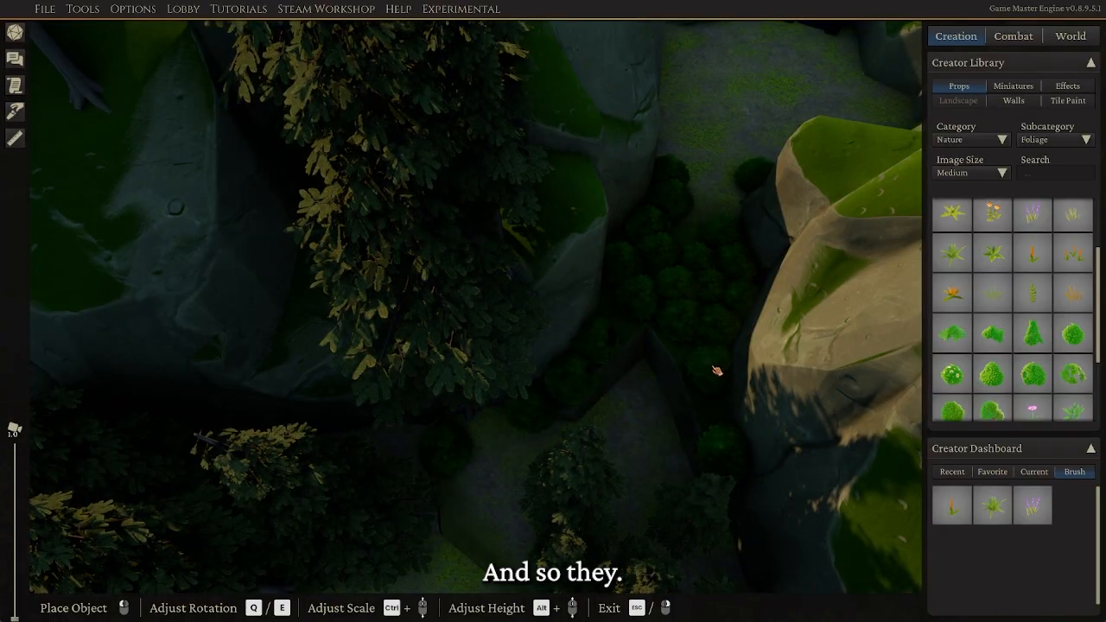
left_click(678, 471)
middle_click_drag(679, 472, 701, 493)
scroll(558, 202, "up", 2)
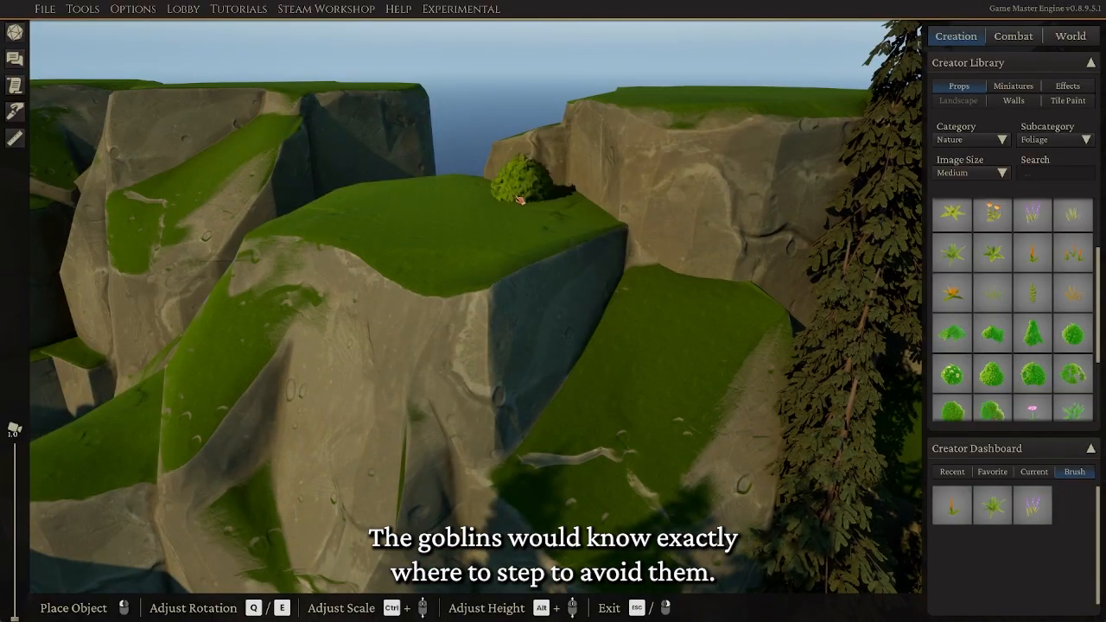
right_click(546, 293)
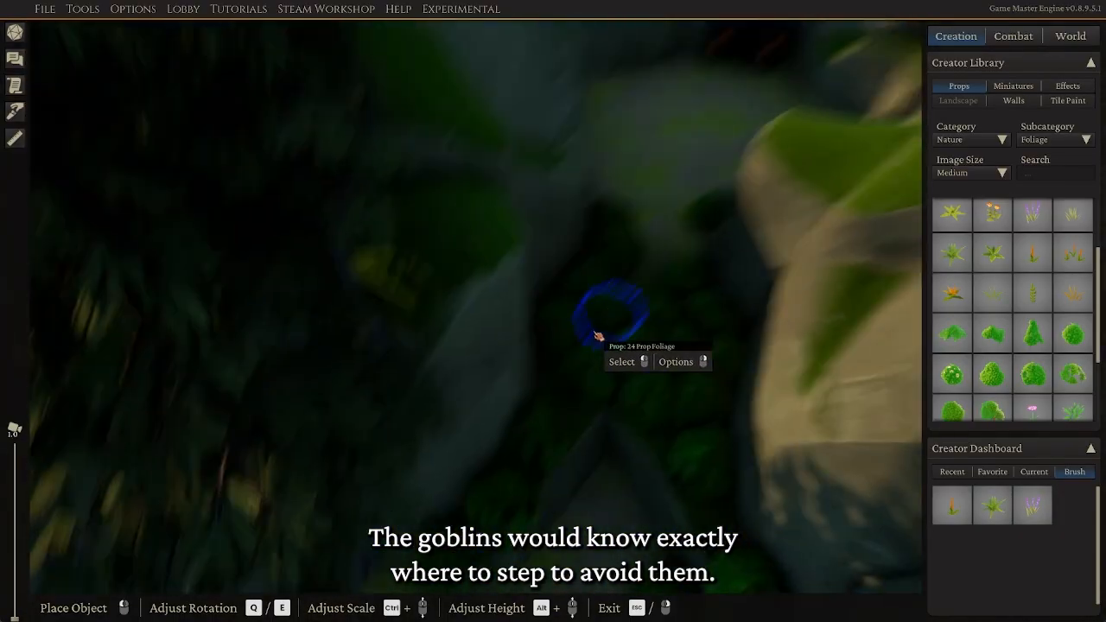
Select a bush near the rock wall in the covered passage, shift it sideways into the bush patch, and deselect it
scroll(598, 340, "up", 3)
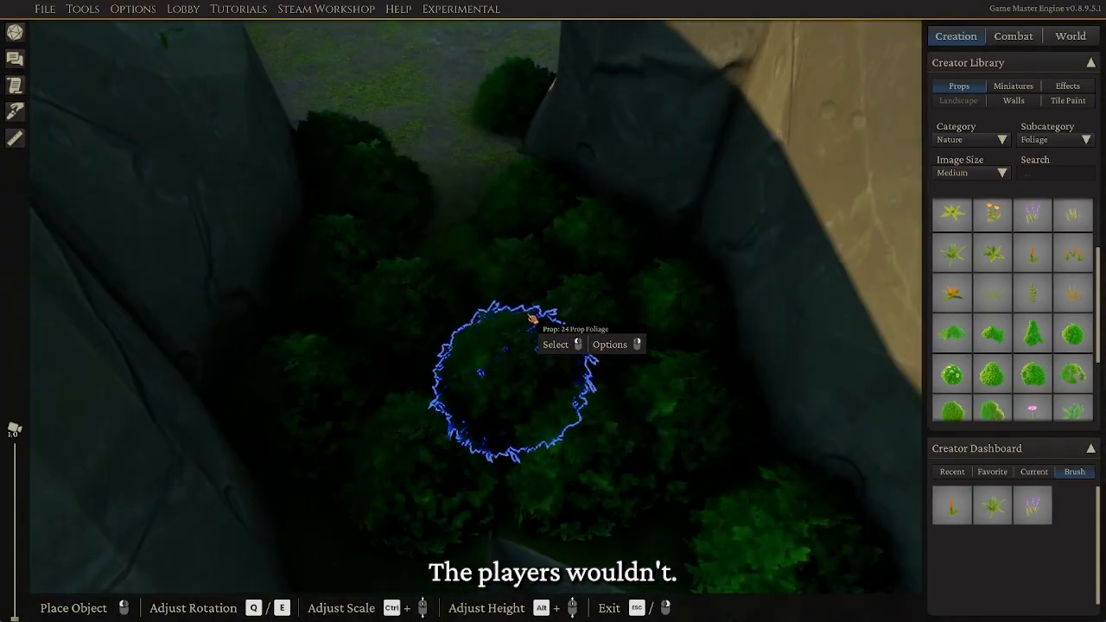
scroll(531, 318, "up", 3)
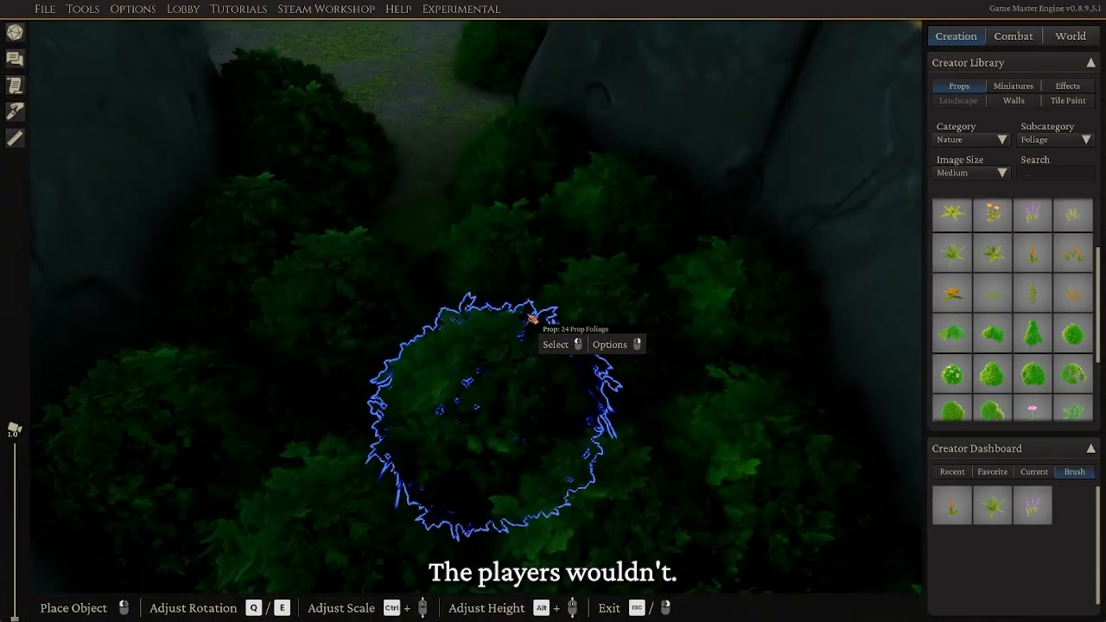
middle_click_drag(634, 323, 581, 363)
scroll(662, 334, "down", 3)
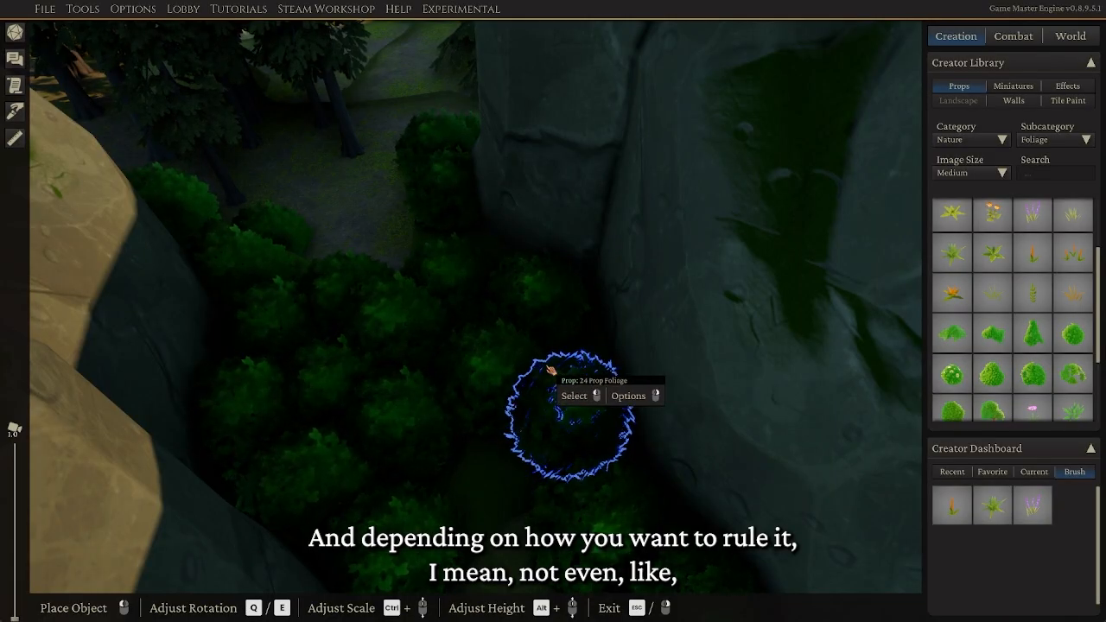
left_click(575, 420)
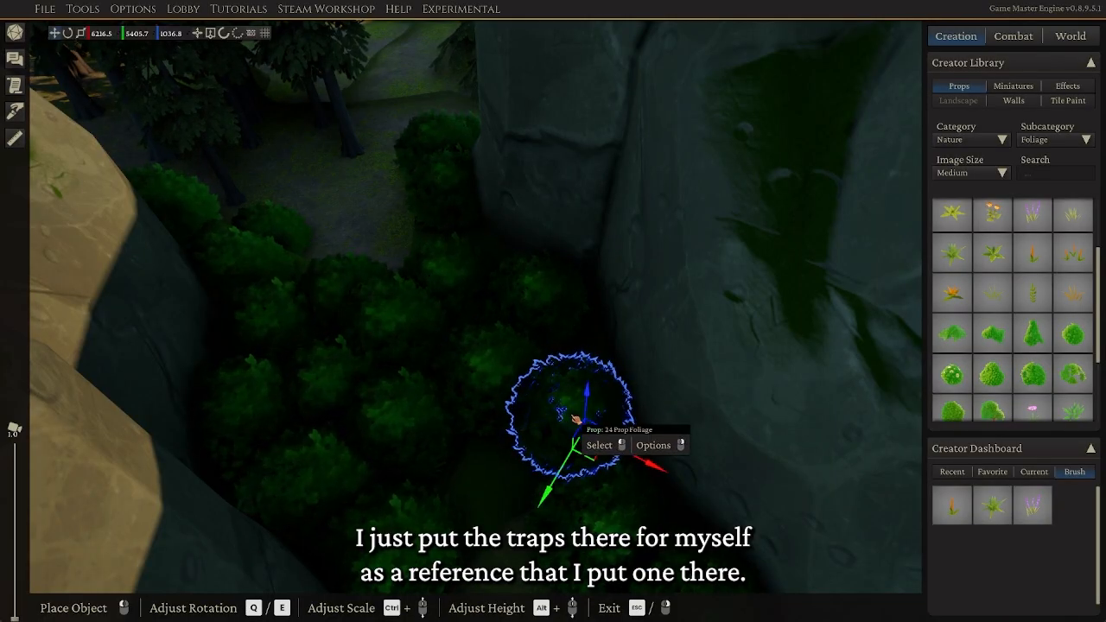
left_click_drag(590, 403, 584, 381)
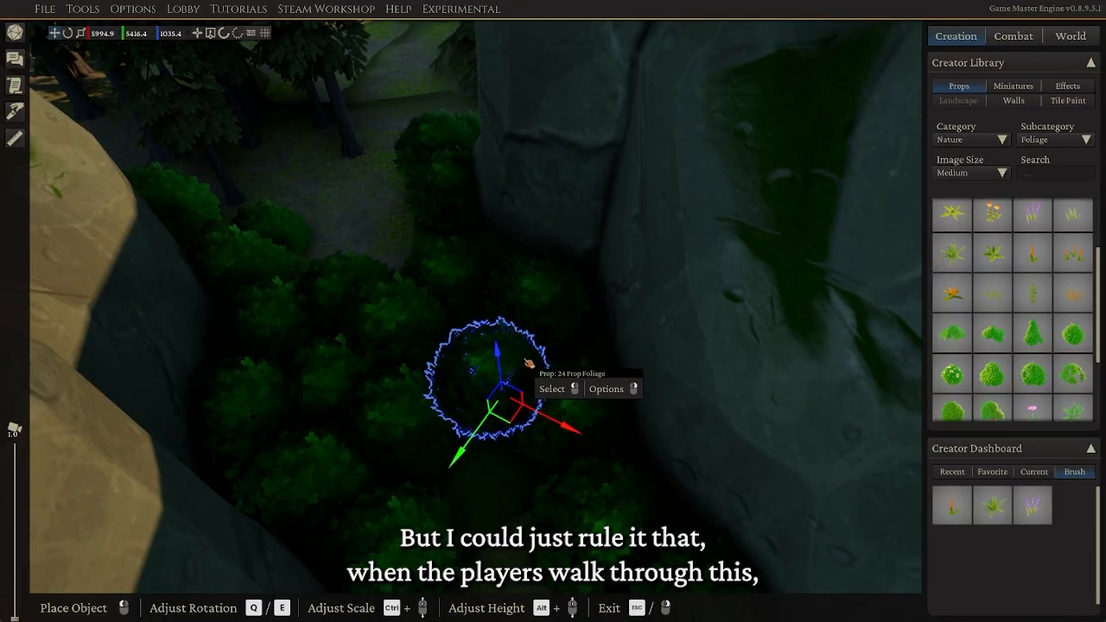
mouse_move(502, 361)
left_mouse_down()
mouse_move(501, 169)
mouse_move(489, 144)
mouse_move(512, 351)
left_mouse_up()
middle_click_drag(547, 449, 496, 289)
left_click(499, 80)
middle_click_drag(571, 331, 643, 345)
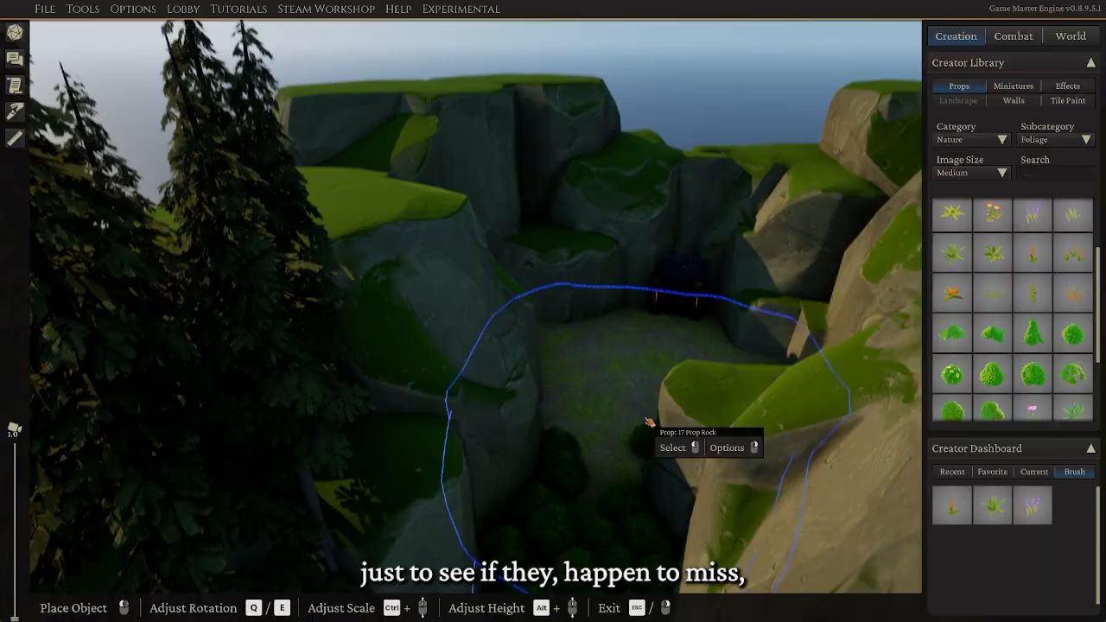
middle_click_drag(649, 423, 593, 440)
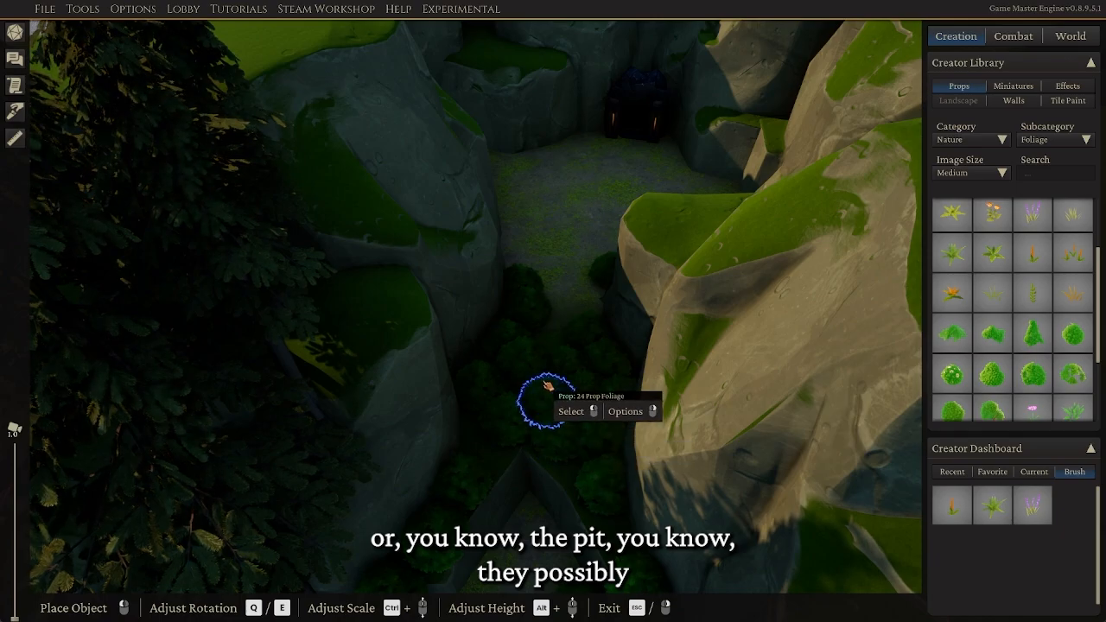
middle_click_drag(575, 437, 605, 456)
middle_click_drag(564, 328, 637, 304)
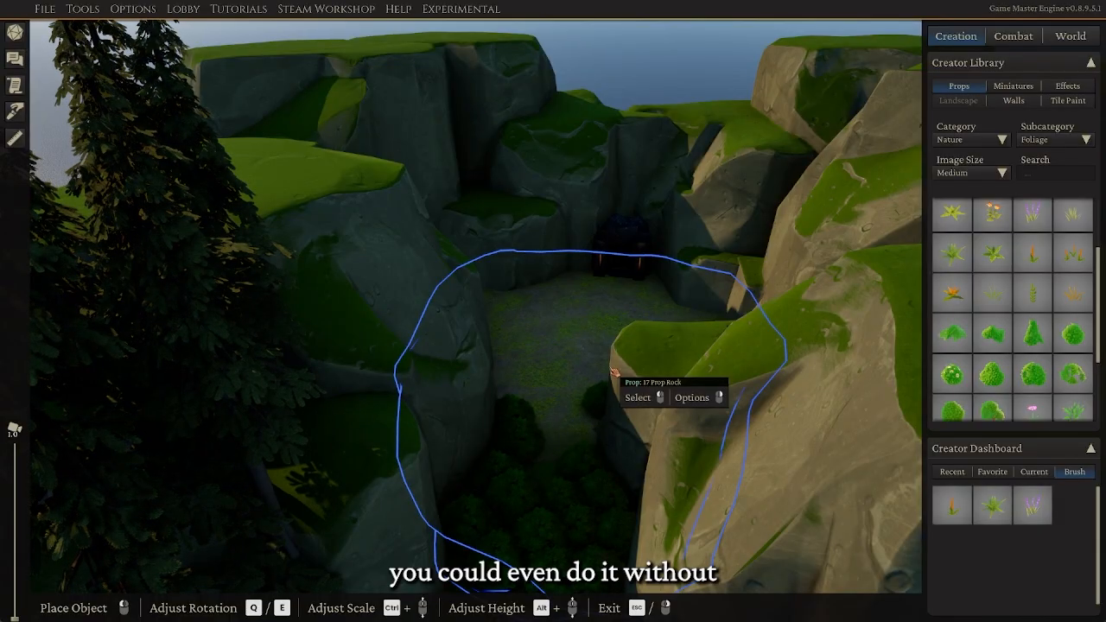
middle_click_drag(614, 373, 574, 420)
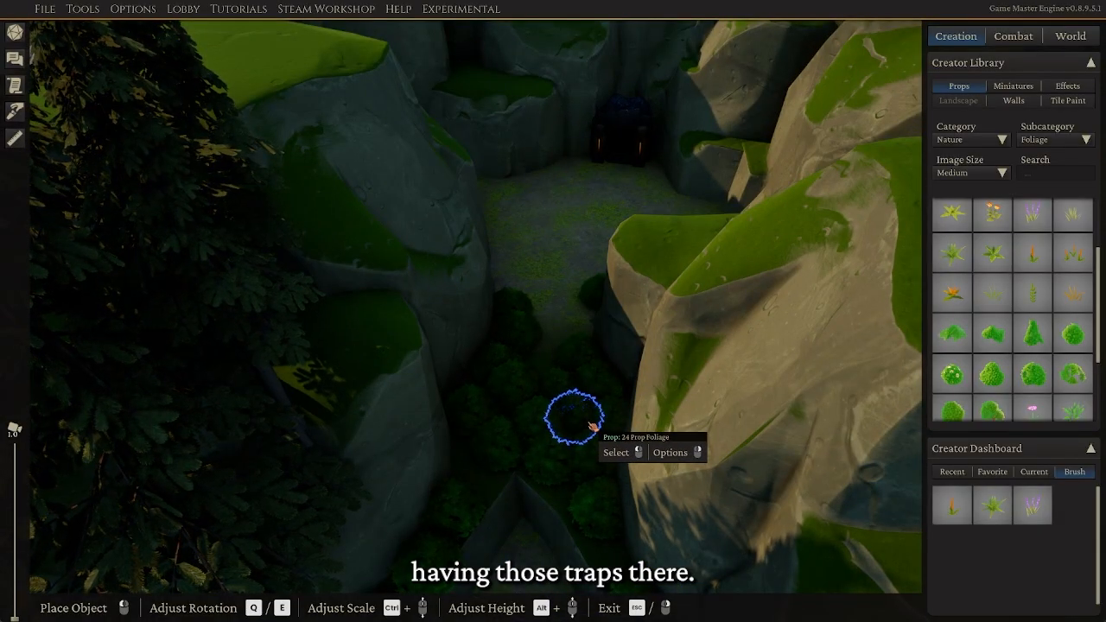
middle_click_drag(588, 438, 585, 425)
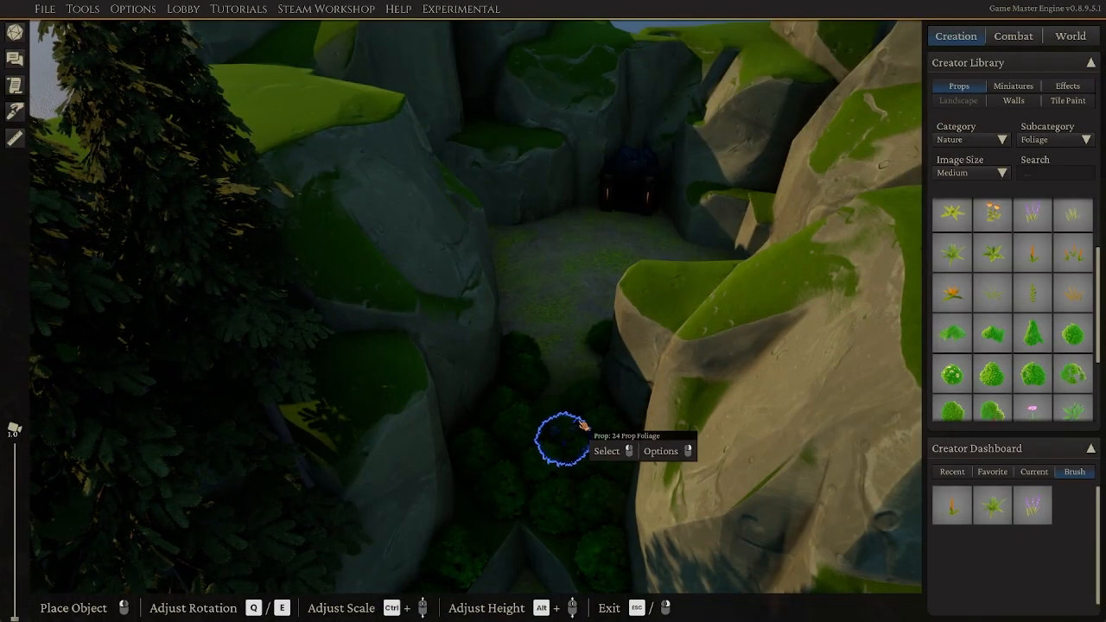
scroll(583, 433, "up", 4)
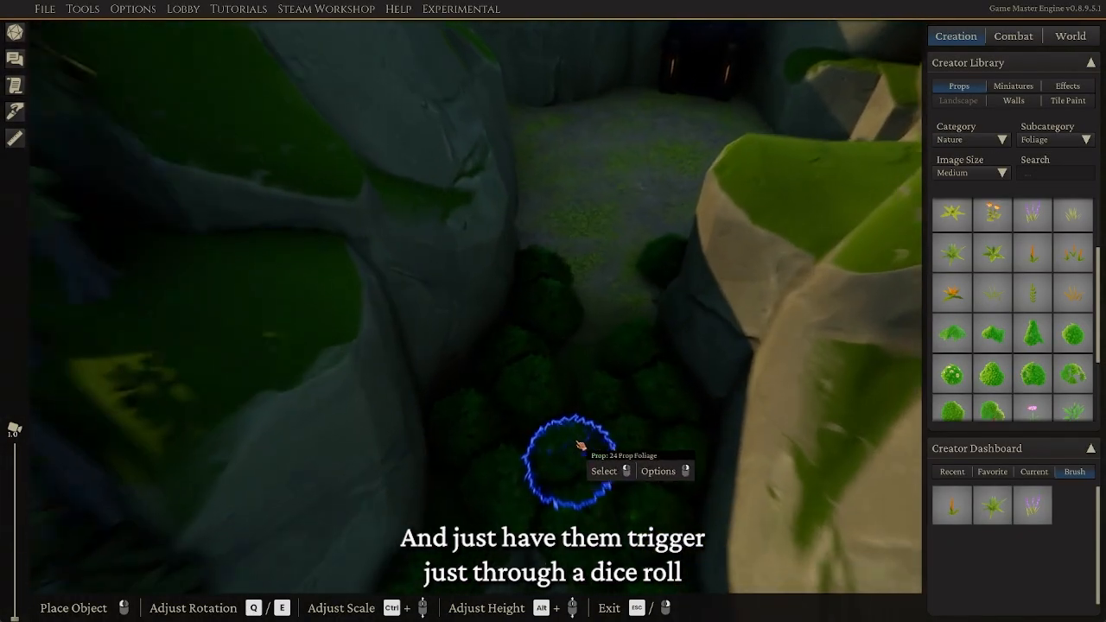
Examine the bush-covered trap passage and the cave entrance beyond it from several angles, including from above
middle_click_drag(580, 447, 609, 440)
scroll(458, 424, "down", 5)
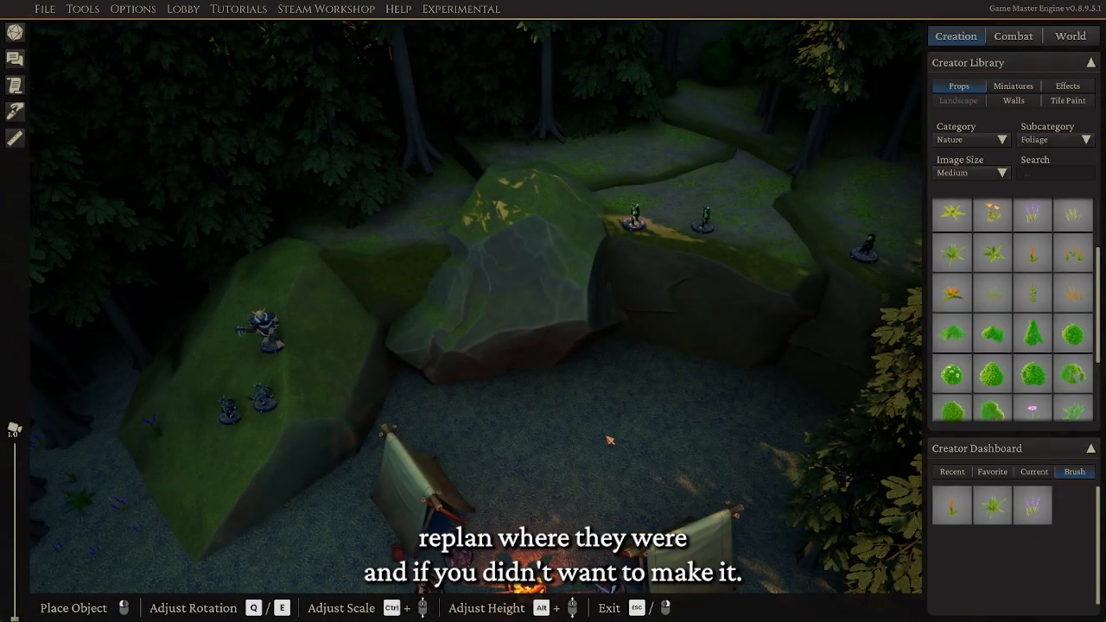
middle_click_drag(609, 440, 586, 443)
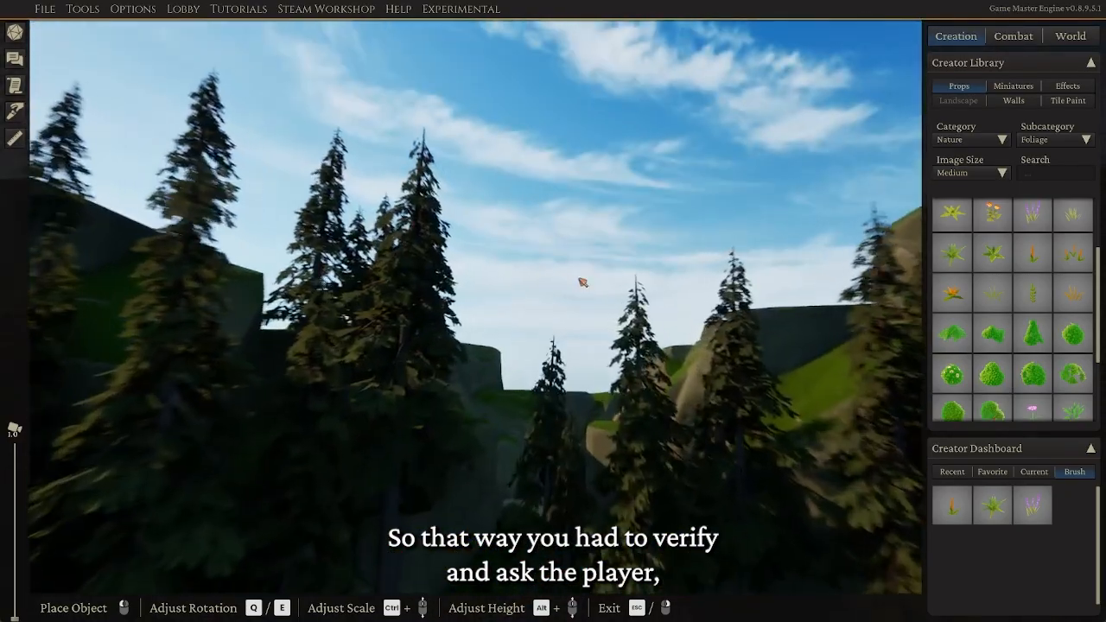
key("w")
middle_click_drag(582, 279, 589, 486)
scroll(589, 486, "down", 3)
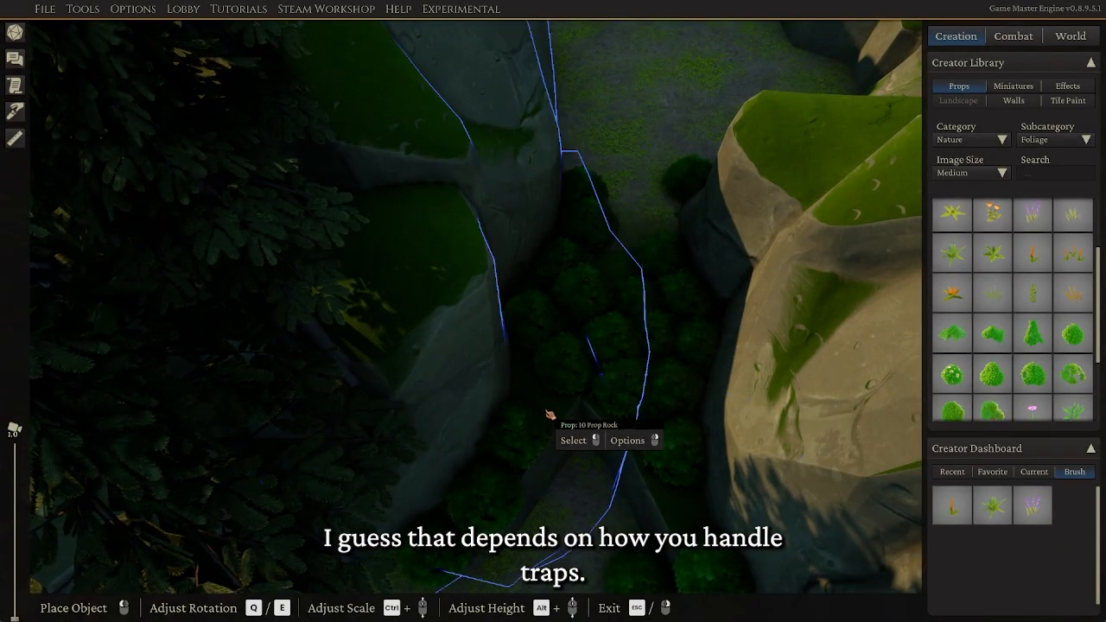
middle_click_drag(561, 496, 622, 434)
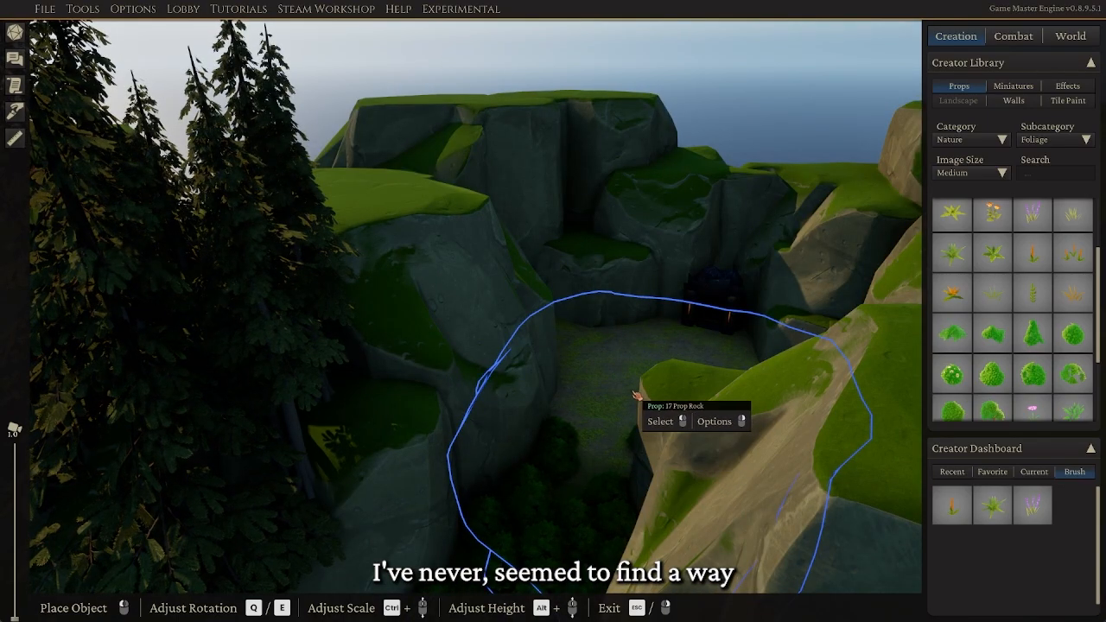
middle_click_drag(642, 395, 649, 440)
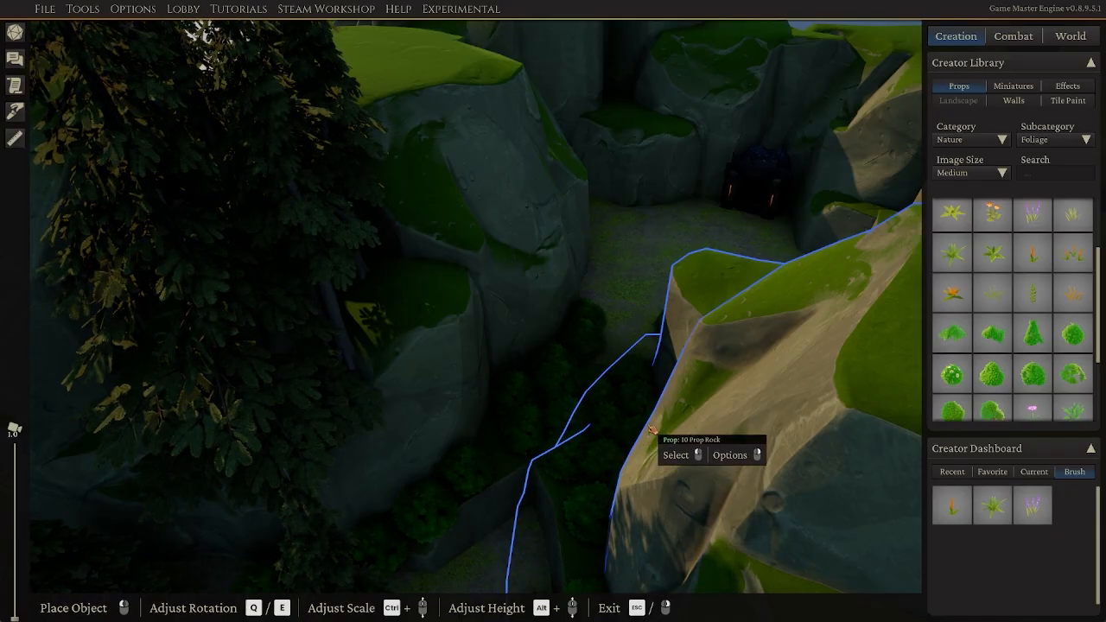
middle_click_drag(602, 455, 581, 415)
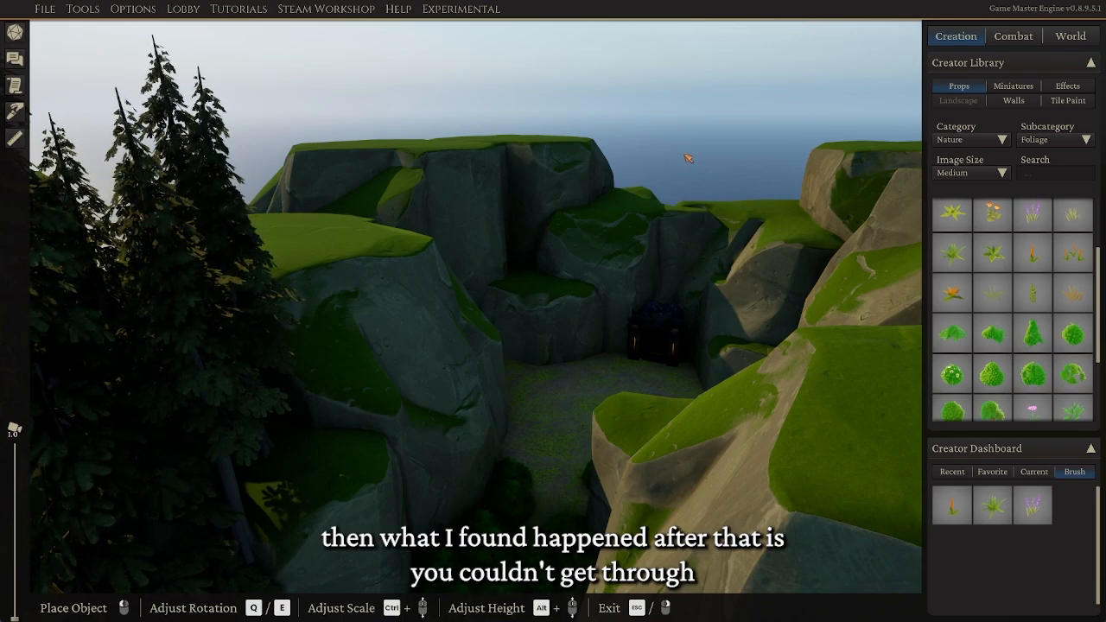
middle_click_drag(694, 167, 546, 388)
Inspect the campsite with its tents and campfire and the goblins positioned on the surrounding rocks
key("a")
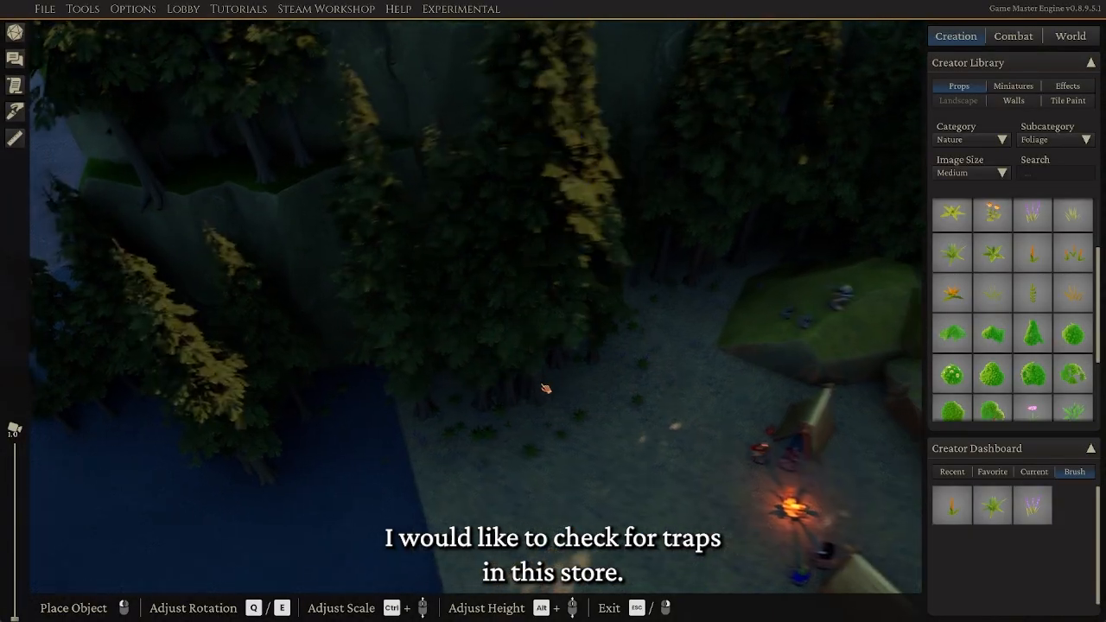
middle_click_drag(551, 427, 590, 375)
key("w")
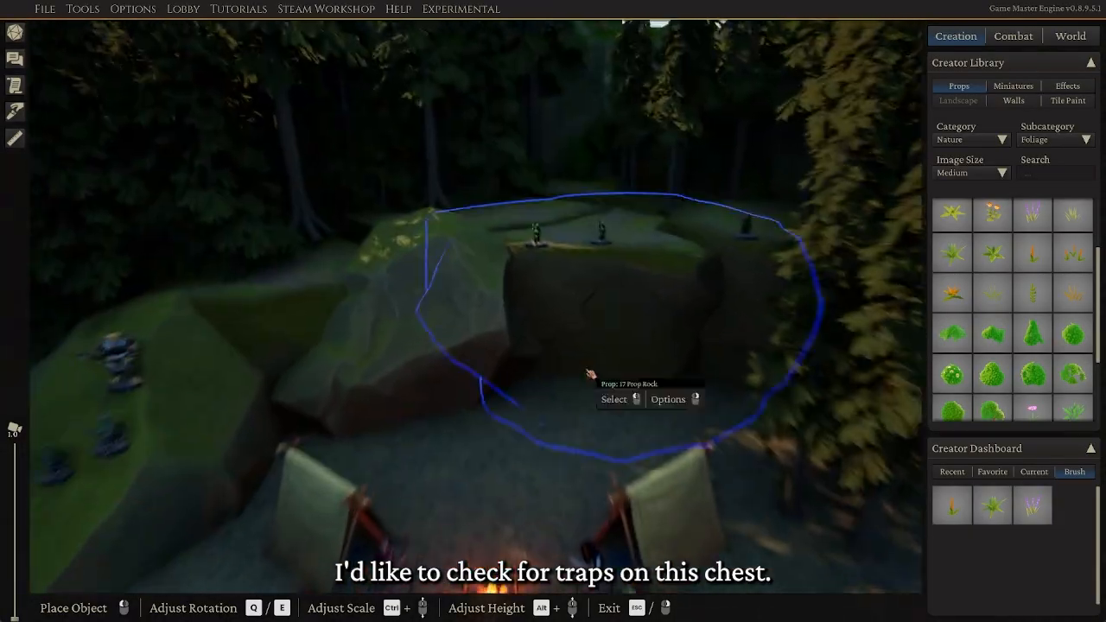
key("s")
middle_click_drag(587, 435, 593, 510)
key("w")
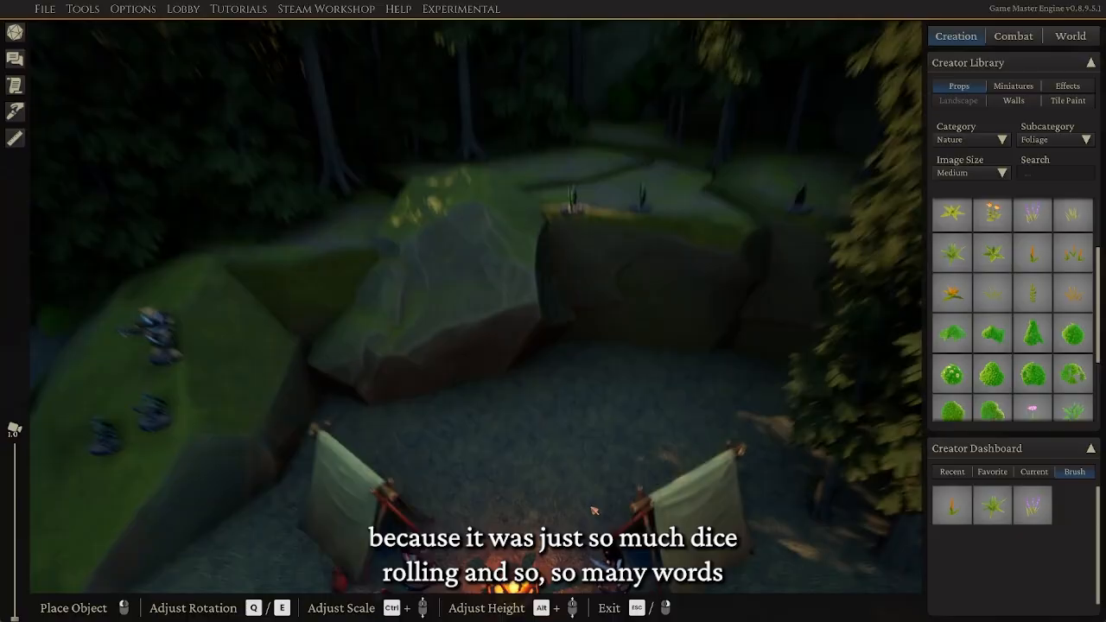
key("s")
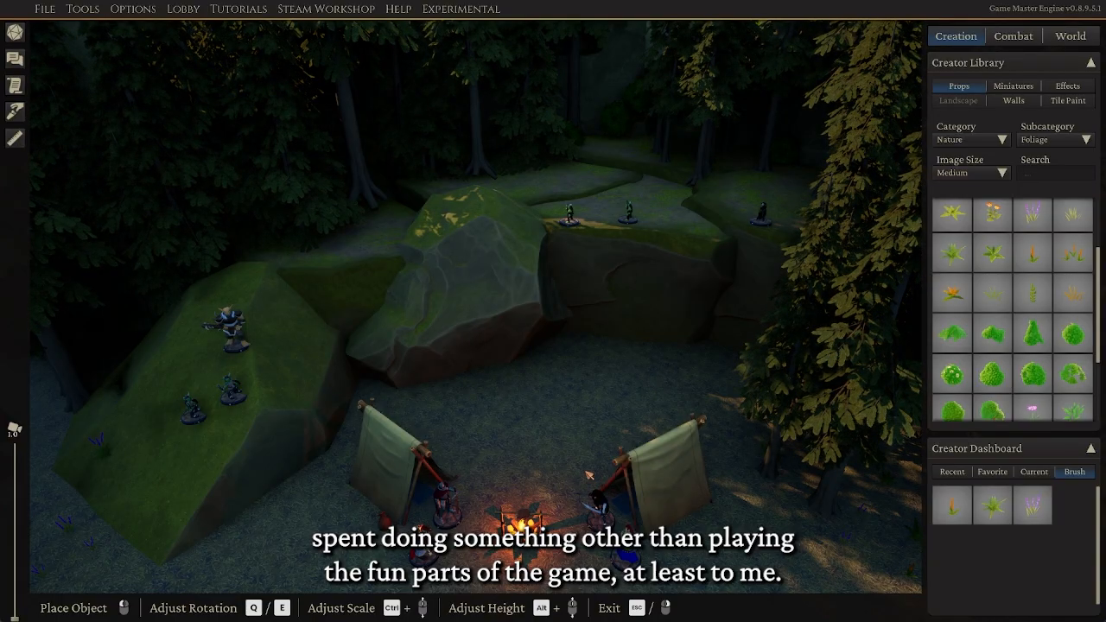
Follow the escape route from the camp through the bush-covered passage up to the cave opening
mouse_move(600, 430)
middle_mouse_down()
mouse_move(512, 419)
mouse_move(628, 317)
mouse_move(650, 352)
mouse_move(653, 341)
mouse_move(632, 445)
mouse_move(637, 403)
mouse_move(649, 420)
mouse_move(627, 444)
middle_mouse_up()
key("w")
key("w")
key("s")
middle_click_drag(561, 469, 532, 438)
key("s")
key("w")
key("s")
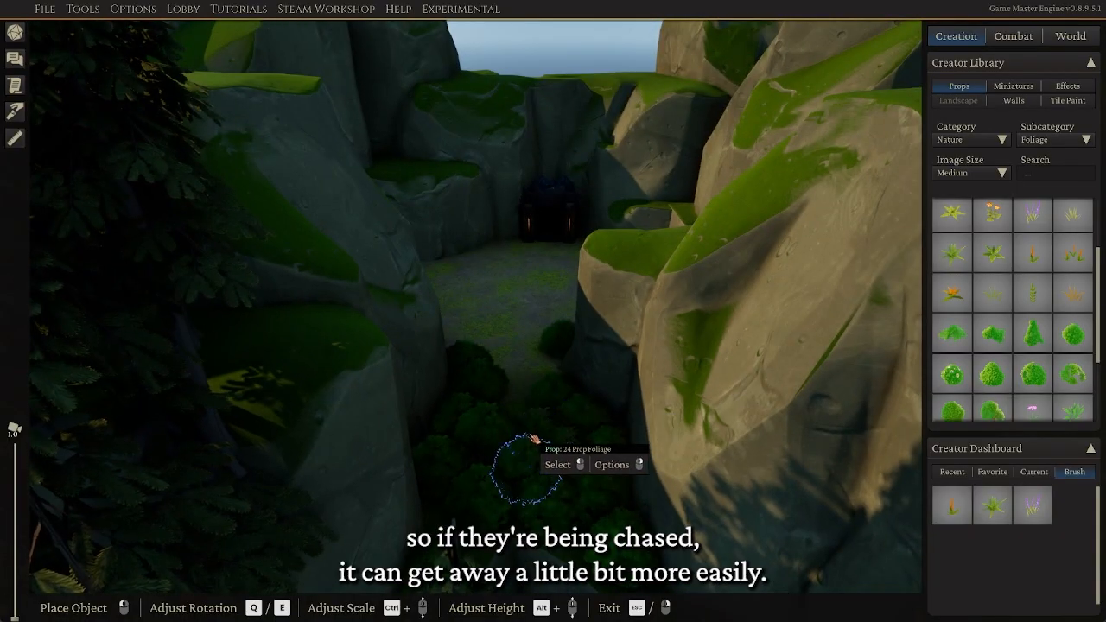
key("w")
mouse_move(527, 506)
middle_mouse_down()
mouse_move(561, 506)
mouse_move(548, 510)
middle_mouse_up()
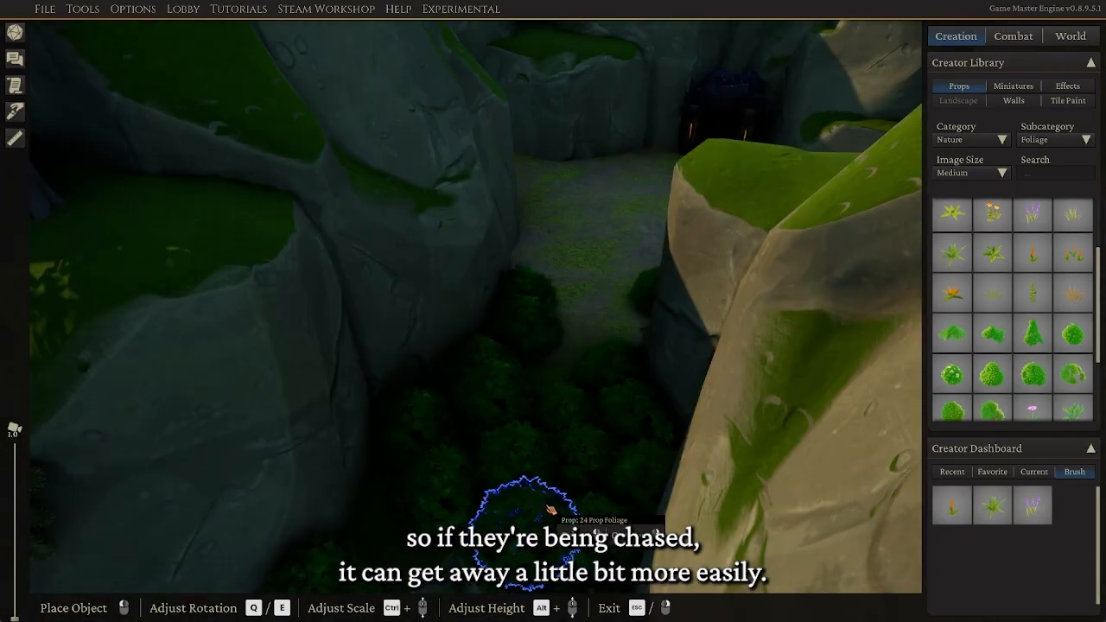
middle_click_drag(556, 308, 620, 213)
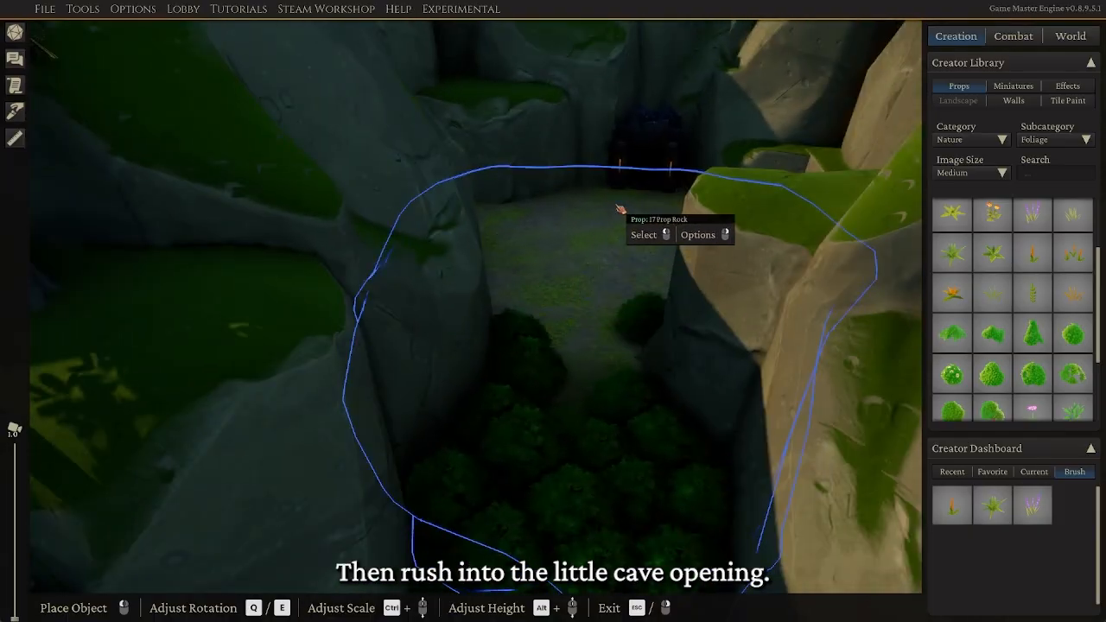
key("w")
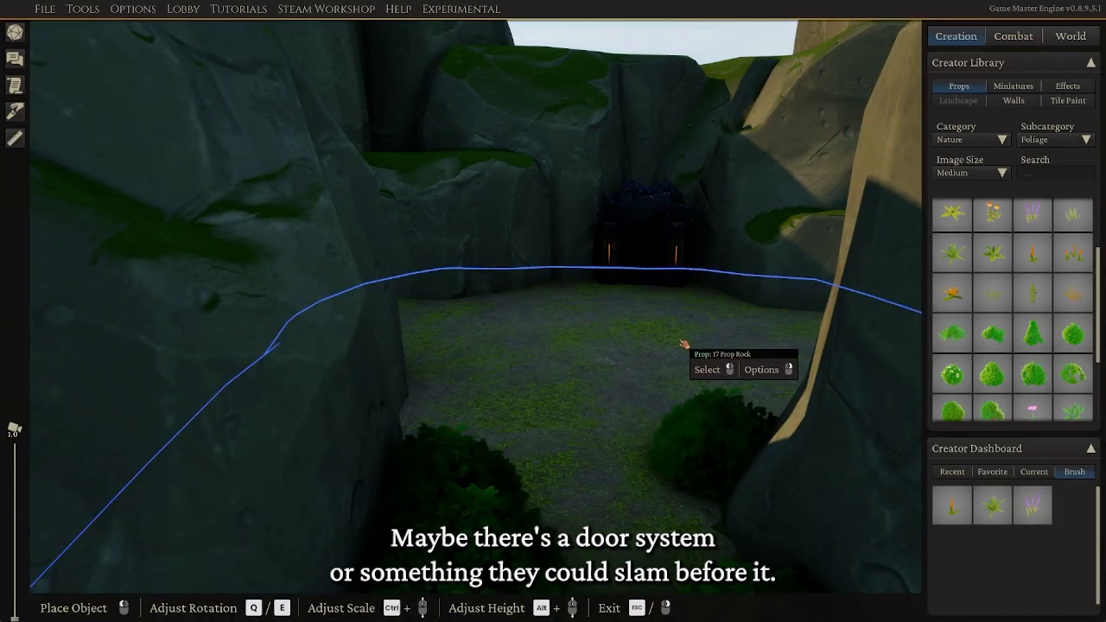
Move the two smaller goblins on the mossy rock beside the camp farther down the slope, below their leader
middle_click_drag(659, 370, 581, 465)
key("w")
key("w")
left_click_drag(255, 303, 246, 413)
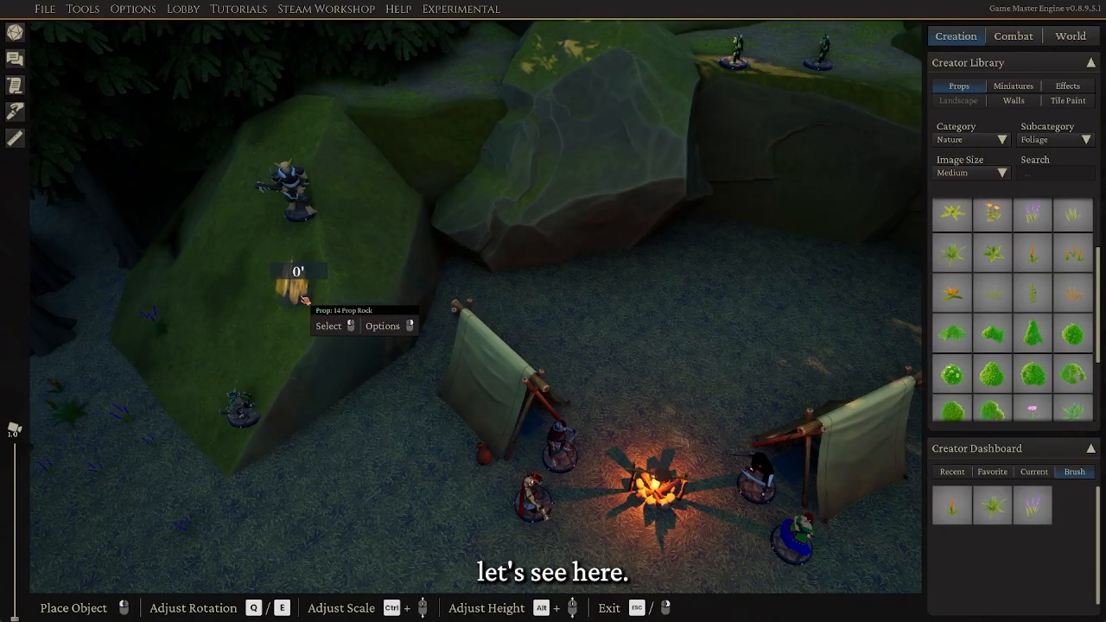
left_click_drag(304, 294, 291, 358)
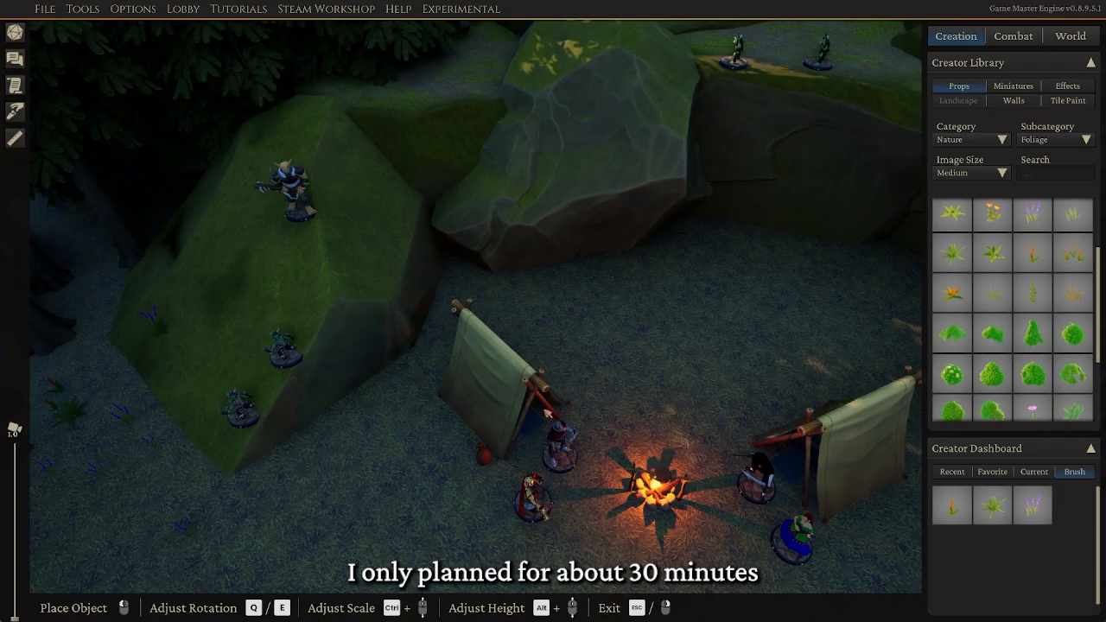
Review the whole ambush scene with the camp, forest and cliffs in a wide overview
middle_click_drag(622, 415, 589, 437)
scroll(586, 400, "down", 5)
scroll(586, 397, "down", 5)
key("d")
middle_click_drag(608, 482, 589, 487)
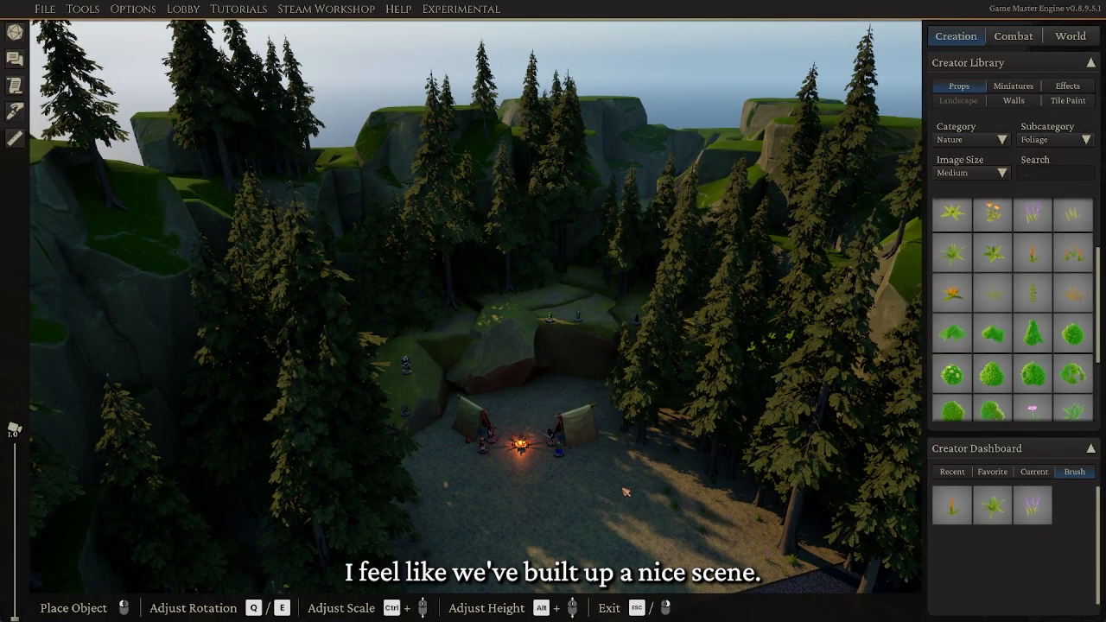
middle_click_drag(626, 492, 610, 531)
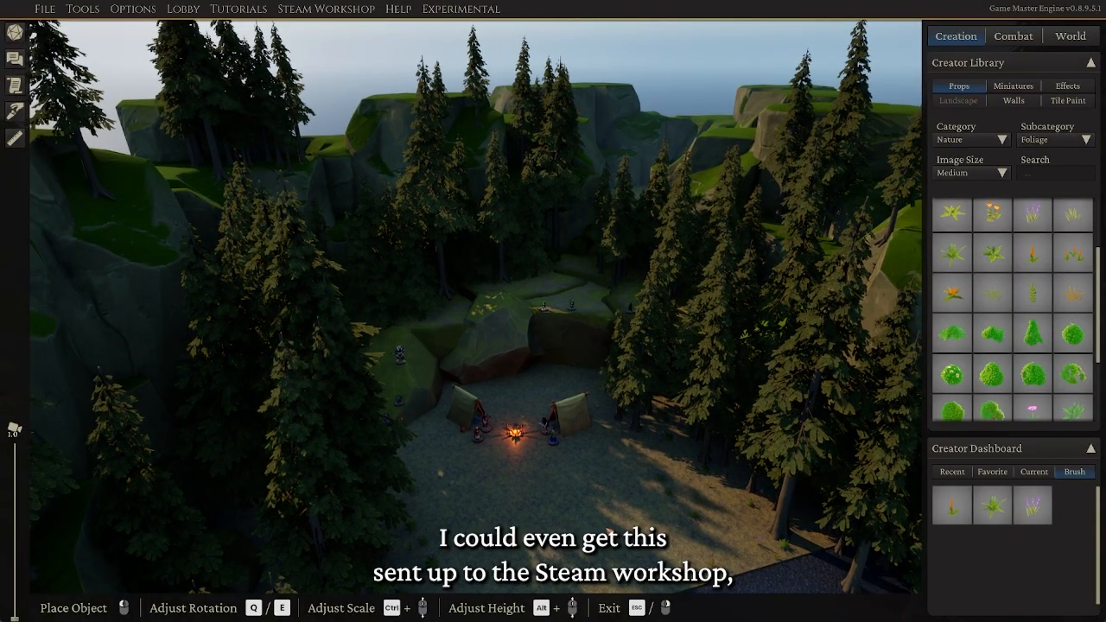
Open the Steam Workshop and browse the featured content submitted by other creators
left_click(327, 9)
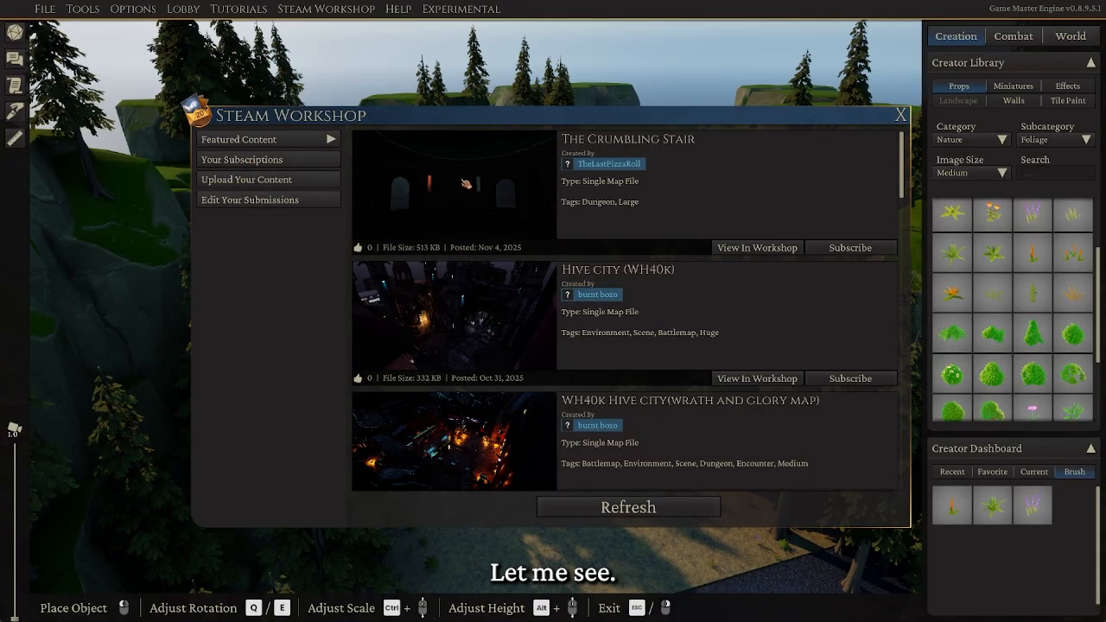
scroll(766, 307, "down", 5)
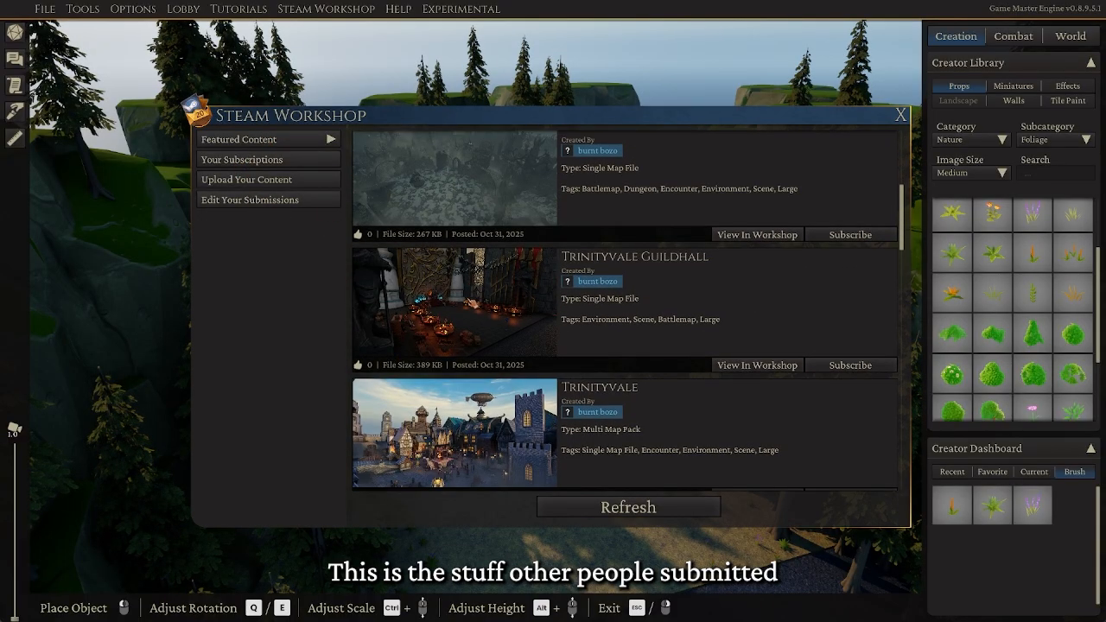
left_click_drag(903, 242, 870, 149)
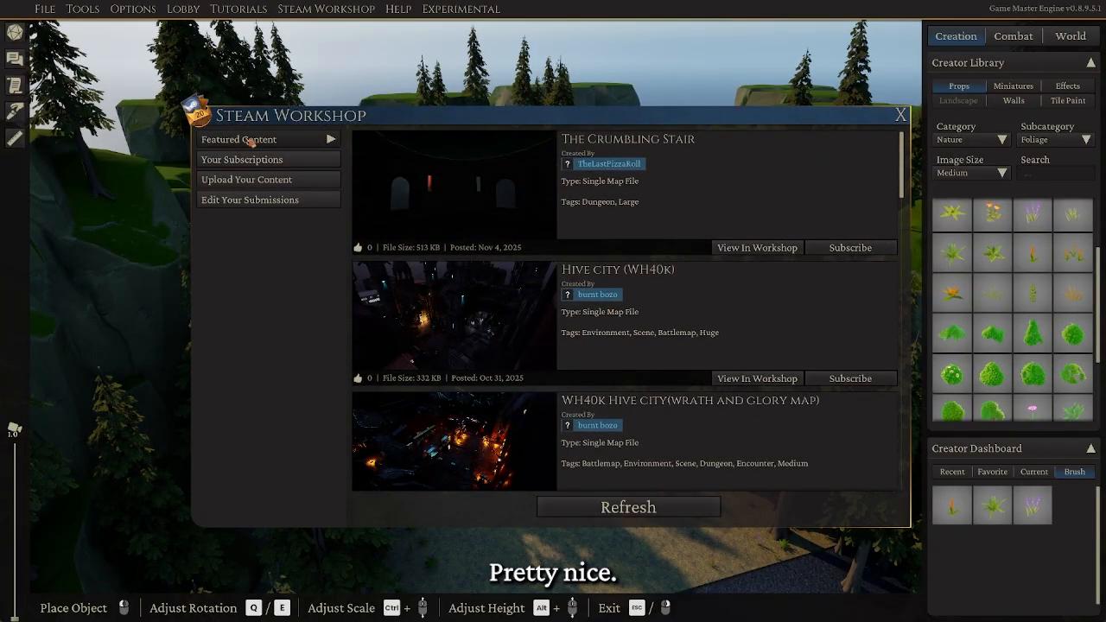
Start a new Workshop upload and name the item "Goblin Ambush"
left_click(264, 188)
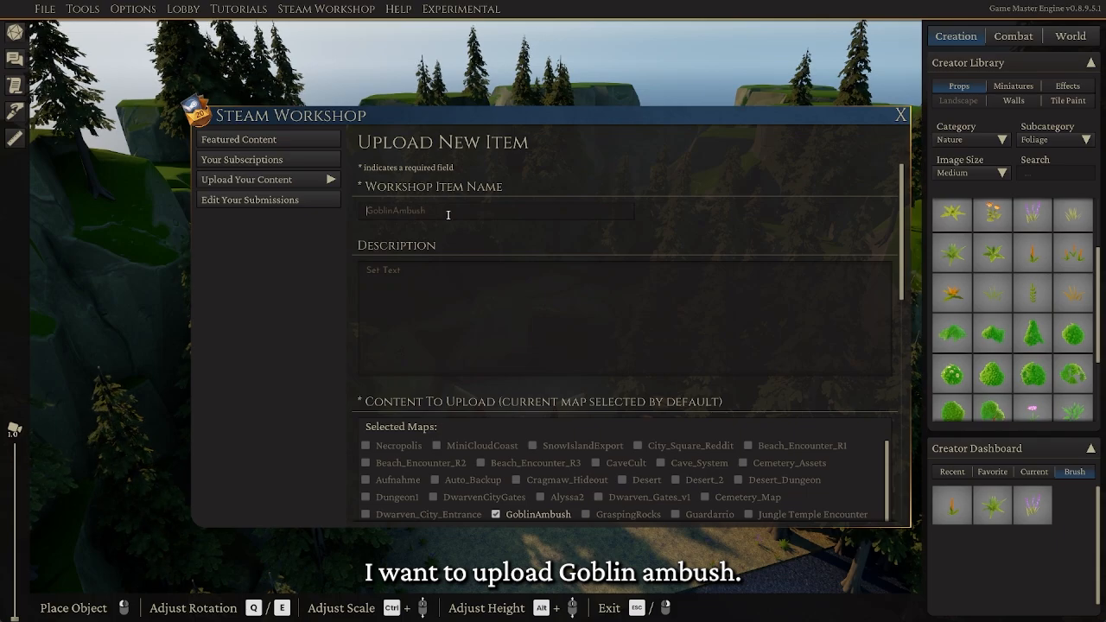
type("Goblin")
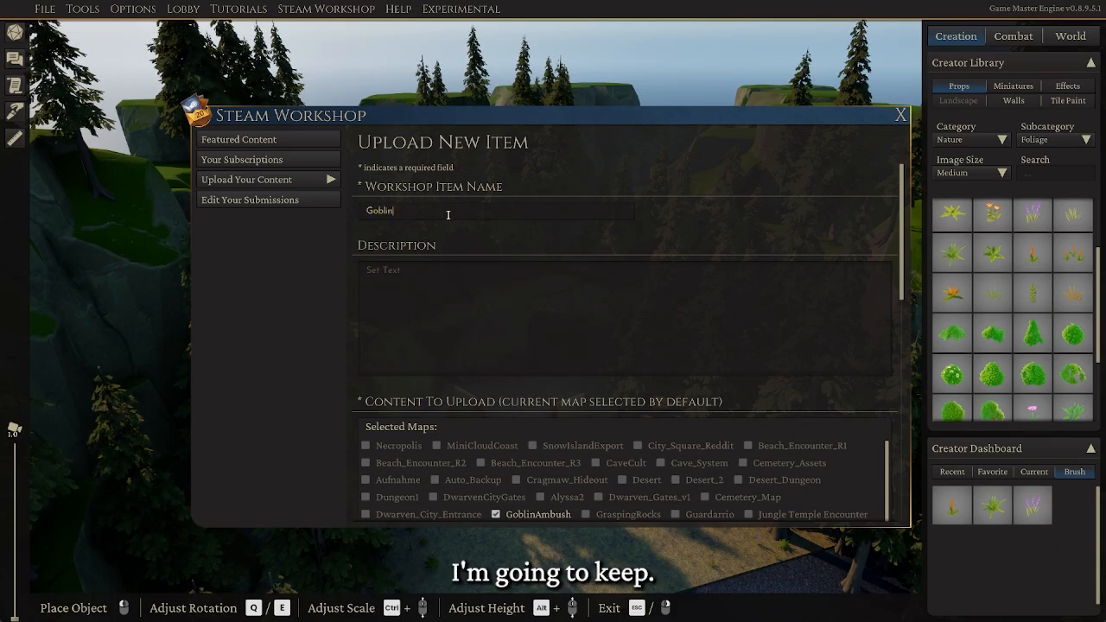
type(" Ambush")
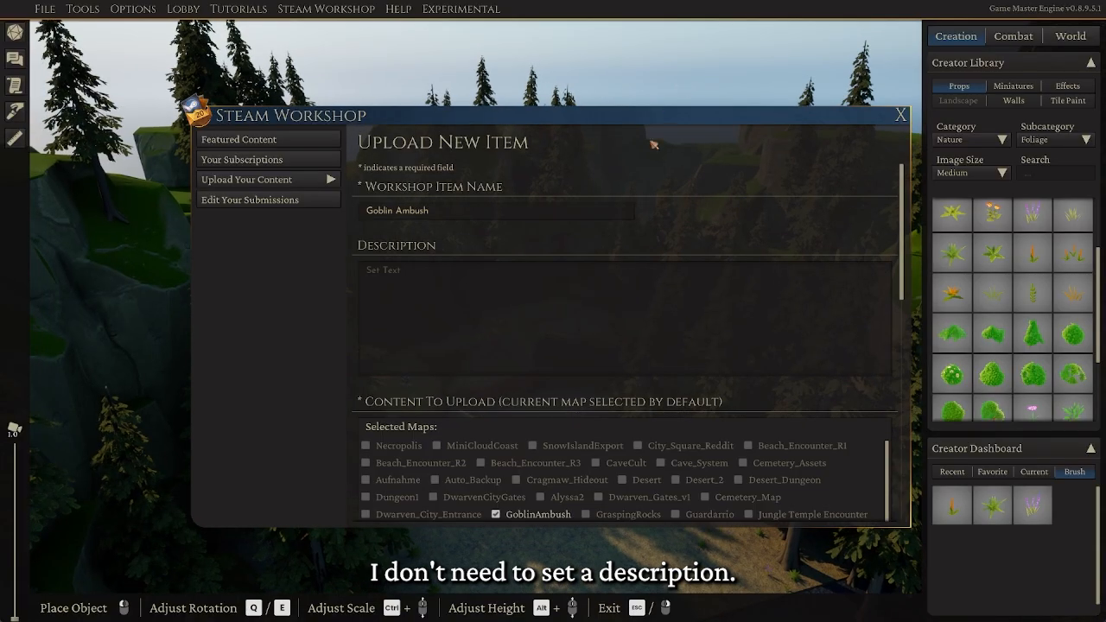
Tag the upload with the categories Battlemap and Scene and the size Medium
scroll(694, 303, "down", 3)
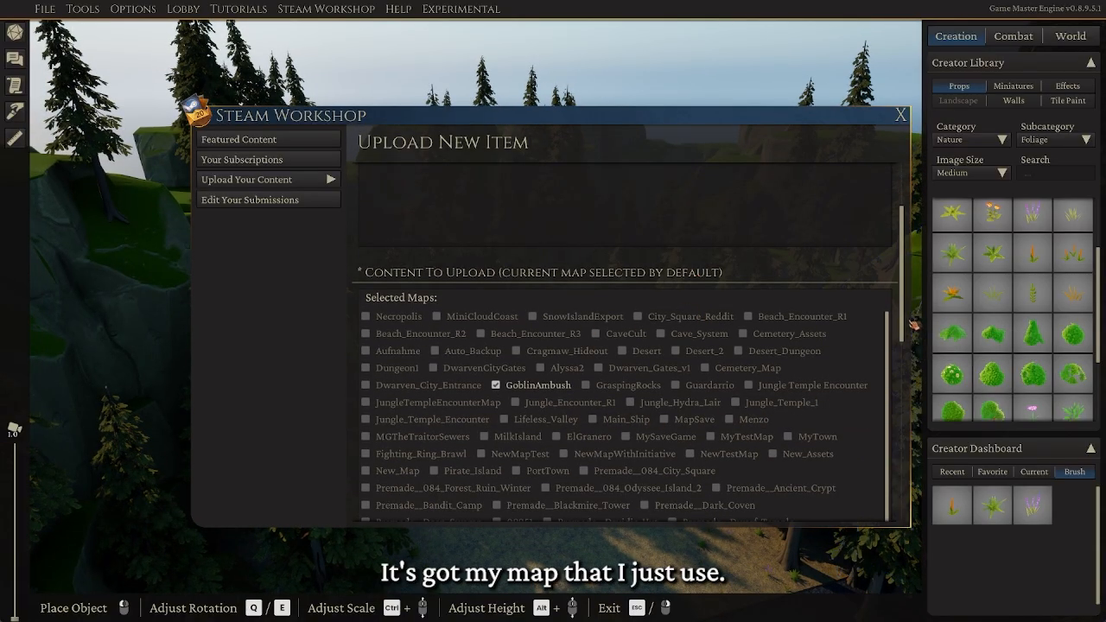
scroll(902, 406, "down", 6)
scroll(903, 415, "down", 5)
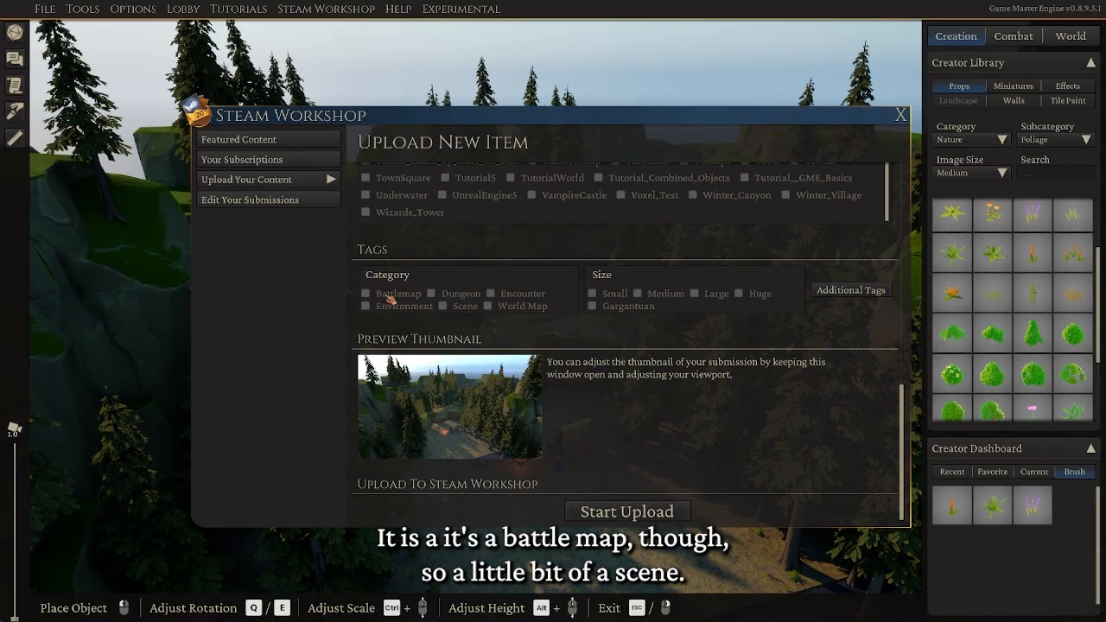
left_click(389, 297)
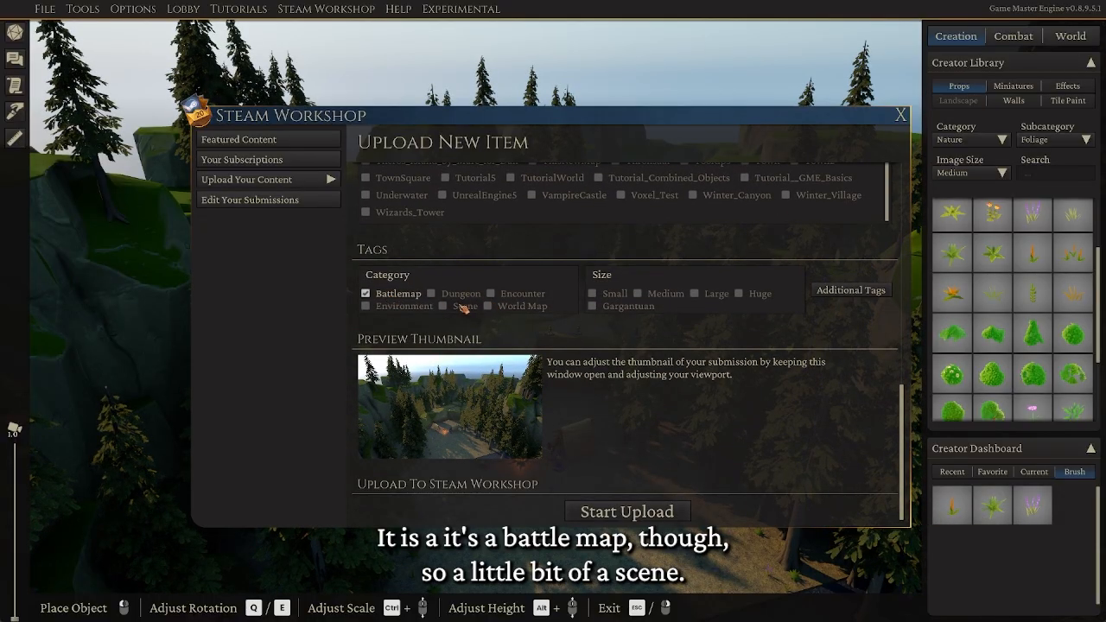
left_click(463, 309)
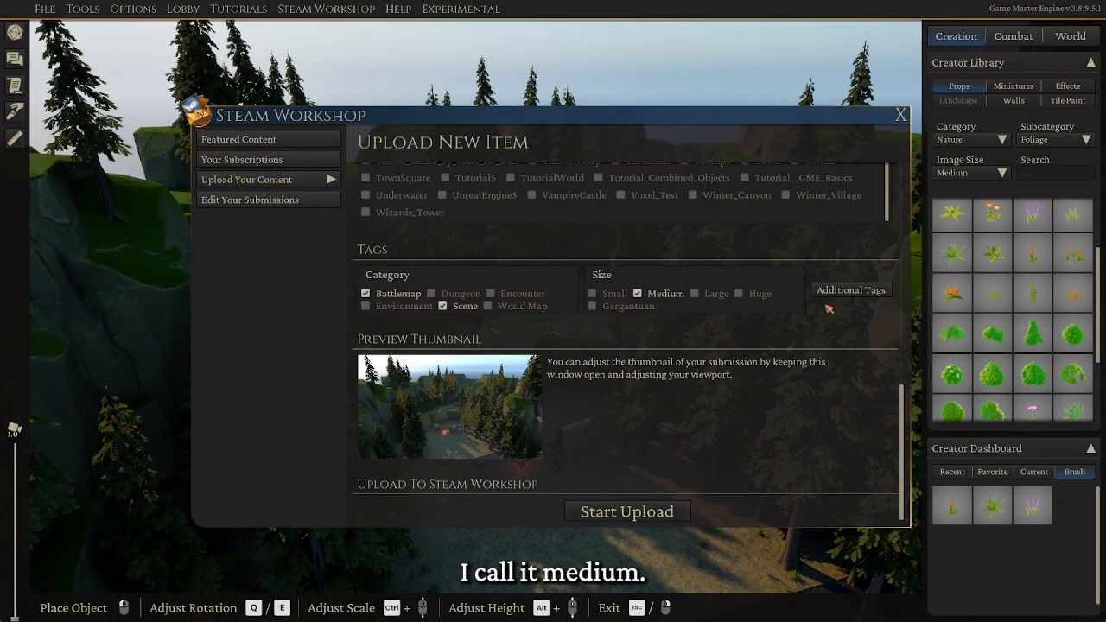
Add the biome tags Forest and Mountain to the upload through the additional tags
left_click(850, 290)
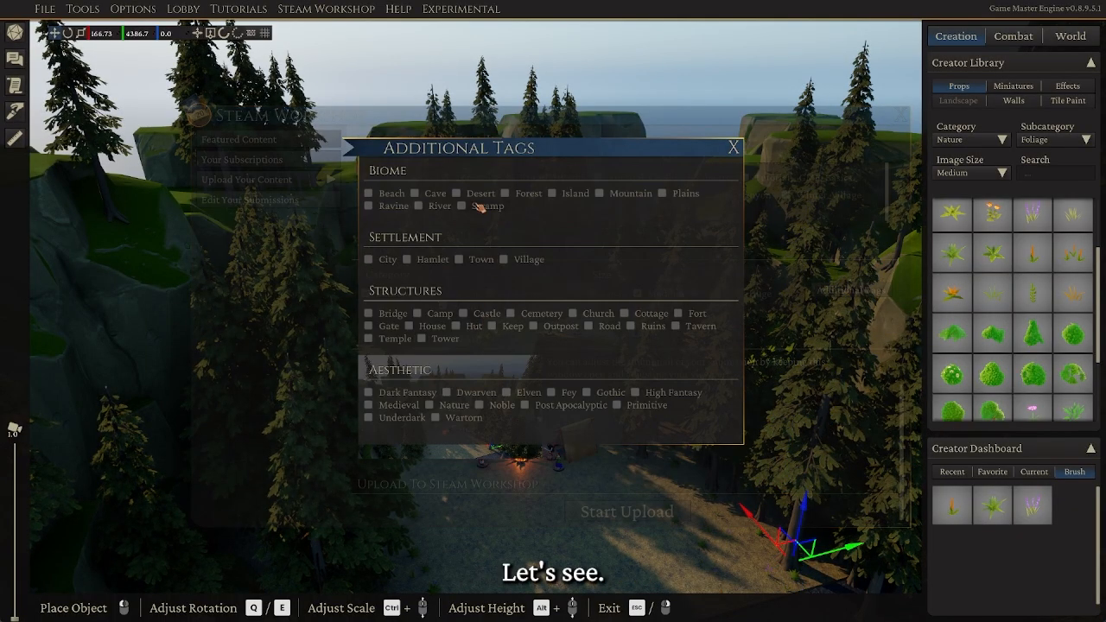
left_click(522, 195)
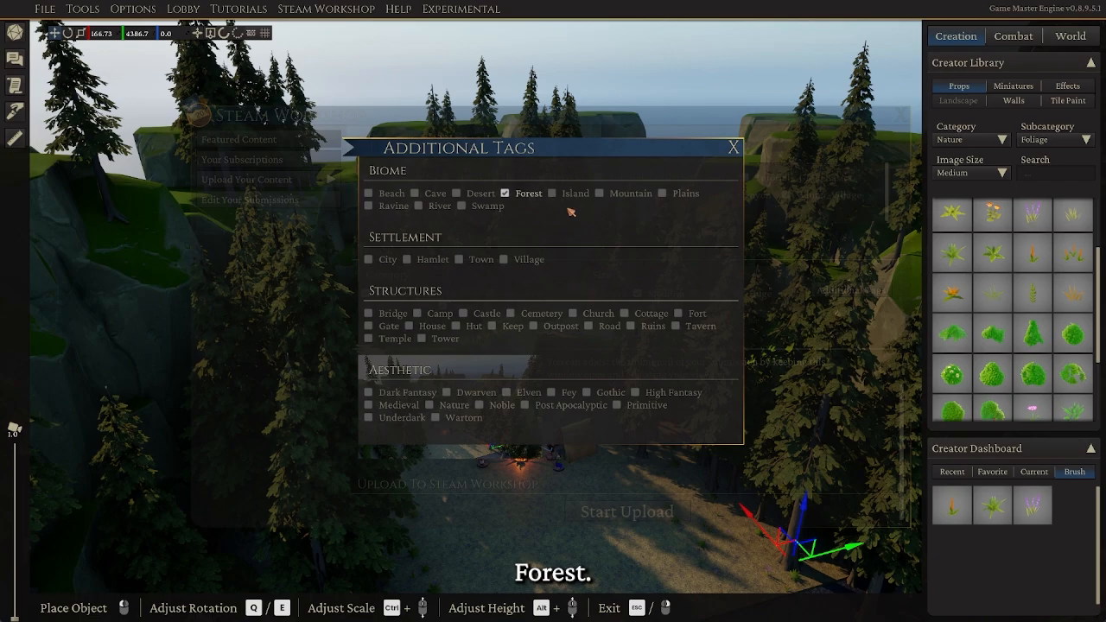
left_click(615, 196)
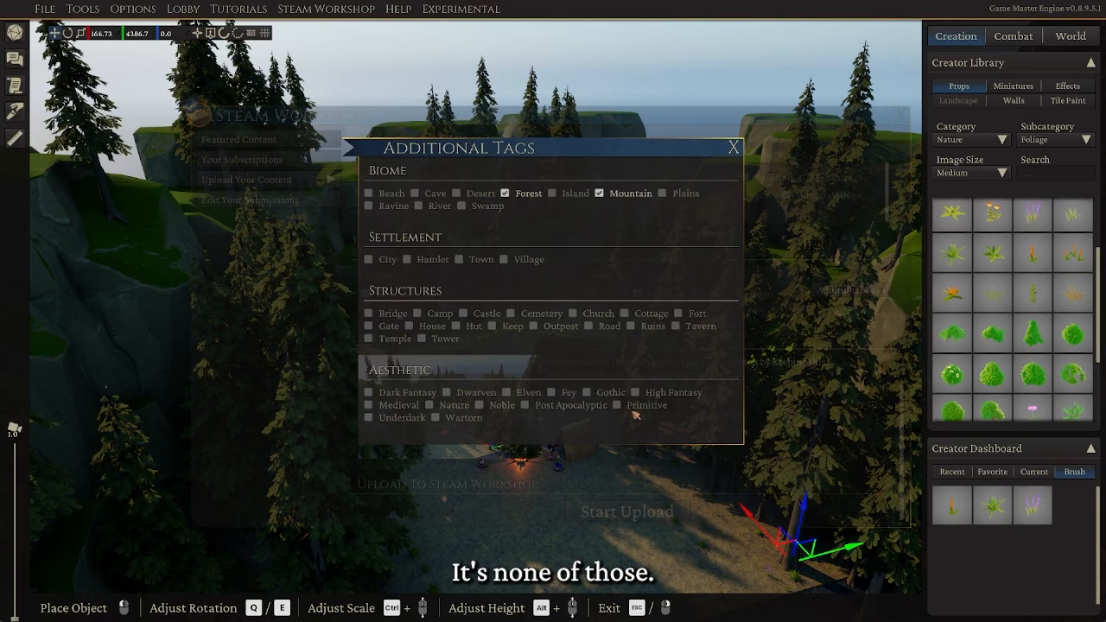
left_click(734, 148)
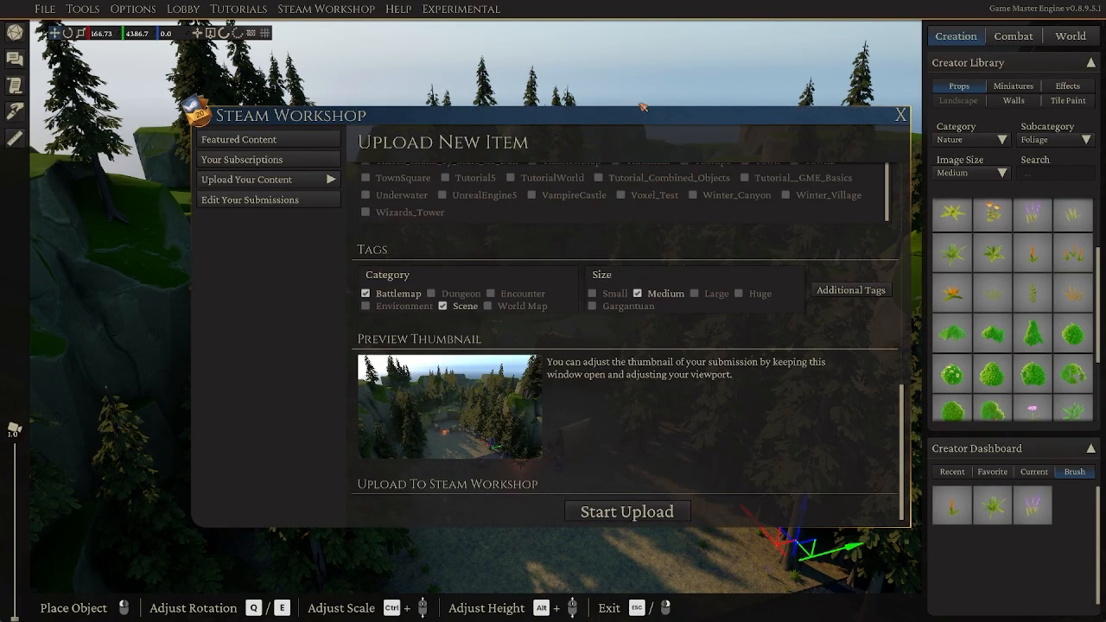
Reframe the preview thumbnail as a close view of the campfire, tents and party with the goblins' rocks behind
left_click(724, 49)
middle_click_drag(748, 65, 747, 4)
key("w")
mouse_move(735, 75)
middle_mouse_down()
mouse_move(734, 60)
mouse_move(728, 76)
middle_mouse_up()
key("a")
key("s")
key("d")
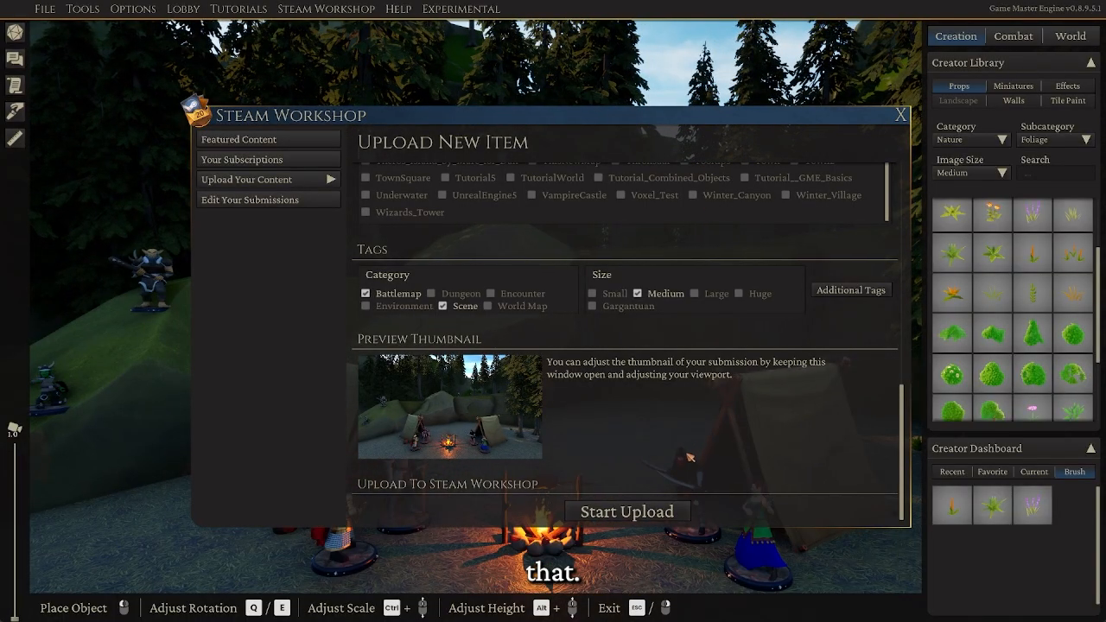
Start the upload to the Steam Workshop and enlarge the browser window showing the new item's page
left_click(638, 516)
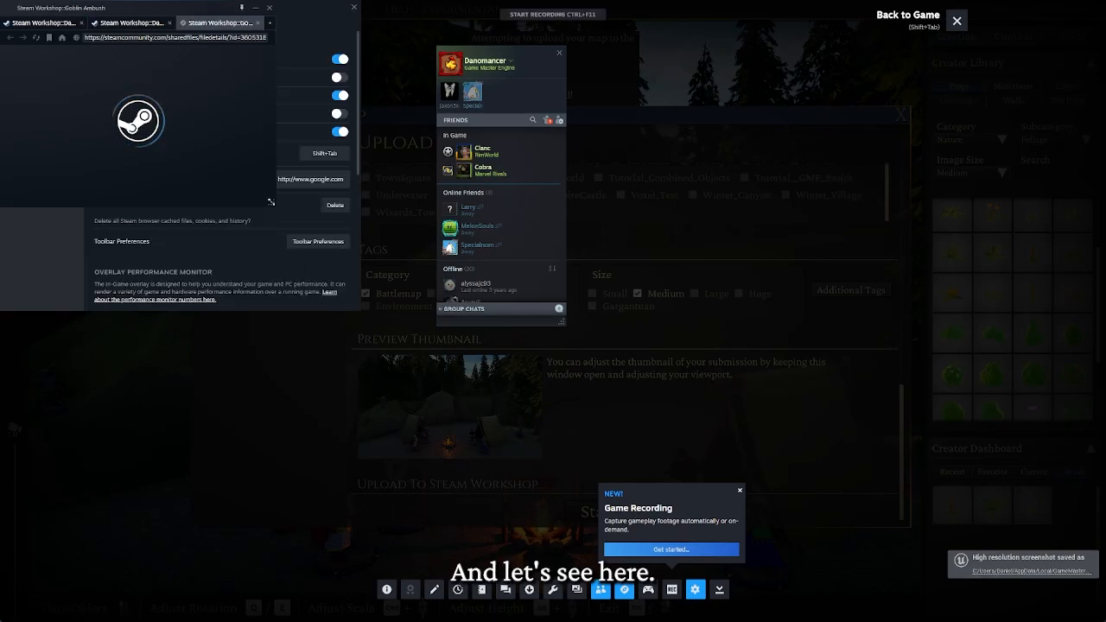
left_click_drag(272, 203, 706, 398)
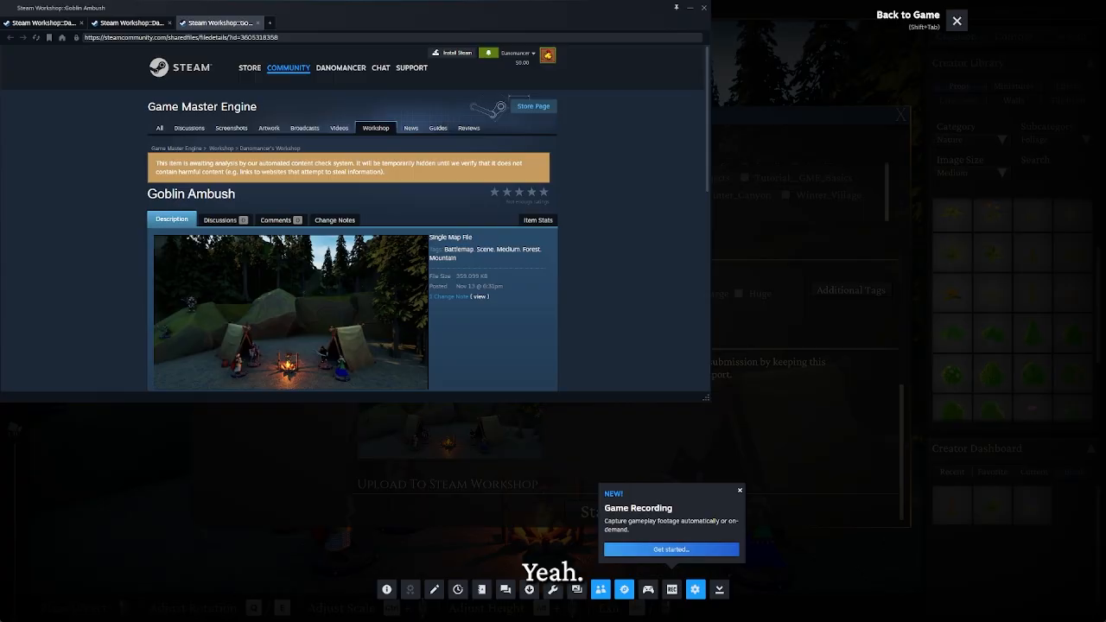
Review the published Goblin Ambush page and its owner controls, return to the map and close the Steam Workshop upload window
left_click_drag(706, 398, 746, 464)
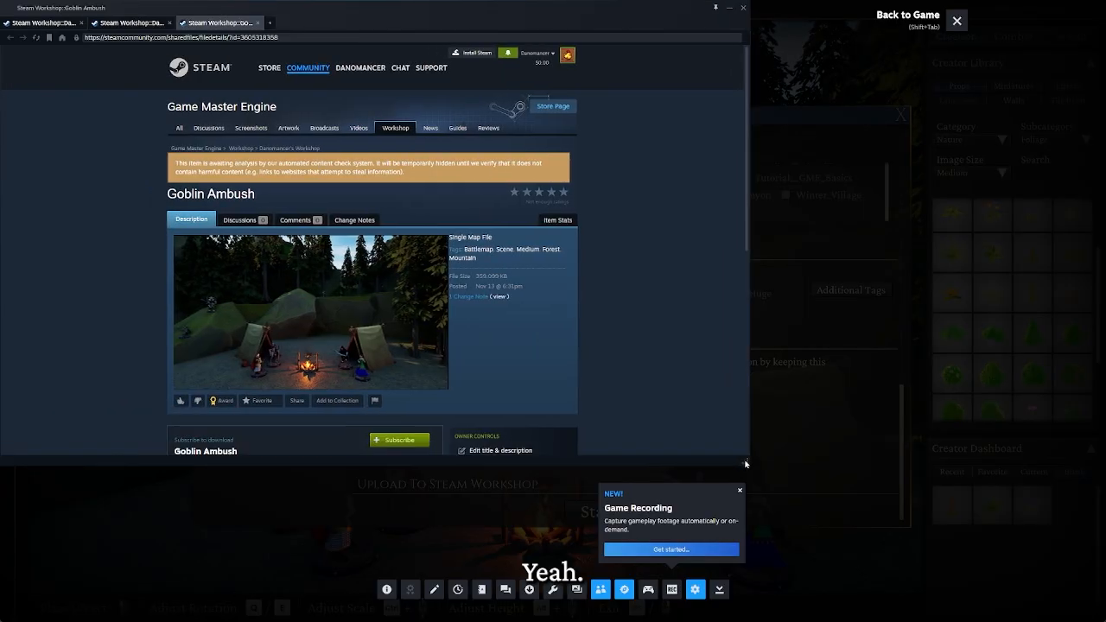
scroll(408, 367, "down", 3)
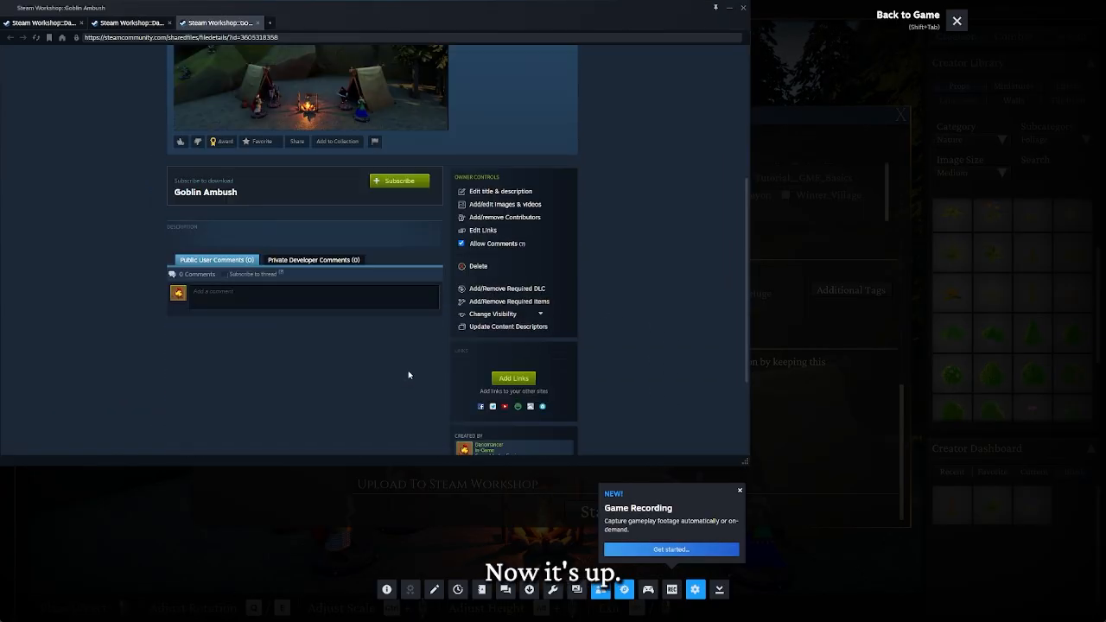
scroll(409, 374, "up", 1)
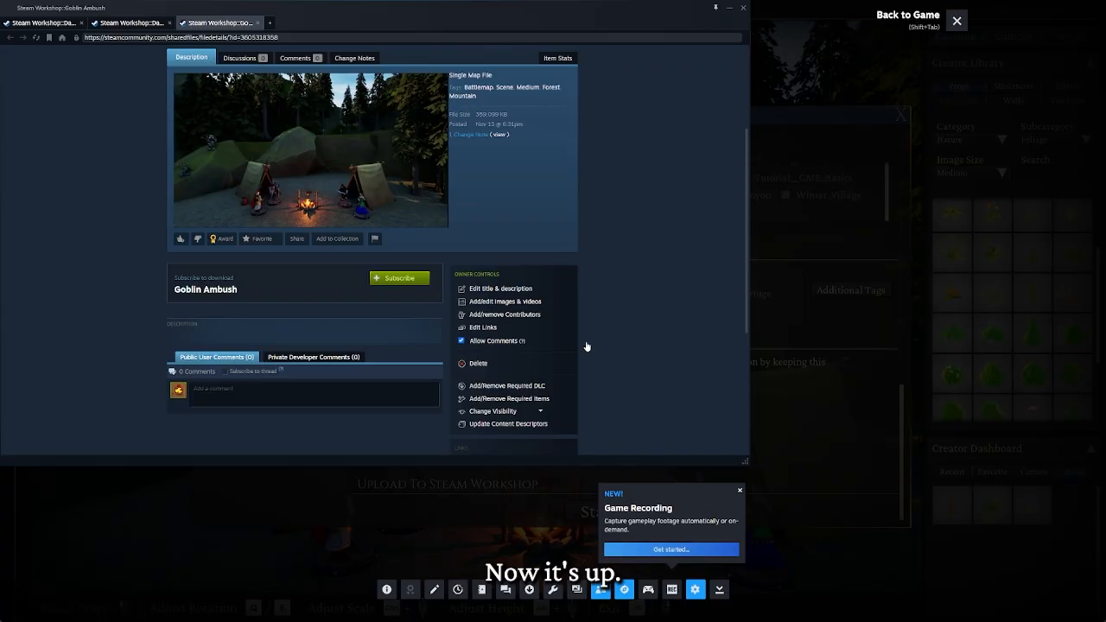
key("shift+Tab")
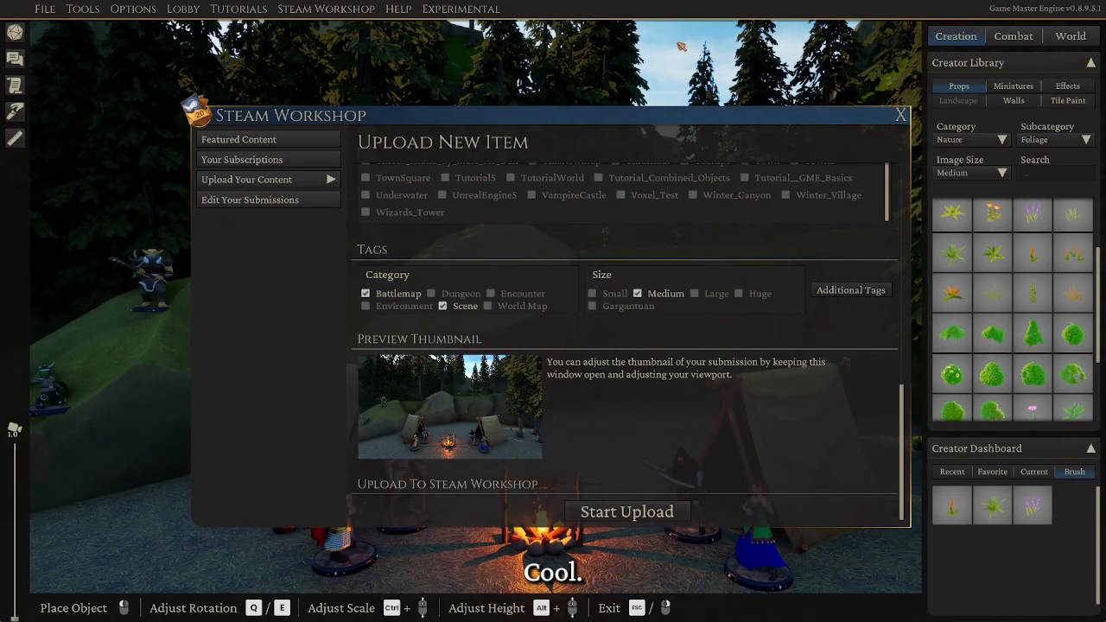
left_click(902, 117)
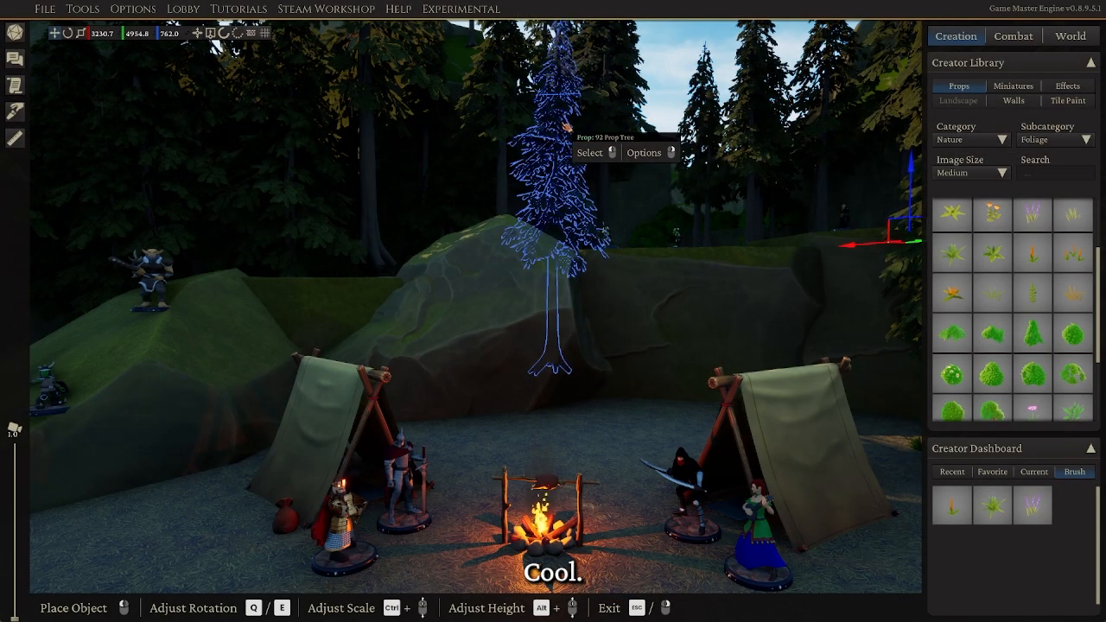
right_click_drag(614, 285, 608, 345)
key("s")
key("s")
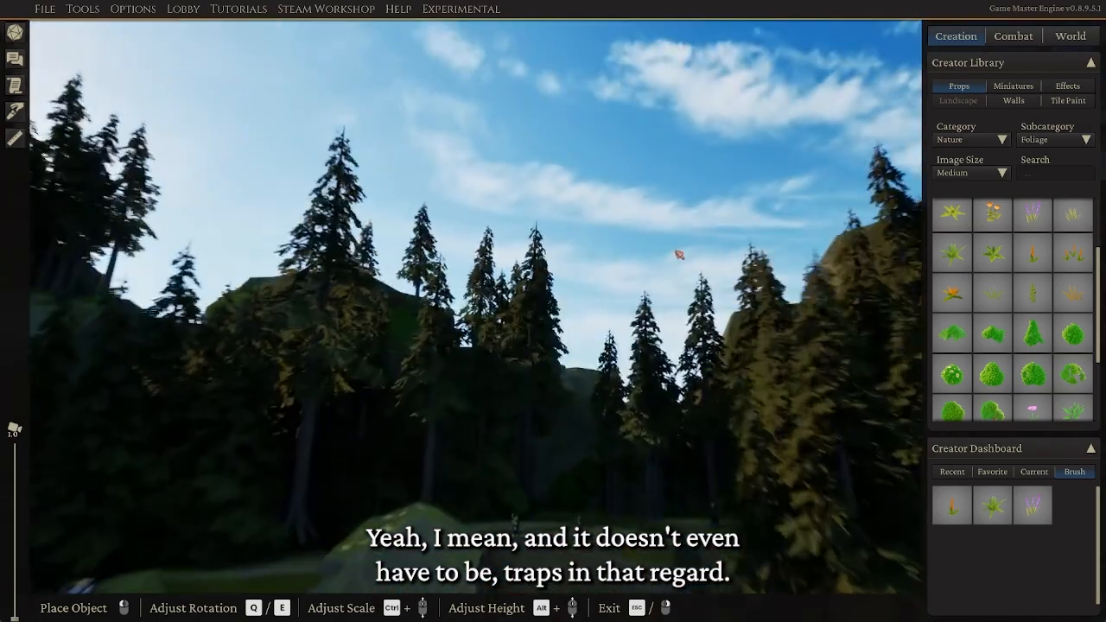
key("w")
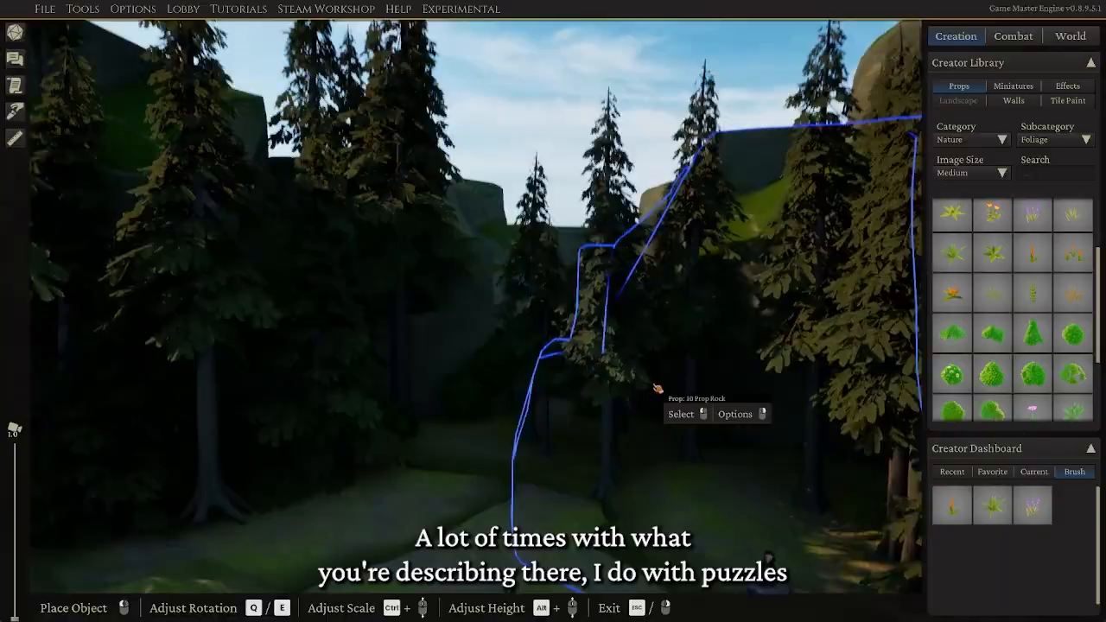
middle_click_drag(658, 389, 591, 395)
key("w")
key("s")
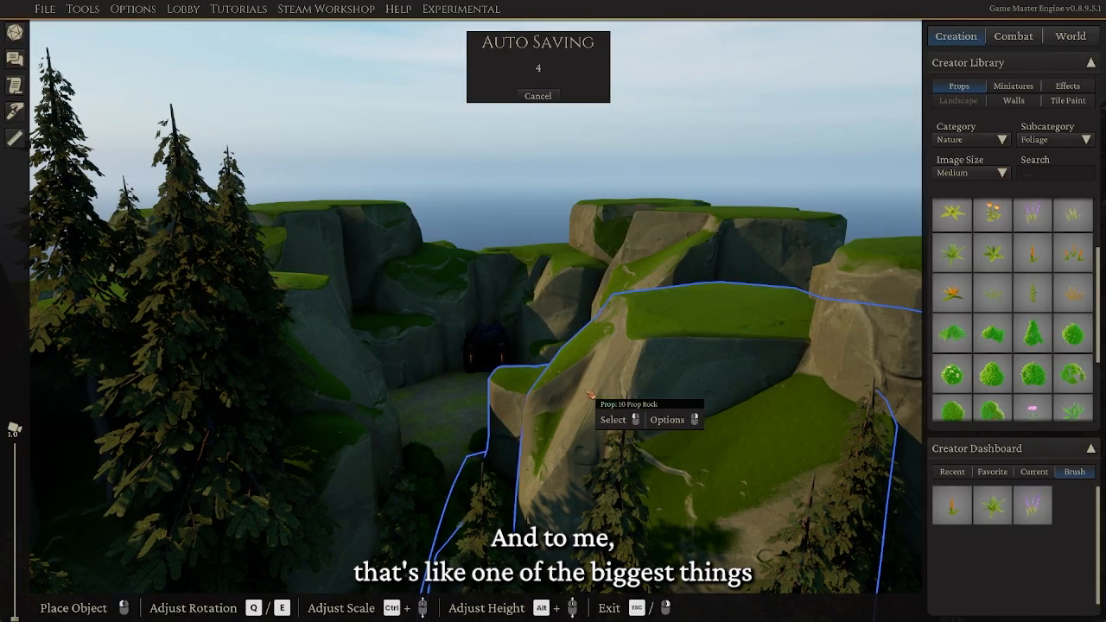
middle_click_drag(588, 376, 603, 403)
scroll(576, 366, "down", 5)
scroll(576, 366, "up", 3)
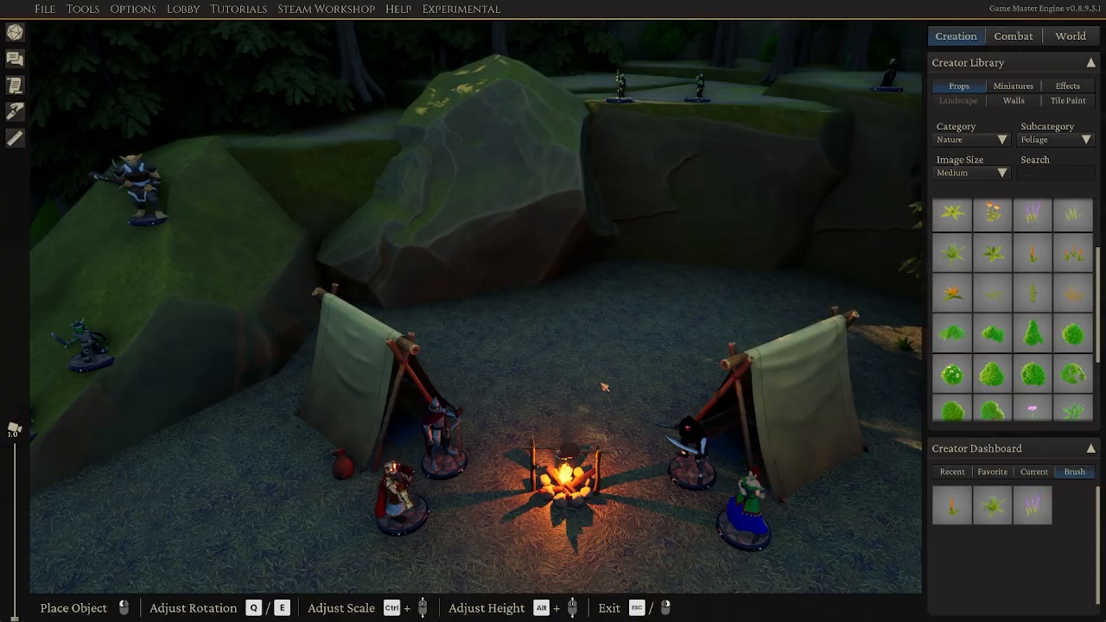
middle_click_drag(611, 373, 617, 360)
scroll(617, 360, "down", 2)
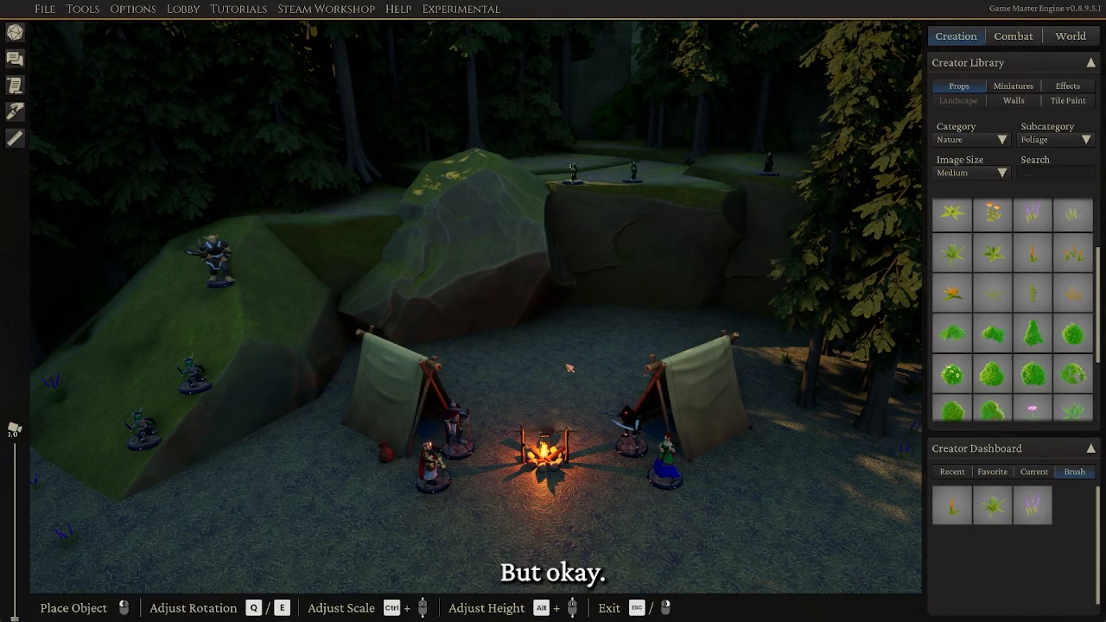
middle_click_drag(570, 369, 571, 371)
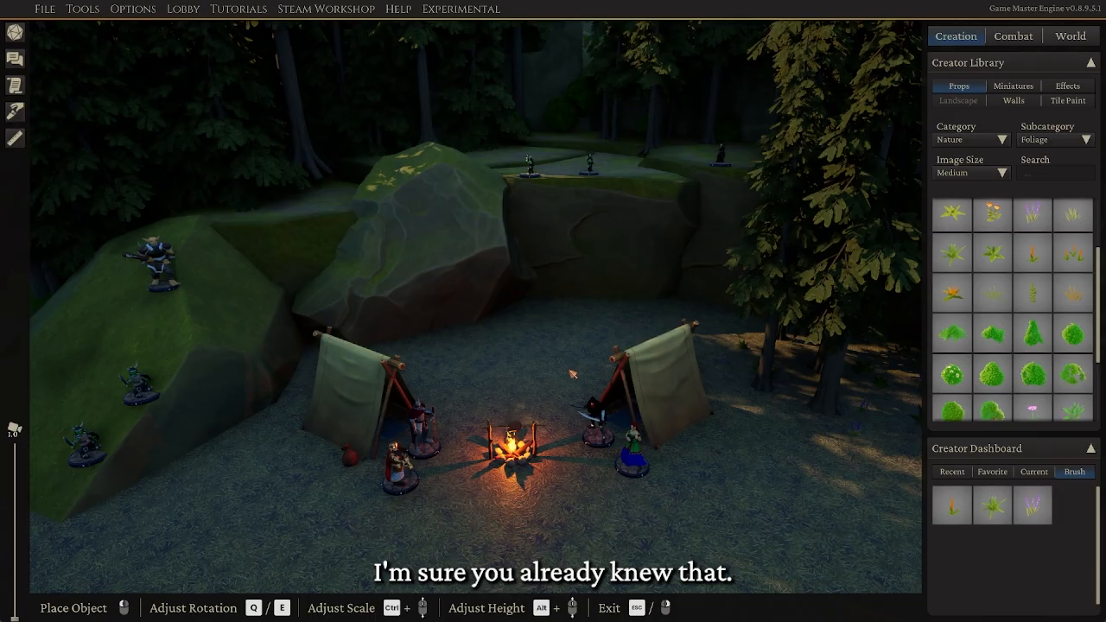
right_click_drag(561, 375, 560, 369)
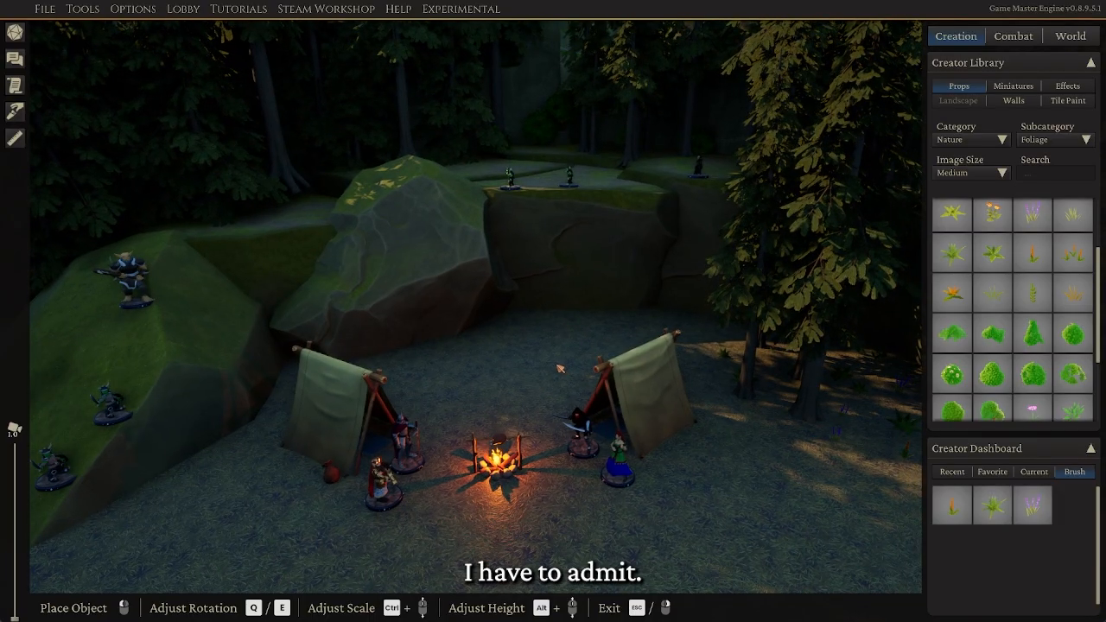
scroll(527, 384, "down", 5)
right_click_drag(527, 384, 572, 434)
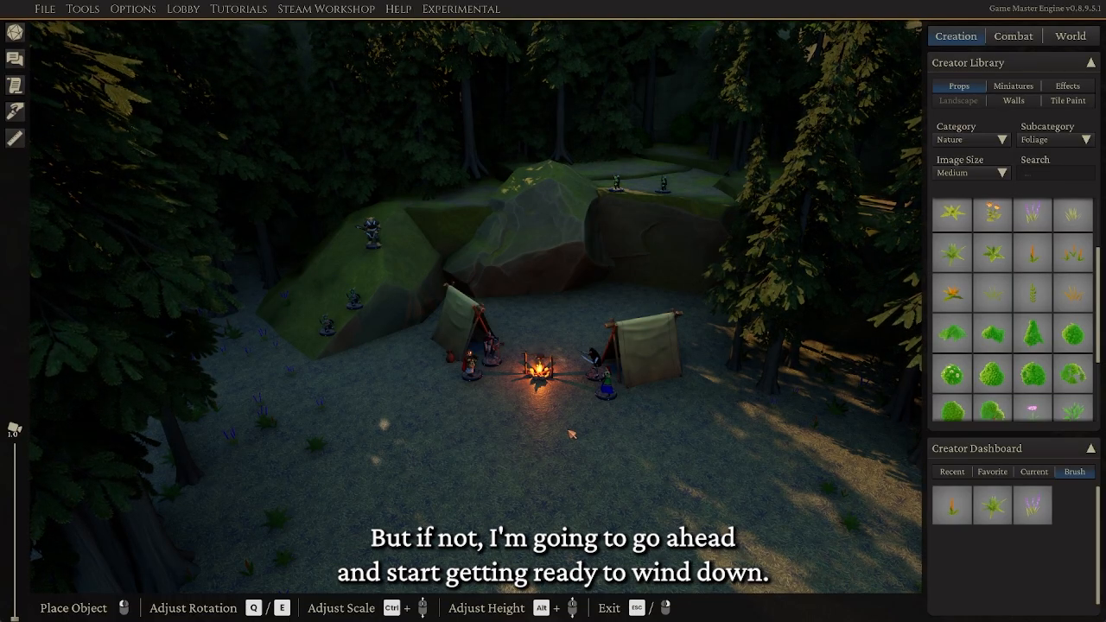
middle_click_drag(492, 396, 521, 404)
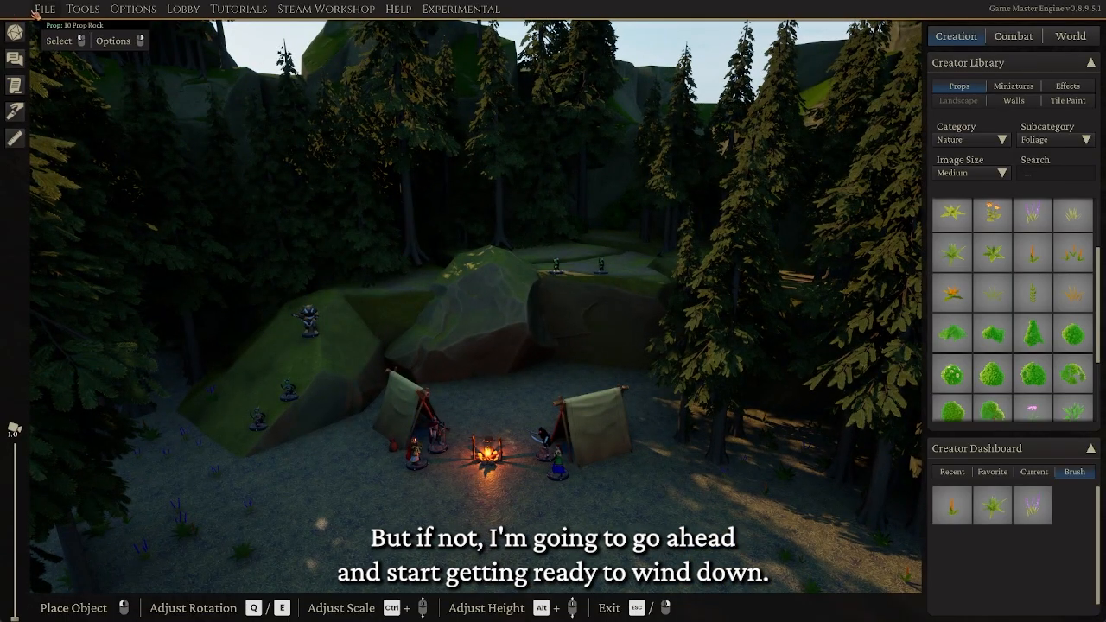